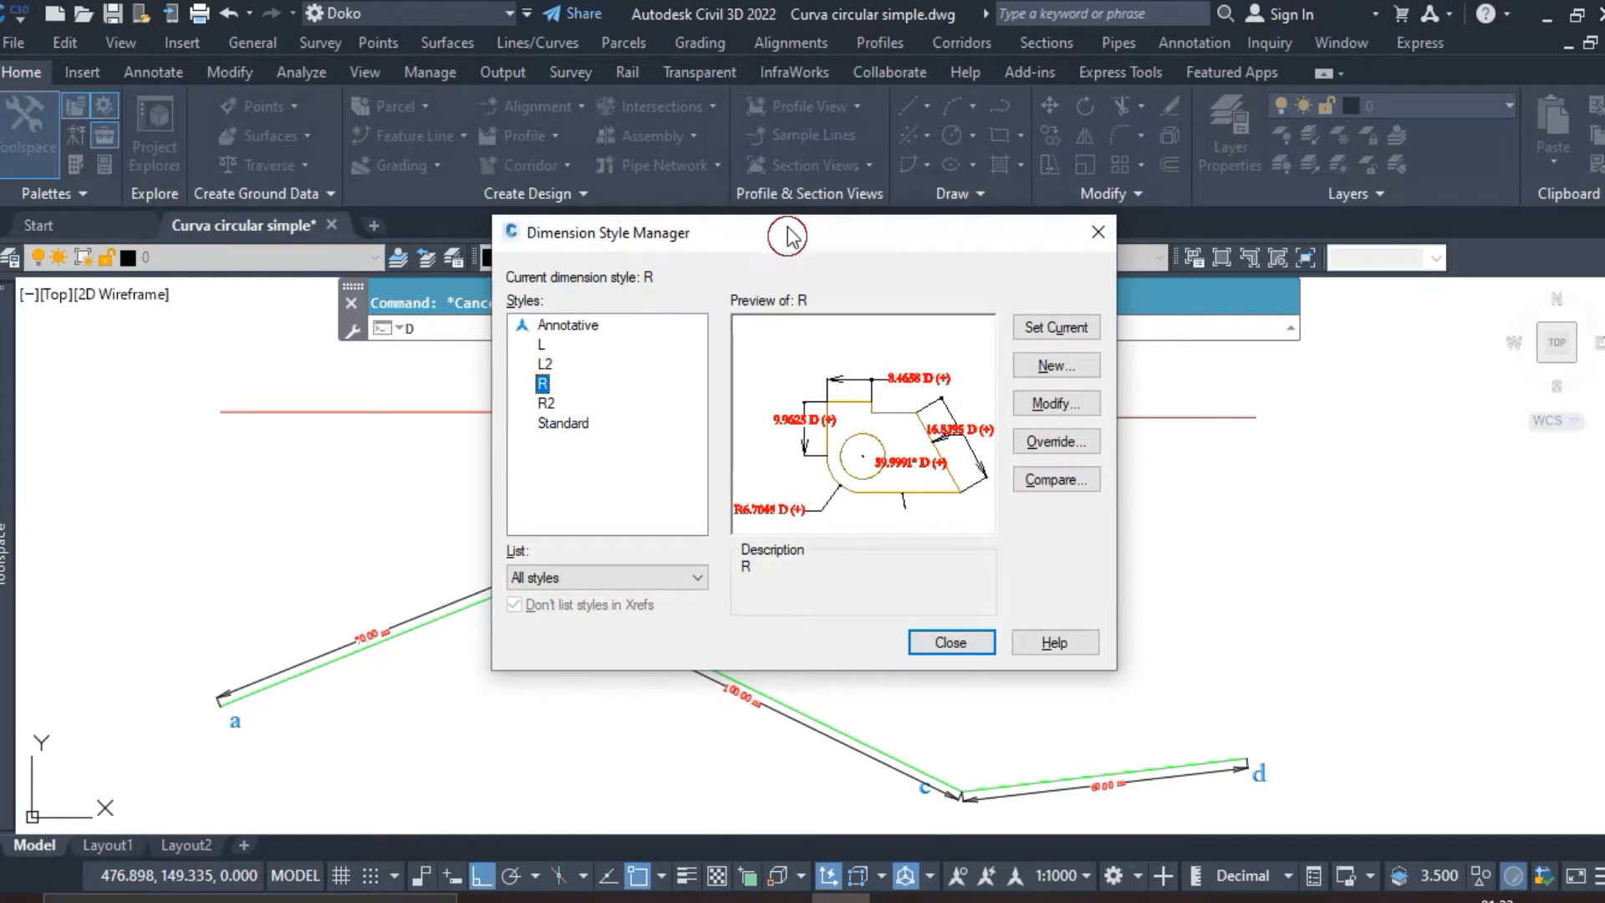
Preview dimension styles L and R, keep R as the current style and close the Dimension Style Manager.
{"action": "left_click", "coordinate": [468, 207]}
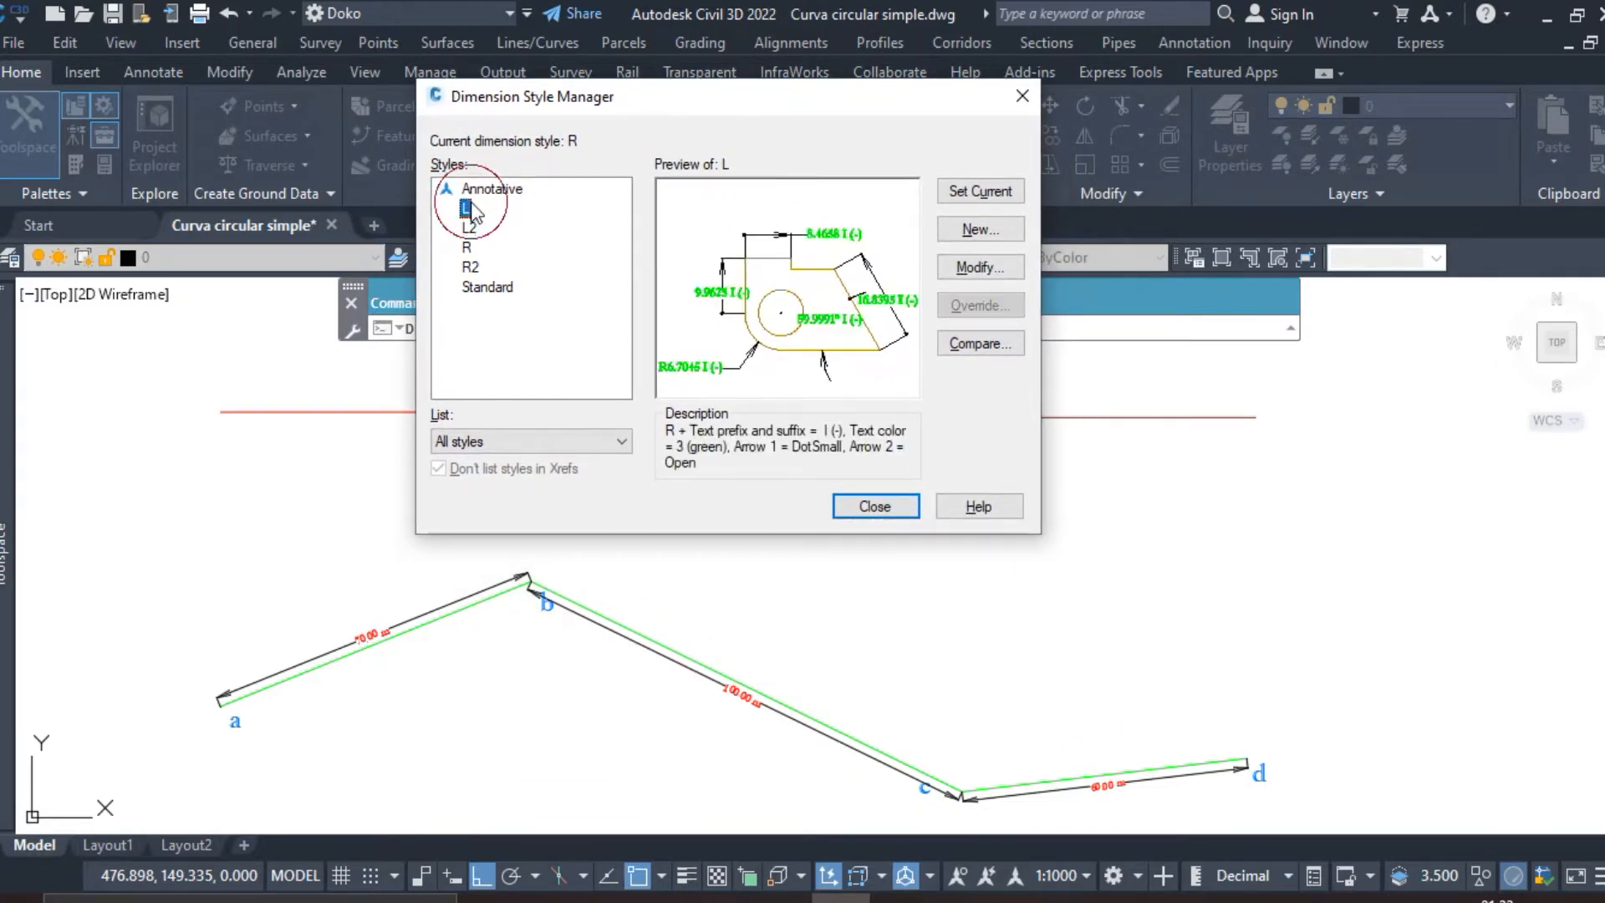
{"action": "left_click", "coordinate": [467, 249]}
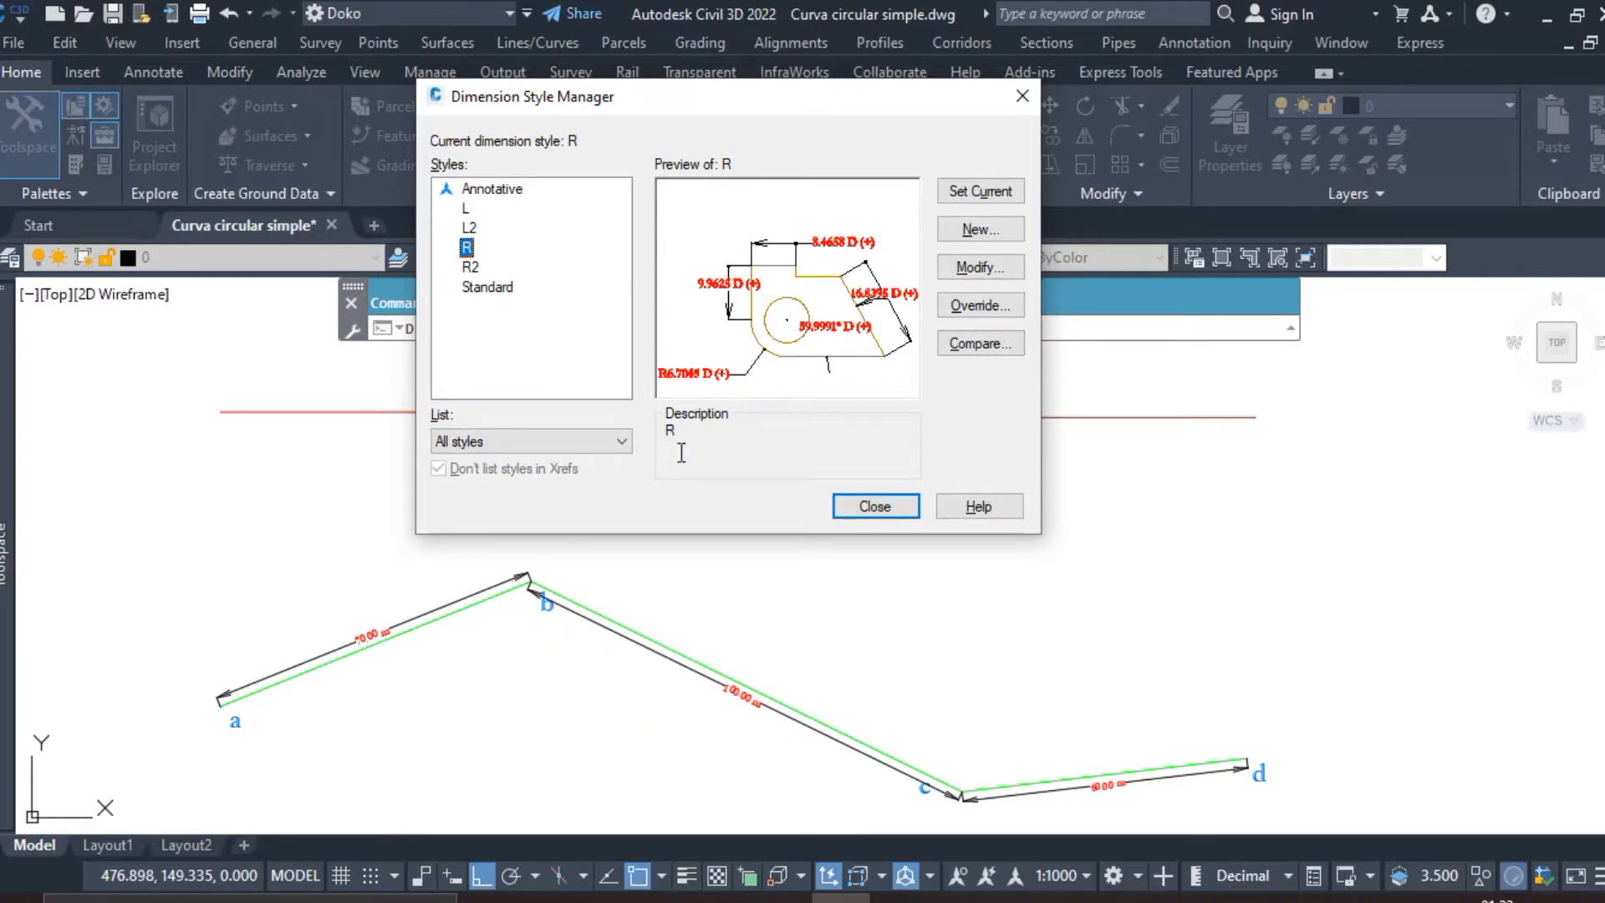
{"action": "left_click", "coordinate": [874, 507]}
Add an angular dimension at vertex b between the forward extension of line ab and line bc.
{"action": "type", "text": "dan"}
{"action": "key", "text": "Return"}
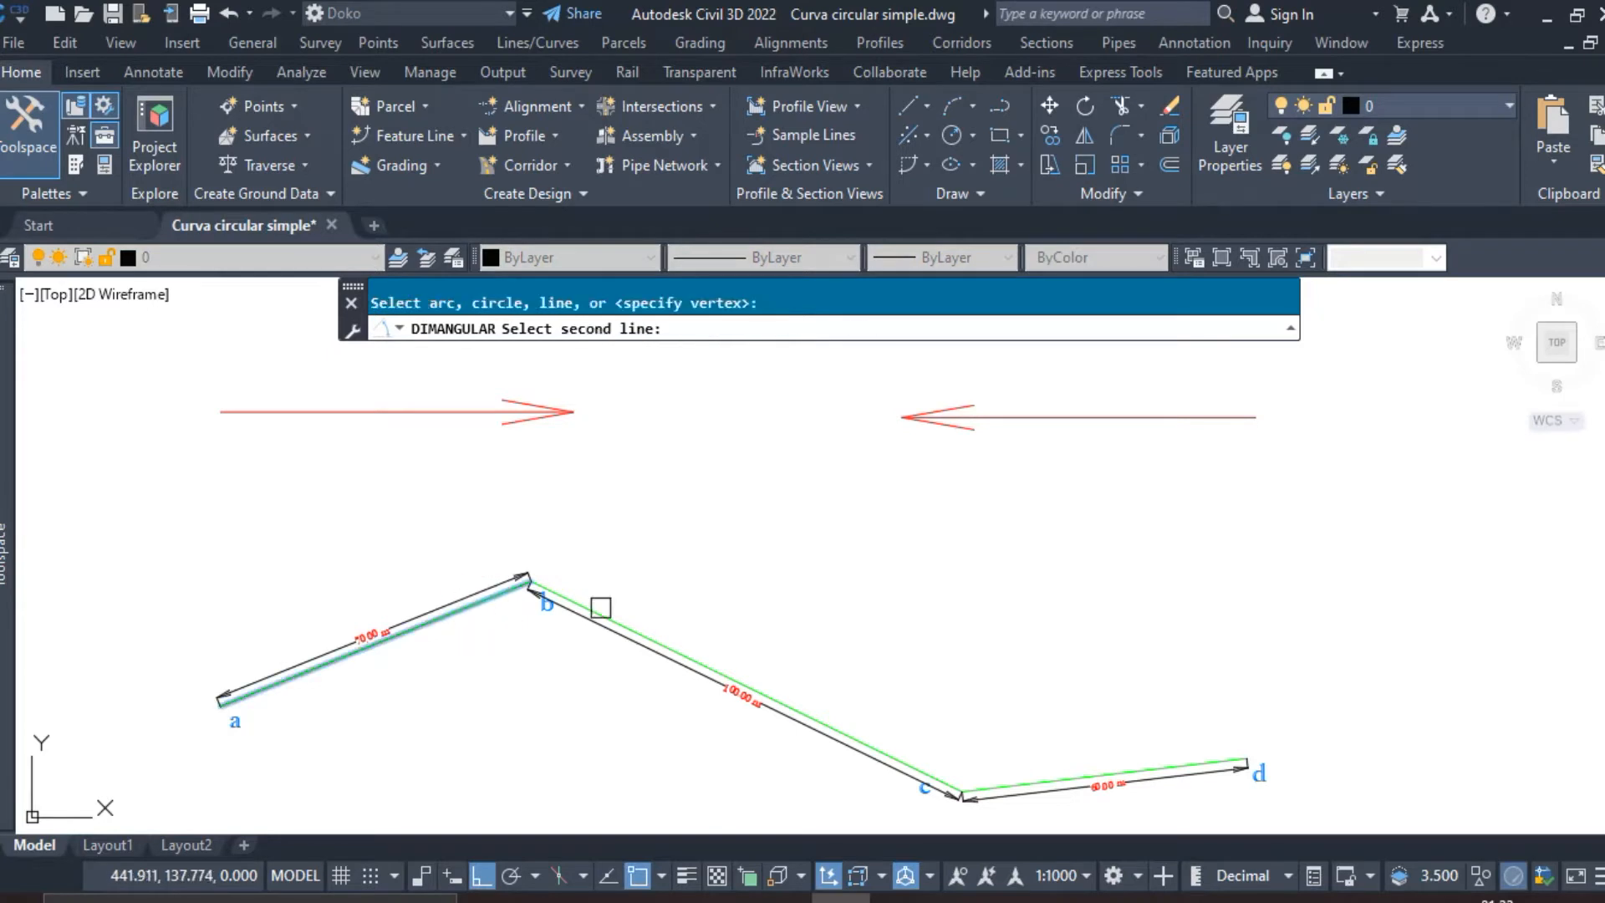
{"action": "left_click", "coordinate": [643, 624]}
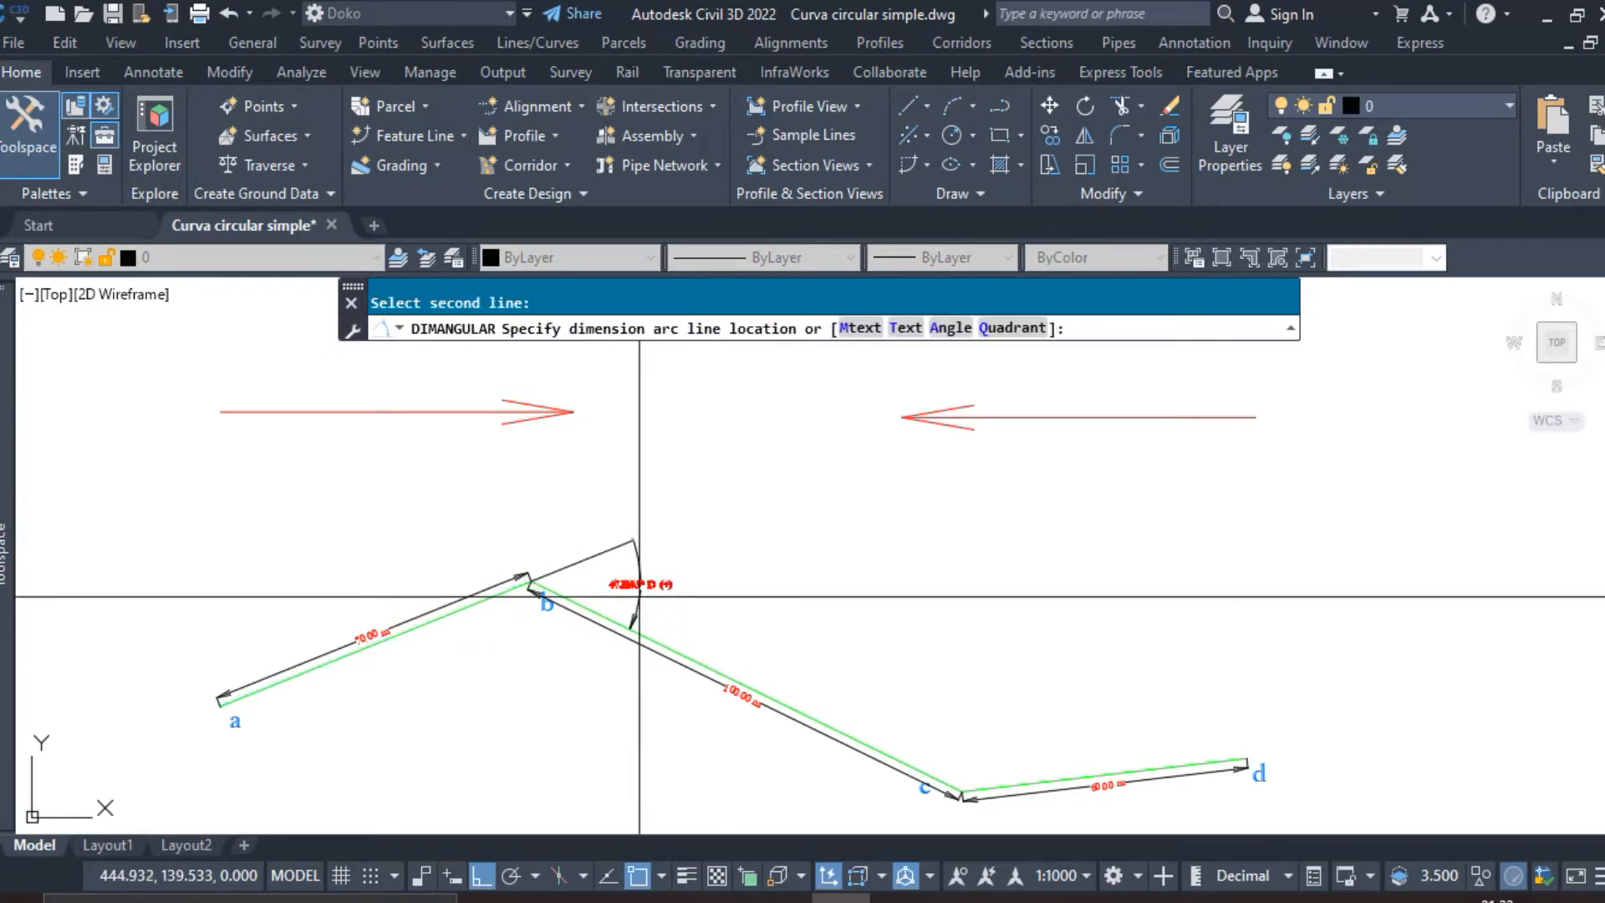
{"action": "left_click", "coordinate": [636, 593]}
{"action": "scroll", "coordinate": [499, 703], "scroll_direction": "up", "scroll_amount": 2}
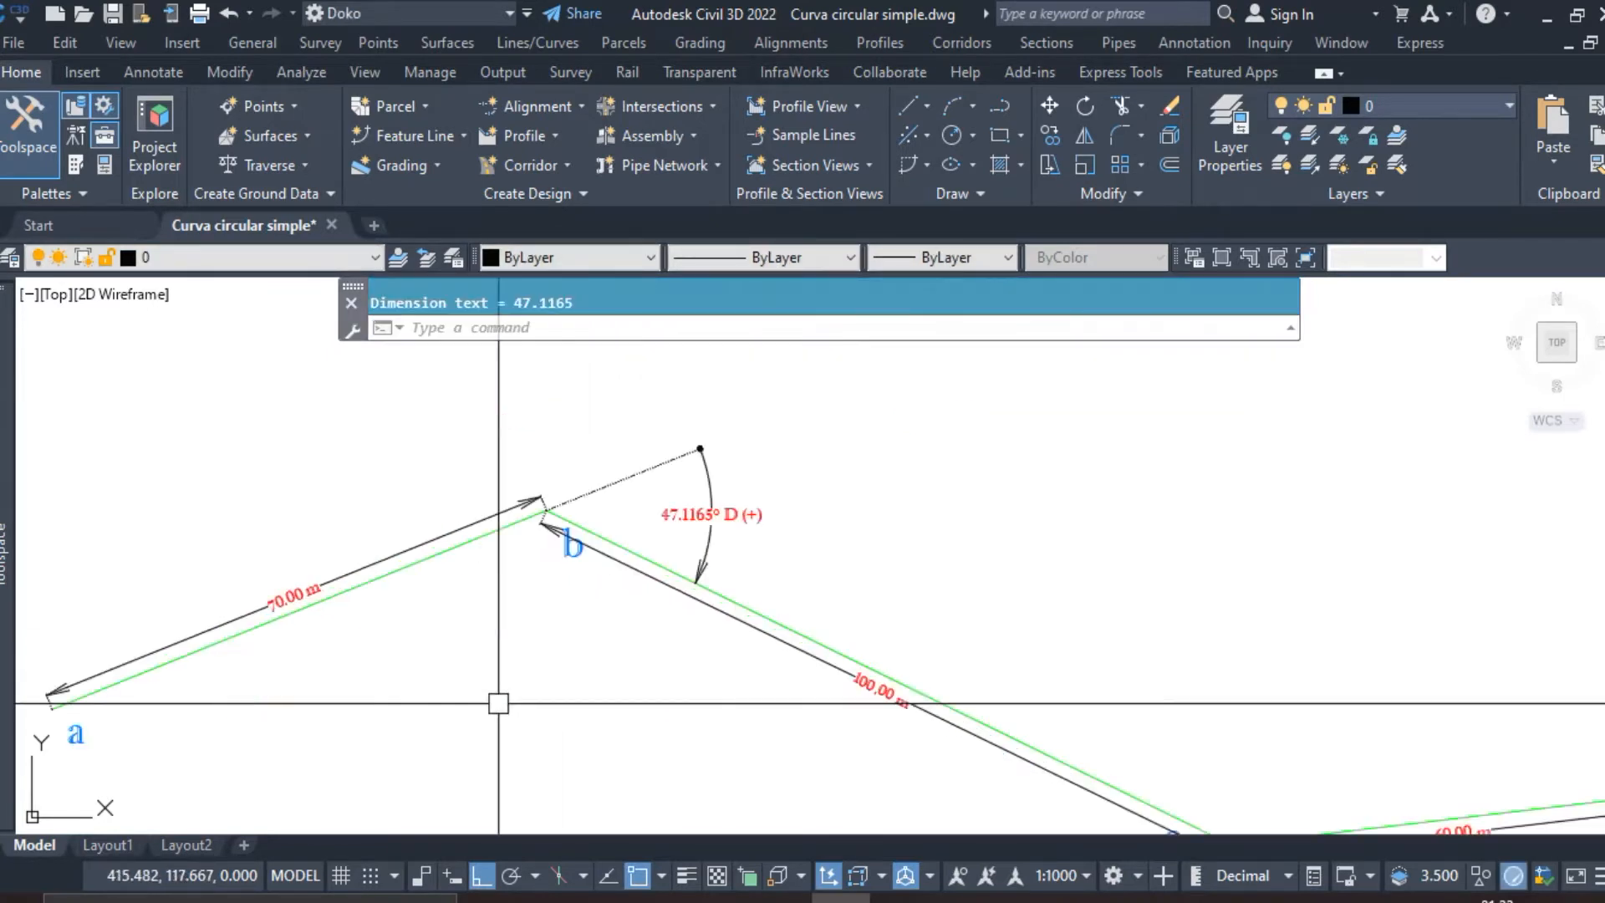
Examine the deflection angle dimension at vertex b and the segments running on to c and d.
{"action": "mouse_move", "coordinate": [493, 696]}
{"action": "middle_mouse_down"}
{"action": "mouse_move", "coordinate": [591, 655]}
{"action": "mouse_move", "coordinate": [623, 669]}
{"action": "middle_mouse_up"}
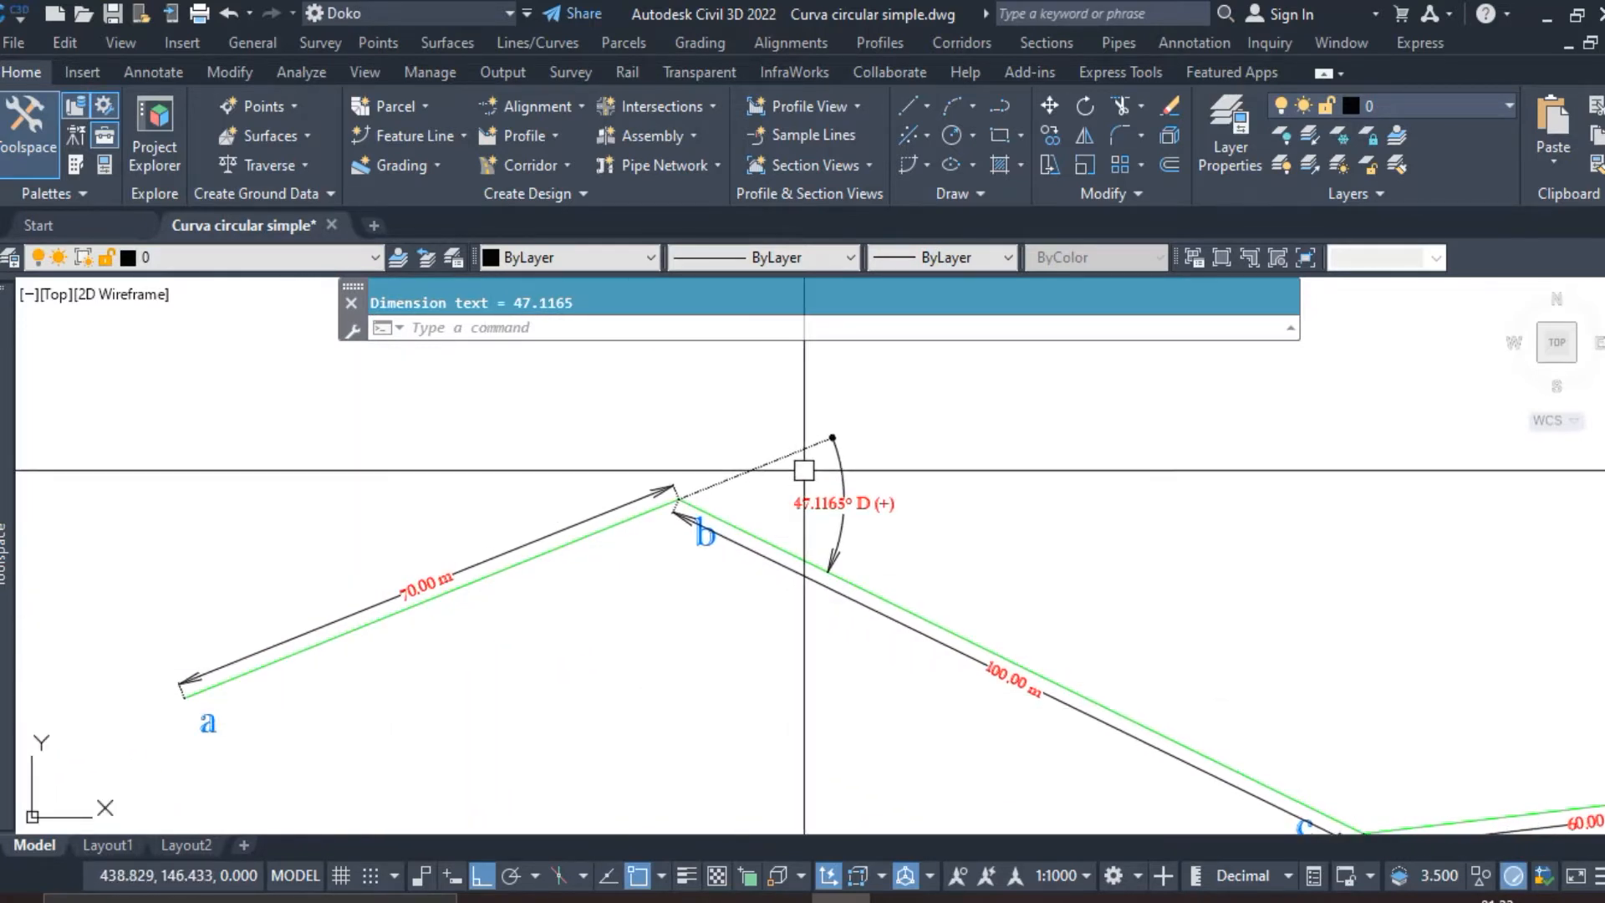
{"action": "scroll", "coordinate": [803, 469], "scroll_direction": "up", "scroll_amount": 3}
{"action": "middle_click_drag", "start_coordinate": [752, 483], "coordinate": [716, 486]}
{"action": "middle_click_drag", "start_coordinate": [760, 620], "coordinate": [592, 589]}
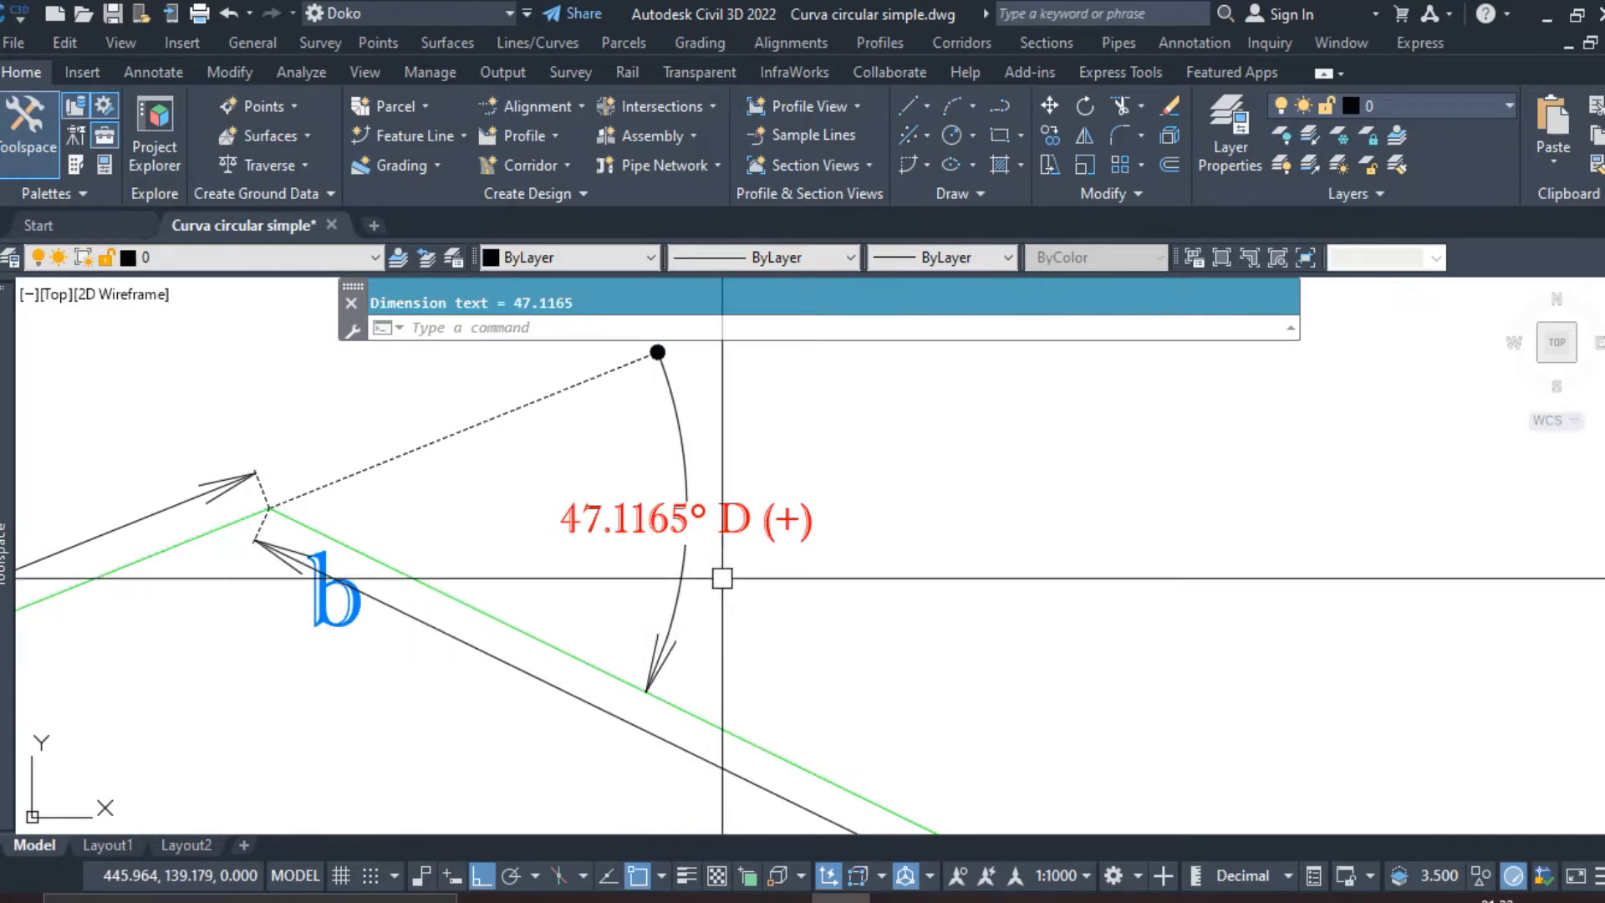
{"action": "scroll", "coordinate": [544, 553], "scroll_direction": "down", "scroll_amount": 6}
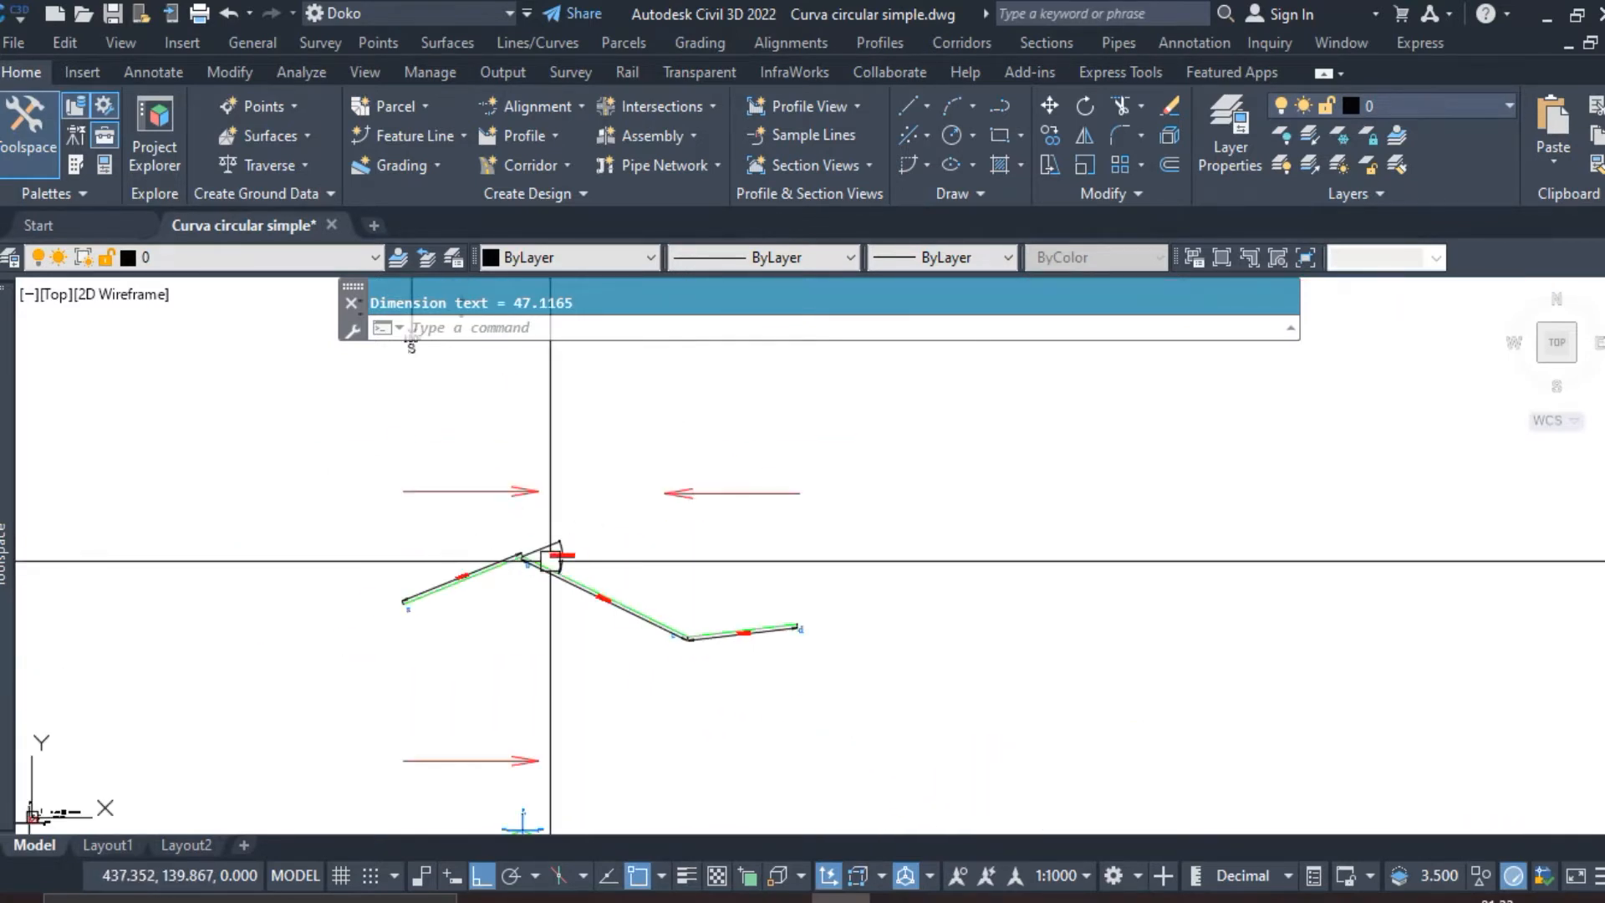
{"action": "scroll", "coordinate": [647, 609], "scroll_direction": "up", "scroll_amount": 7}
{"action": "middle_click_drag", "start_coordinate": [647, 610], "coordinate": [736, 643]}
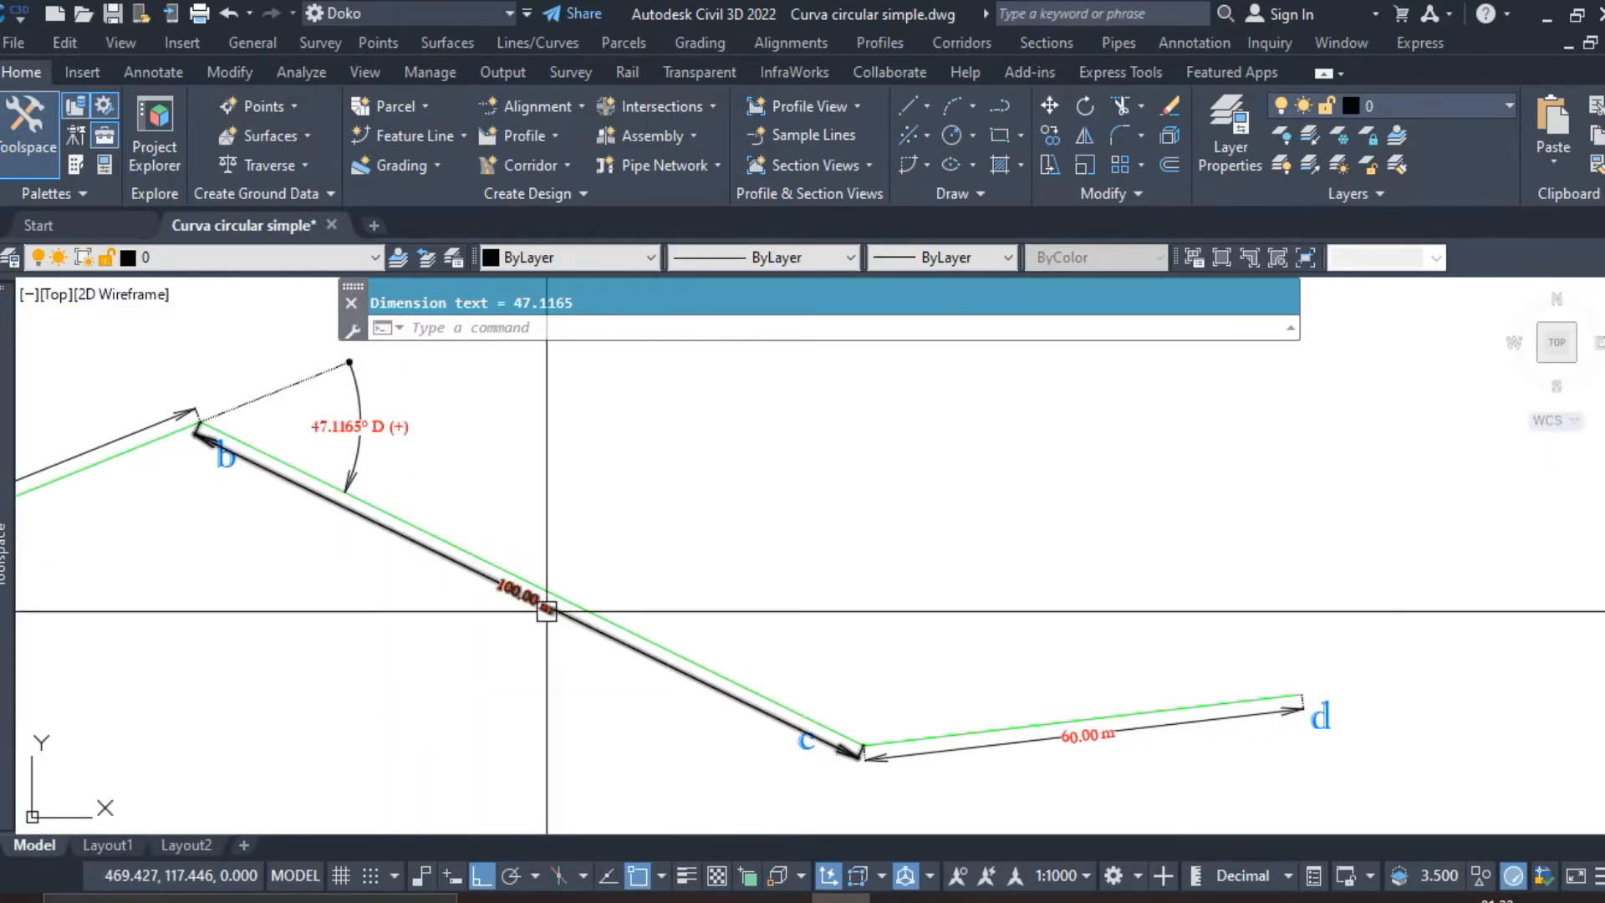
{"action": "middle_click_drag", "start_coordinate": [860, 680], "coordinate": [749, 627]}
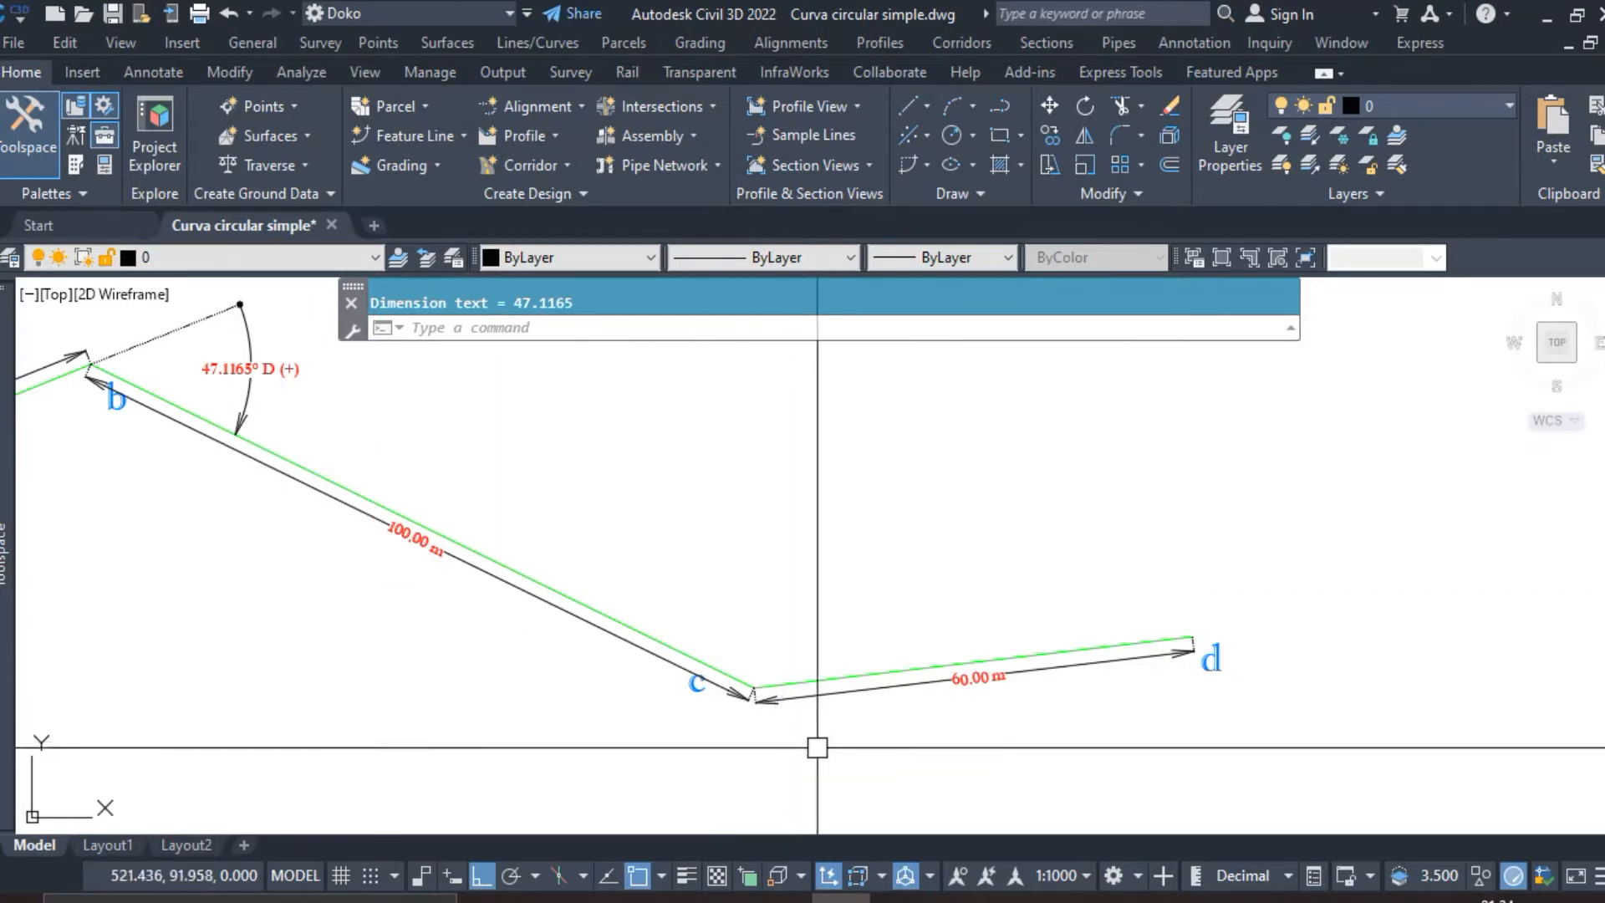
{"action": "middle_click_drag", "start_coordinate": [911, 746], "coordinate": [895, 727]}
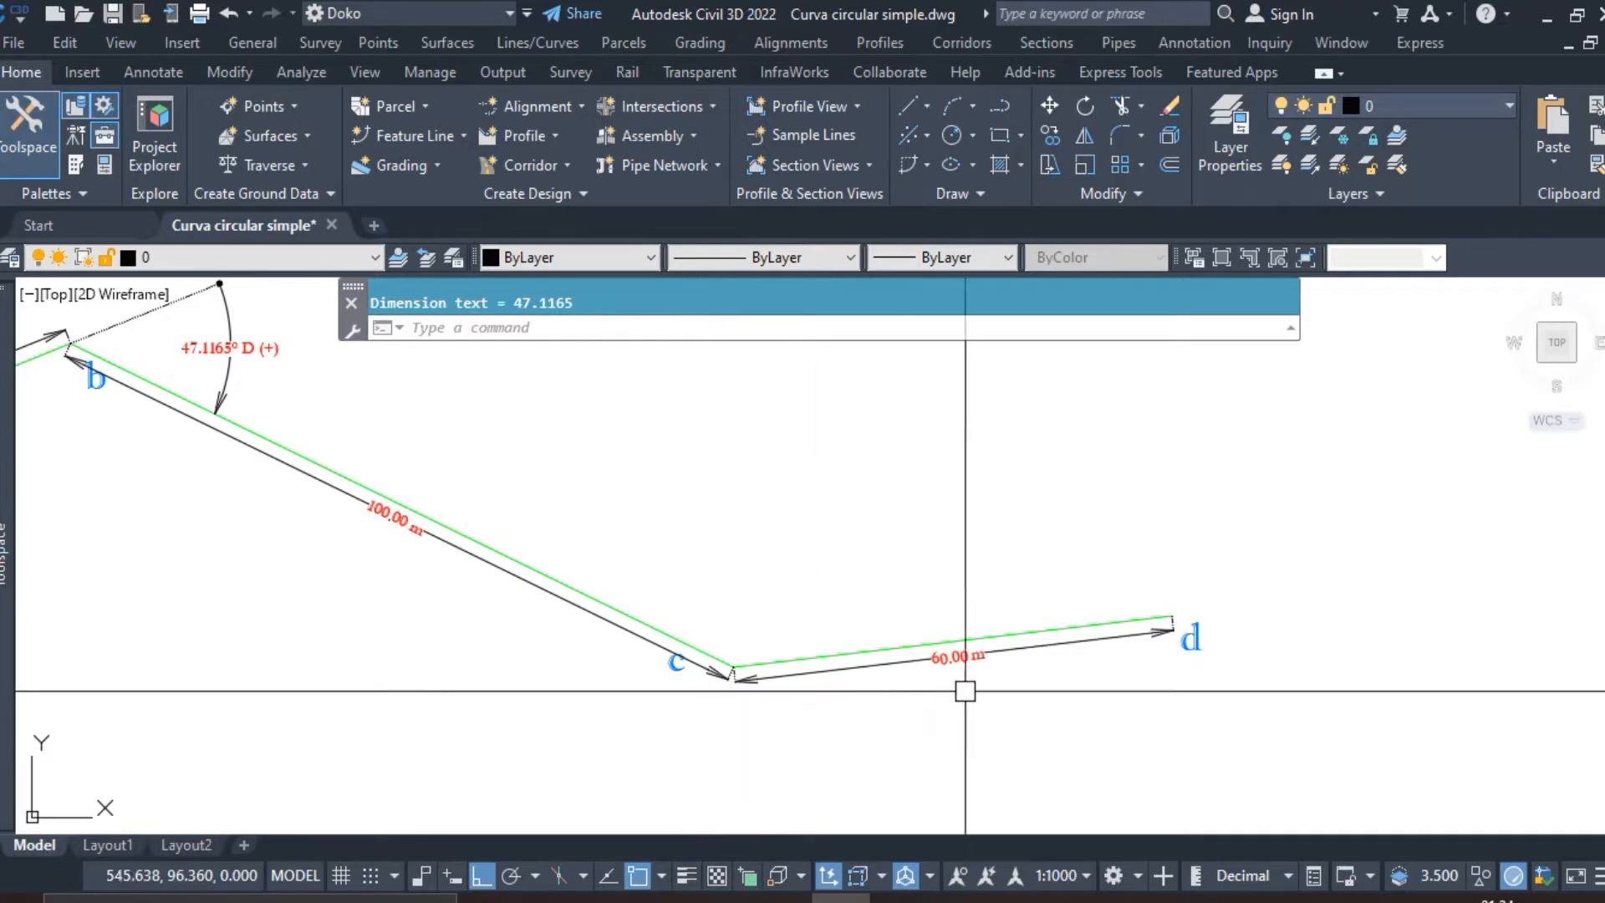
{"action": "middle_click_drag", "start_coordinate": [929, 692], "coordinate": [943, 704]}
Make L the current dimension style.
{"action": "type", "text": "d"}
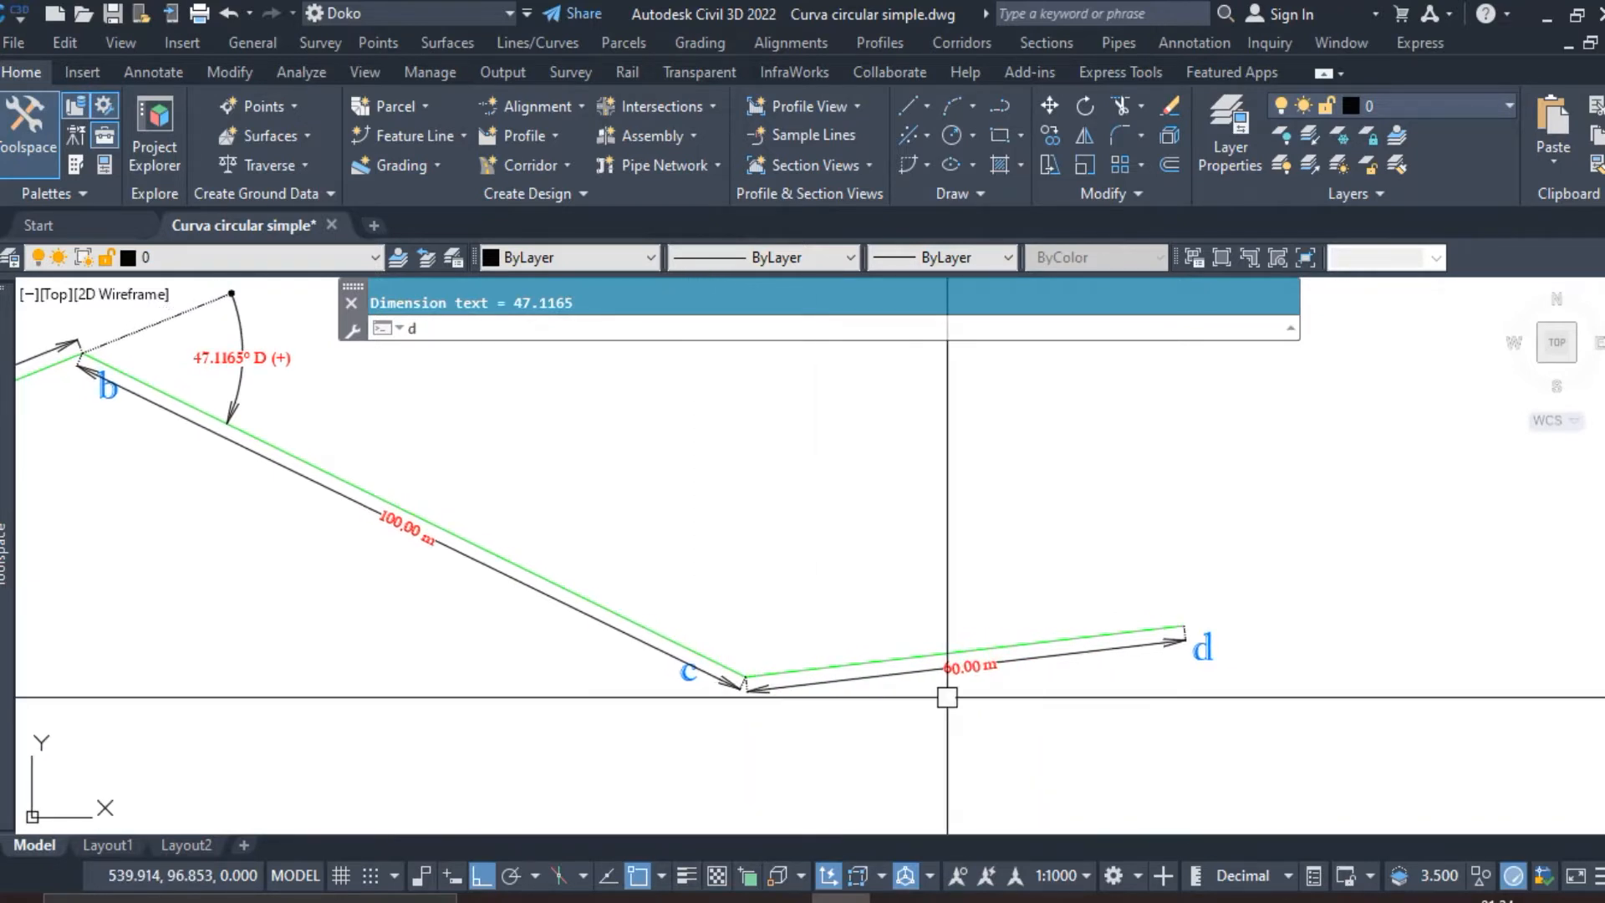
{"action": "key", "text": "Return"}
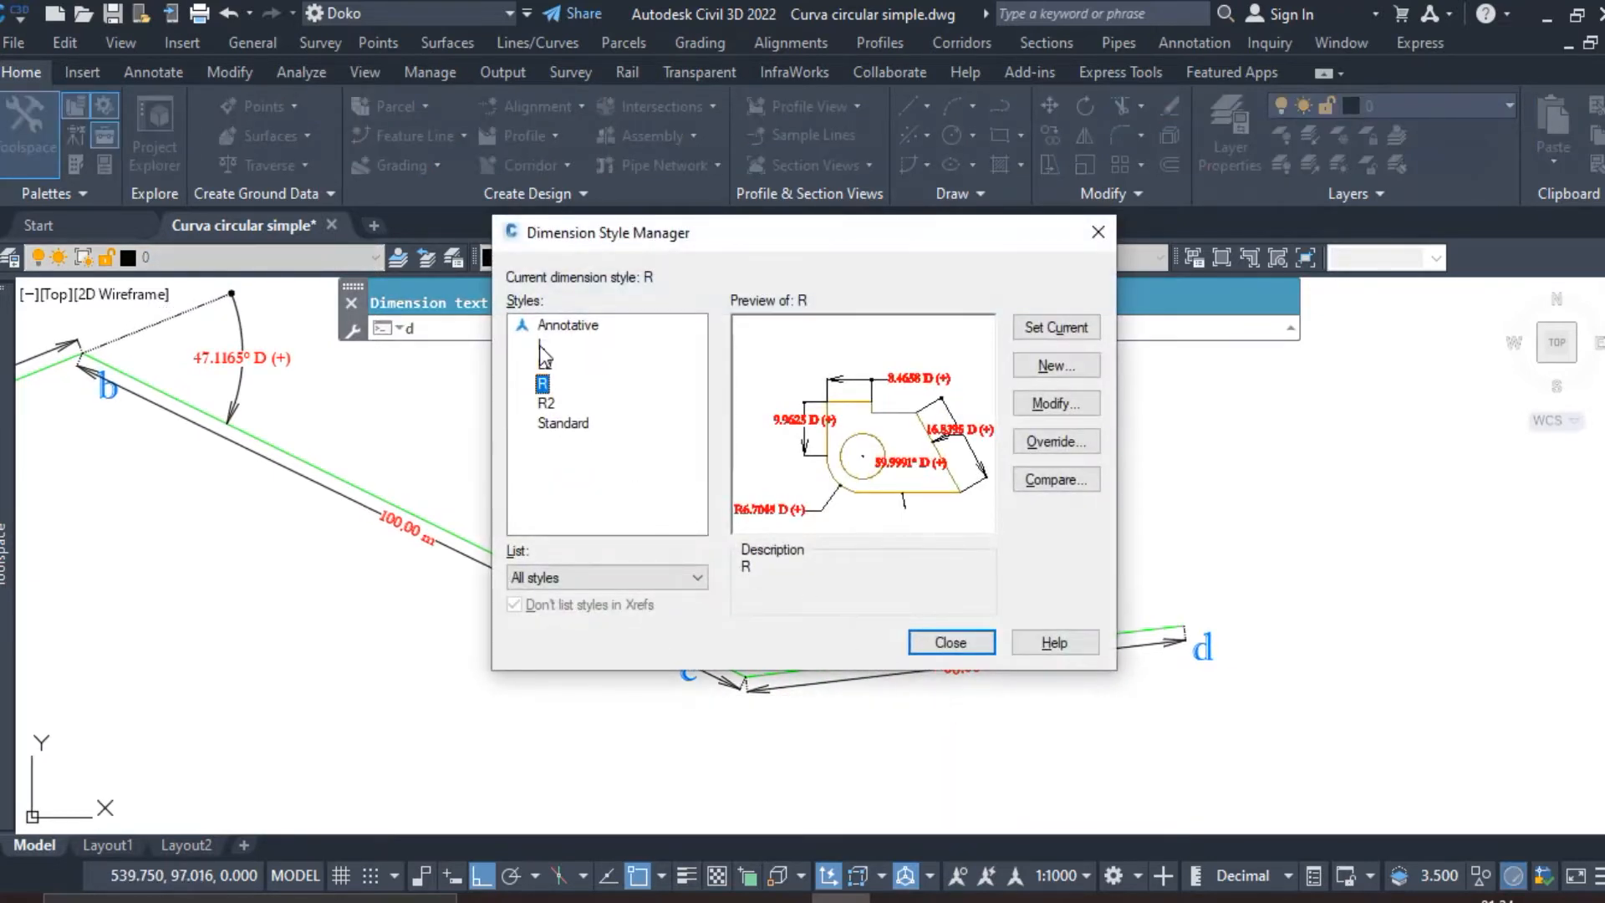
{"action": "left_click", "coordinate": [541, 344]}
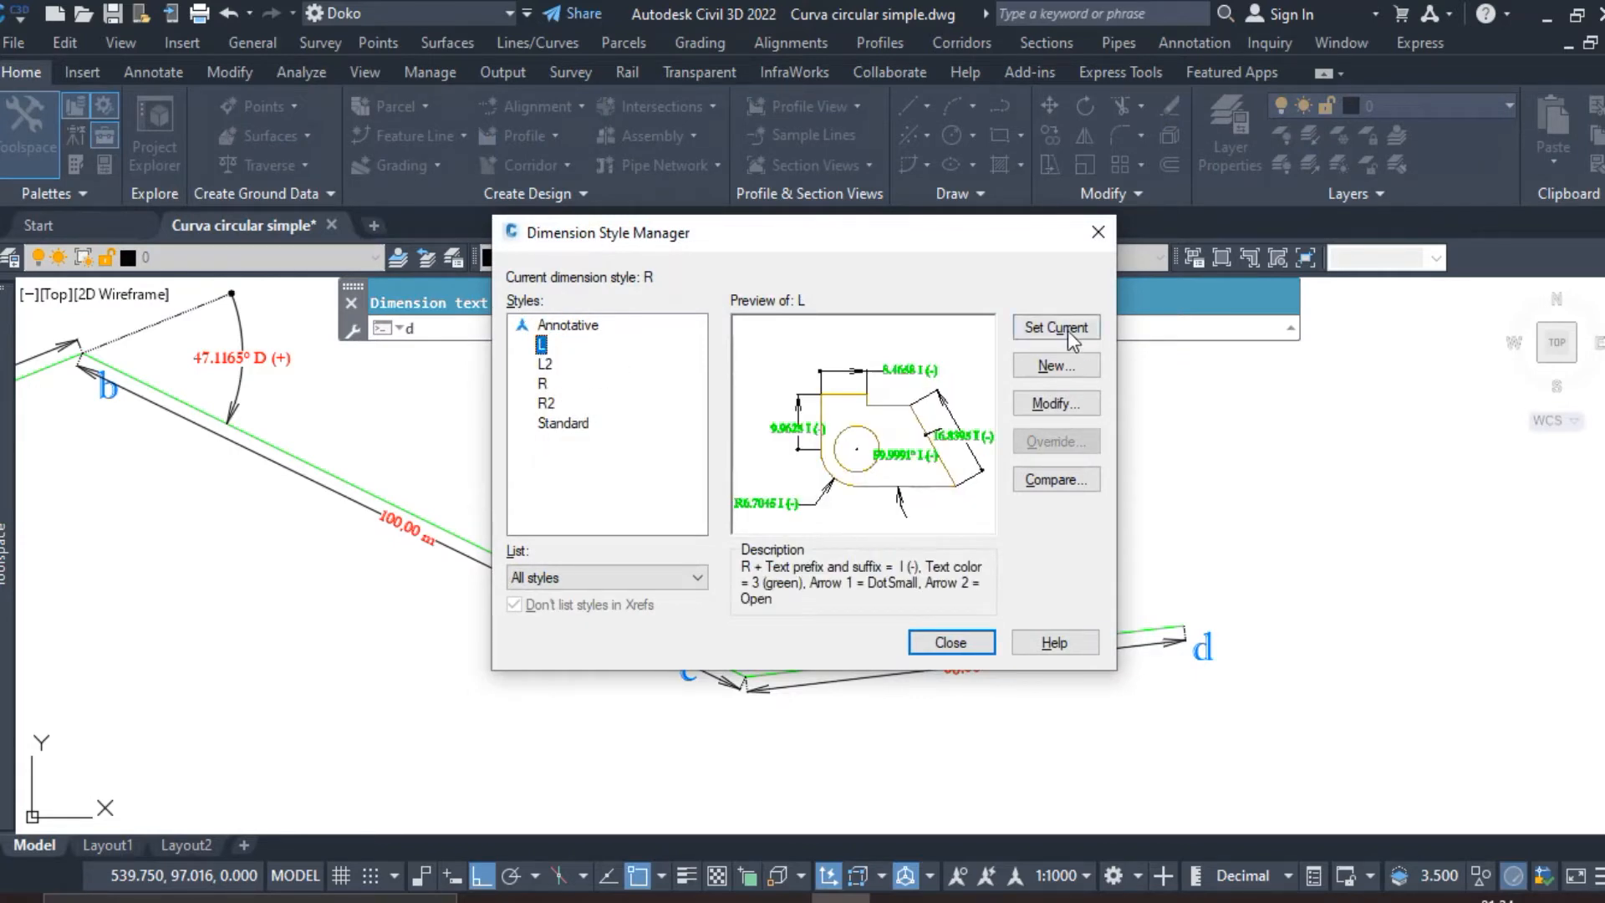
{"action": "left_click", "coordinate": [953, 642]}
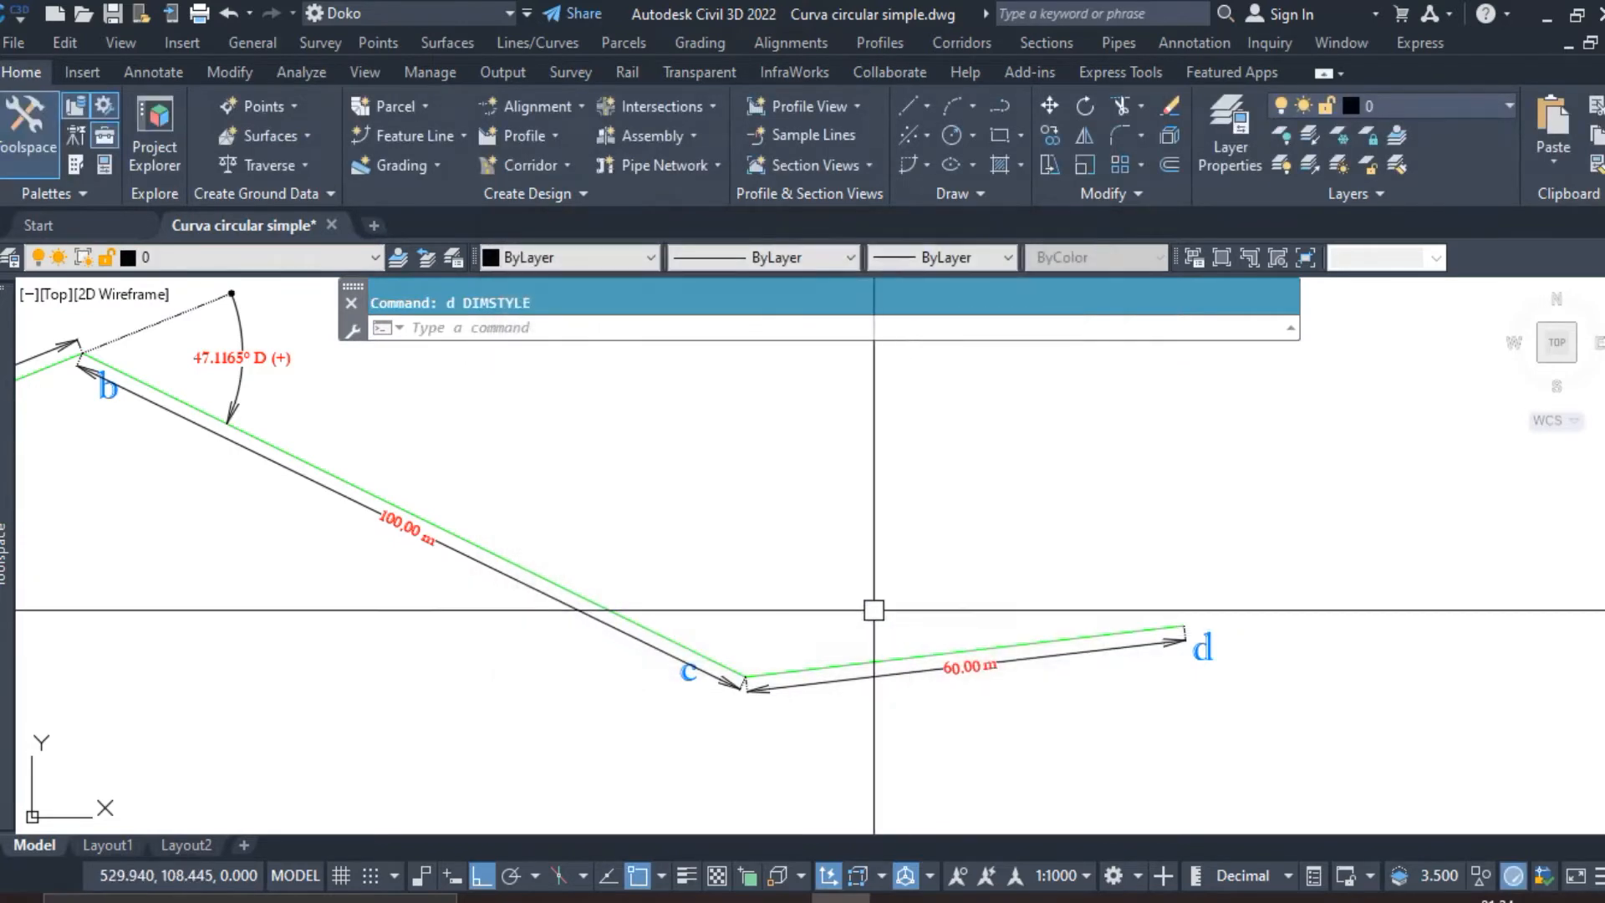
Add an angular dimension at vertex c between the forward extension of line bc and line cd.
{"action": "type", "text": "dan"}
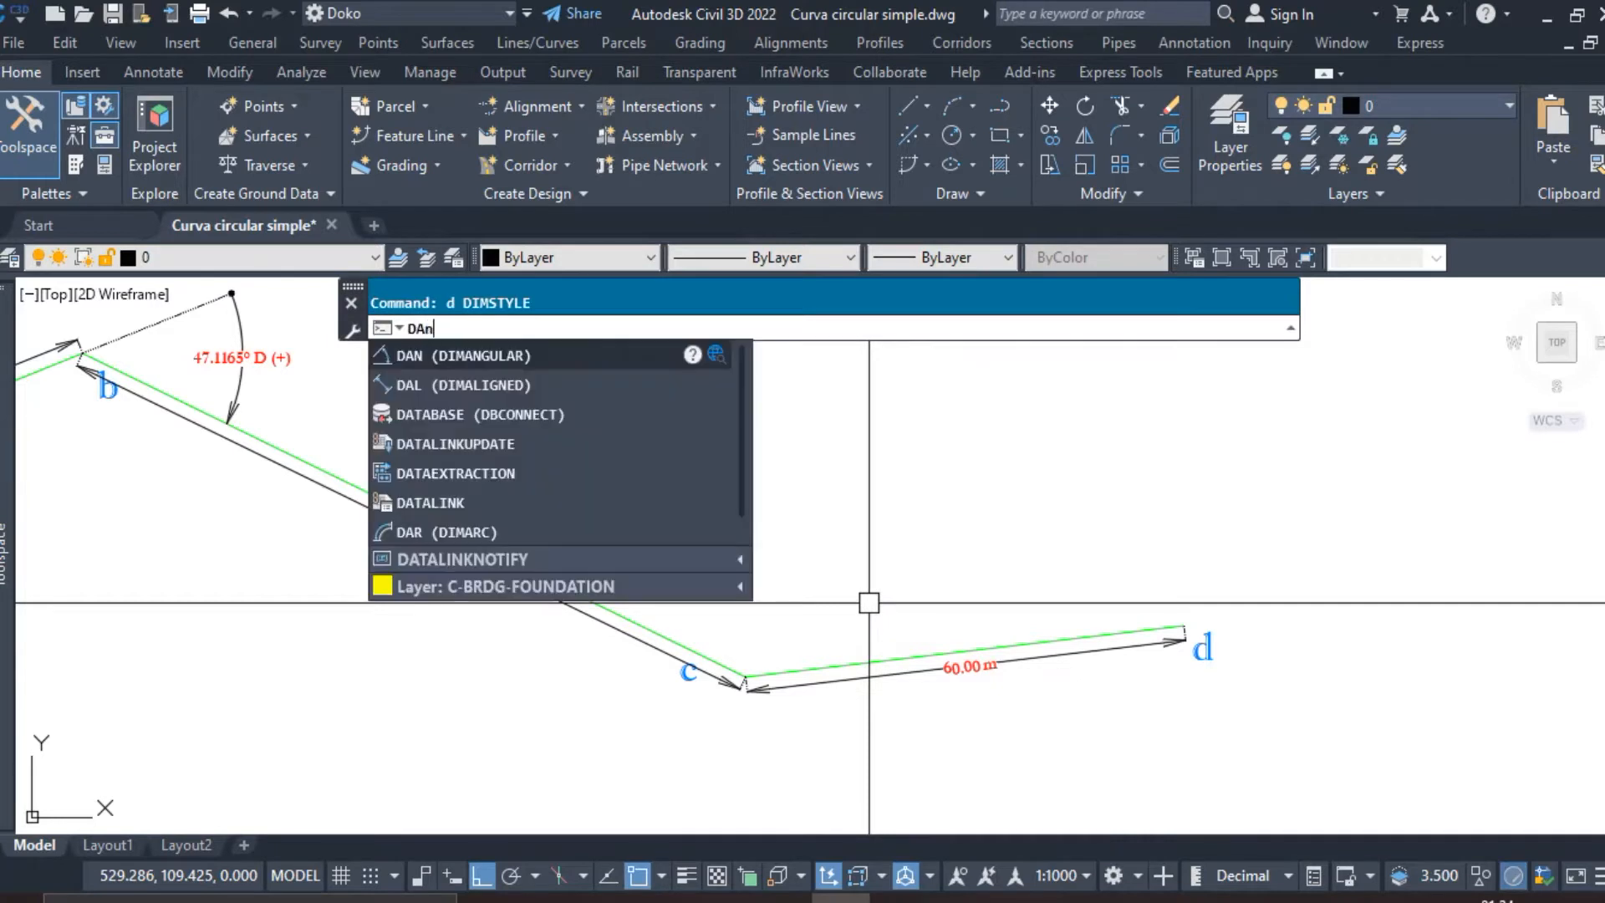
{"action": "key", "text": "Return"}
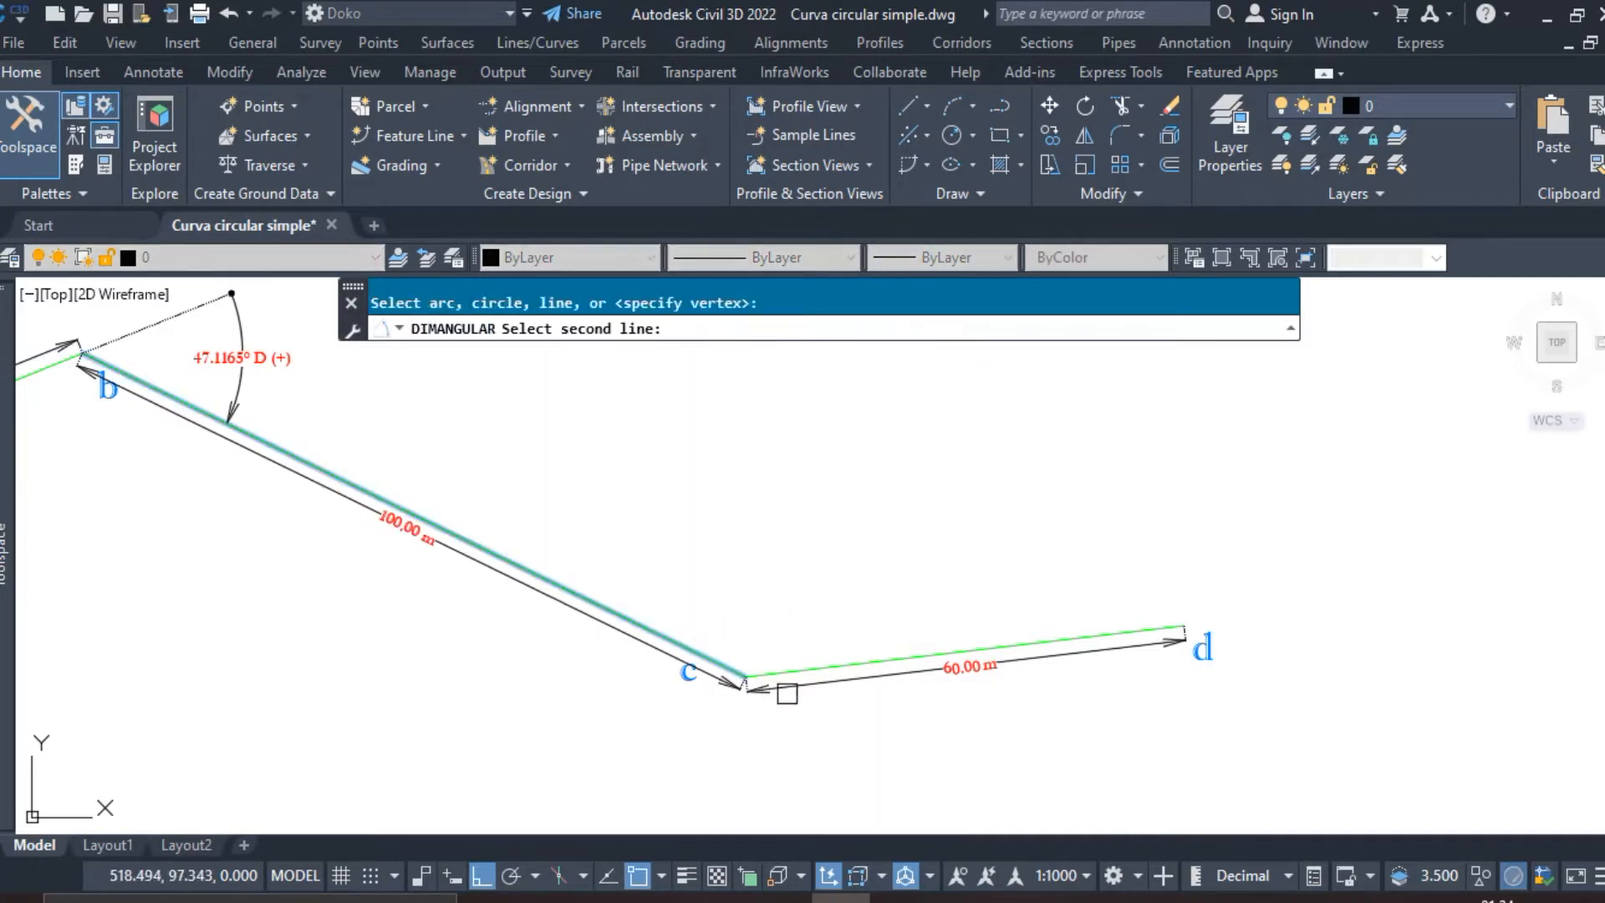
{"action": "left_click", "coordinate": [826, 662]}
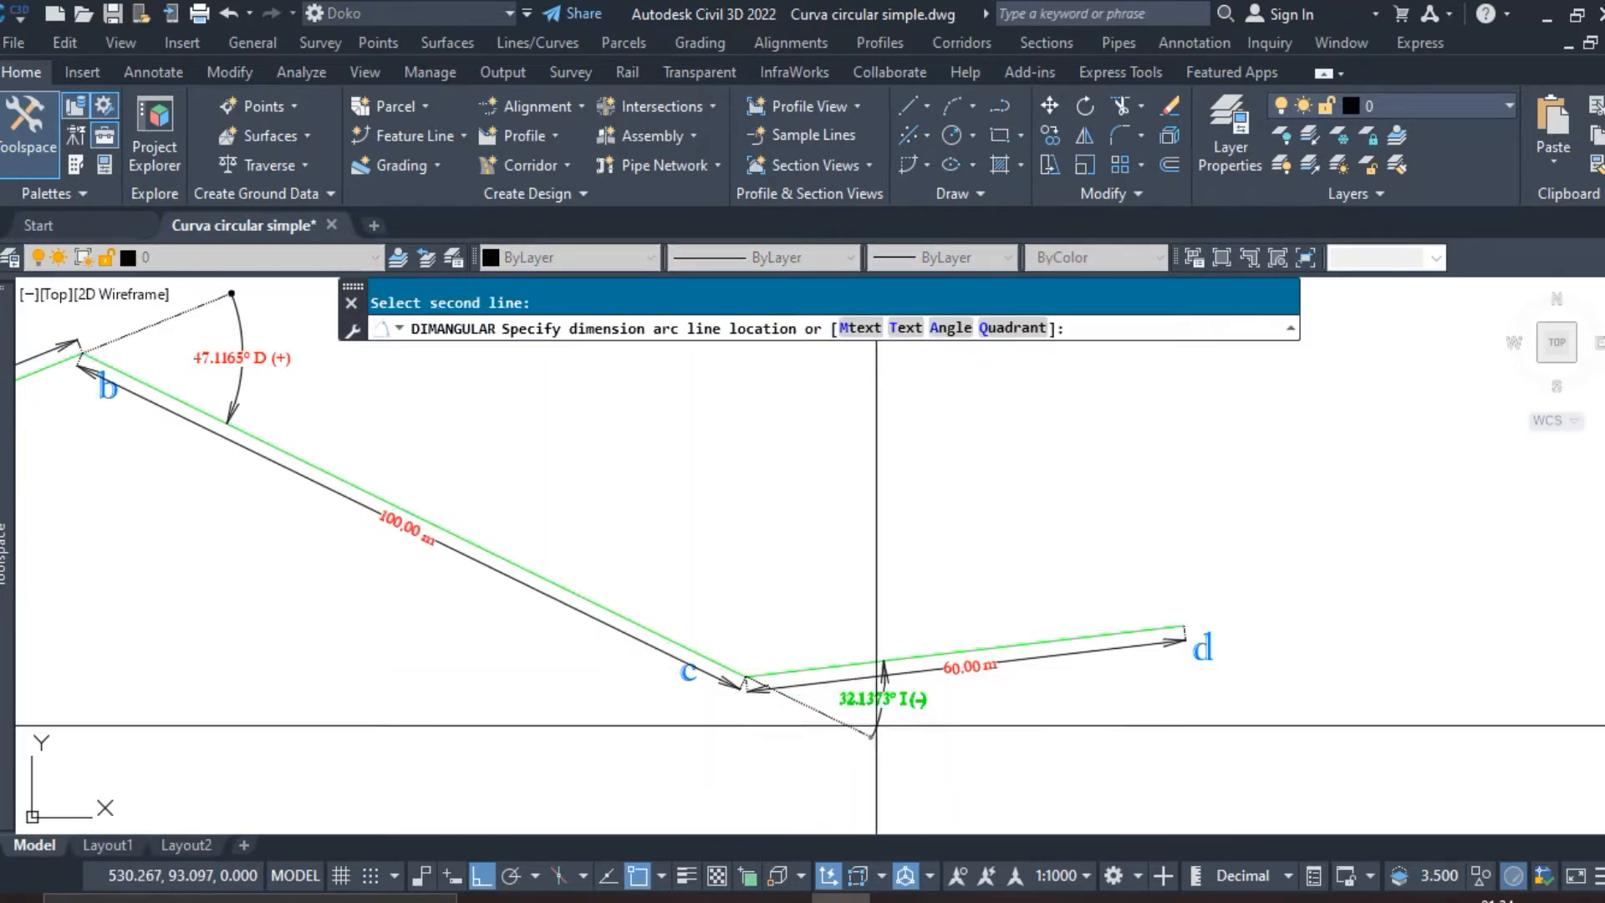
{"action": "left_click", "coordinate": [918, 733]}
{"action": "scroll", "coordinate": [938, 755], "scroll_direction": "up", "scroll_amount": 2}
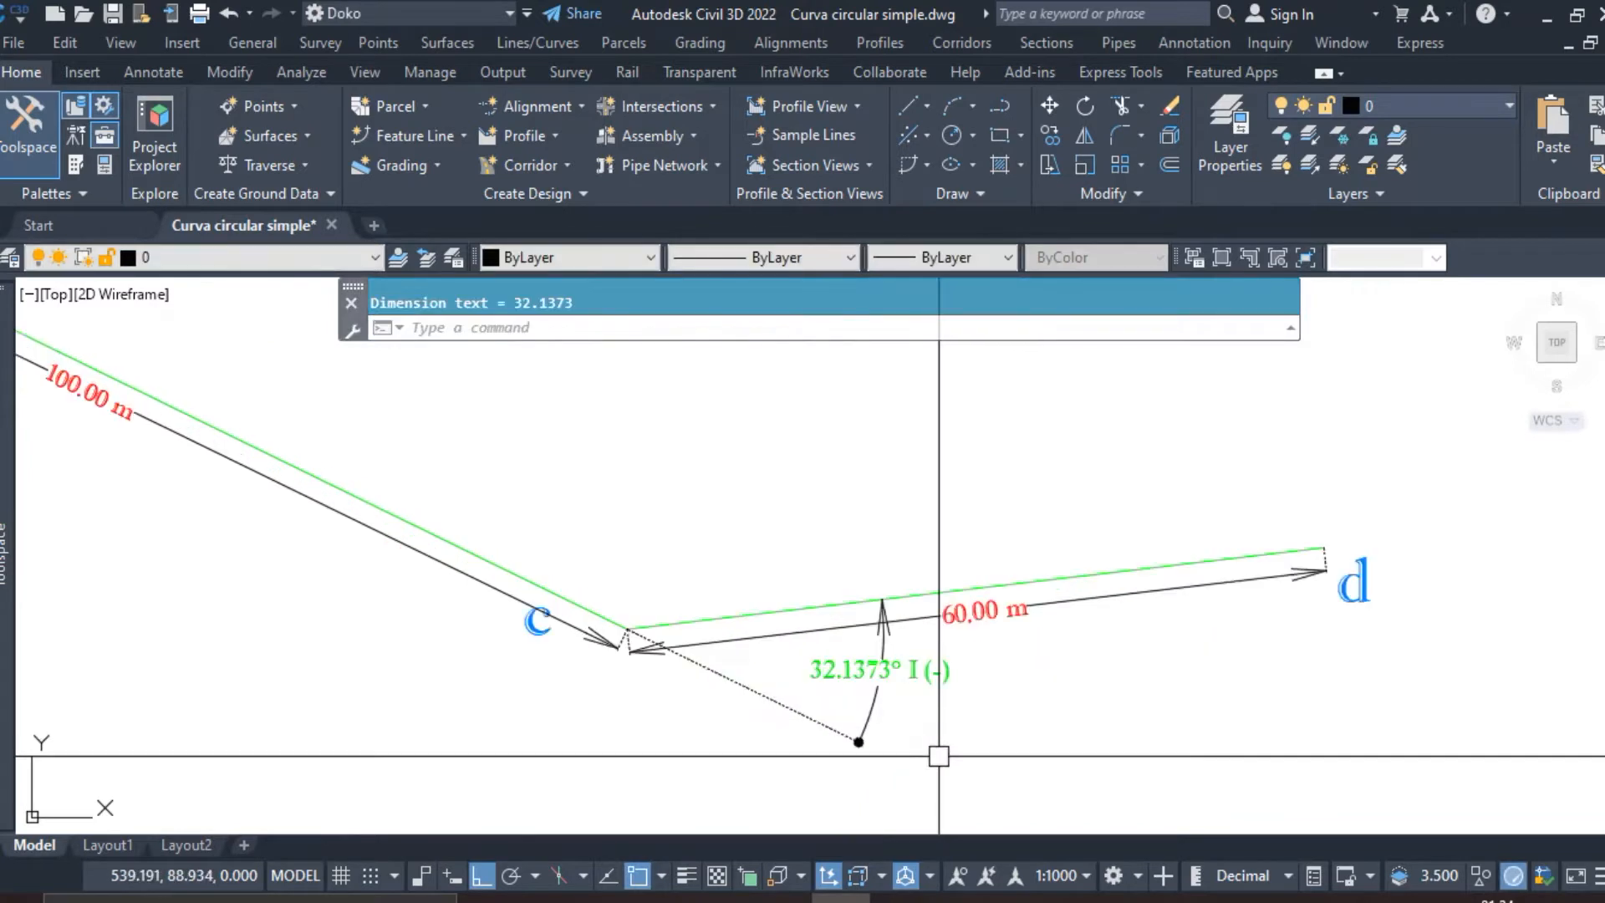
Inspect the deflection angle dimension at vertex c up close and compare it with the one at b.
{"action": "scroll", "coordinate": [681, 668], "scroll_direction": "down", "scroll_amount": 2}
{"action": "mouse_move", "coordinate": [681, 668]}
{"action": "middle_mouse_down"}
{"action": "mouse_move", "coordinate": [819, 734]}
{"action": "mouse_move", "coordinate": [656, 673]}
{"action": "middle_mouse_up"}
{"action": "scroll", "coordinate": [865, 768], "scroll_direction": "up", "scroll_amount": 3}
{"action": "scroll", "coordinate": [750, 699], "scroll_direction": "up", "scroll_amount": 1}
{"action": "middle_click_drag", "start_coordinate": [811, 643], "coordinate": [795, 702]}
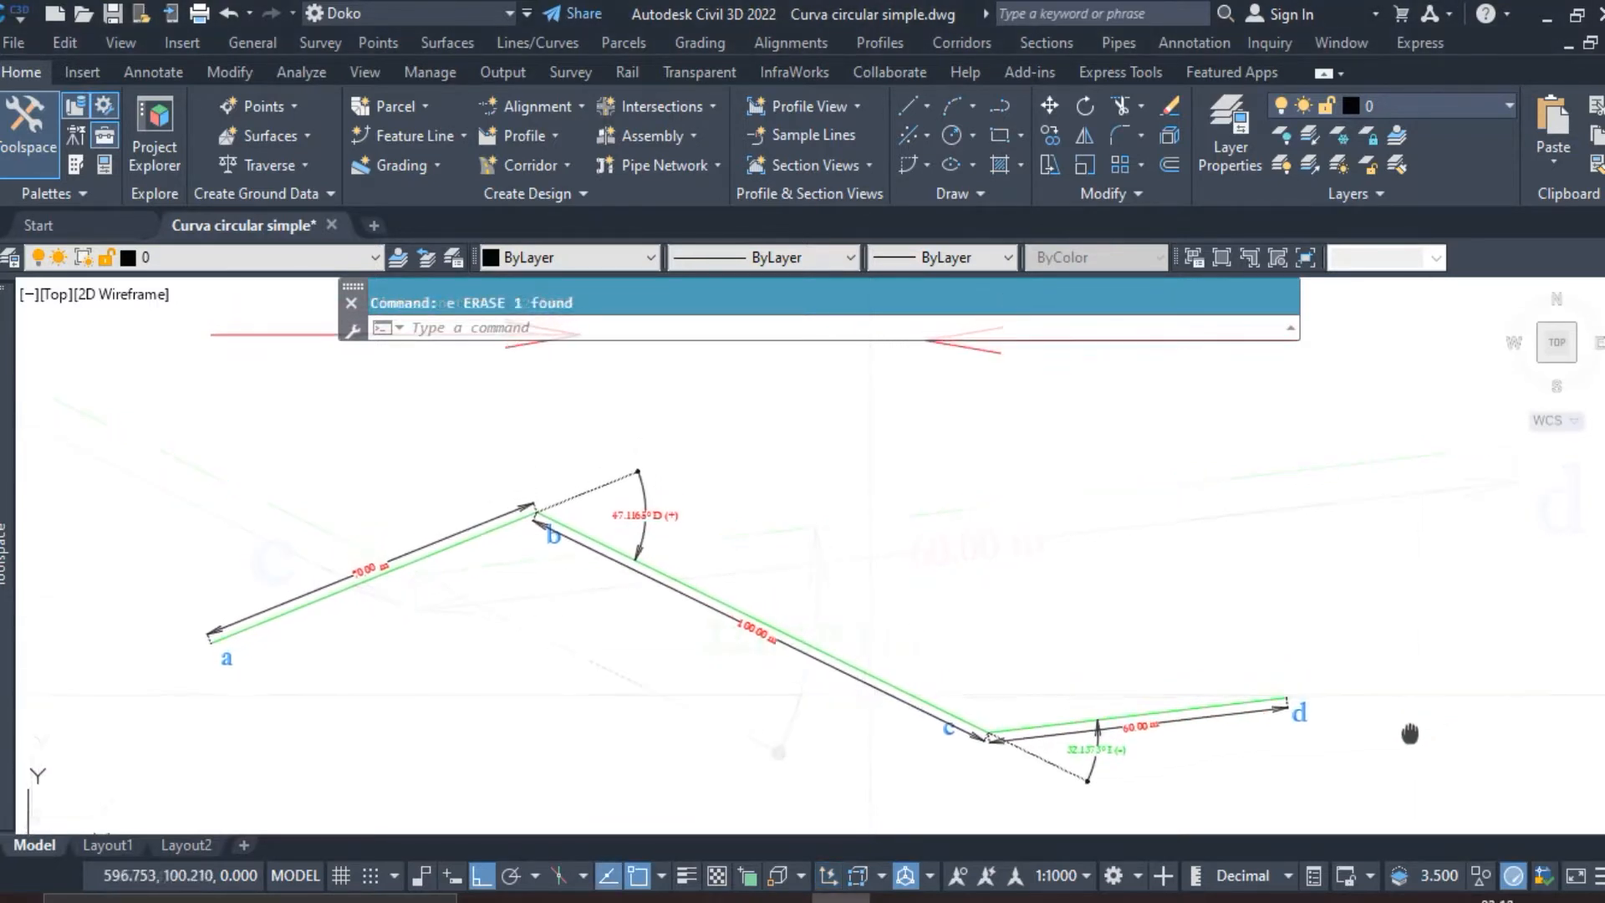
{"action": "middle_click_drag", "start_coordinate": [1407, 727], "coordinate": [1410, 747]}
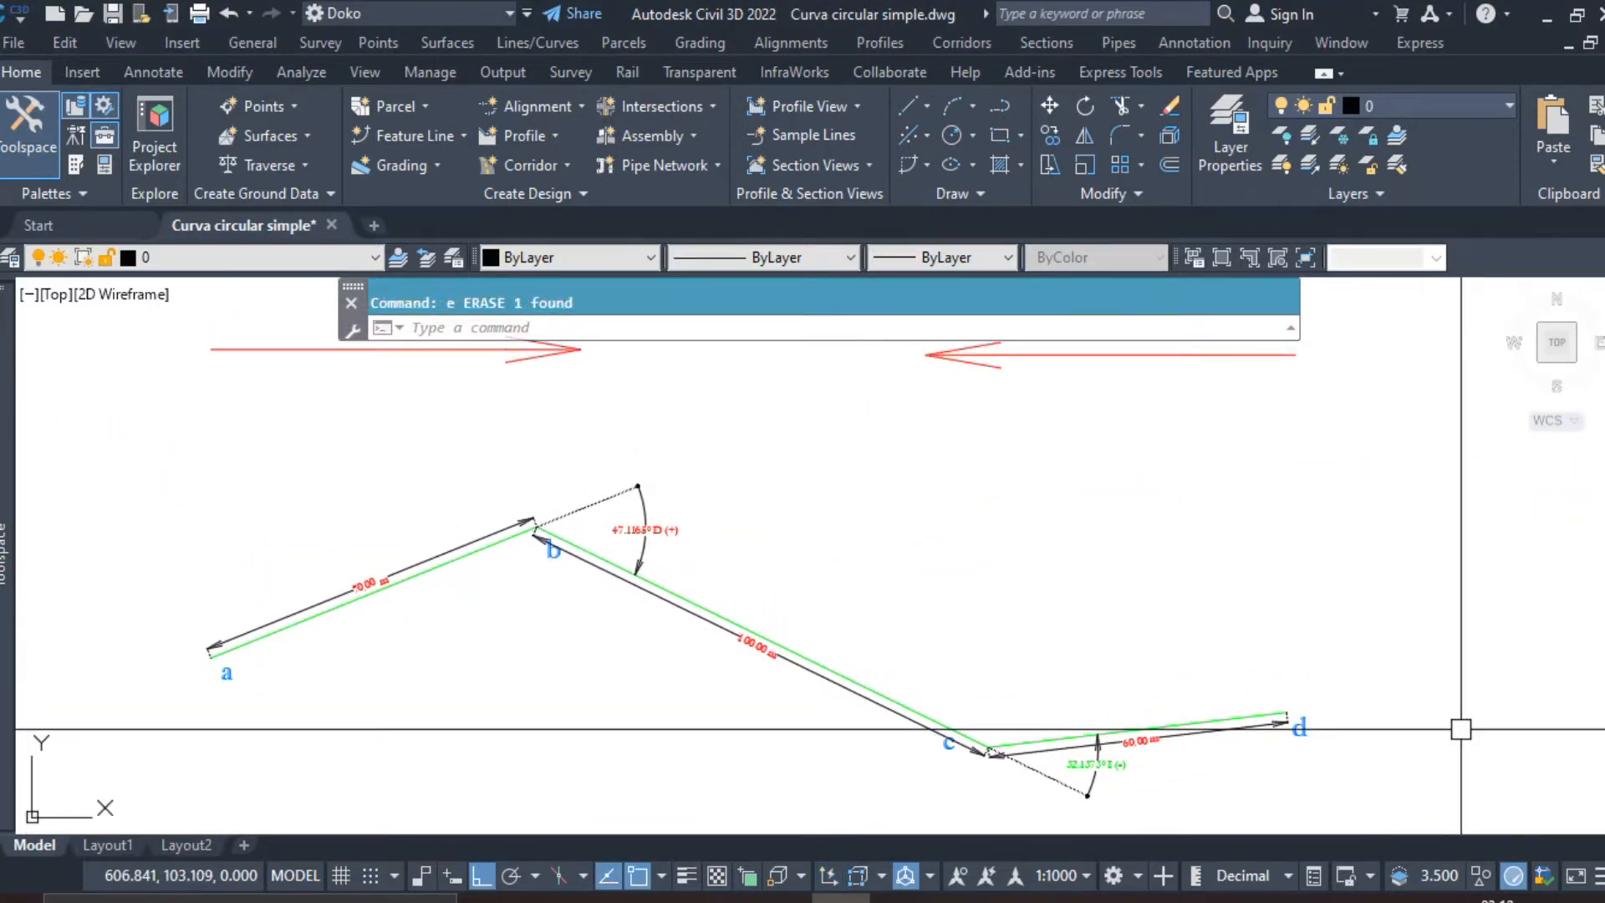
{"action": "middle_click_drag", "start_coordinate": [988, 762], "coordinate": [966, 725]}
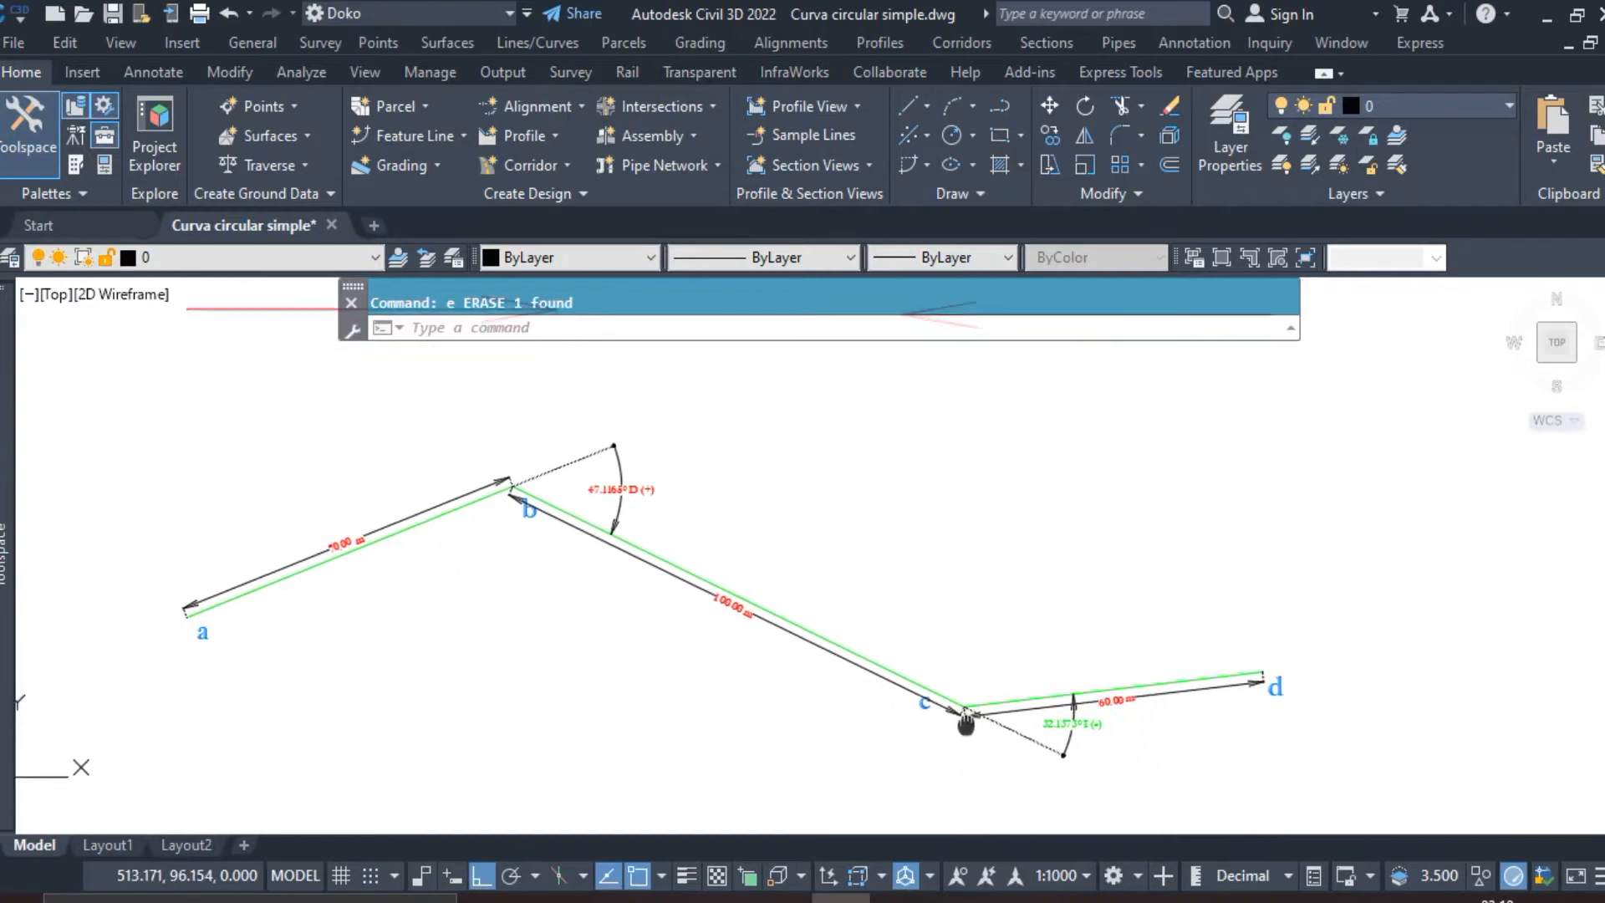
{"action": "scroll", "coordinate": [945, 700], "scroll_direction": "down", "scroll_amount": 2}
{"action": "scroll", "coordinate": [965, 748], "scroll_direction": "up", "scroll_amount": 6}
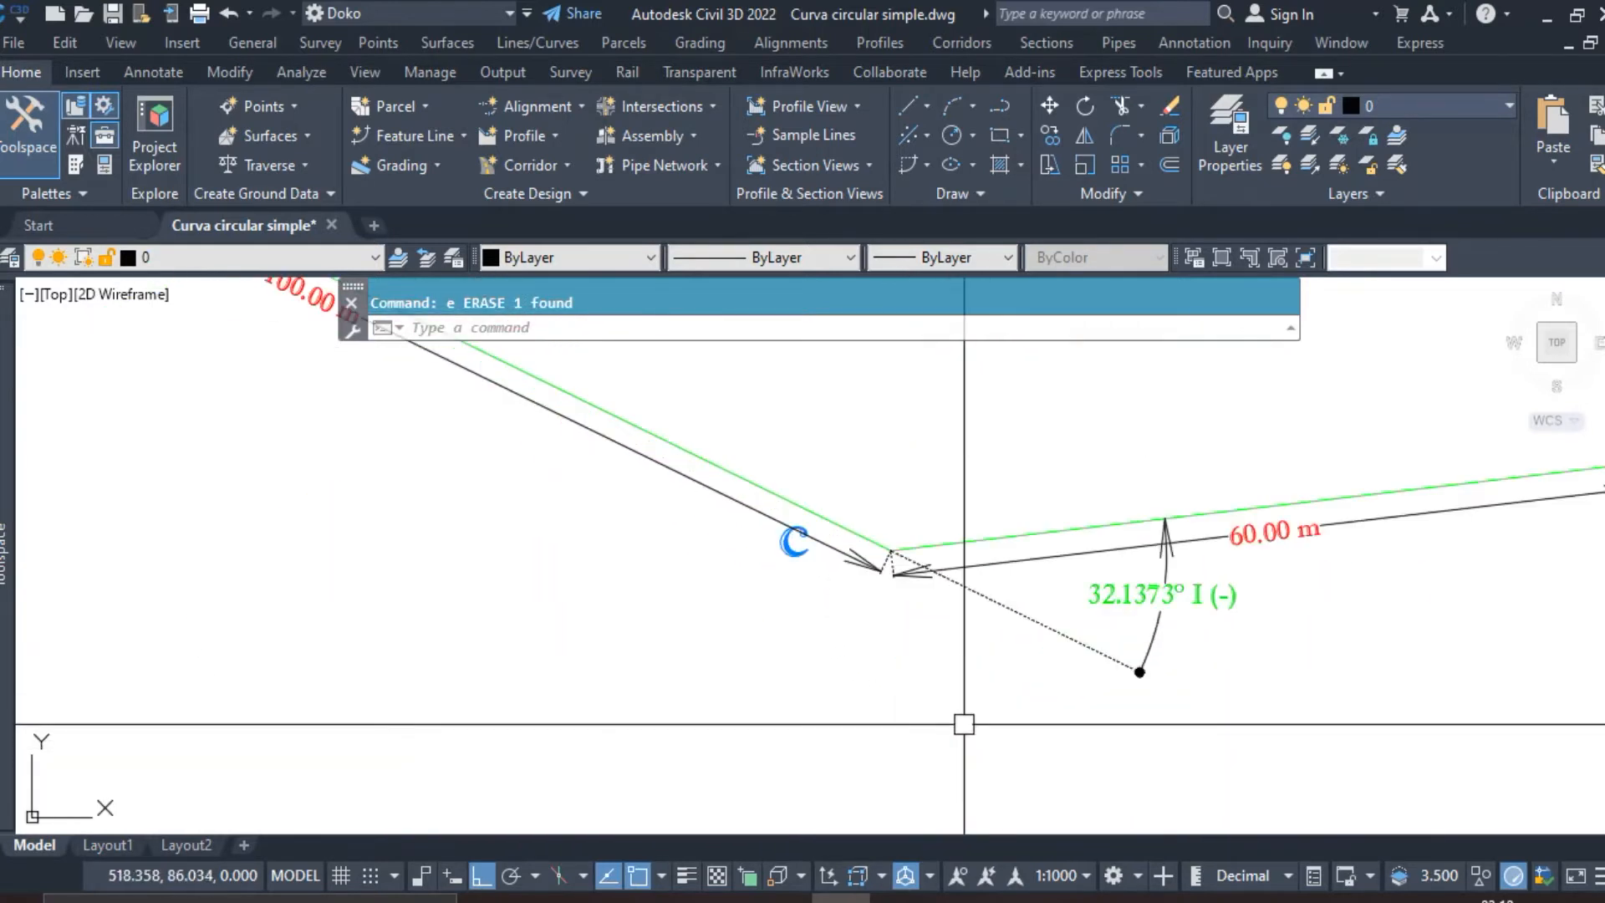
{"action": "mouse_move", "coordinate": [899, 607]}
{"action": "middle_mouse_down"}
{"action": "mouse_move", "coordinate": [881, 649]}
{"action": "mouse_move", "coordinate": [1012, 695]}
{"action": "middle_mouse_up"}
{"action": "scroll", "coordinate": [1012, 694], "scroll_direction": "down", "scroll_amount": 2}
{"action": "middle_click_drag", "start_coordinate": [915, 679], "coordinate": [923, 727]}
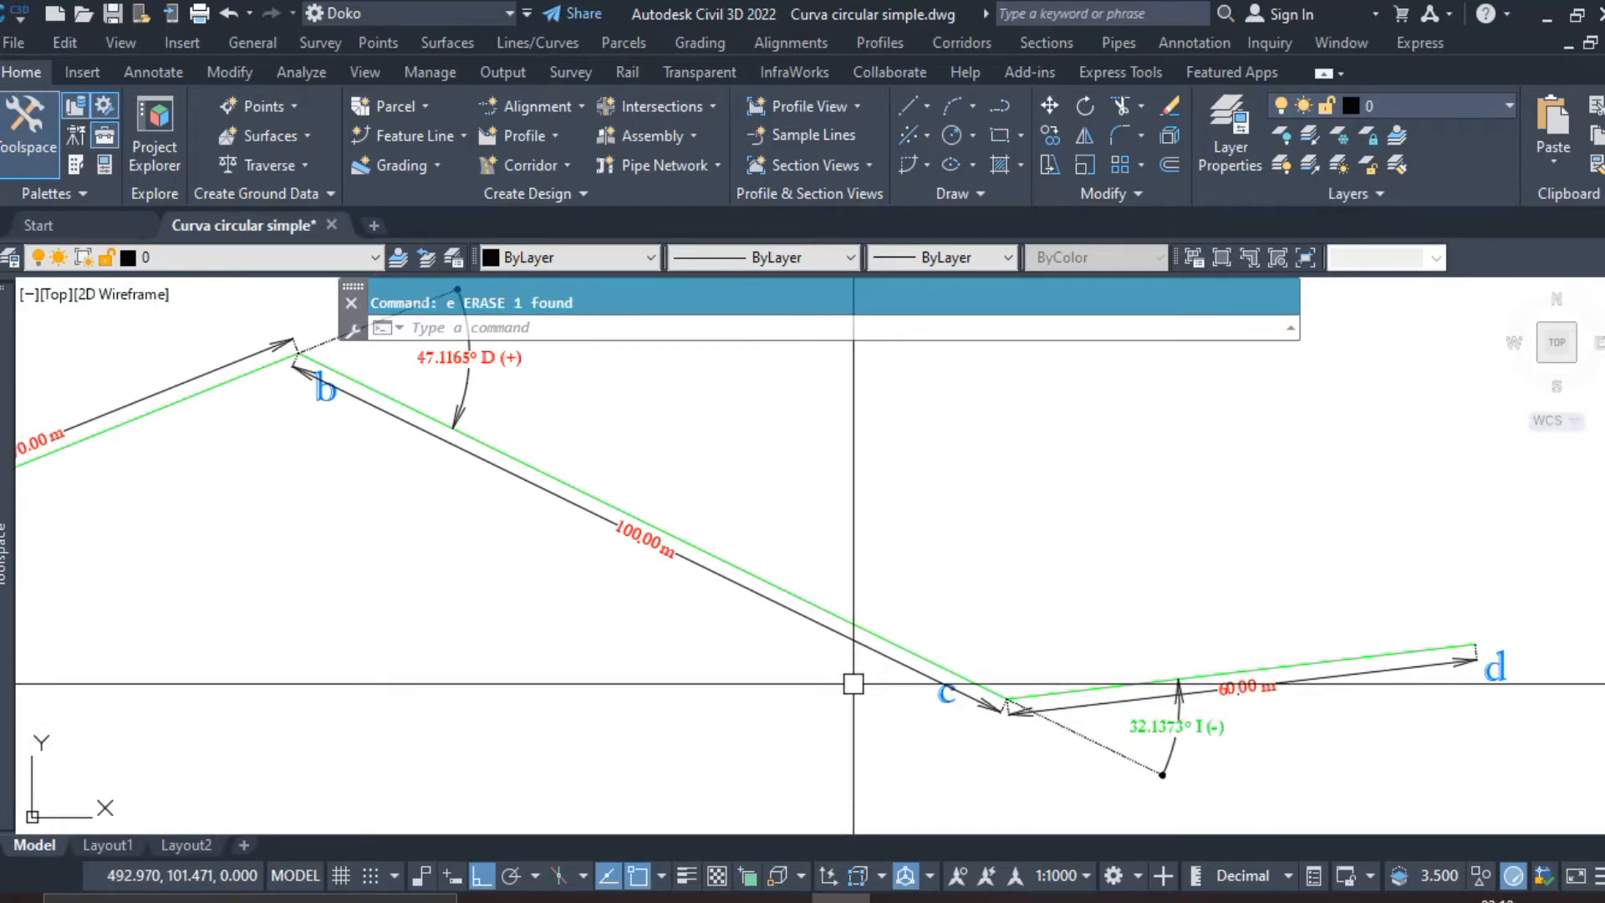
Make R the current dimension style.
{"action": "key", "text": "Return"}
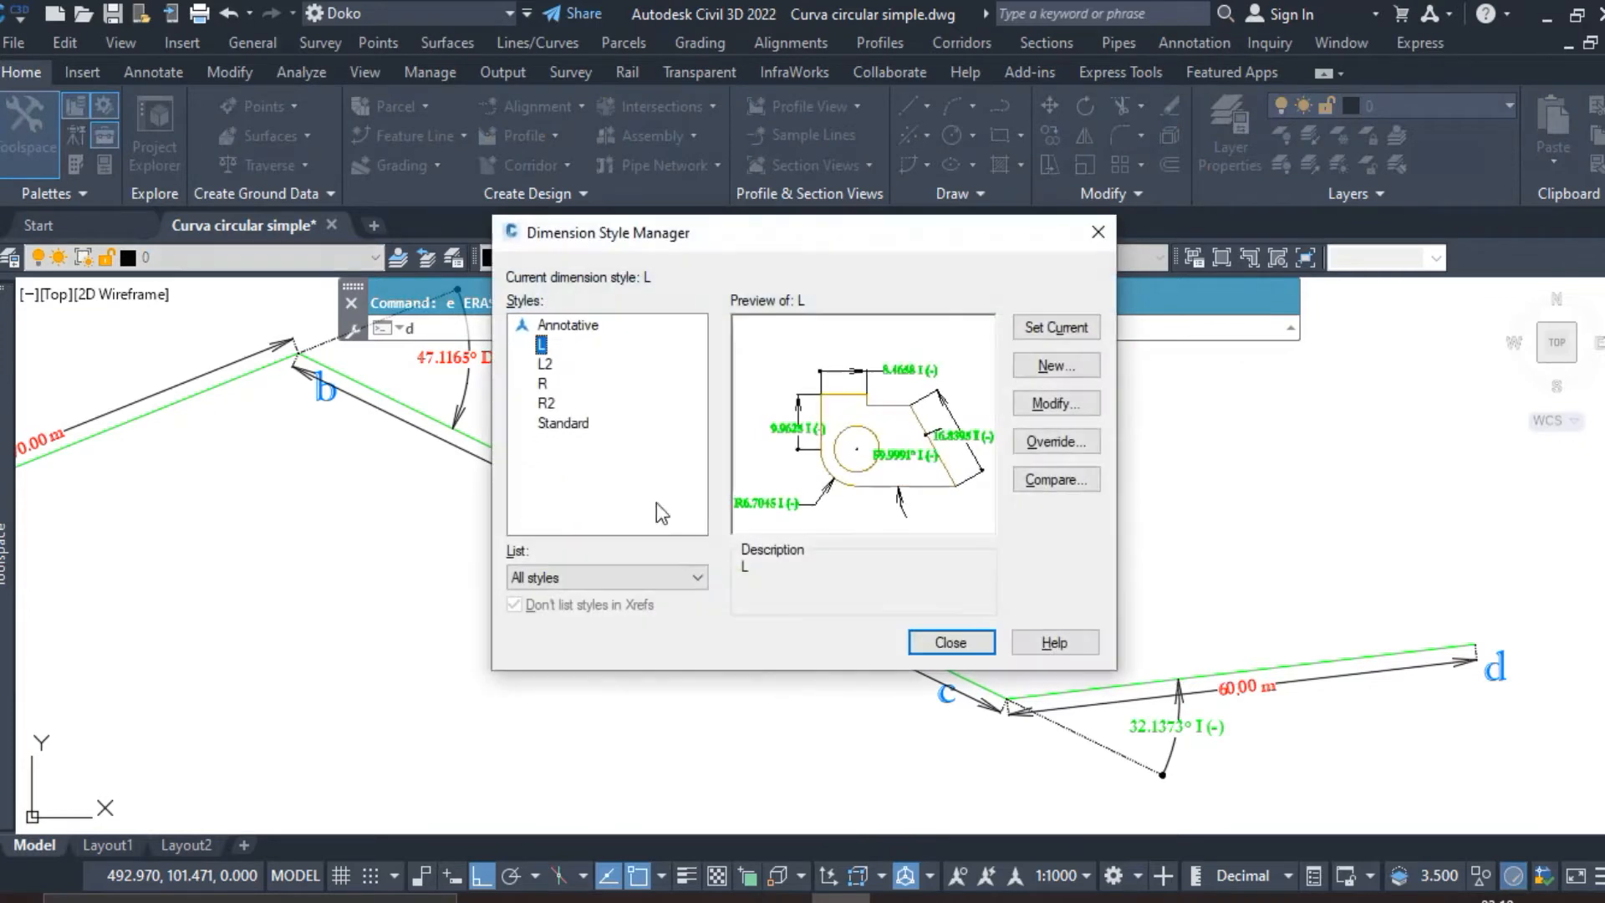
{"action": "left_click", "coordinate": [542, 384]}
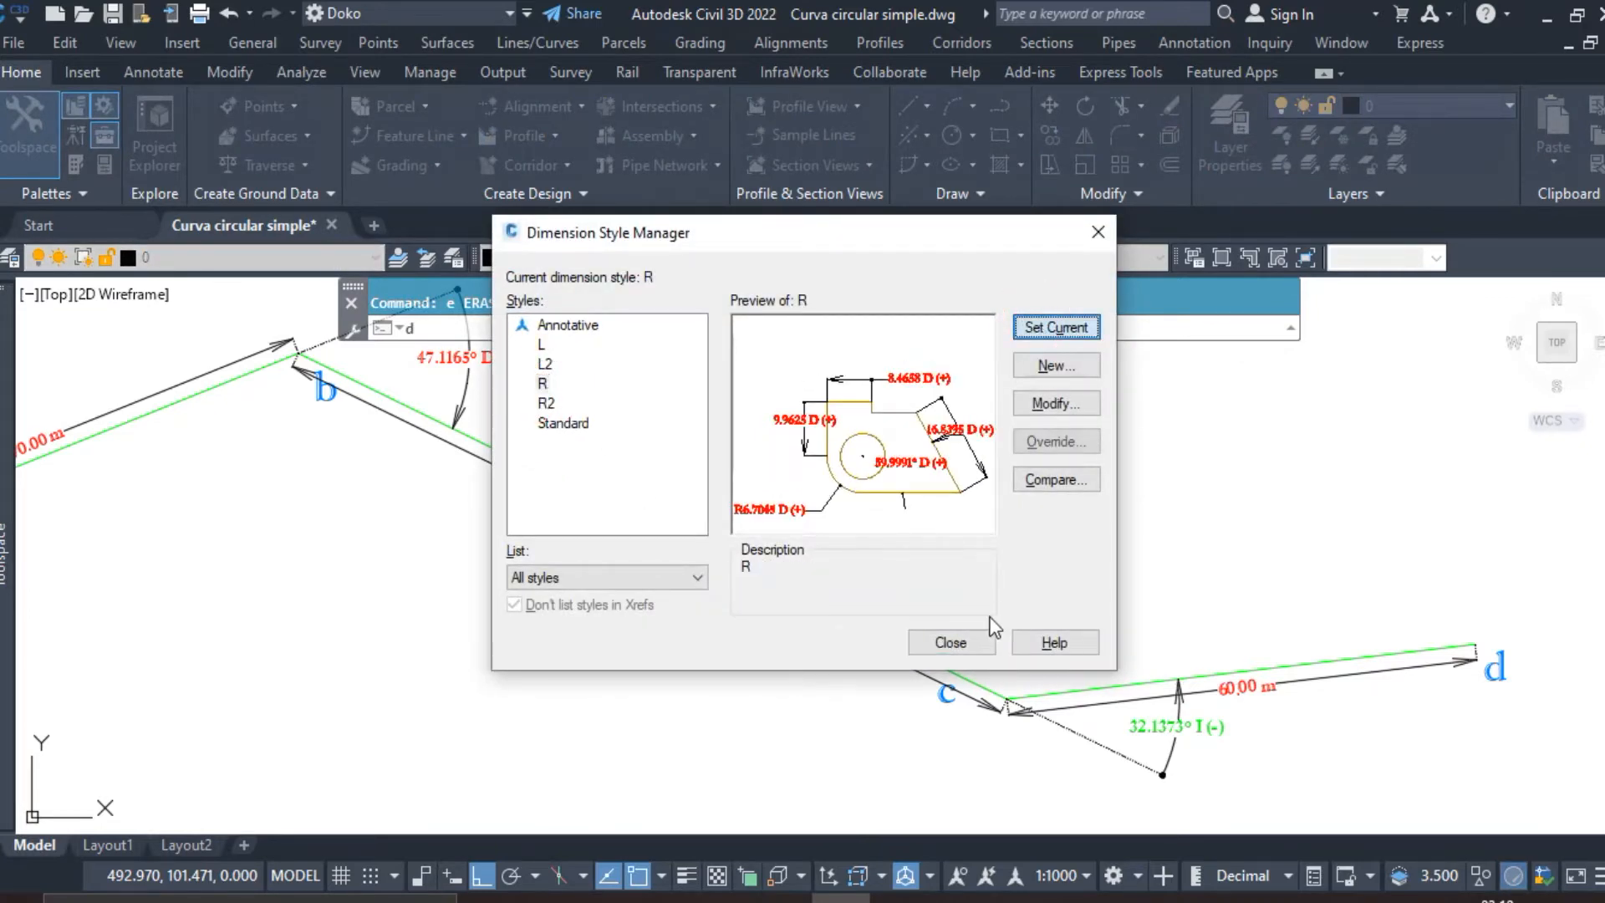
{"action": "left_click", "coordinate": [950, 642]}
Add an angular dimension at vertex c between the backward extension of line cd and line bc.
{"action": "type", "text": "dan"}
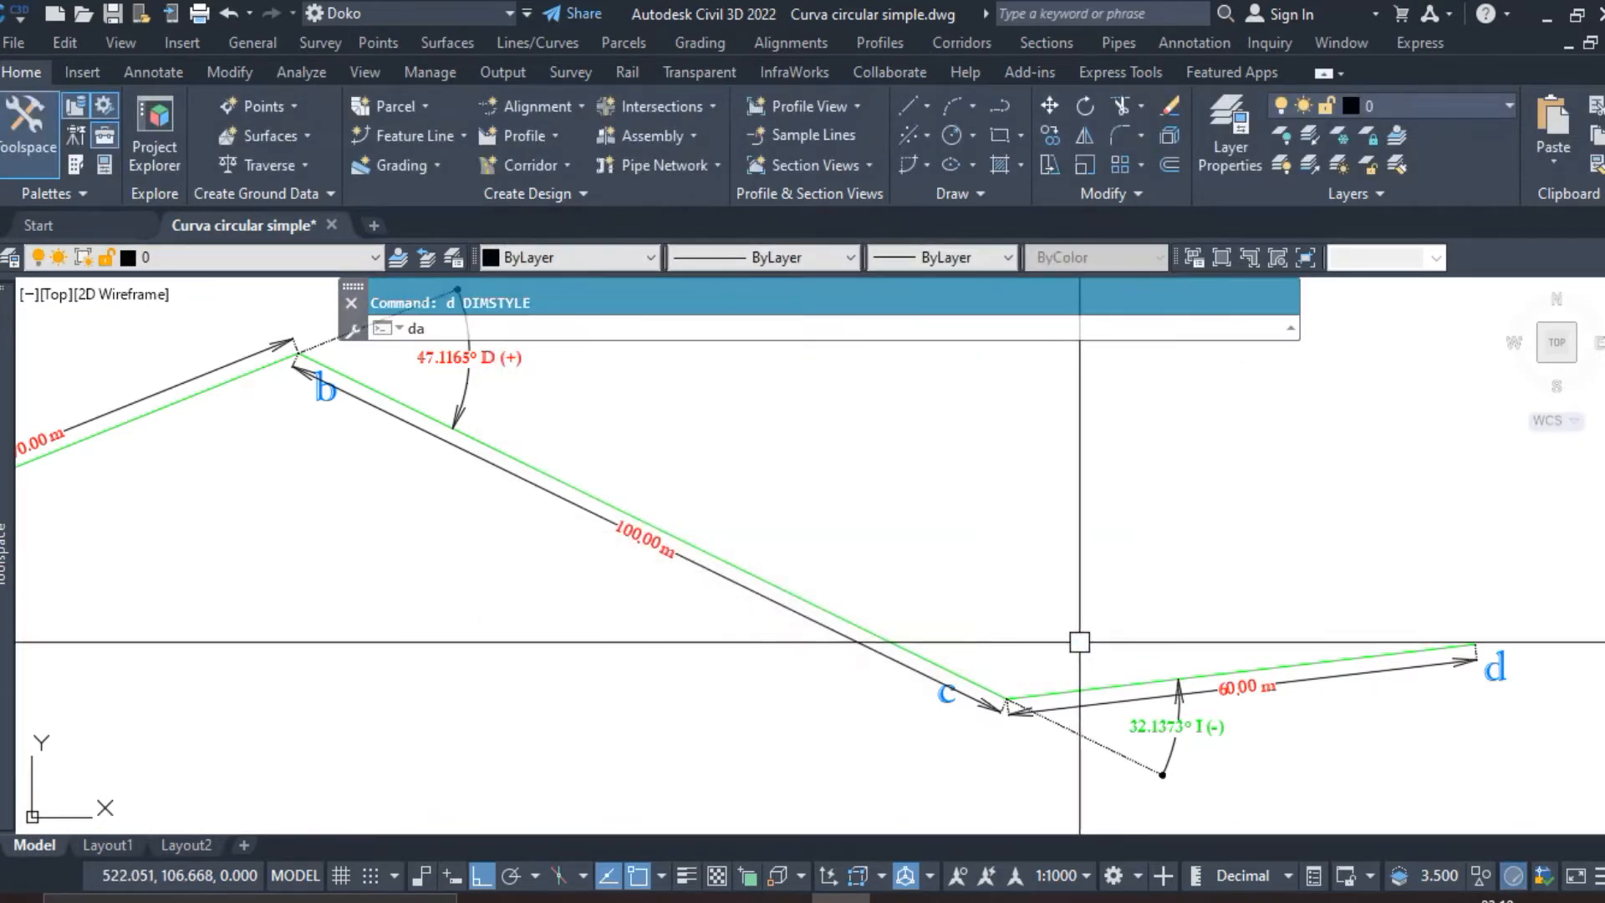
{"action": "key", "text": "Return"}
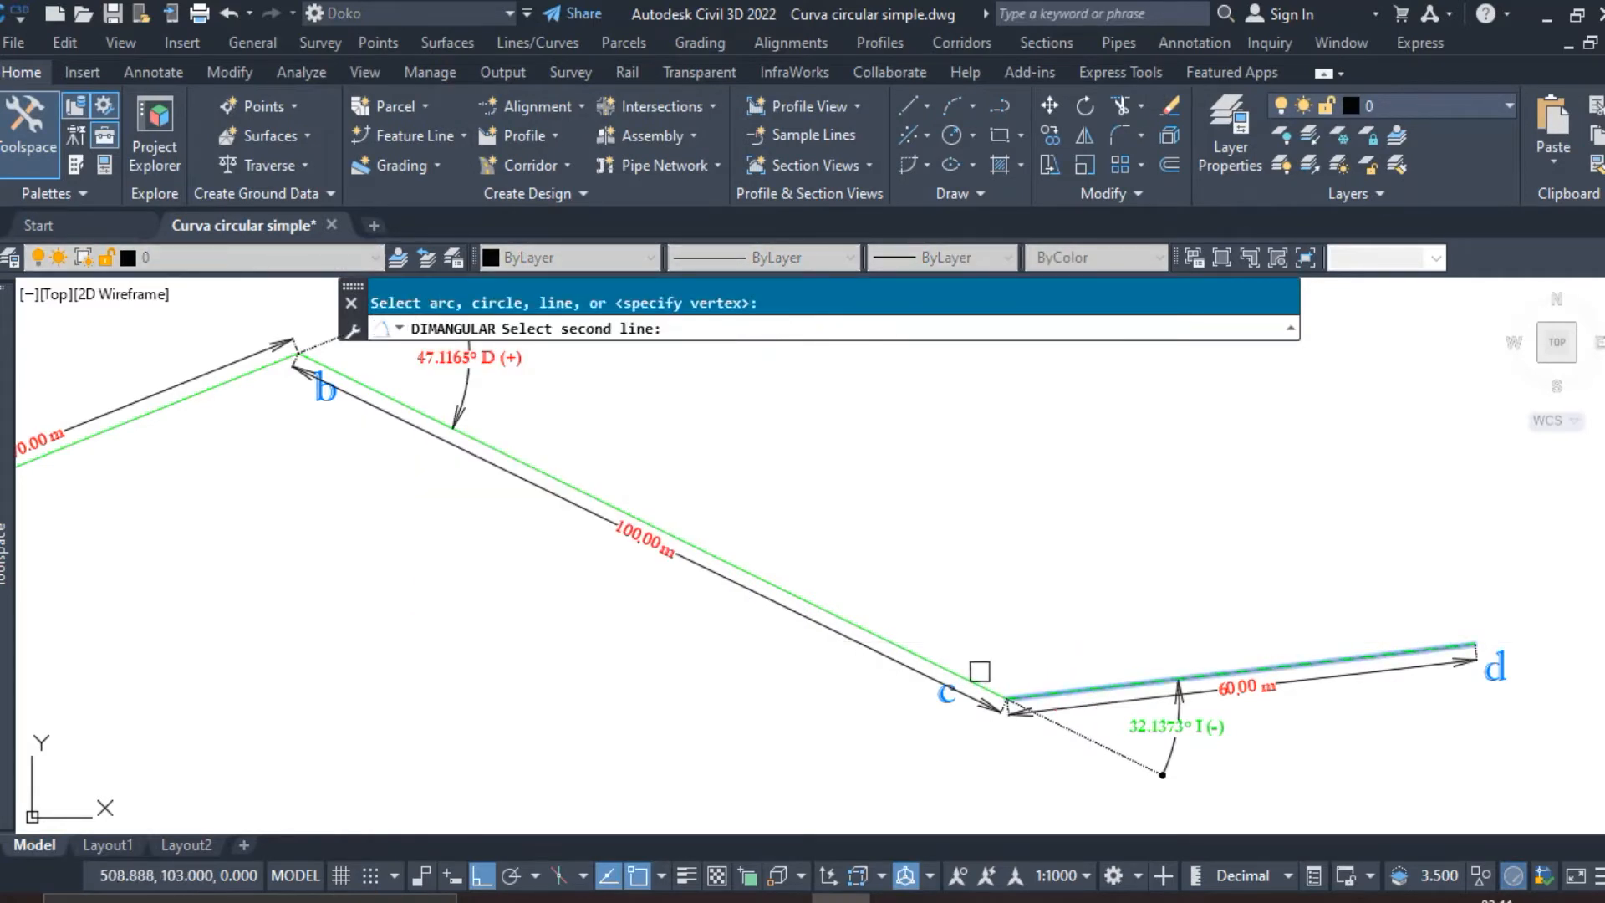
{"action": "left_click", "coordinate": [961, 670]}
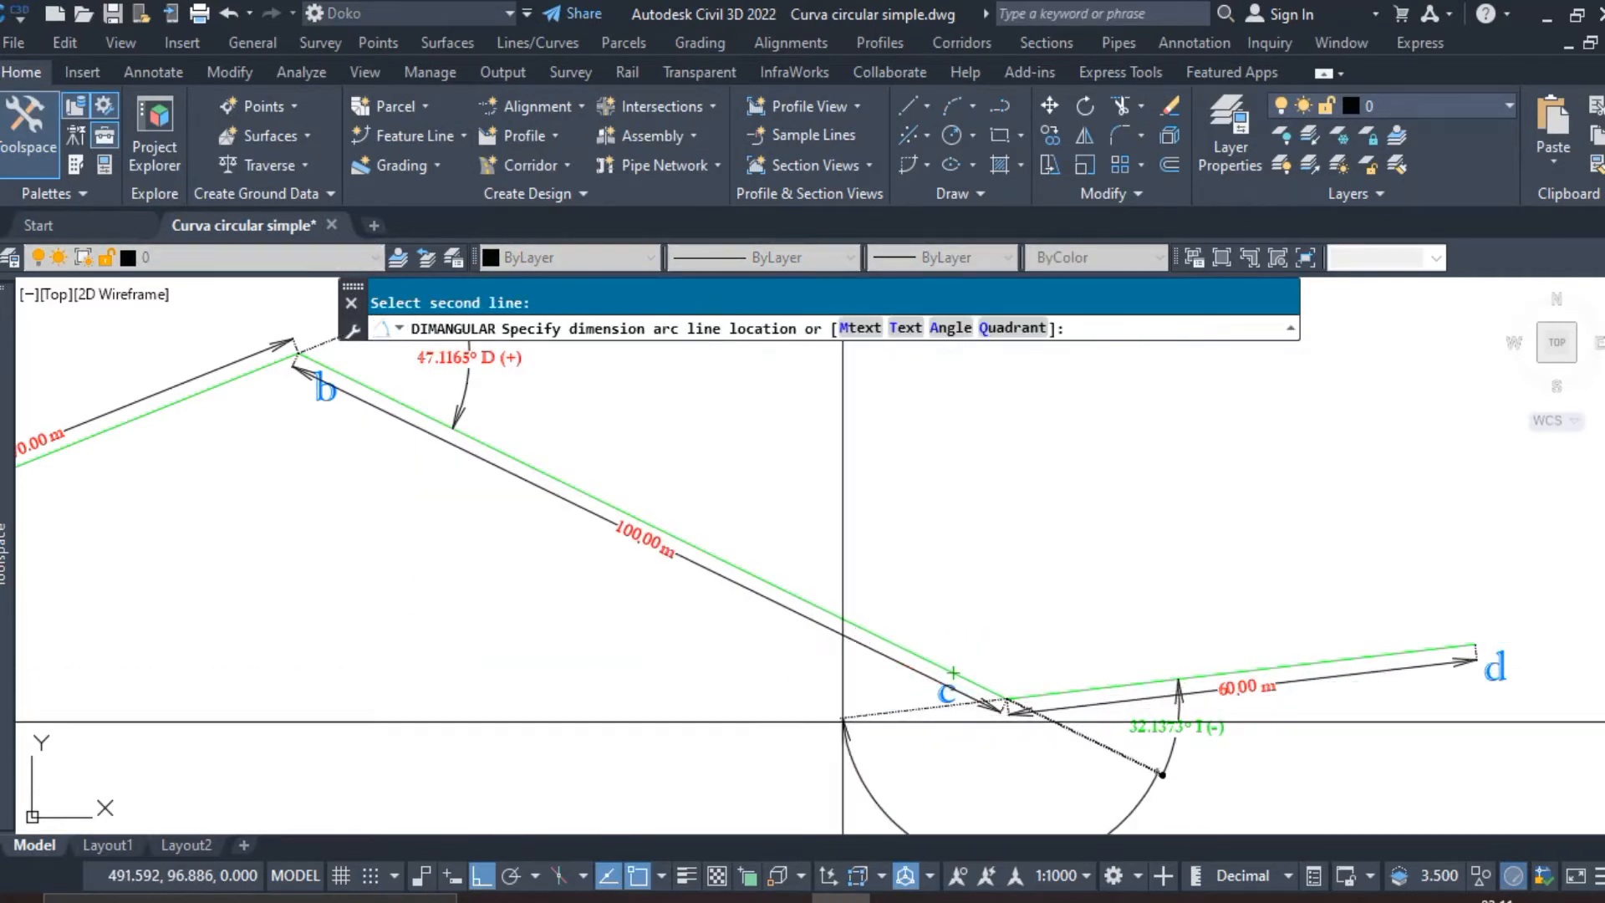
{"action": "left_click", "coordinate": [822, 711]}
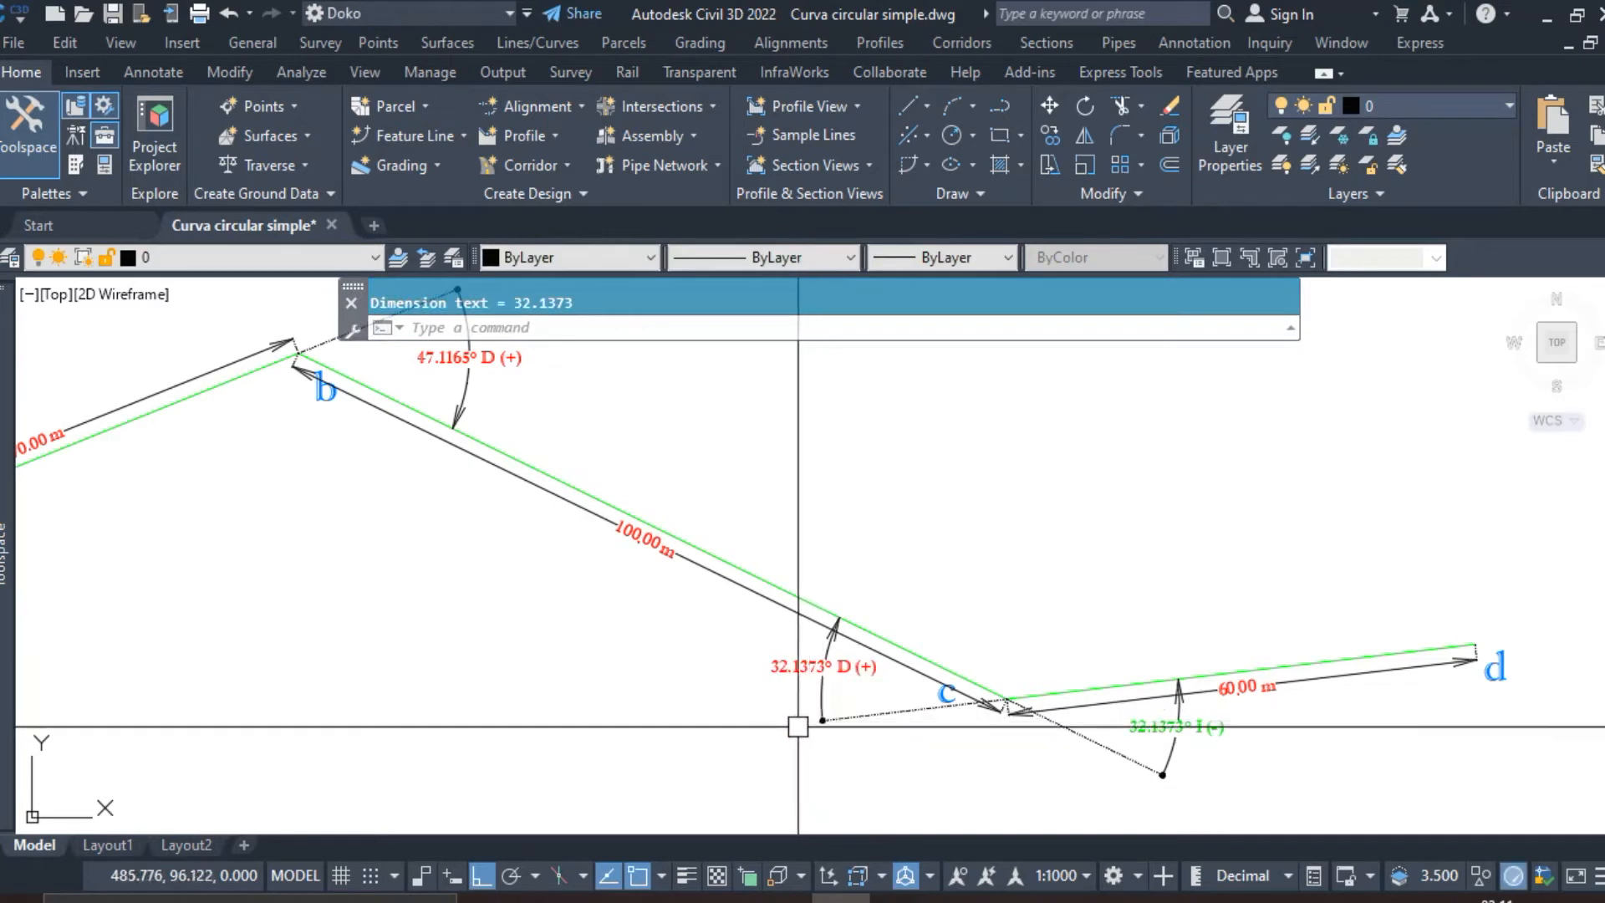
{"action": "scroll", "coordinate": [801, 724], "scroll_direction": "up", "scroll_amount": 2}
{"action": "mouse_move", "coordinate": [795, 727]}
{"action": "middle_mouse_down"}
{"action": "mouse_move", "coordinate": [755, 694]}
{"action": "mouse_move", "coordinate": [571, 639]}
{"action": "middle_mouse_up"}
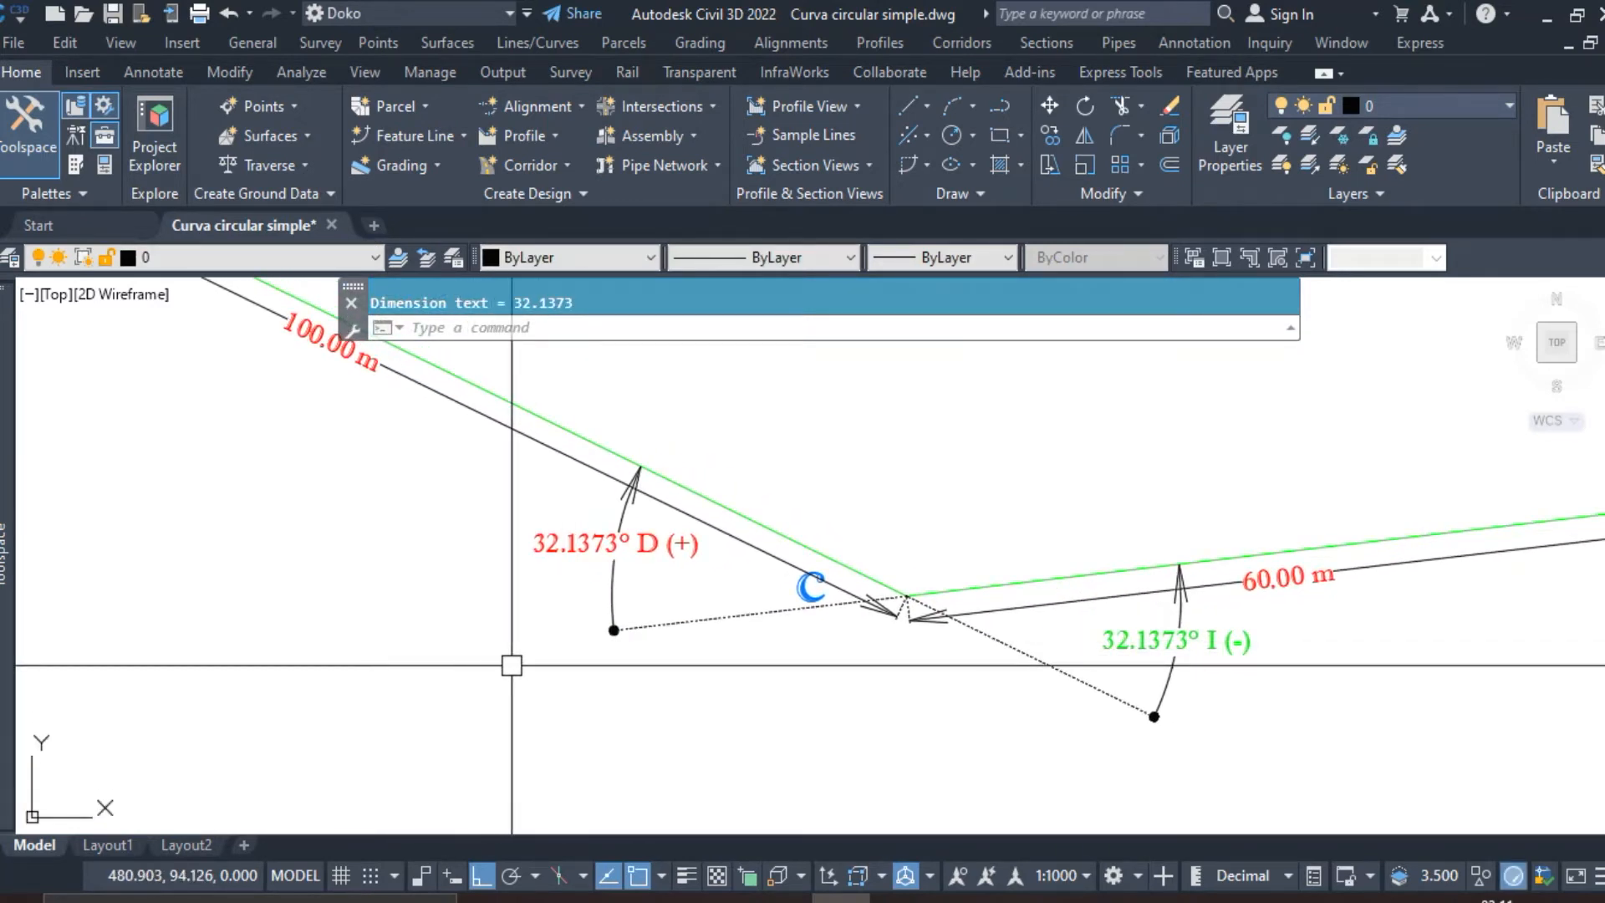
Make L the current dimension style for dimensioning the left deflection angle at vertex b.
{"action": "scroll", "coordinate": [1072, 695], "scroll_direction": "down", "scroll_amount": 4}
{"action": "middle_click_drag", "start_coordinate": [628, 521], "coordinate": [834, 588]}
{"action": "scroll", "coordinate": [834, 587], "scroll_direction": "up", "scroll_amount": 4}
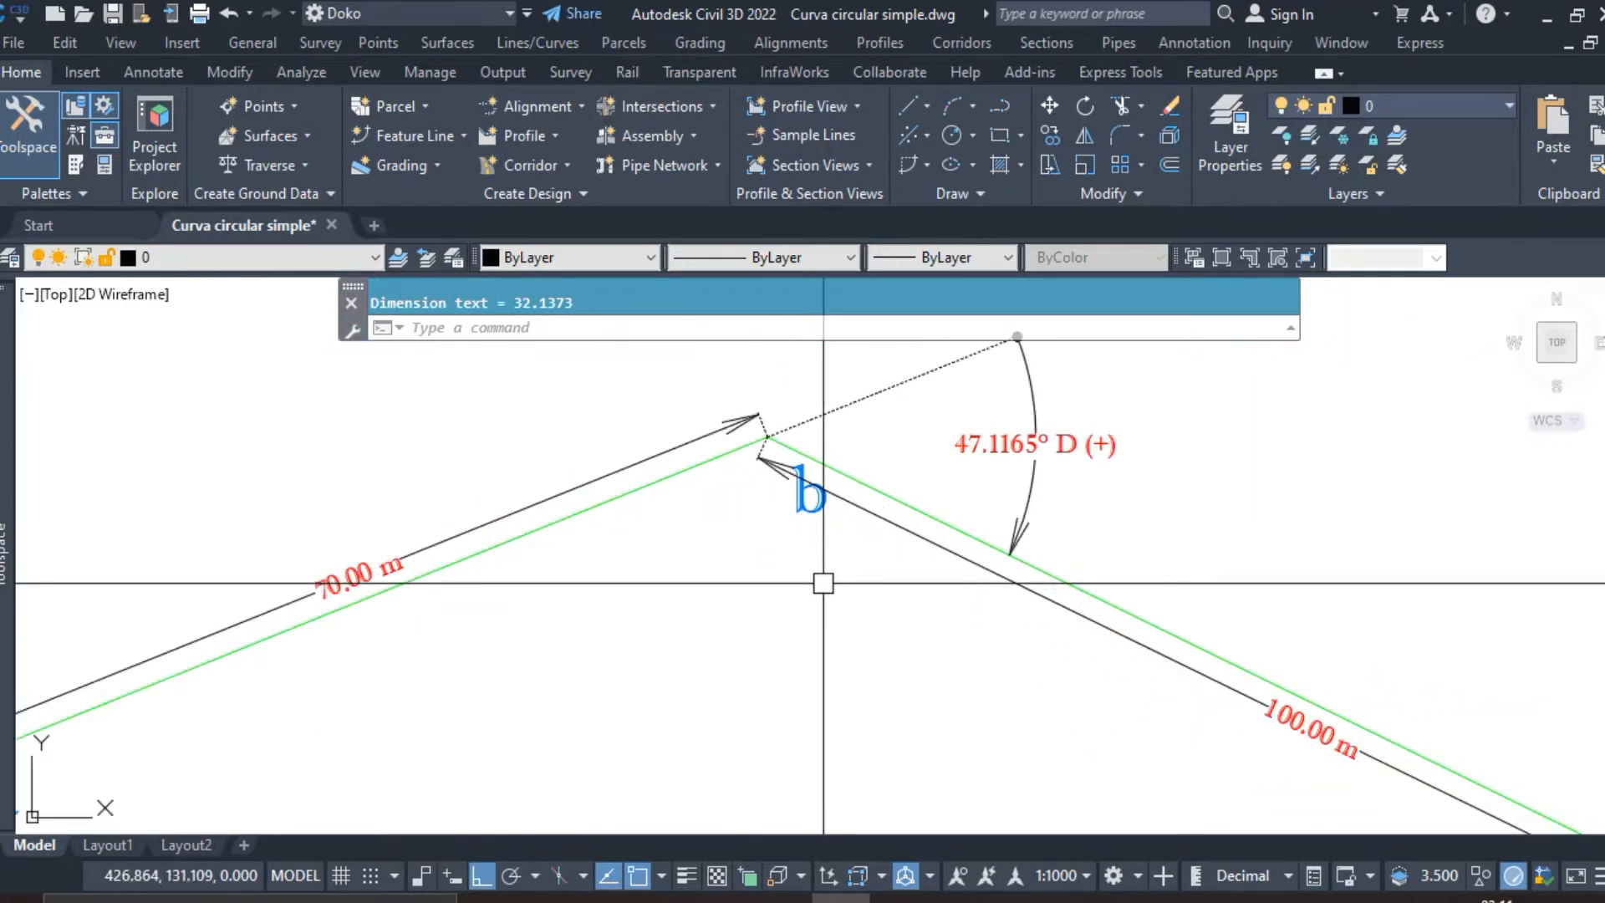
{"action": "scroll", "coordinate": [823, 583], "scroll_direction": "down", "scroll_amount": 2}
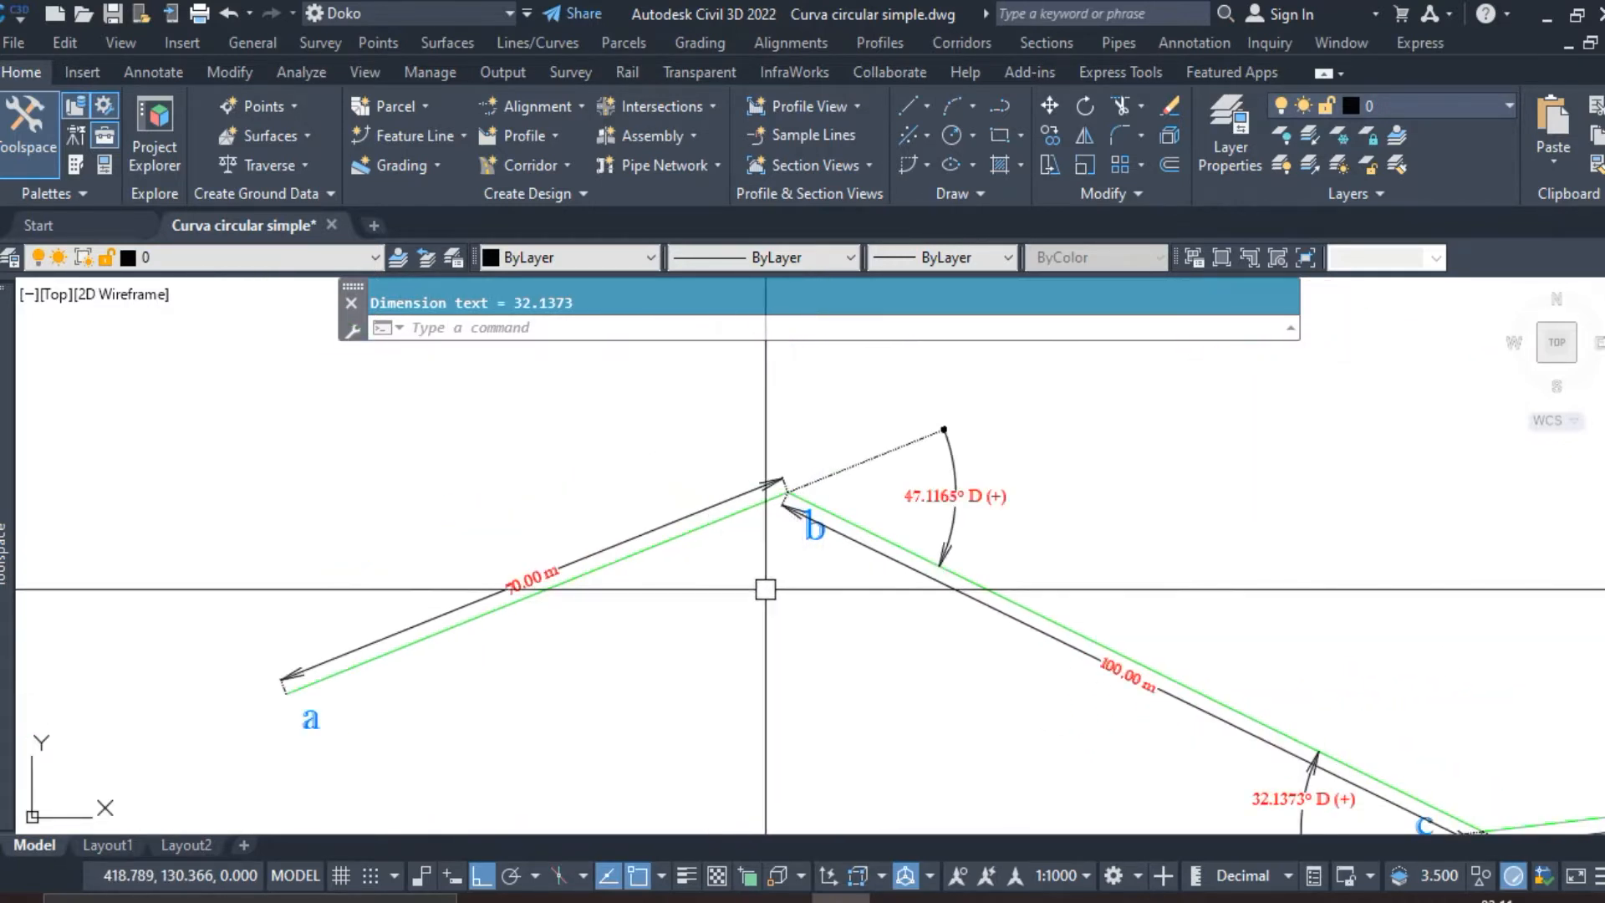
{"action": "middle_click_drag", "start_coordinate": [800, 608], "coordinate": [801, 632]}
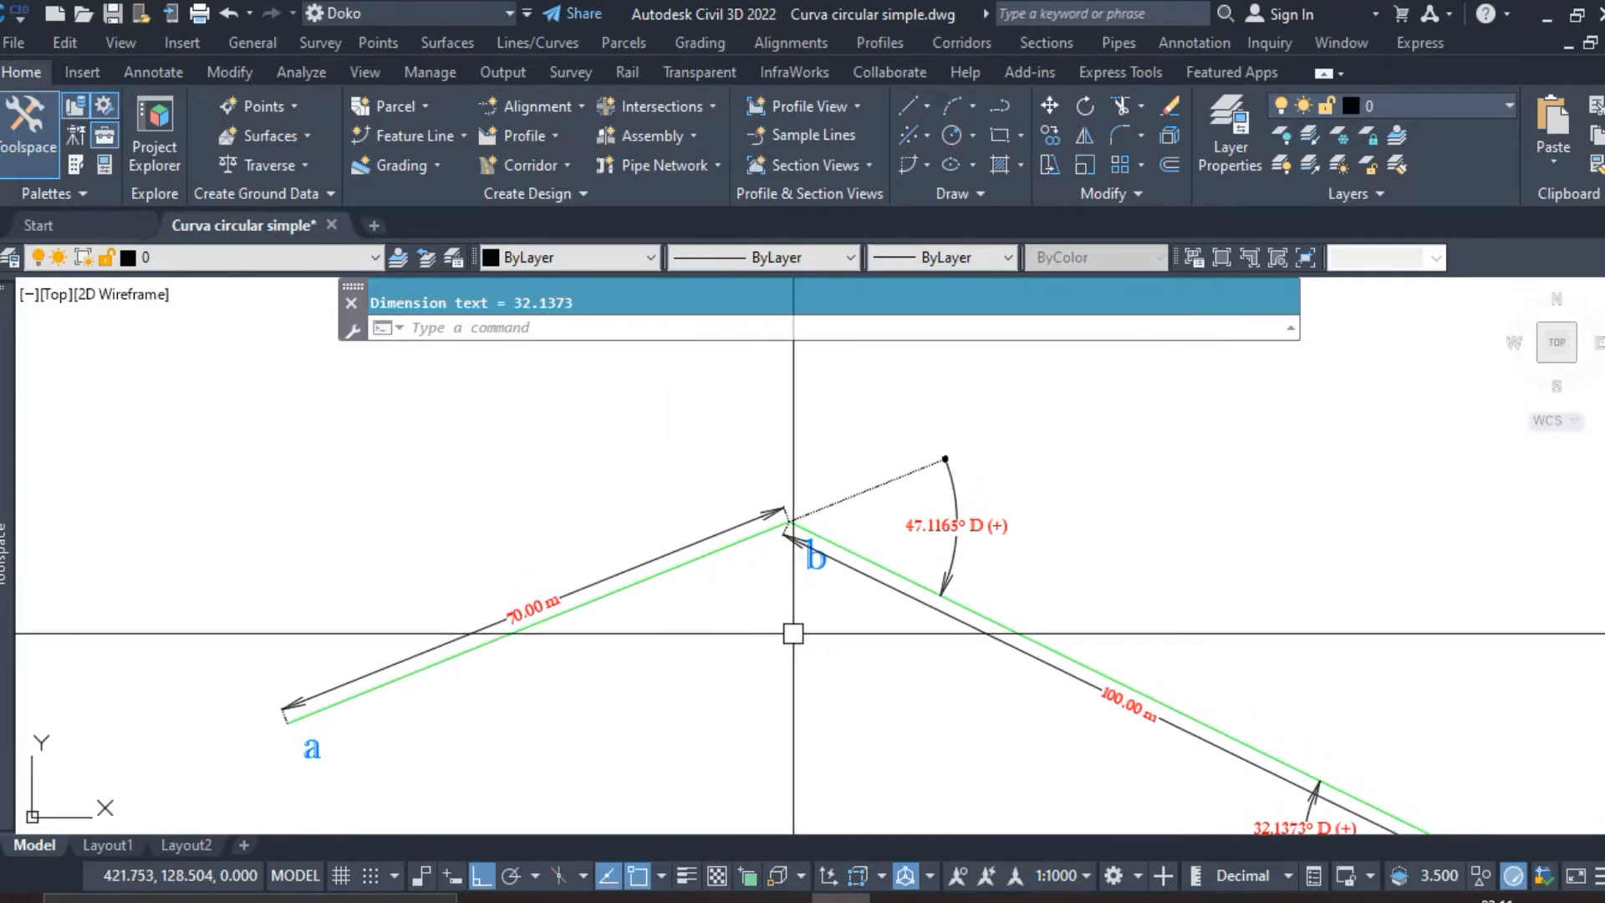
{"action": "type", "text": "d"}
{"action": "key", "text": "Return"}
{"action": "left_click", "coordinate": [542, 344]}
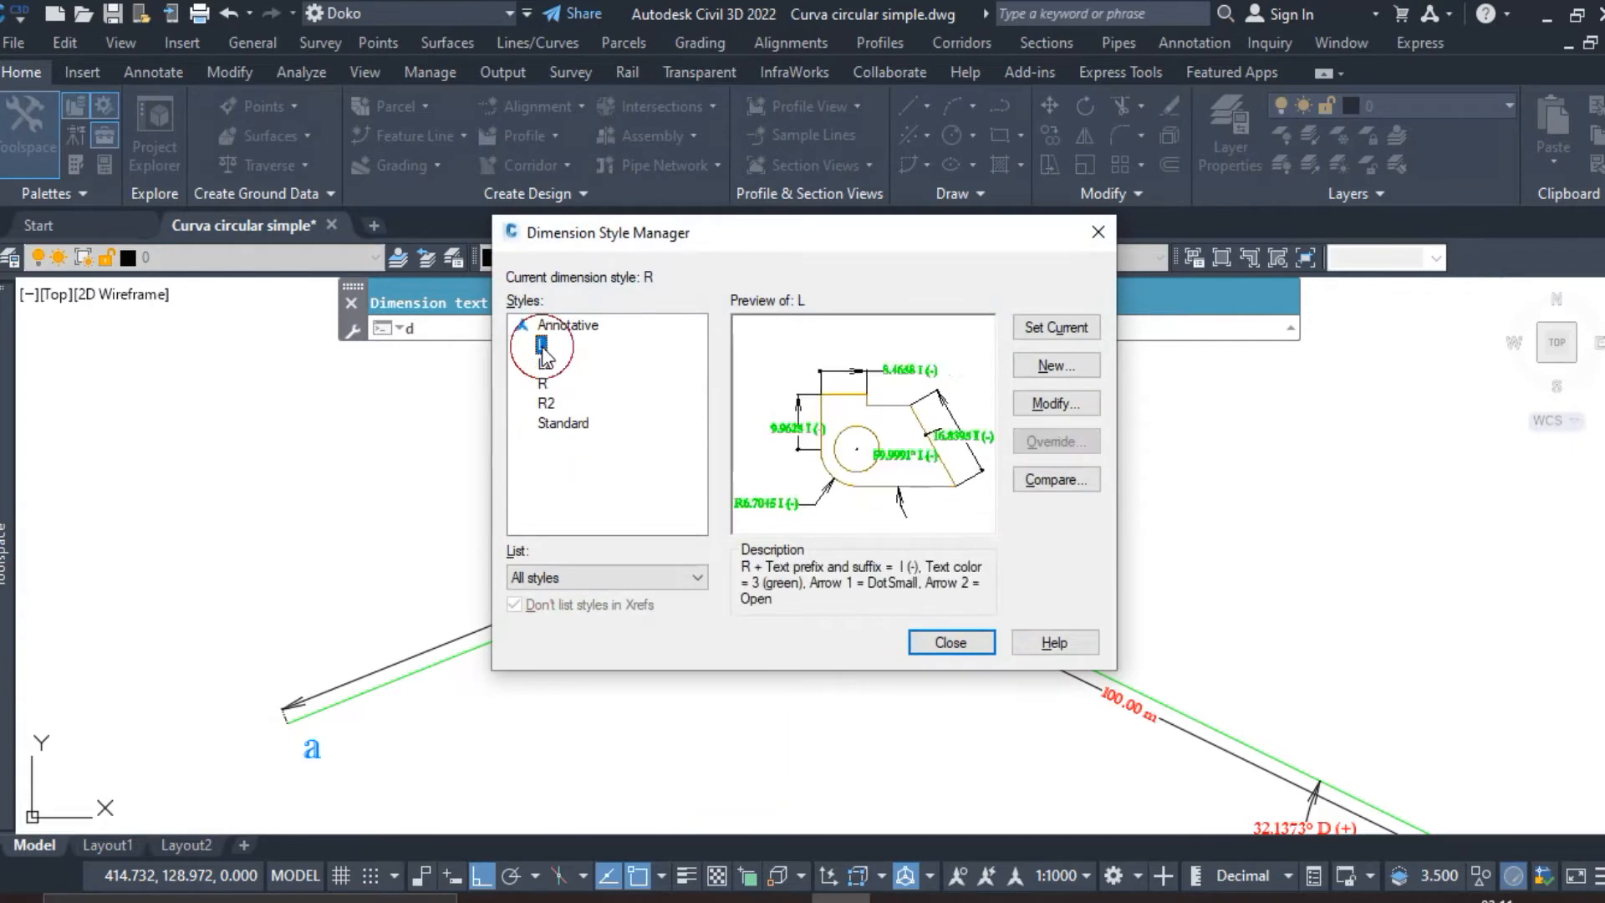
{"action": "left_click", "coordinate": [952, 642]}
Add an angular dimension at vertex b between the backward extension of line bc and line ab.
{"action": "type", "text": "dan"}
{"action": "key", "text": "Return"}
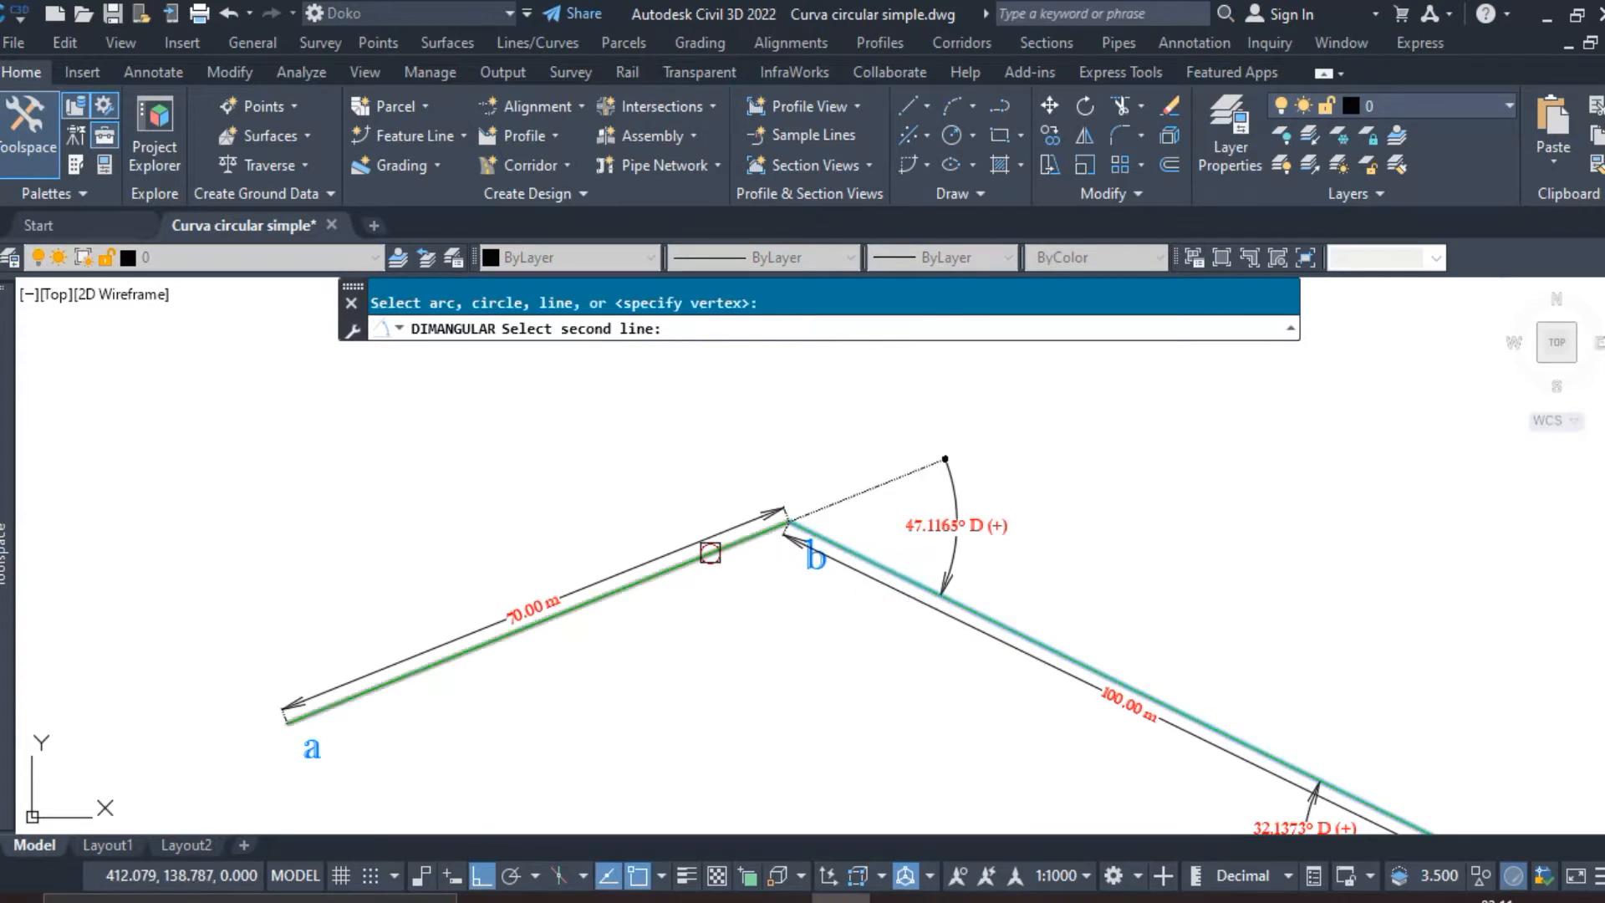
{"action": "left_click", "coordinate": [710, 553]}
{"action": "left_click", "coordinate": [617, 508]}
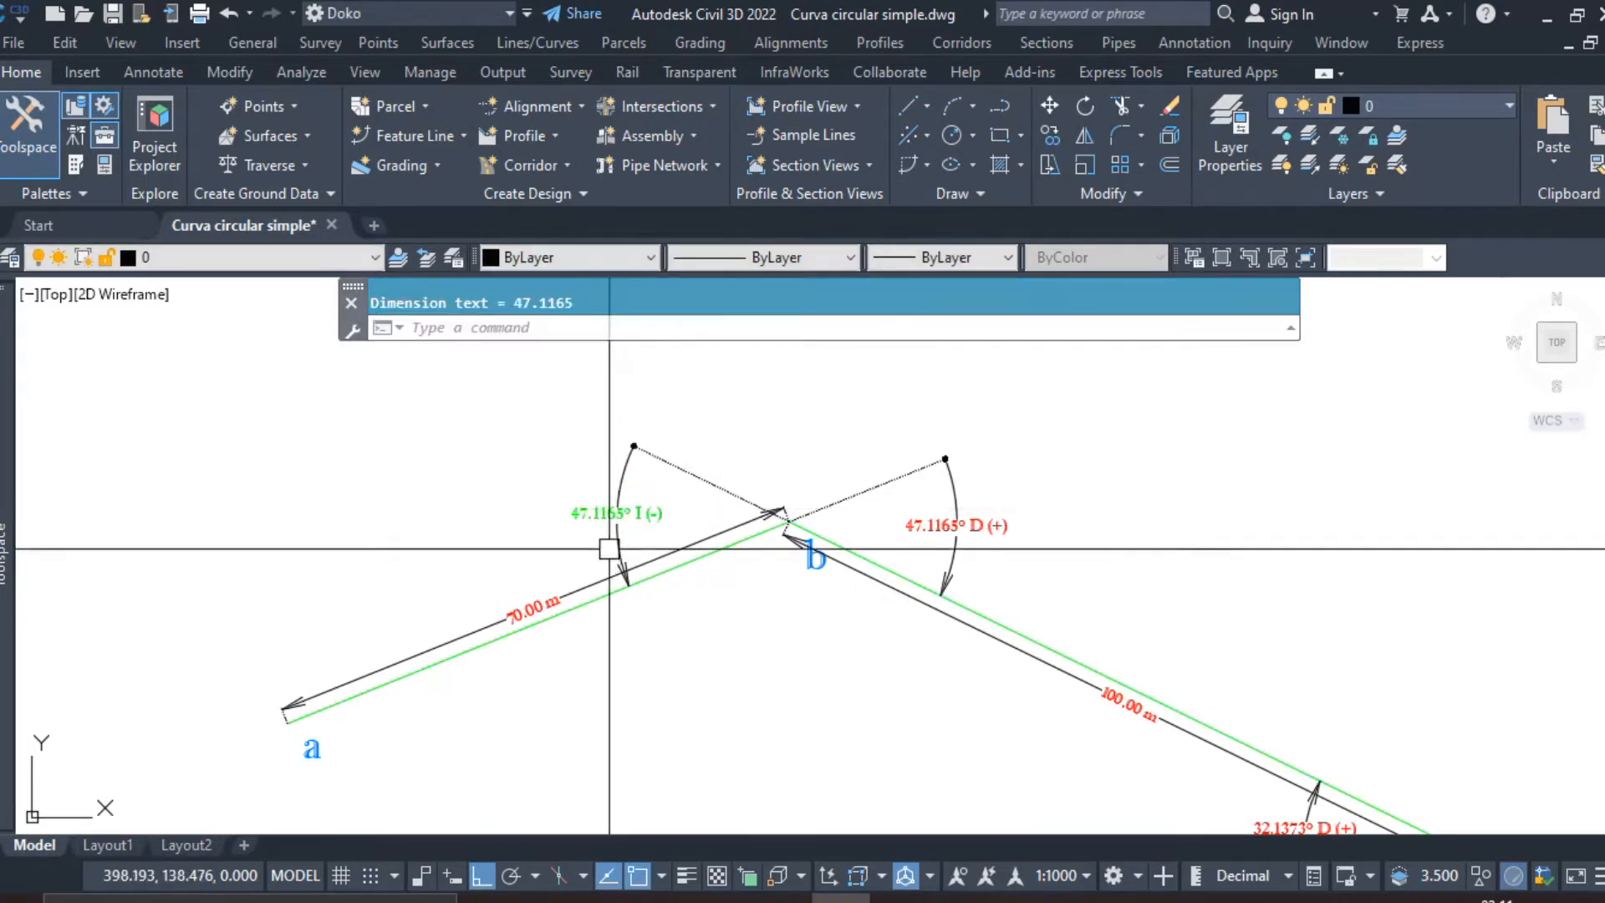
{"action": "scroll", "coordinate": [556, 524], "scroll_direction": "up", "scroll_amount": 2}
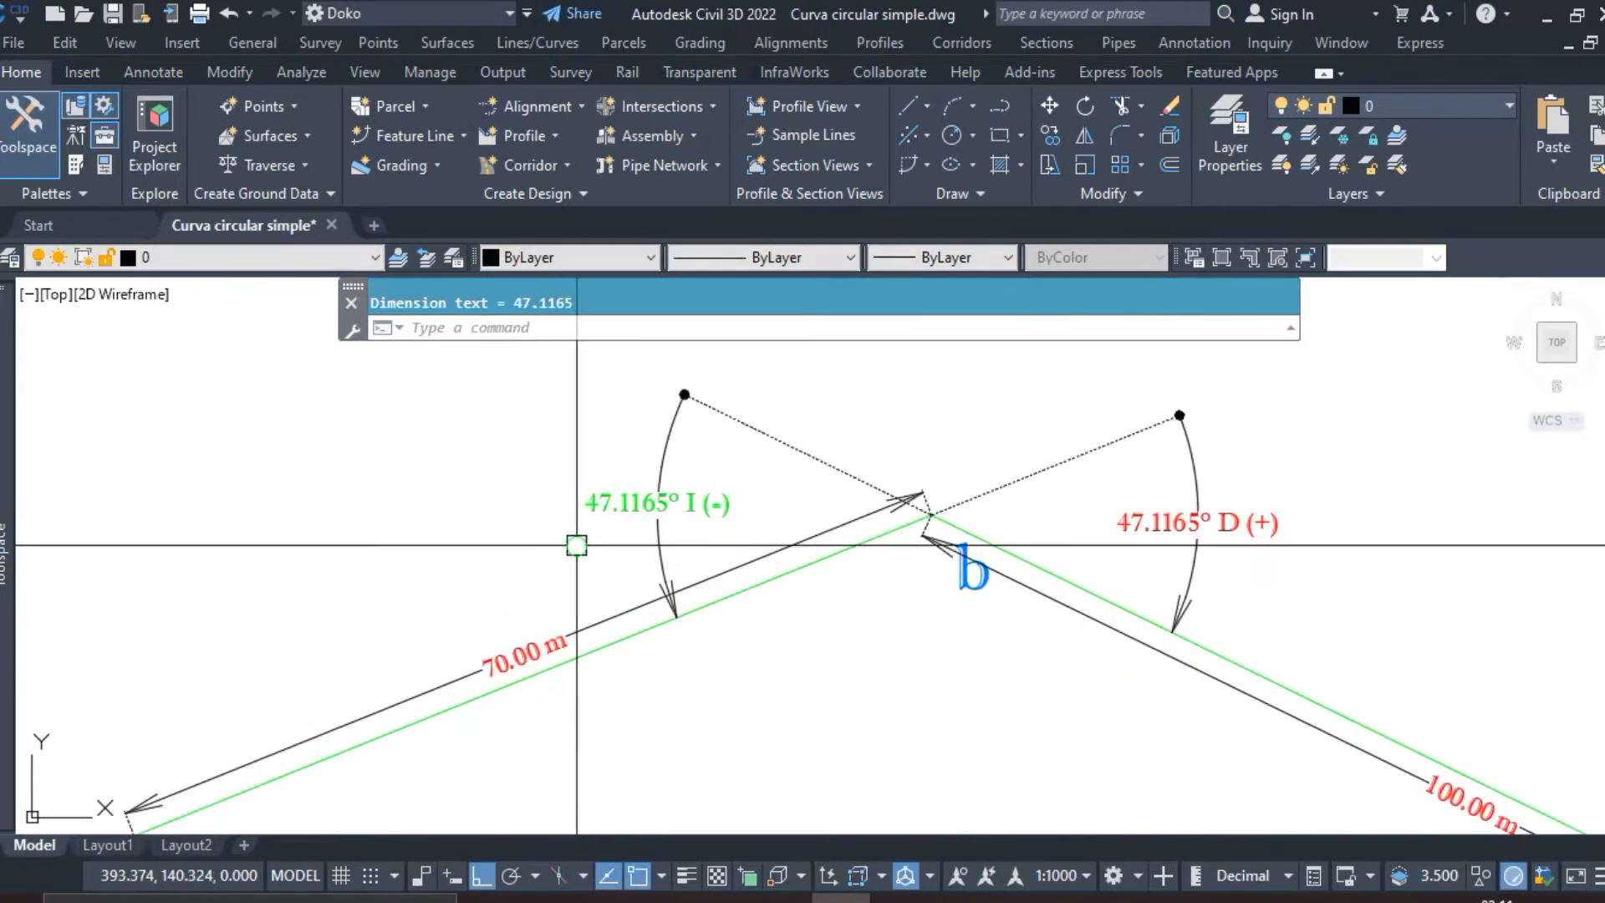
{"action": "middle_click_drag", "start_coordinate": [575, 544], "coordinate": [465, 548]}
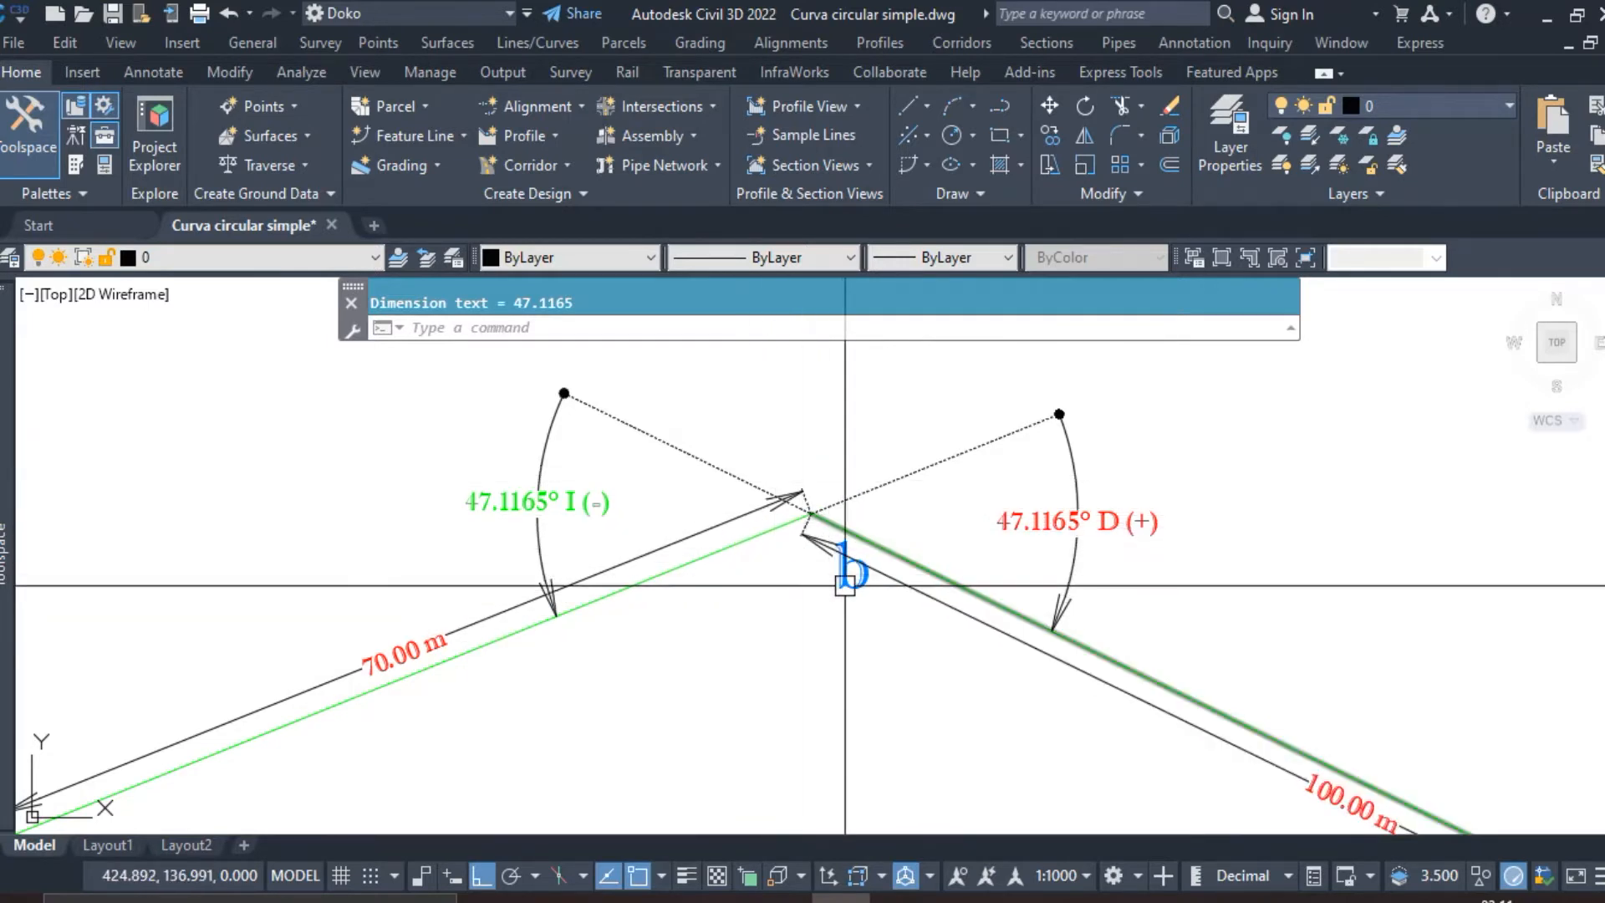
Examine the direction angles measured from the north-south axes at points a, b and c in the separate polygonal line below.
{"action": "scroll", "coordinate": [827, 577], "scroll_direction": "down", "scroll_amount": 6}
{"action": "middle_click_drag", "start_coordinate": [888, 824], "coordinate": [840, 481]}
{"action": "middle_click_drag", "start_coordinate": [865, 756], "coordinate": [813, 559]}
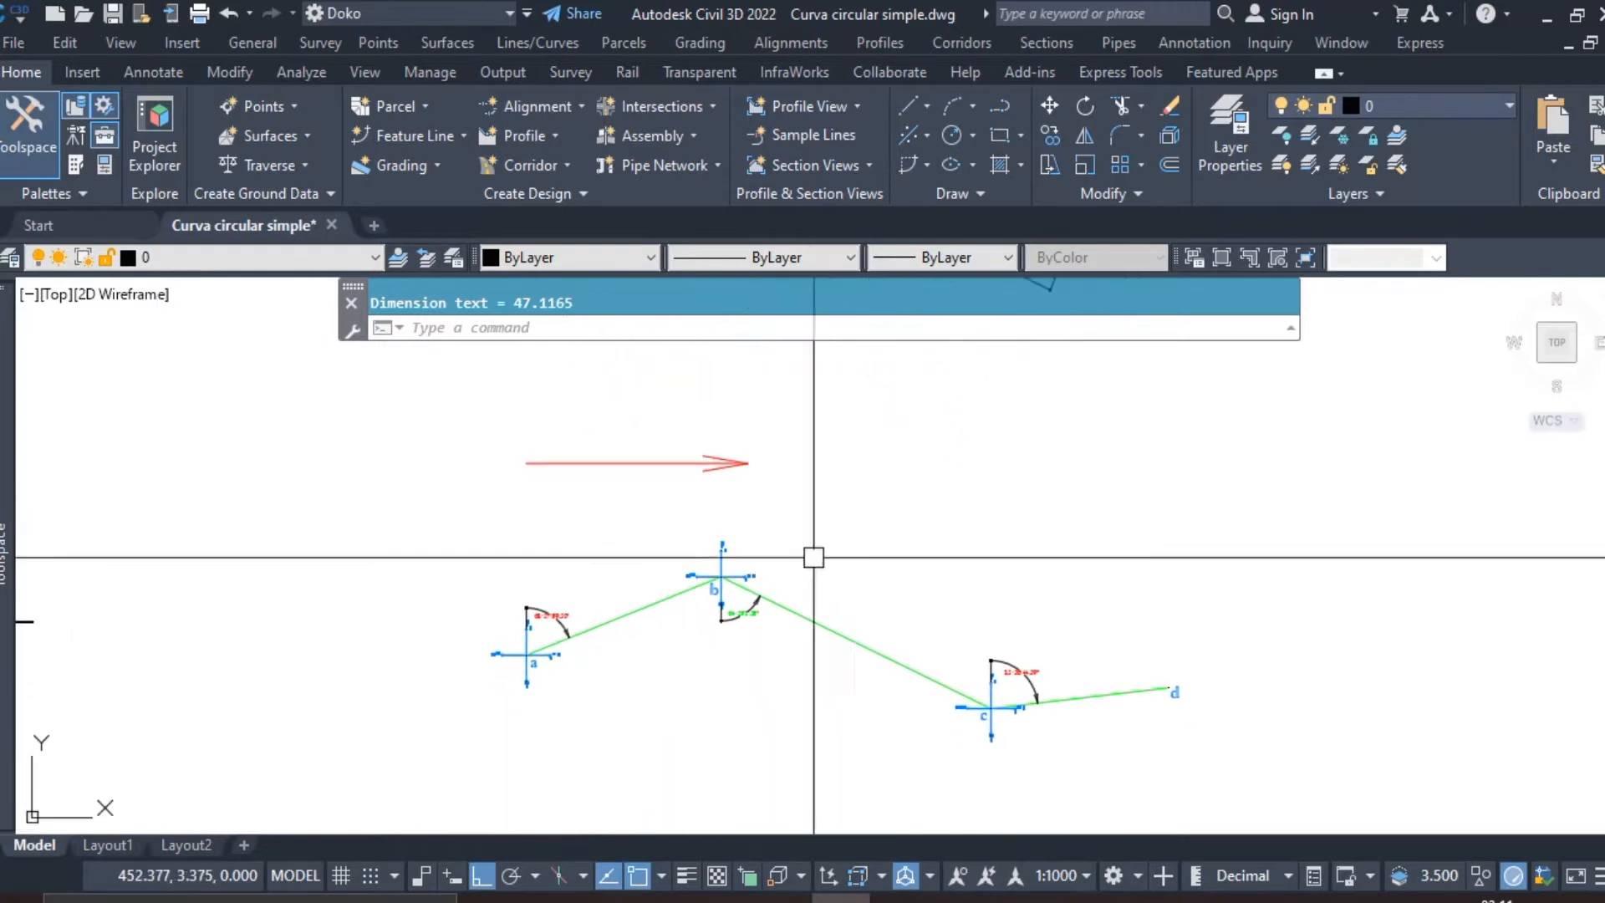
{"action": "scroll", "coordinate": [823, 737], "scroll_direction": "up", "scroll_amount": 2}
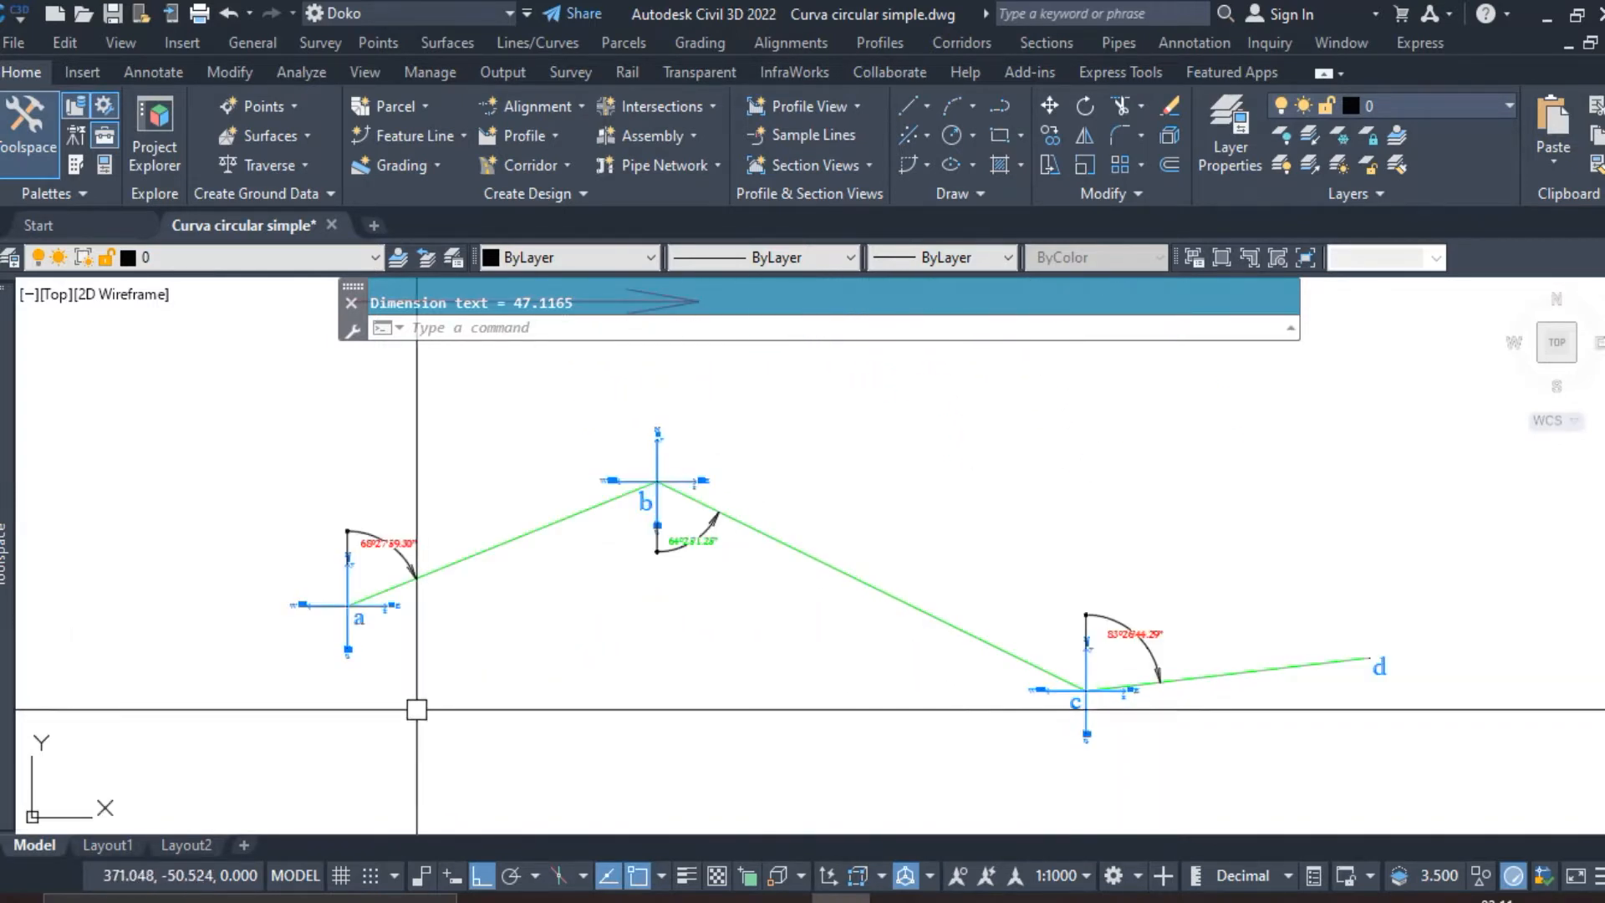
{"action": "middle_click_drag", "start_coordinate": [892, 532], "coordinate": [903, 633]}
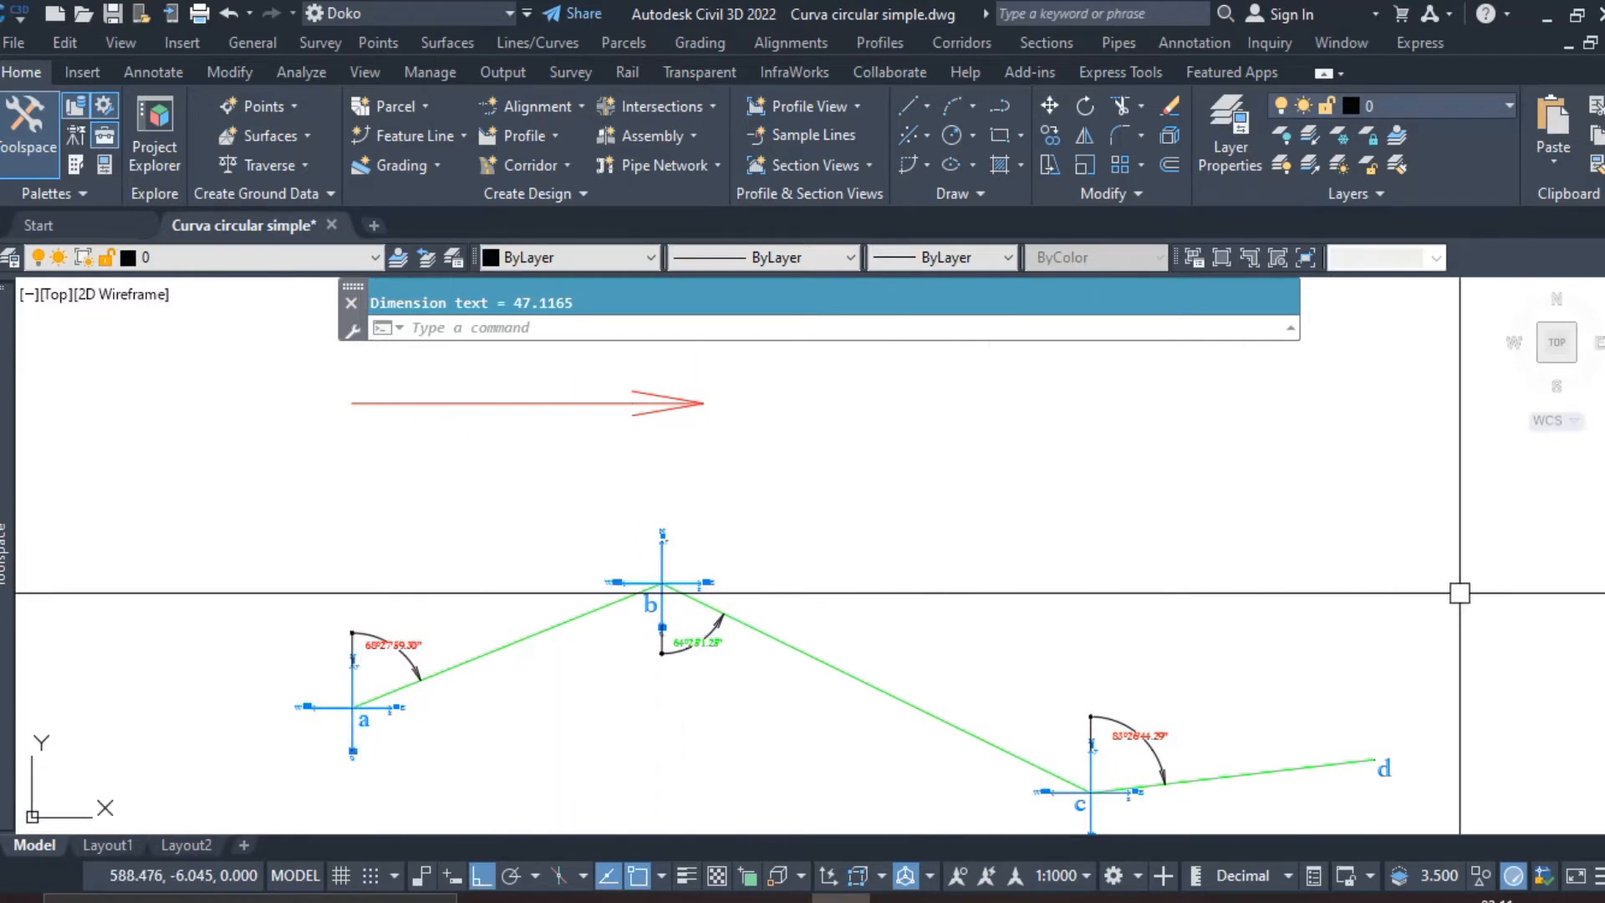
{"action": "scroll", "coordinate": [457, 660], "scroll_direction": "up", "scroll_amount": 4}
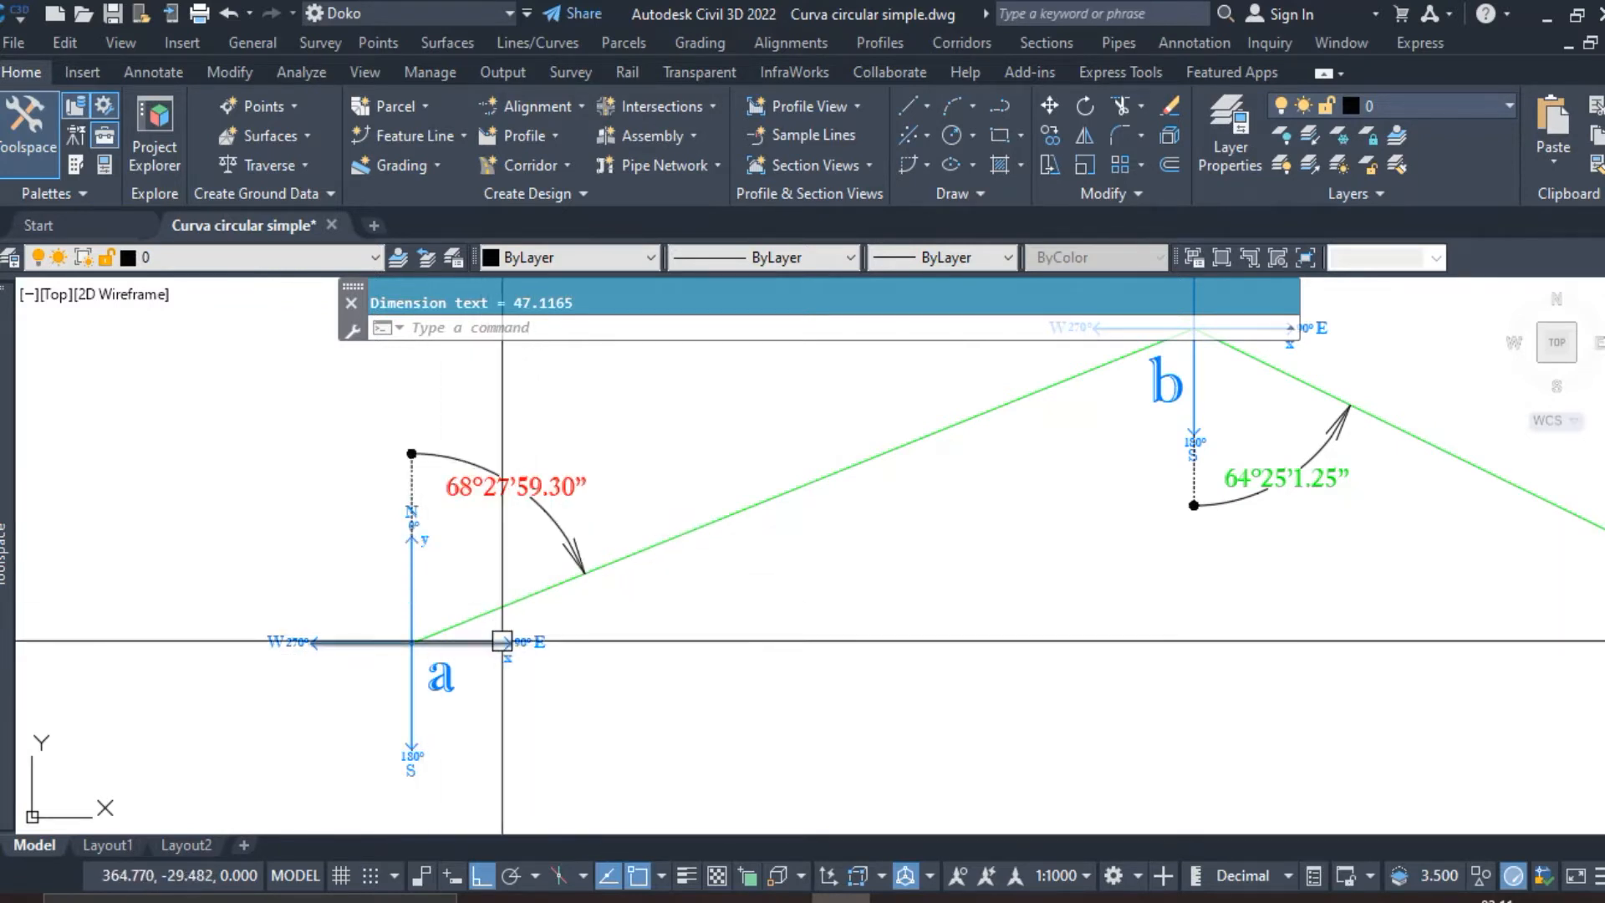
{"action": "scroll", "coordinate": [504, 642], "scroll_direction": "down", "scroll_amount": 3}
{"action": "scroll", "coordinate": [886, 602], "scroll_direction": "up", "scroll_amount": 3}
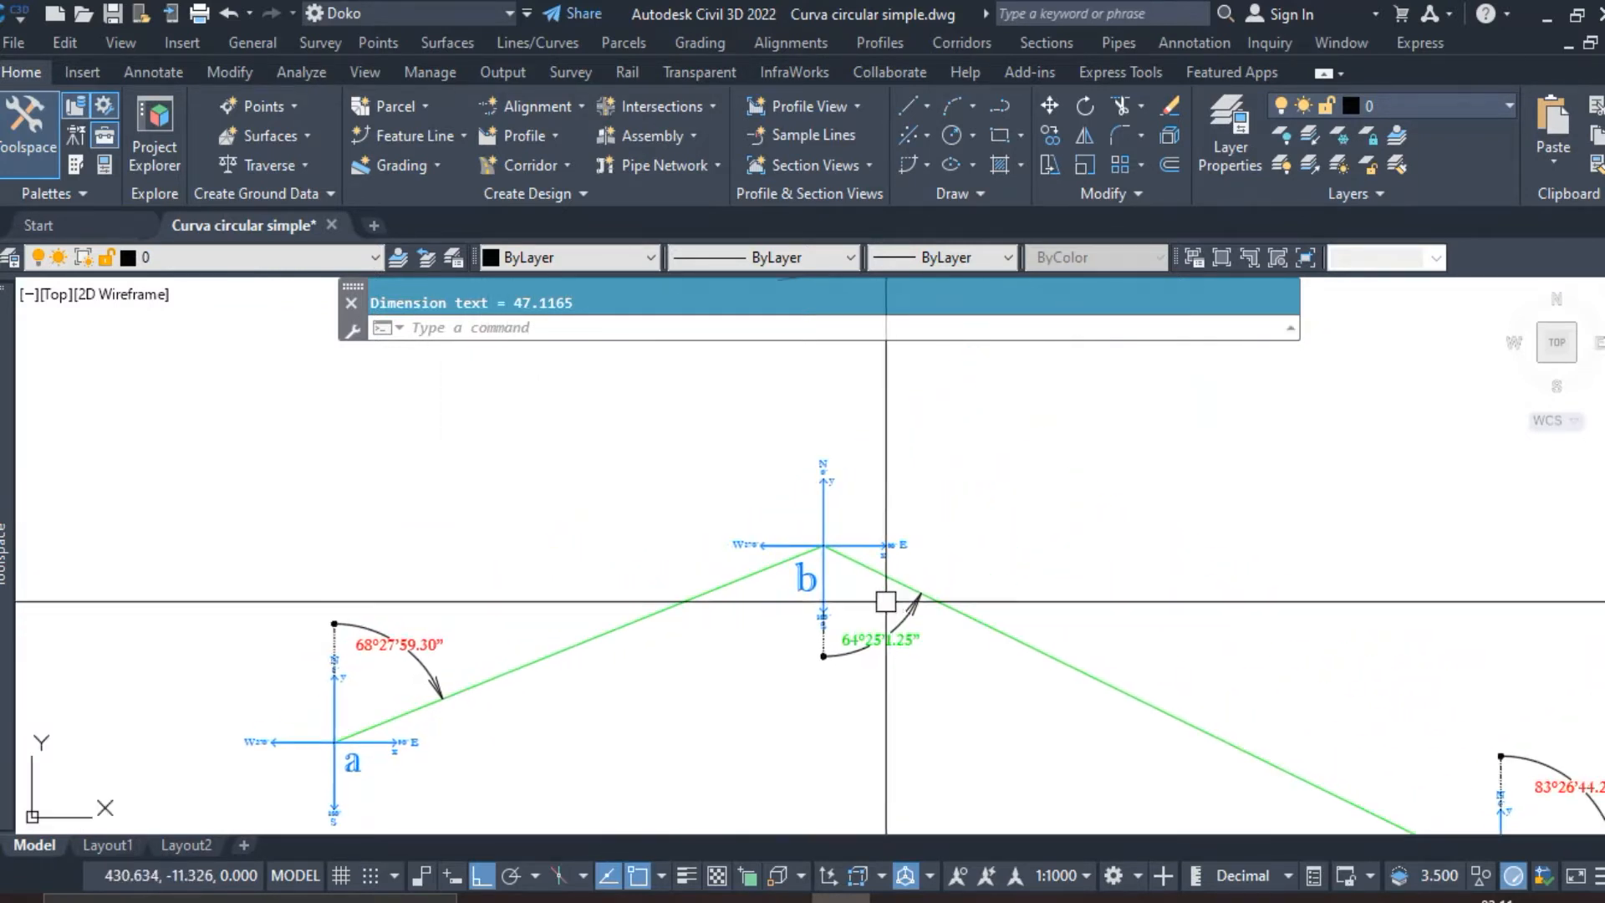
{"action": "middle_click_drag", "start_coordinate": [876, 615], "coordinate": [818, 636]}
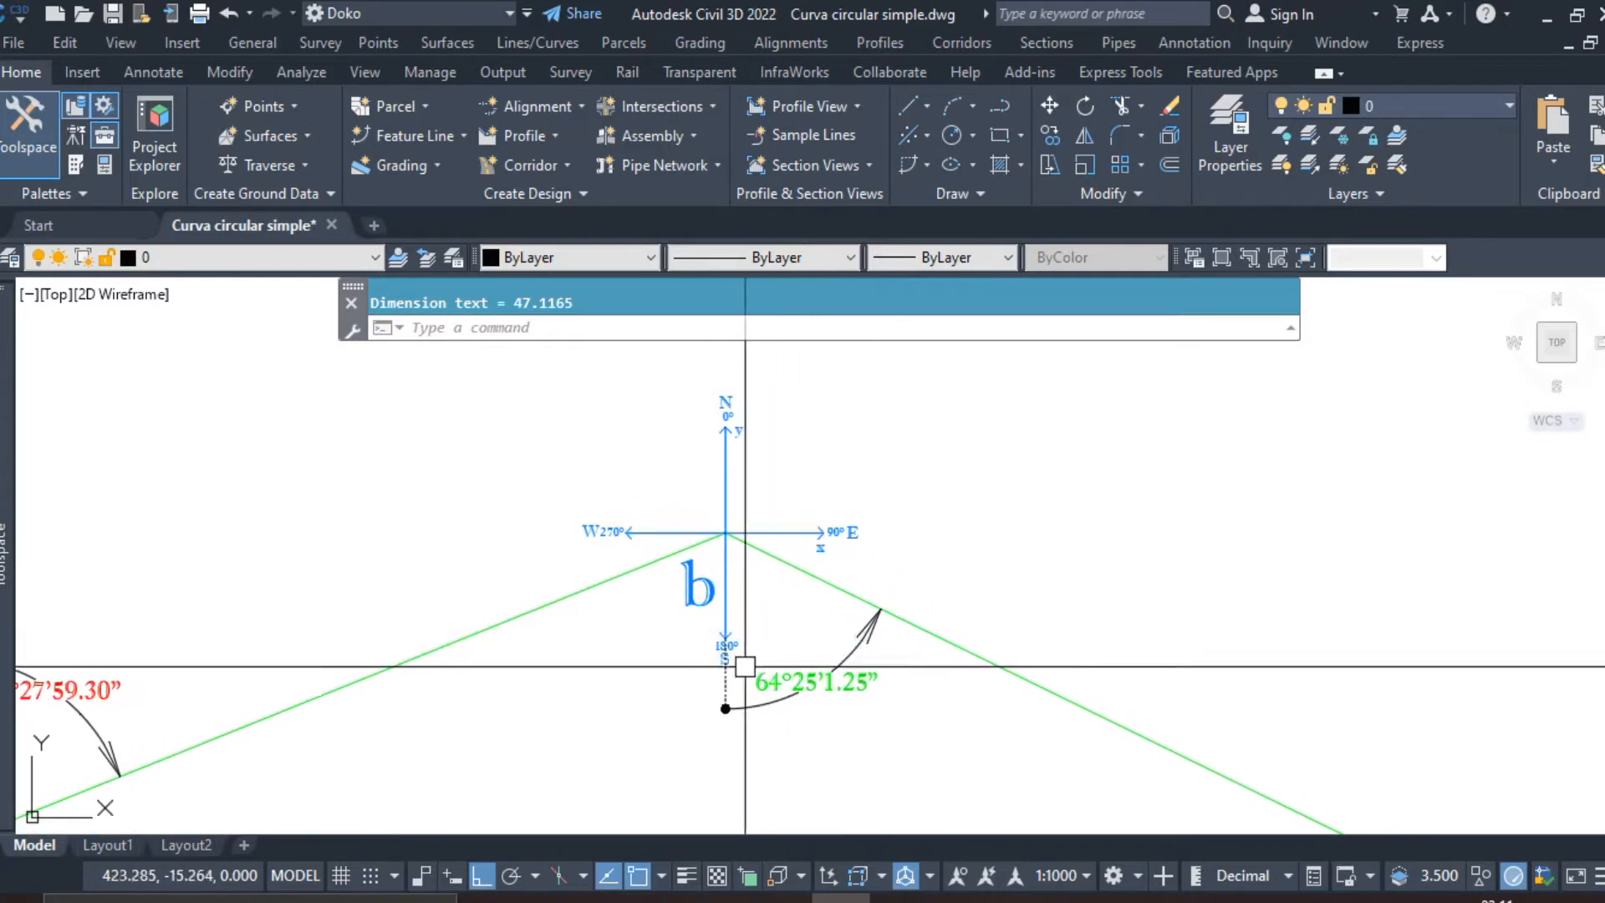
{"action": "scroll", "coordinate": [788, 573], "scroll_direction": "down", "scroll_amount": 3}
{"action": "middle_click_drag", "start_coordinate": [1042, 680], "coordinate": [627, 502]}
{"action": "scroll", "coordinate": [1021, 702], "scroll_direction": "up", "scroll_amount": 2}
{"action": "middle_click_drag", "start_coordinate": [1028, 702], "coordinate": [939, 727]}
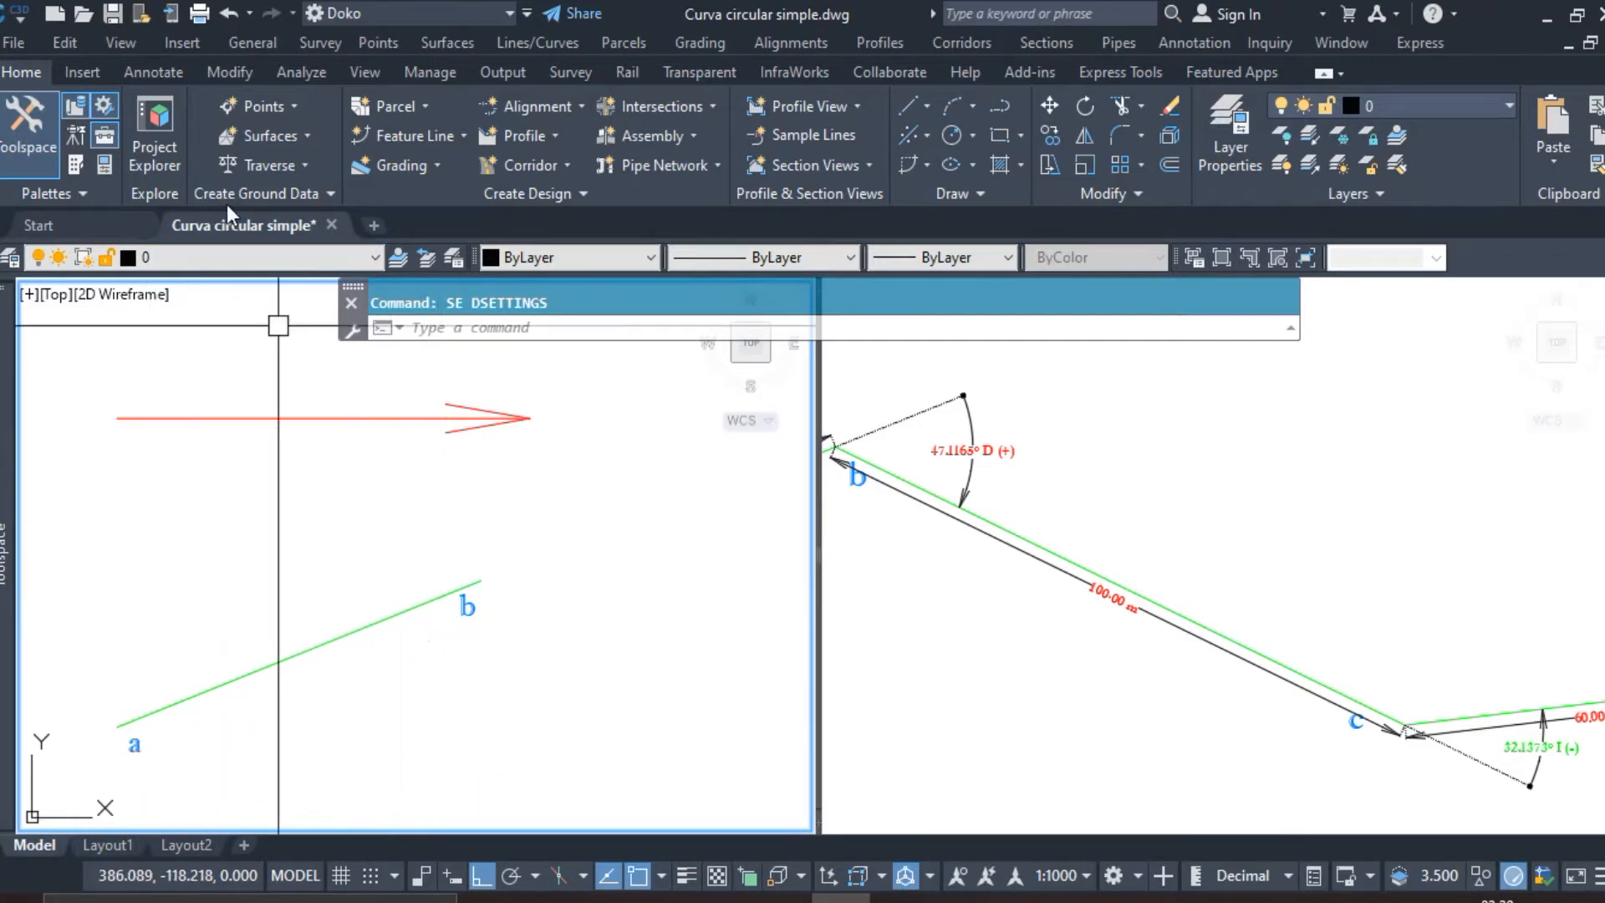
Create a point by deflection from end b of line ab: clockwise angle 47.1165°, distance 100 m, description C, no elevation.
{"action": "left_click", "coordinate": [257, 114]}
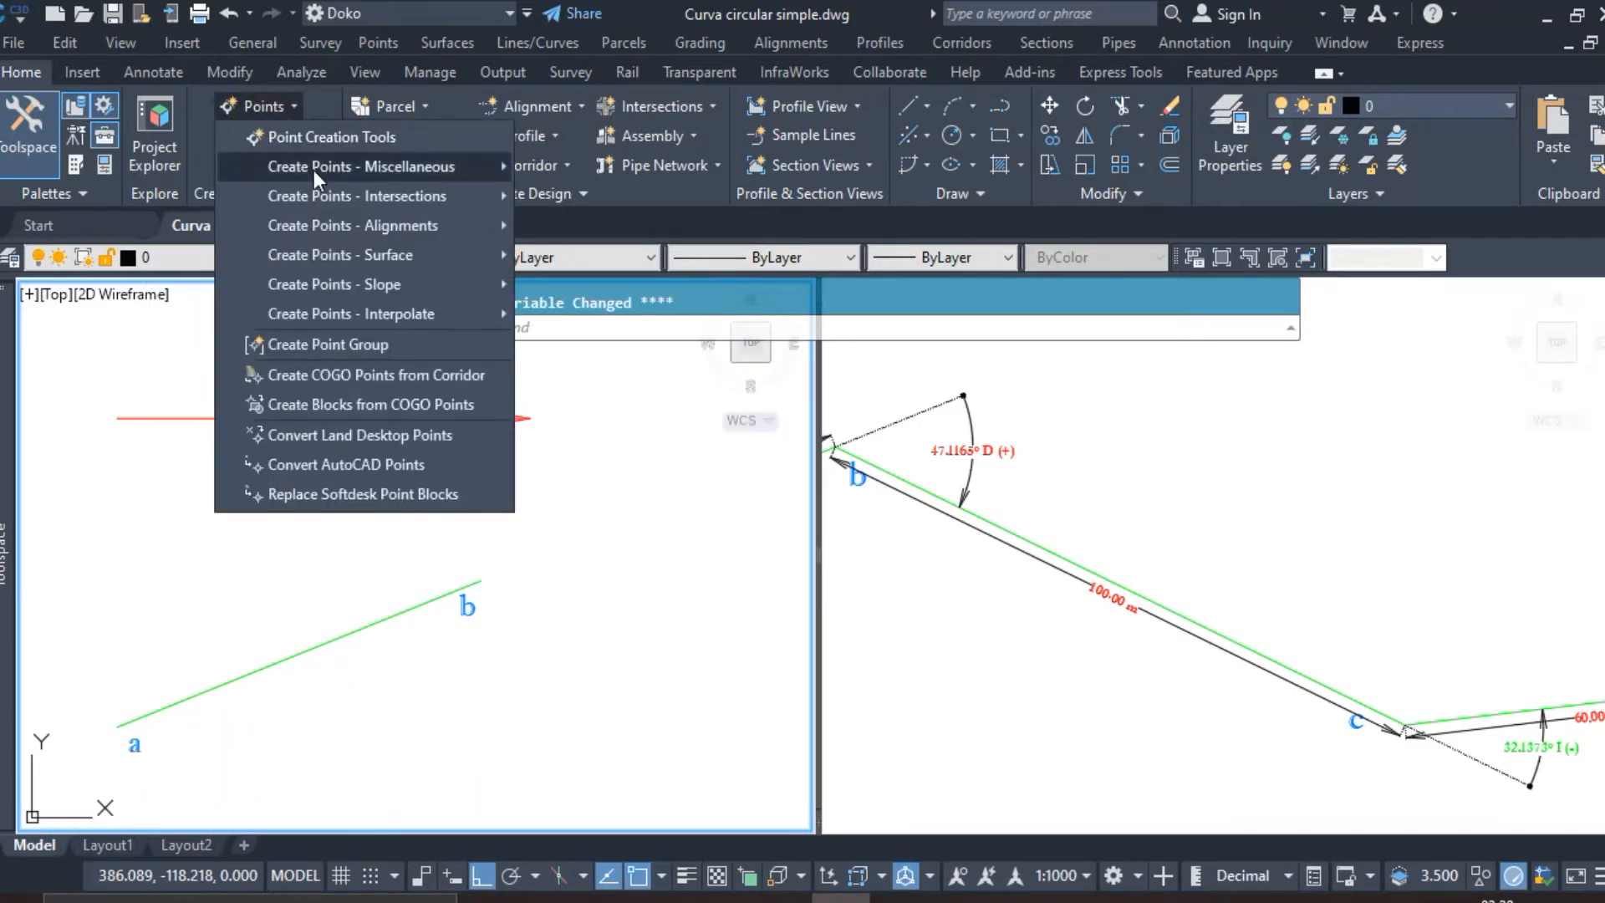
{"action": "mouse_move", "coordinate": [314, 169]}
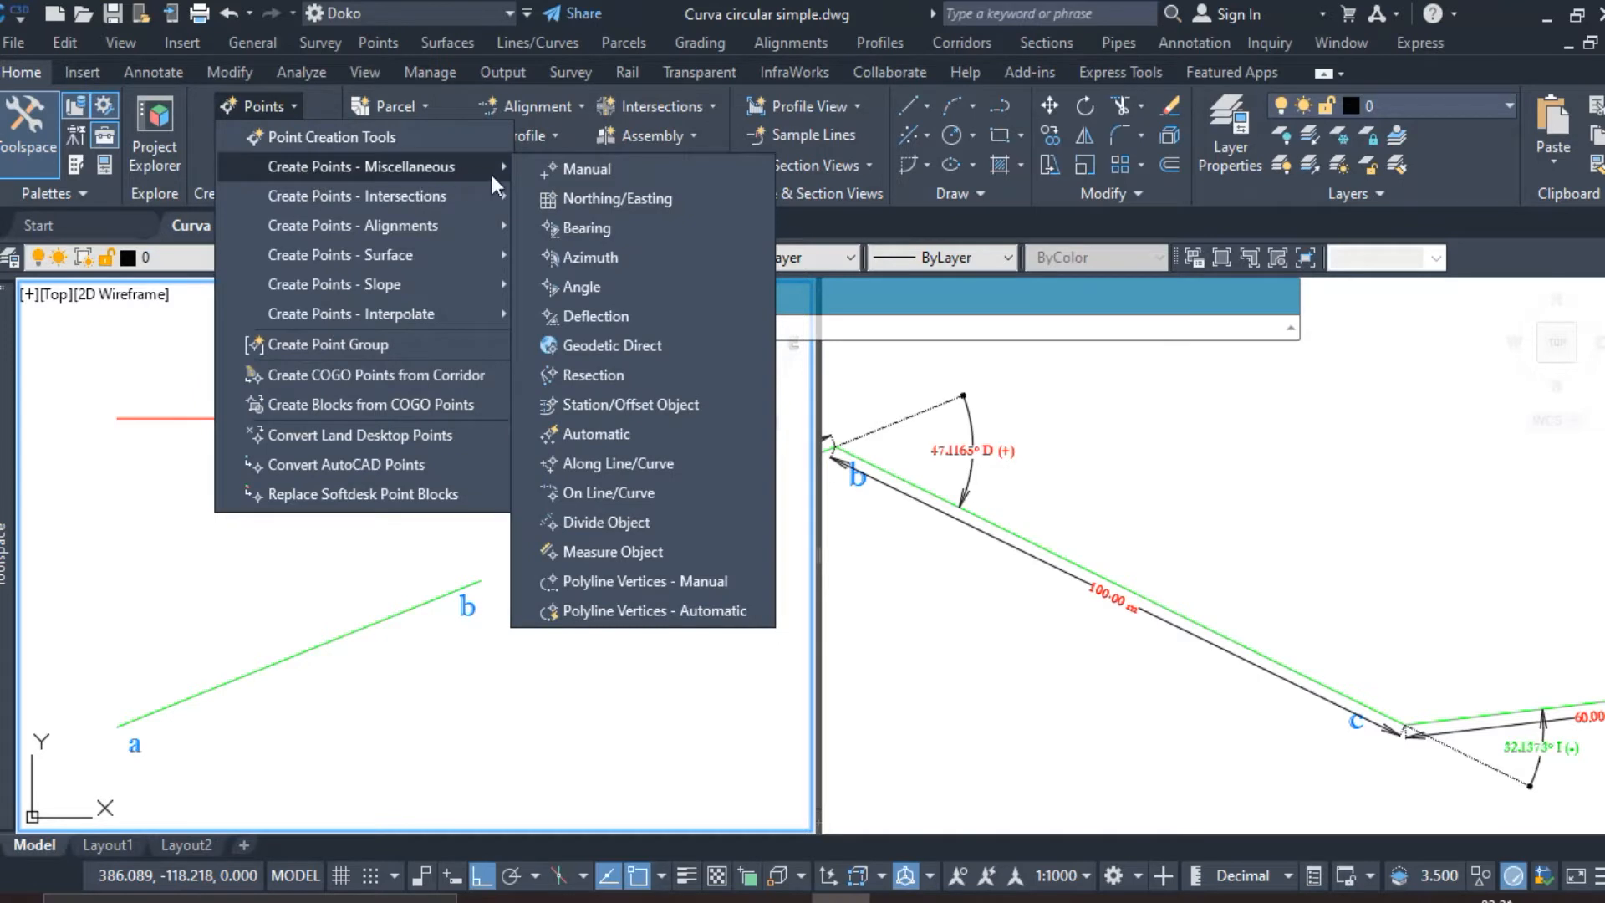
{"action": "left_click", "coordinate": [595, 316]}
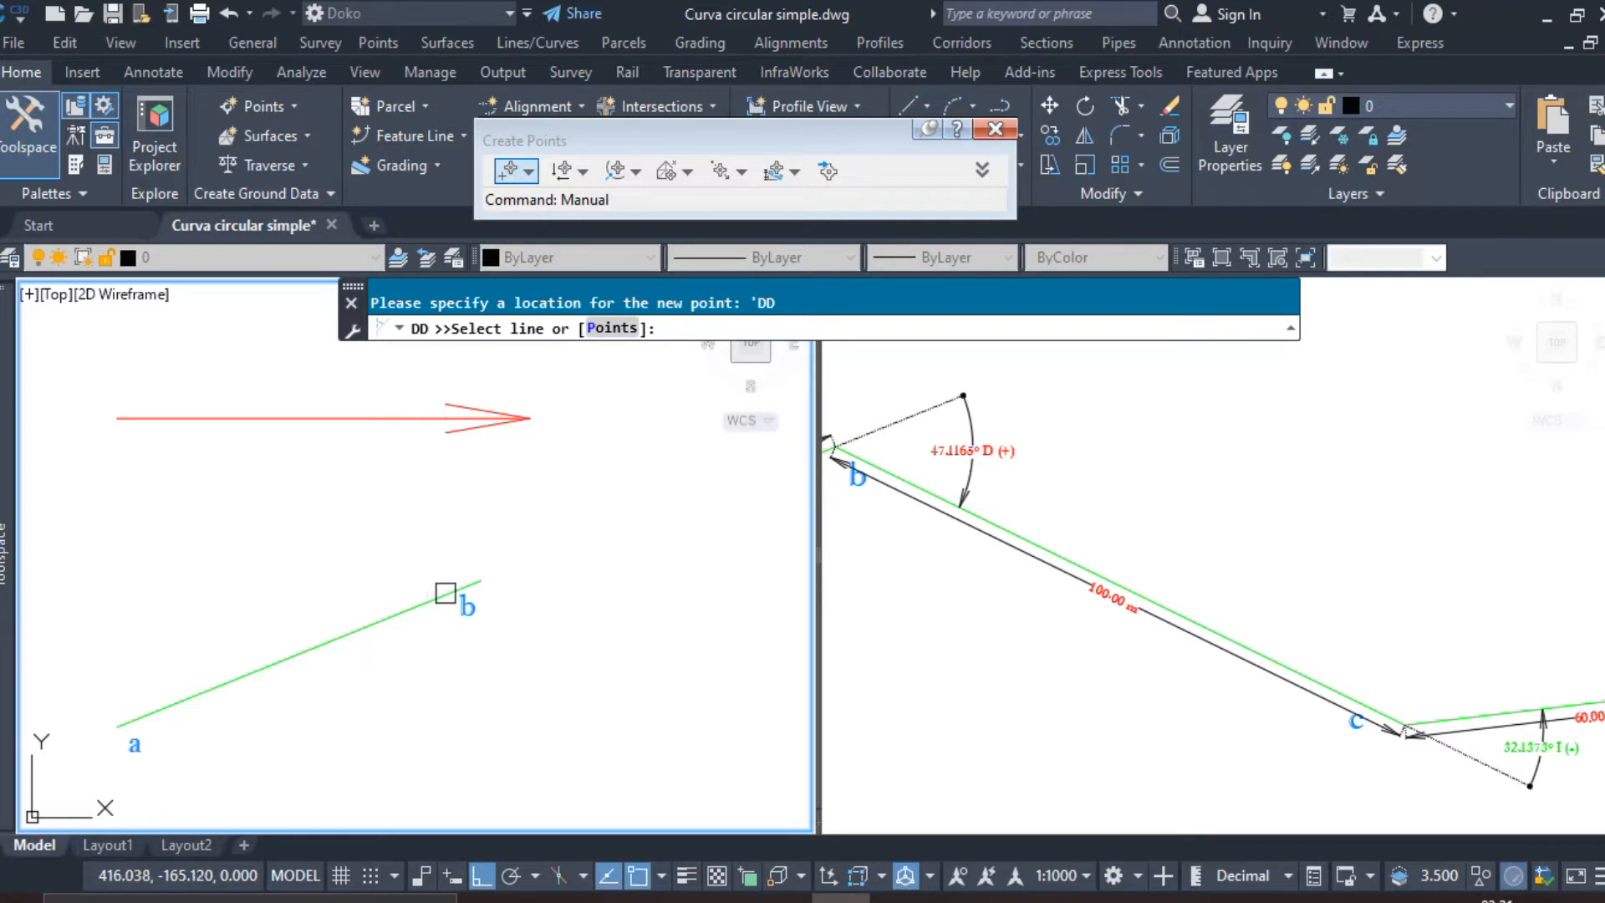
{"action": "left_click", "coordinate": [446, 593]}
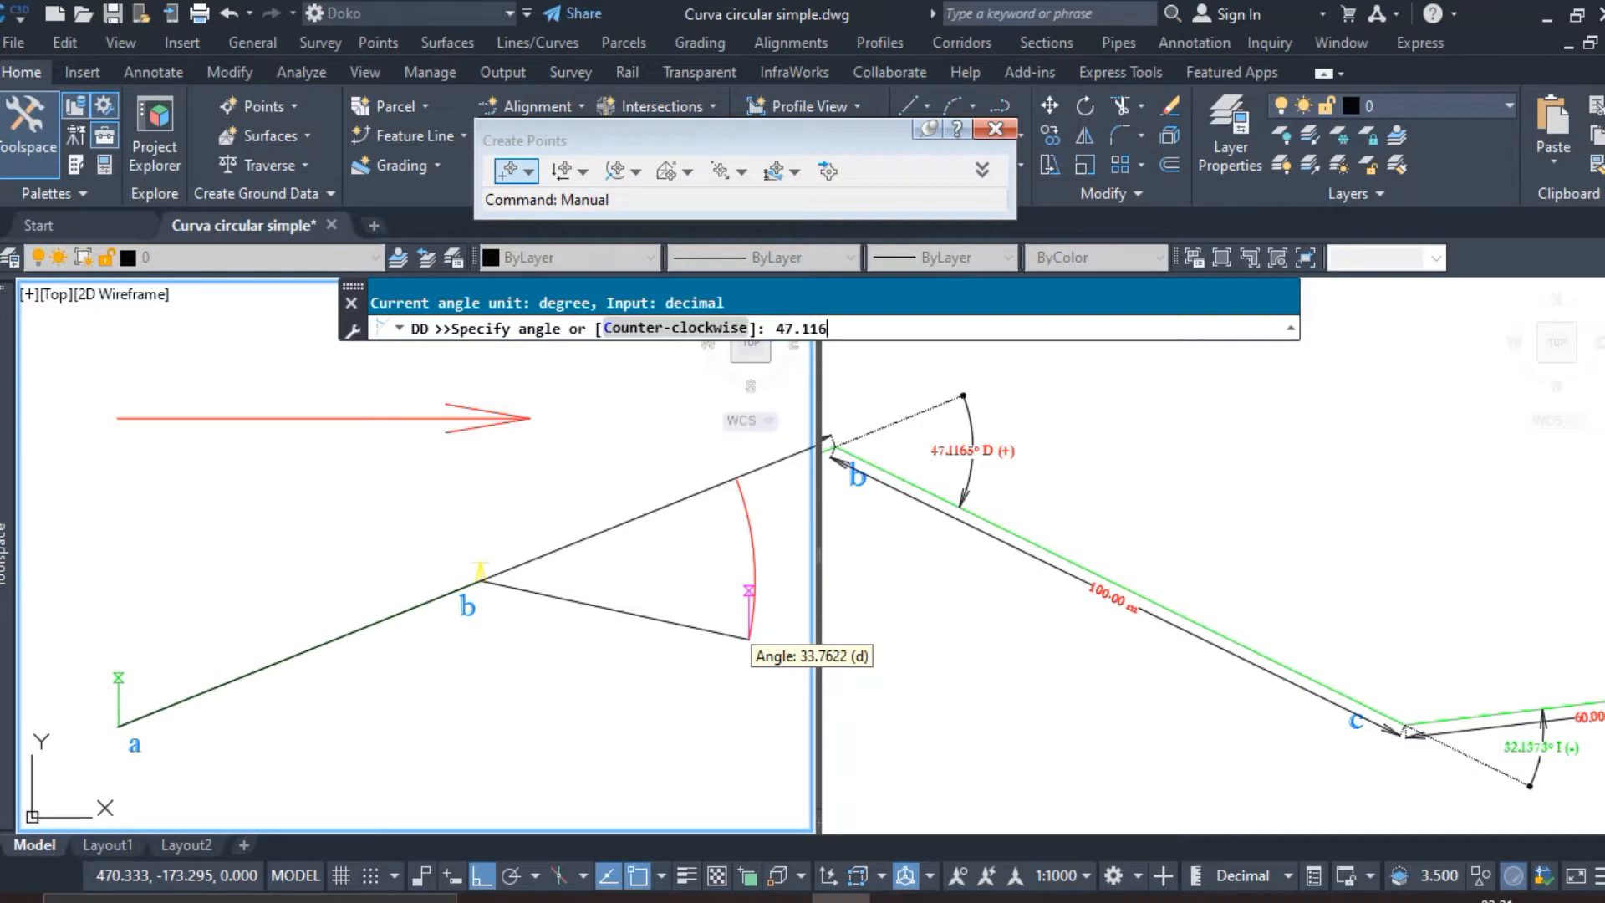
{"action": "key", "text": "Return"}
{"action": "scroll", "coordinate": [478, 573], "scroll_direction": "down", "scroll_amount": 2}
{"action": "middle_click_drag", "start_coordinate": [680, 698], "coordinate": [590, 663]}
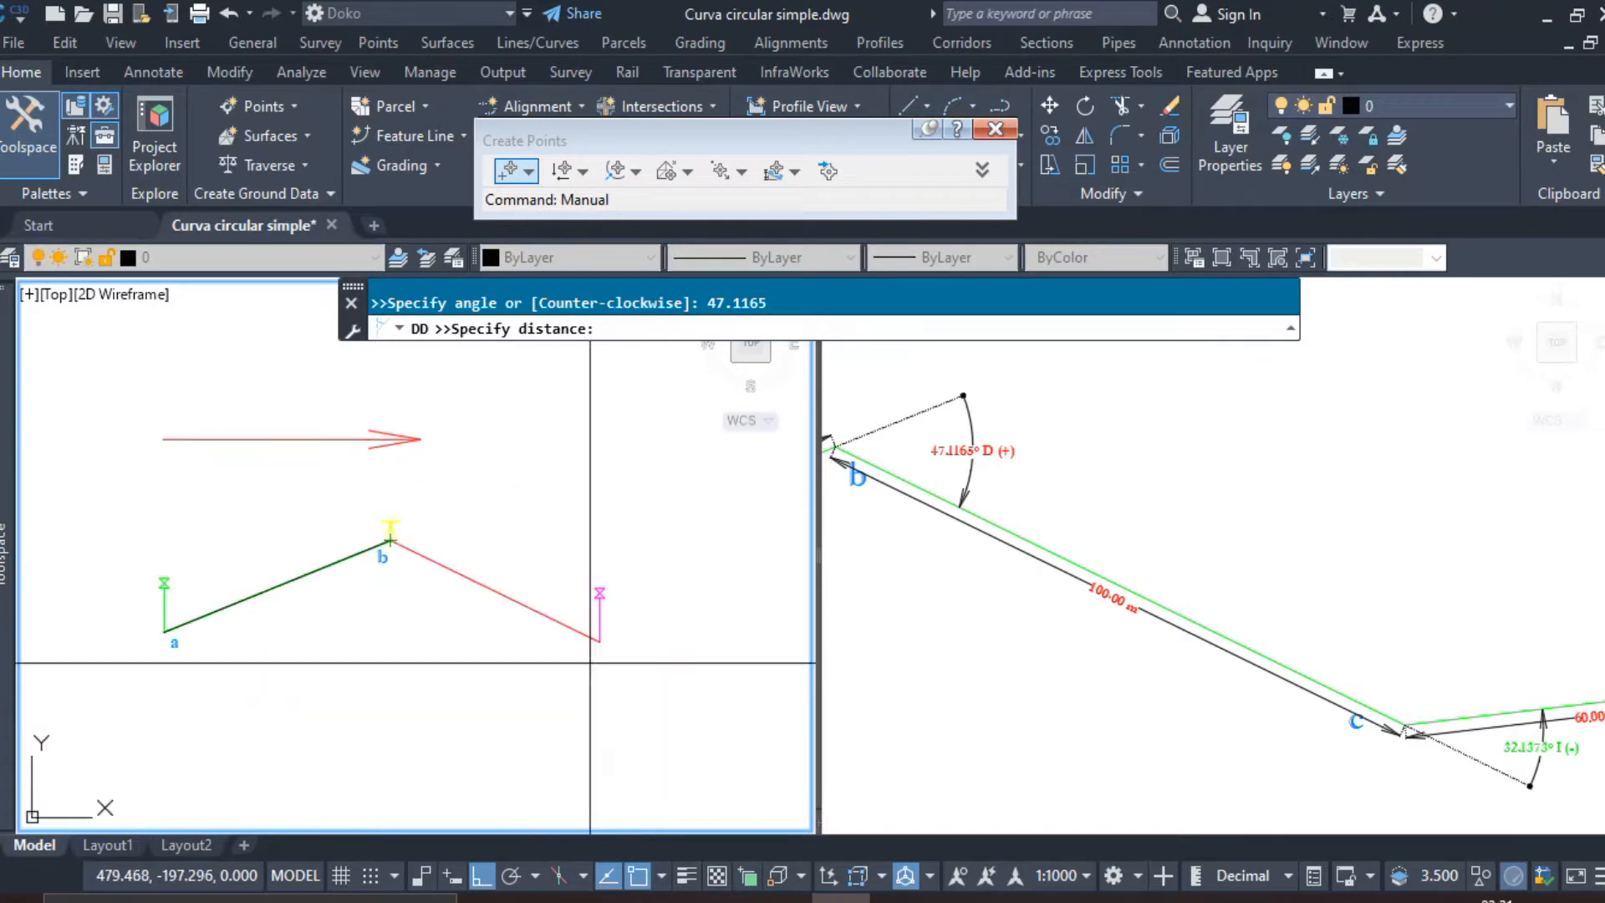
{"action": "type", "text": "100"}
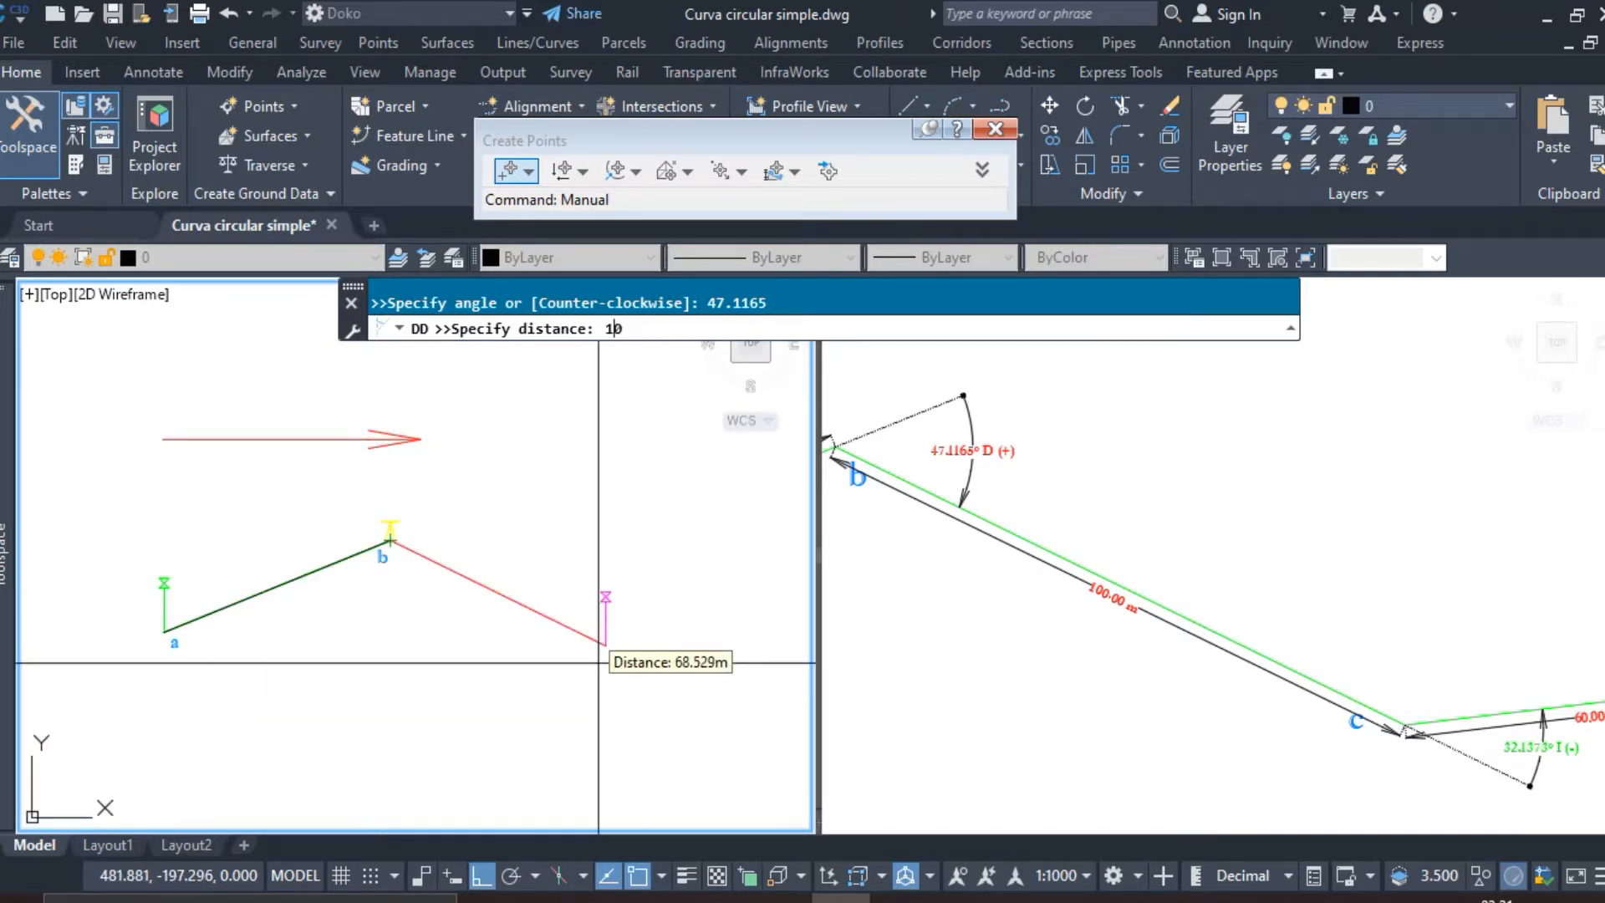
{"action": "key", "text": "Return"}
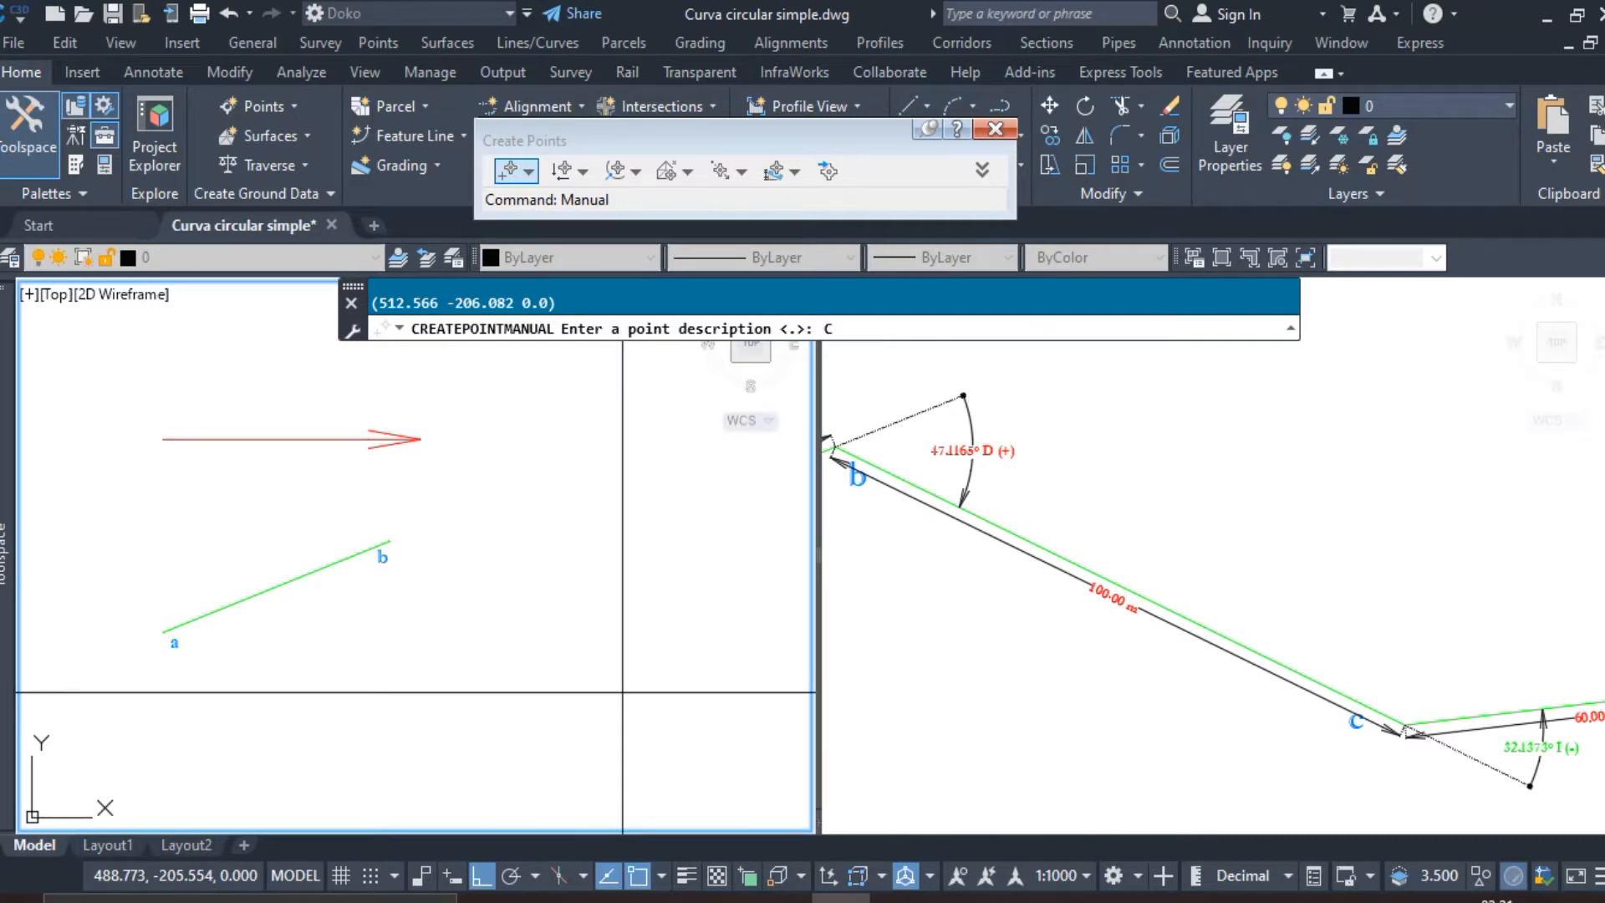
{"action": "key", "text": "Return"}
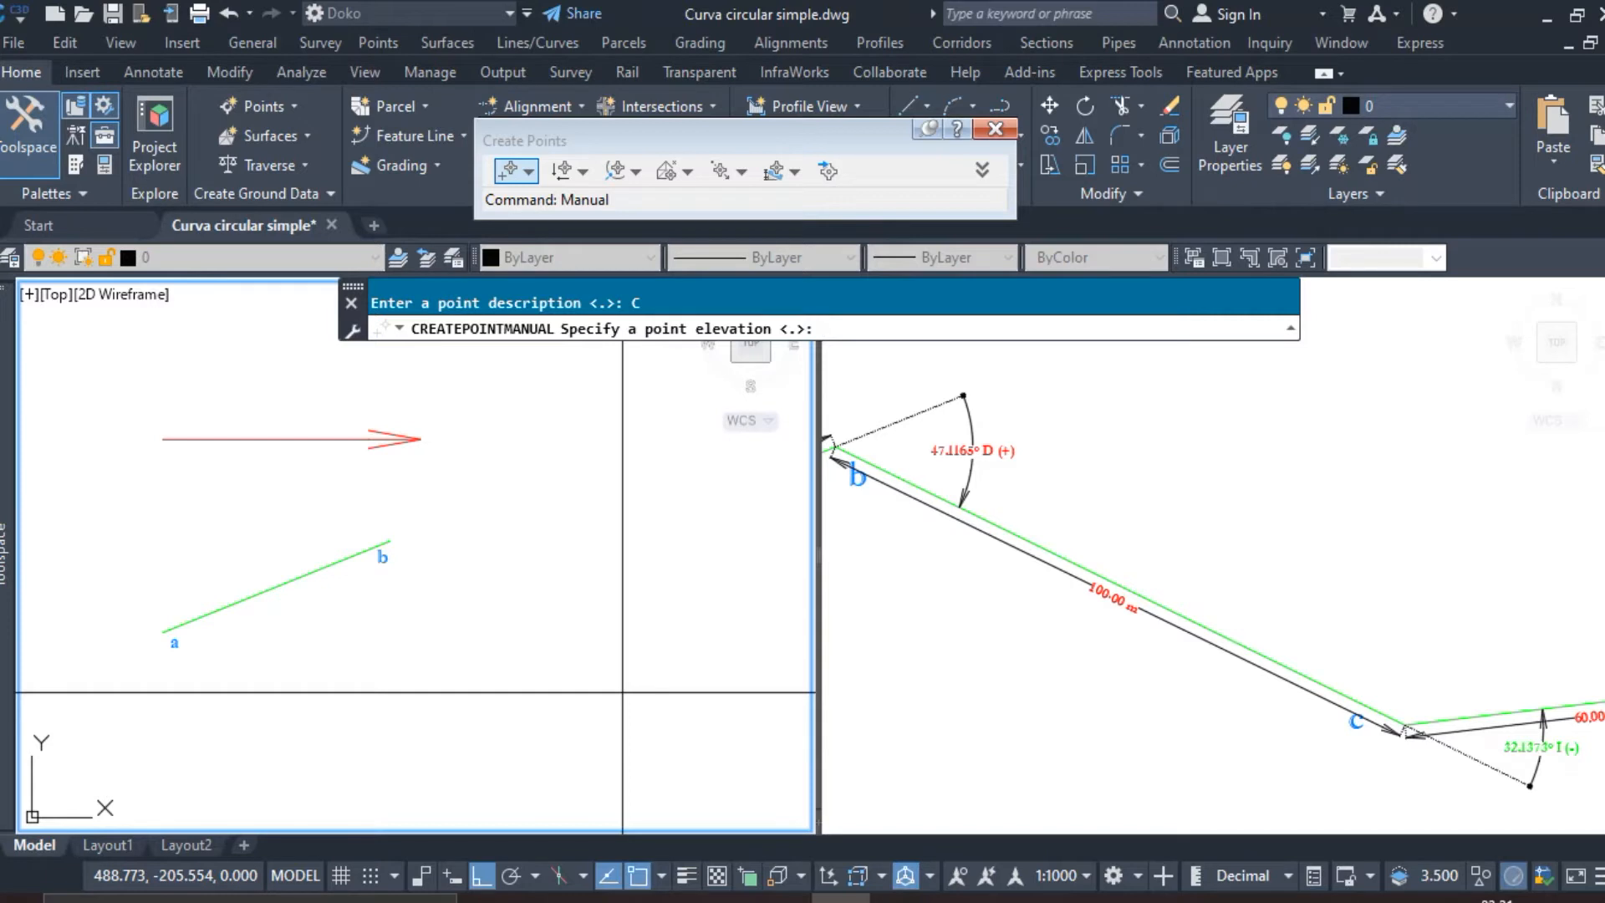
{"action": "key", "text": "Return"}
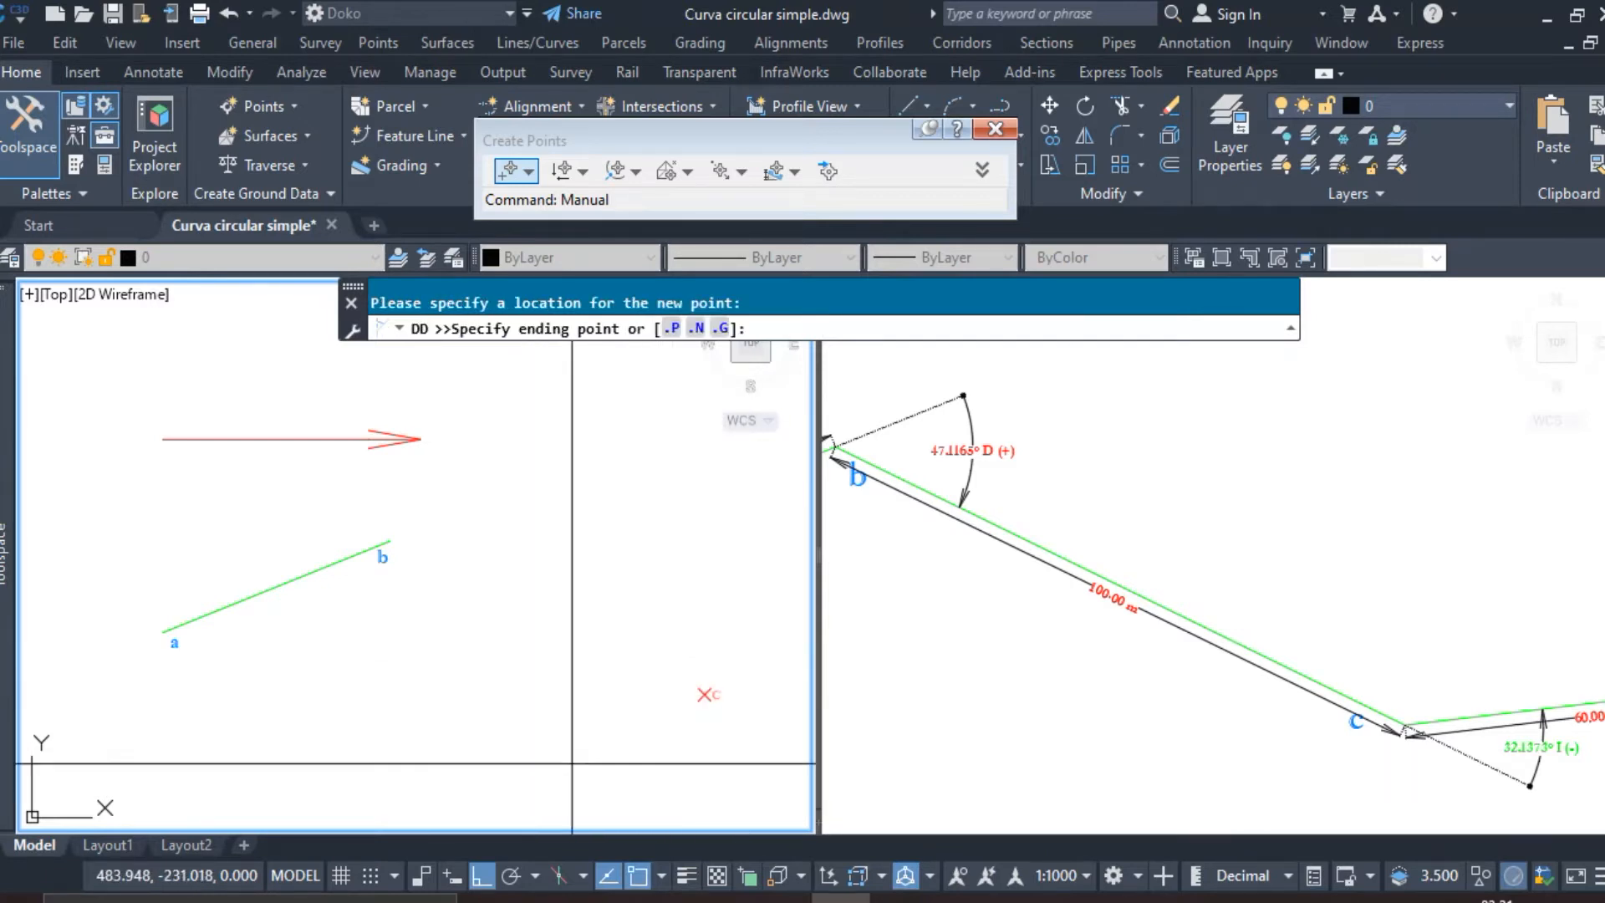
Create a point by deflection at C, with b as the backsight: counter-clockwise angle 32.1373°, distance 60 m, description D, no elevation.
{"action": "middle_click_drag", "start_coordinate": [617, 729], "coordinate": [586, 695]}
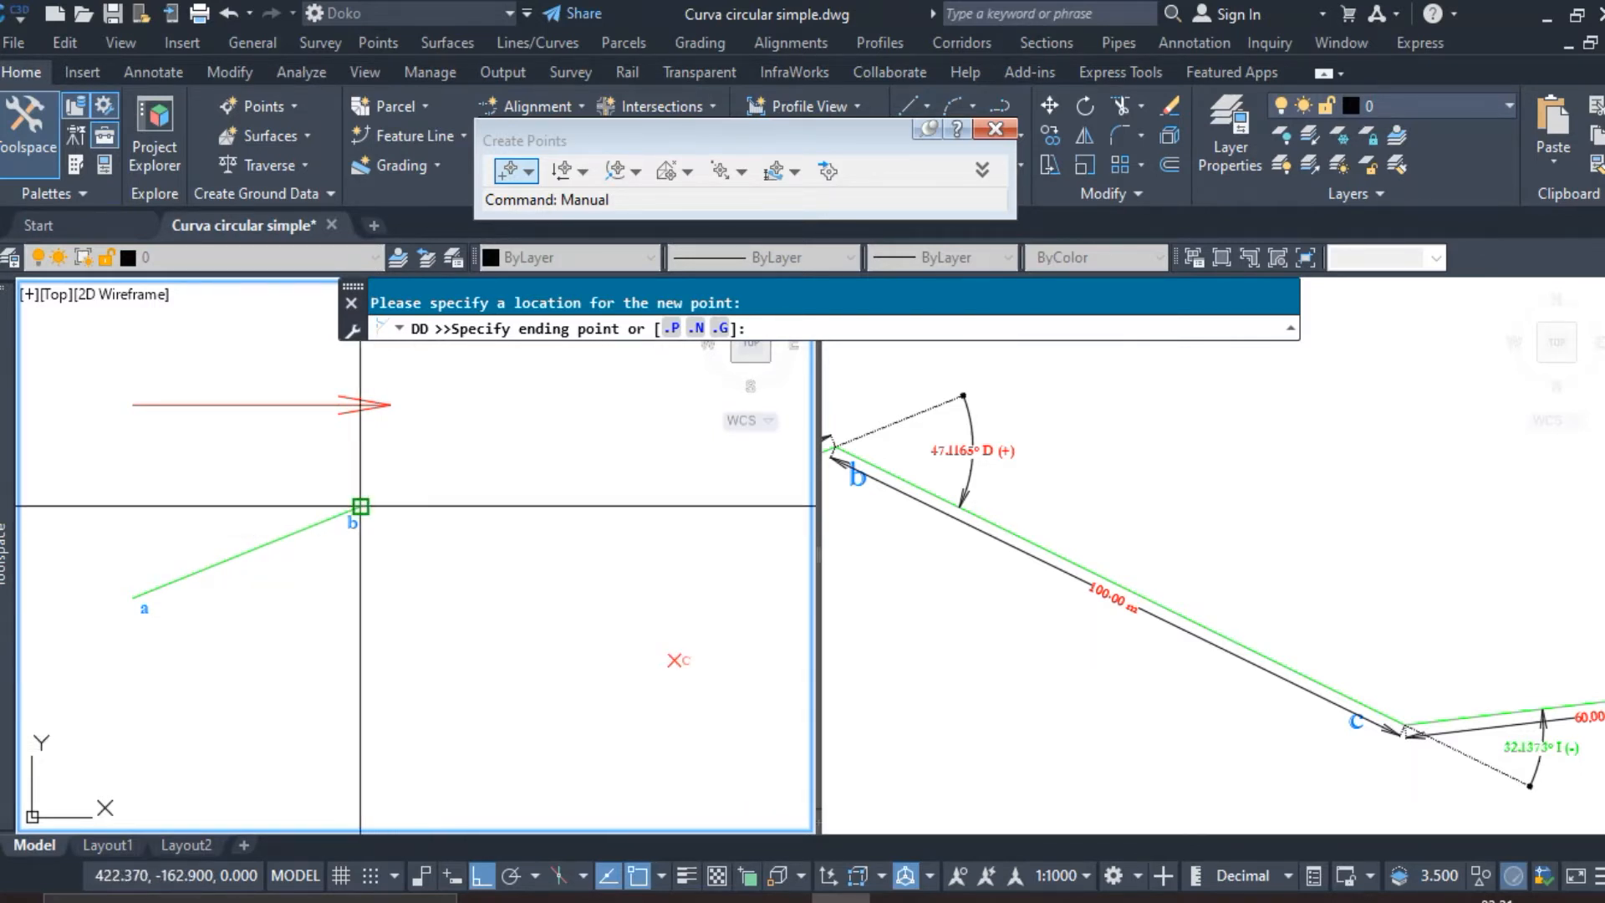
{"action": "left_click", "coordinate": [360, 506]}
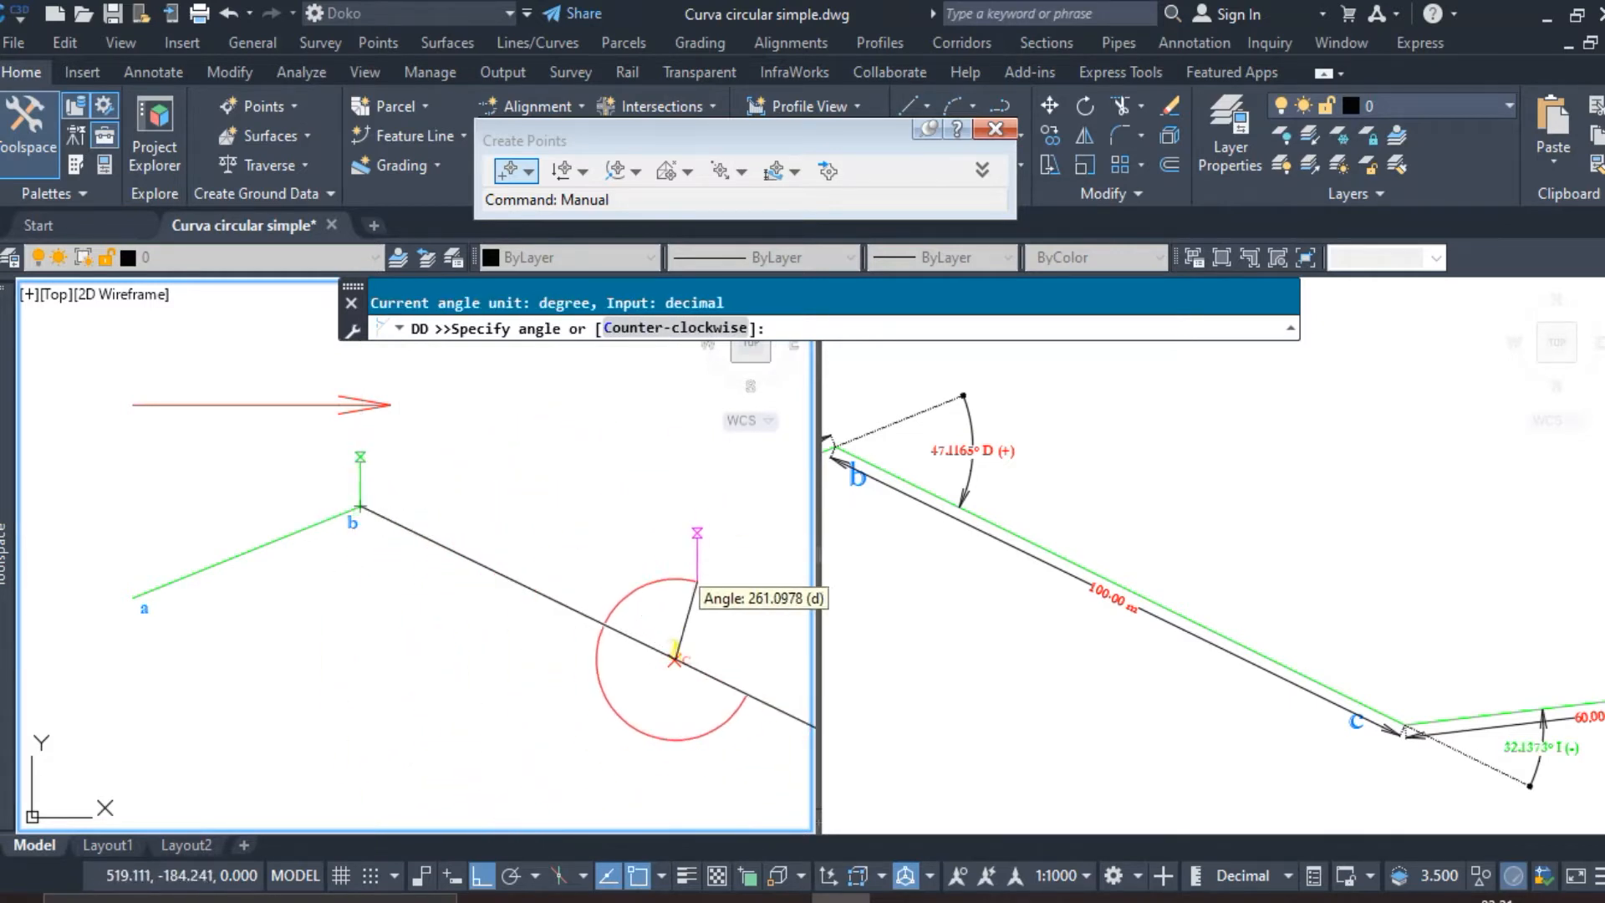
{"action": "middle_click_drag", "start_coordinate": [704, 585], "coordinate": [600, 552]}
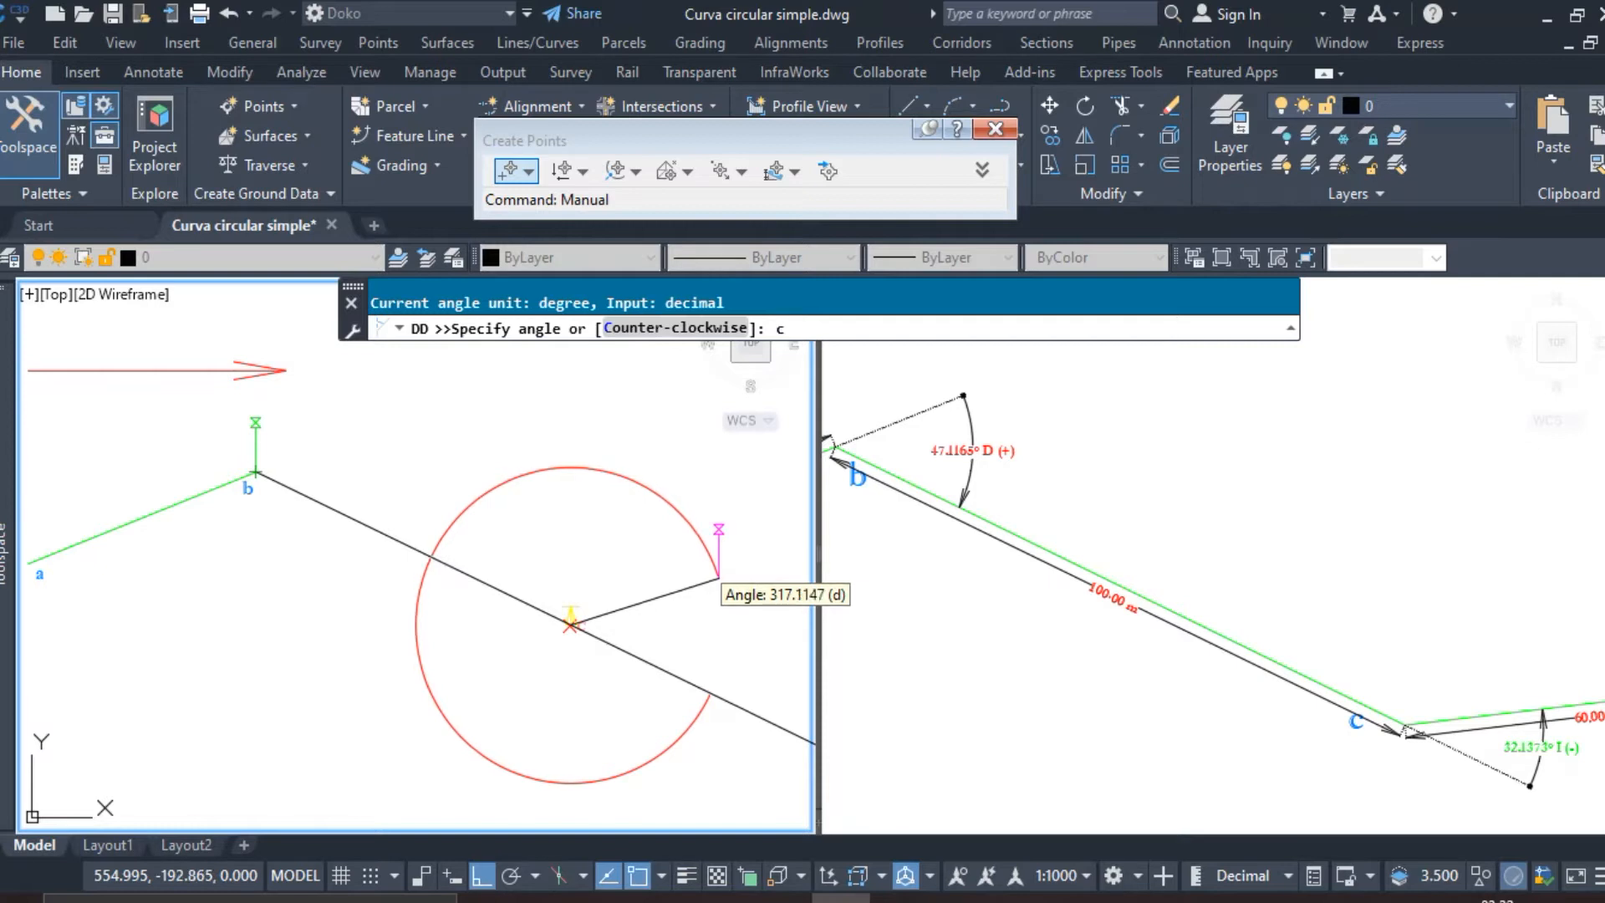
{"action": "key", "text": "Return"}
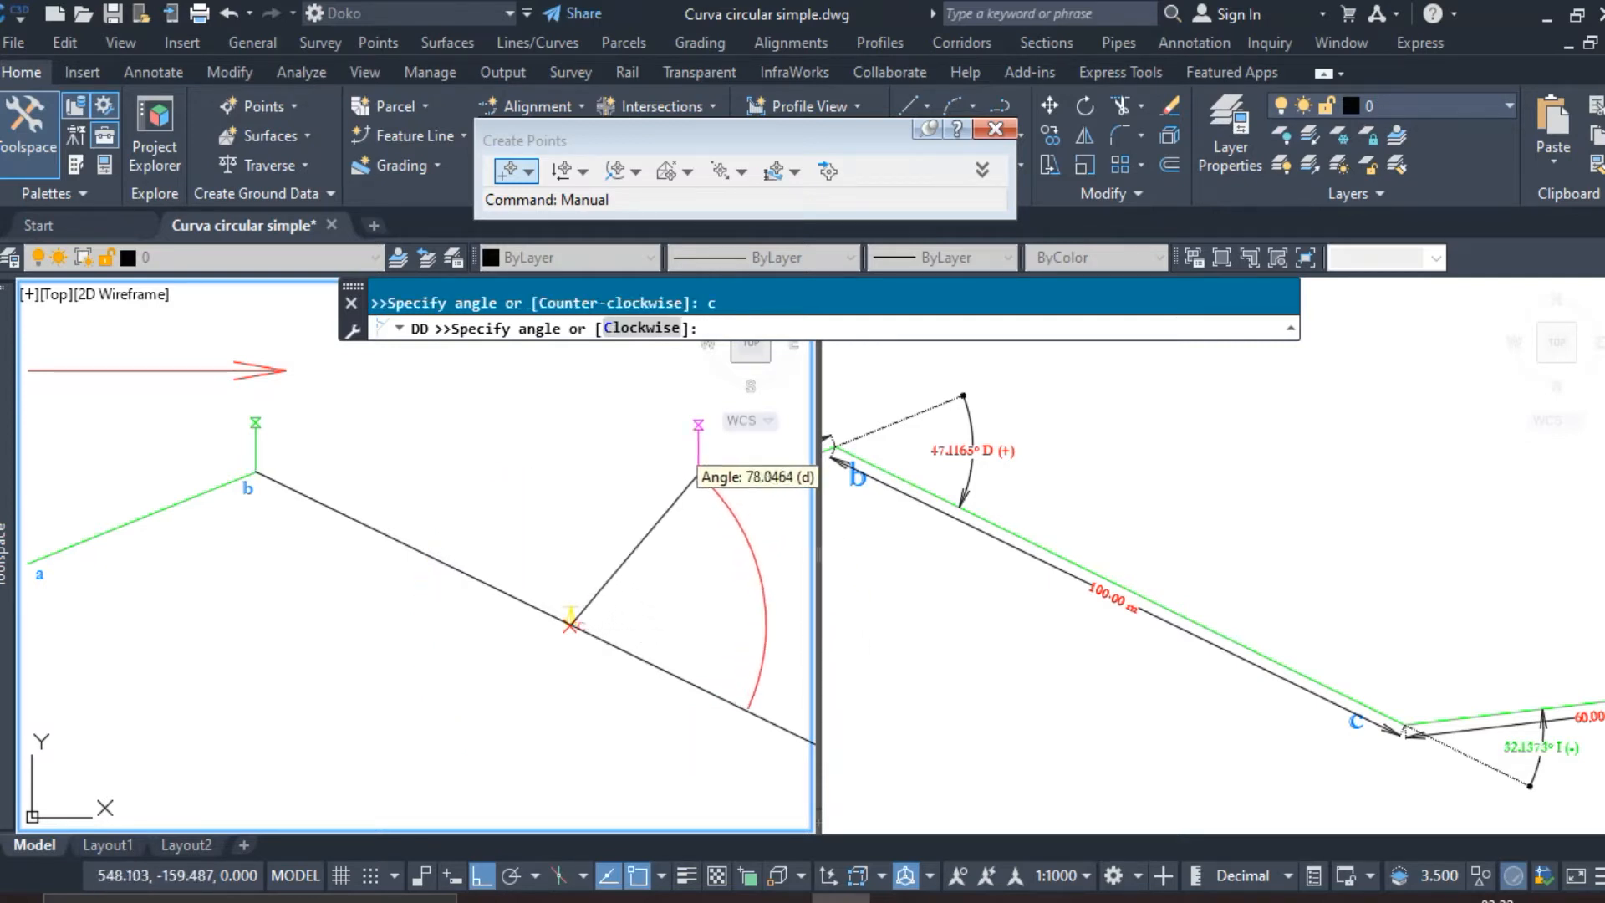
{"action": "middle_click_drag", "start_coordinate": [750, 650], "coordinate": [645, 620]}
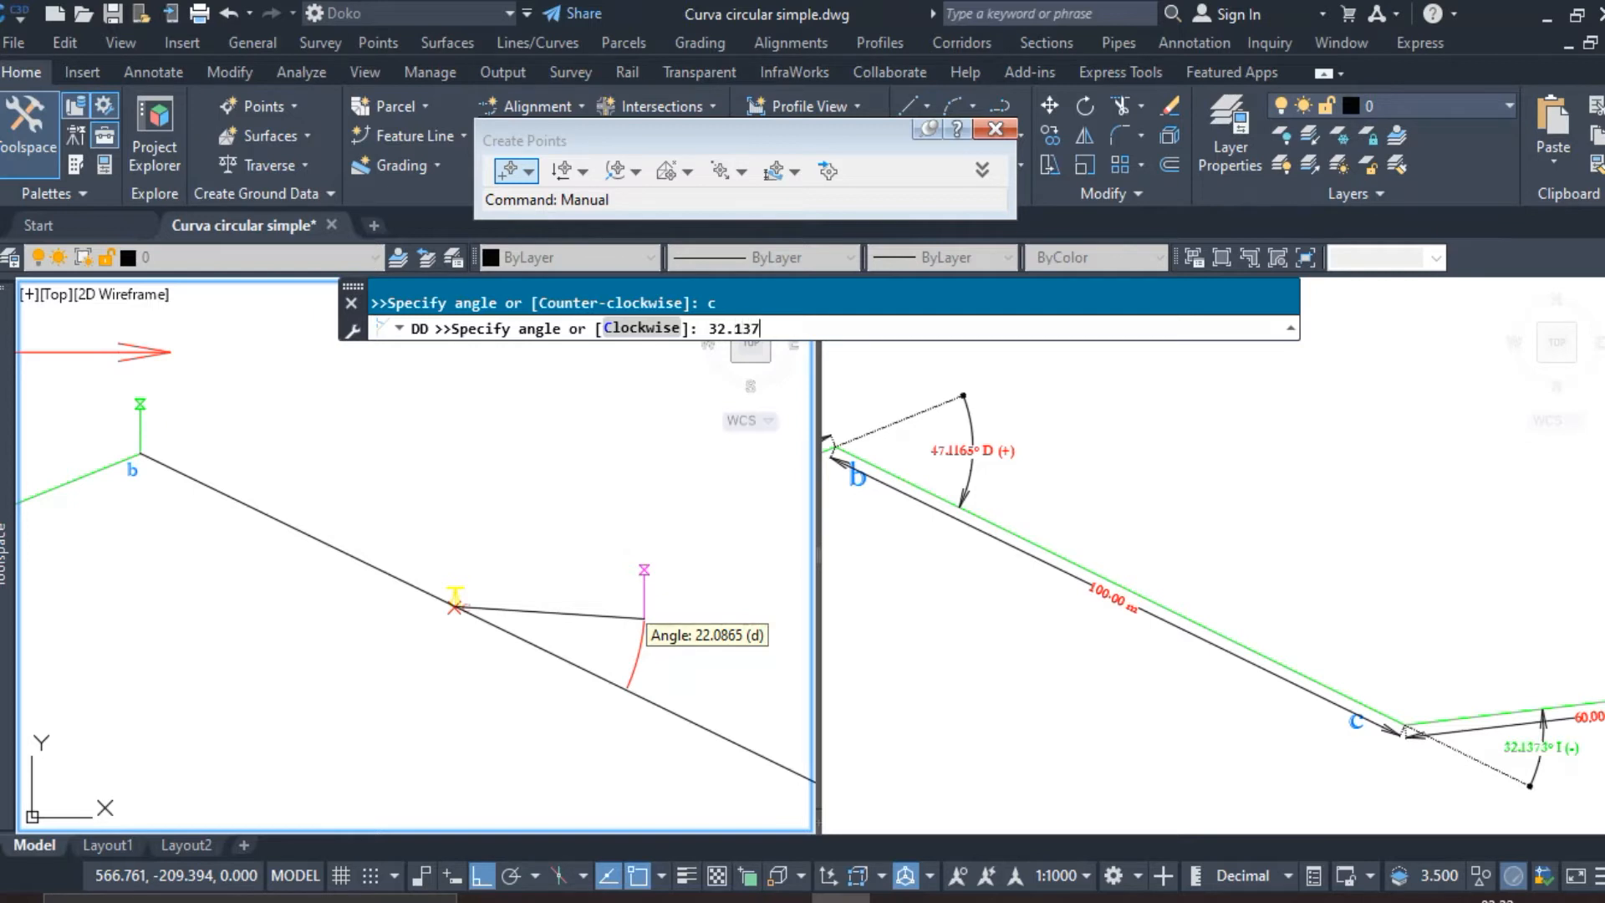
{"action": "key", "text": "Return"}
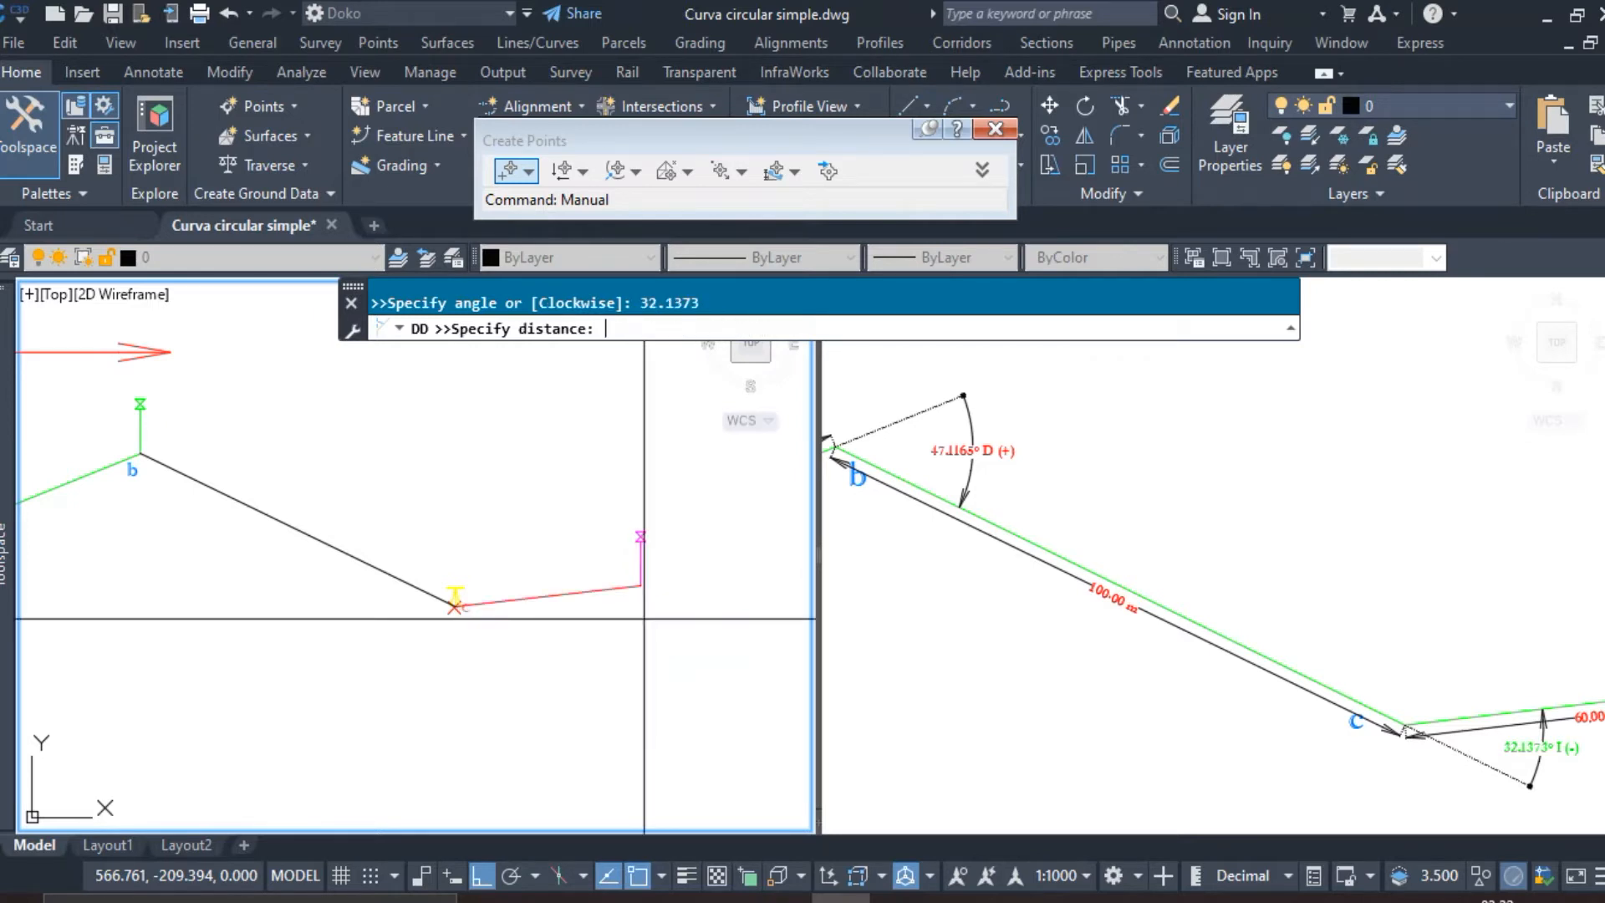
{"action": "middle_click_drag", "start_coordinate": [643, 643], "coordinate": [539, 659]}
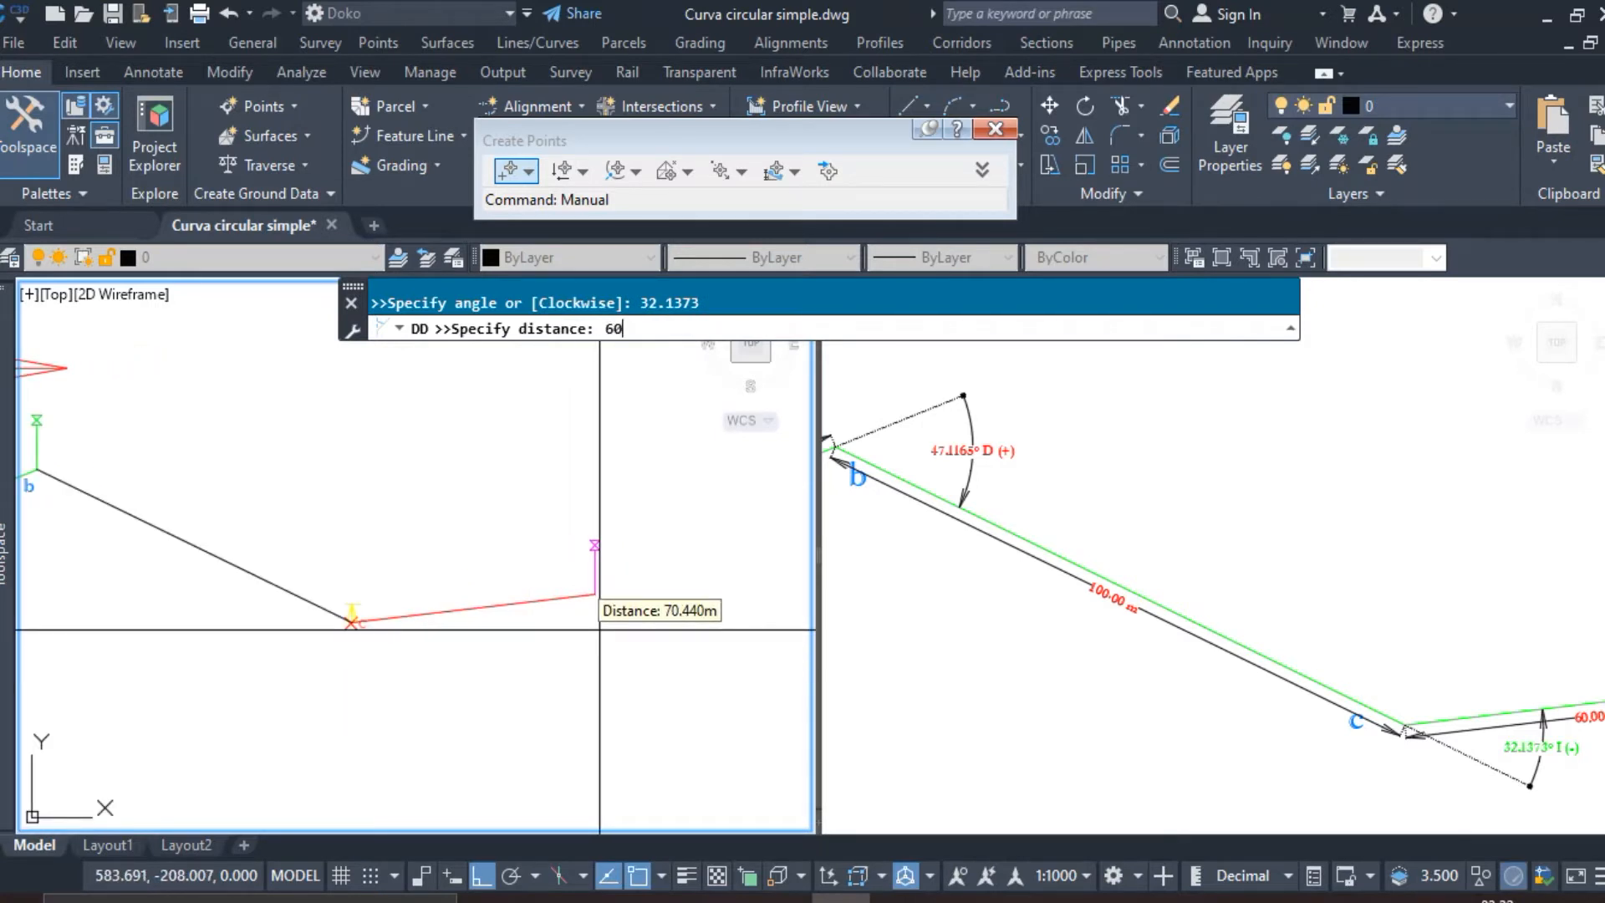
{"action": "type", "text": "60"}
{"action": "key", "text": "Return"}
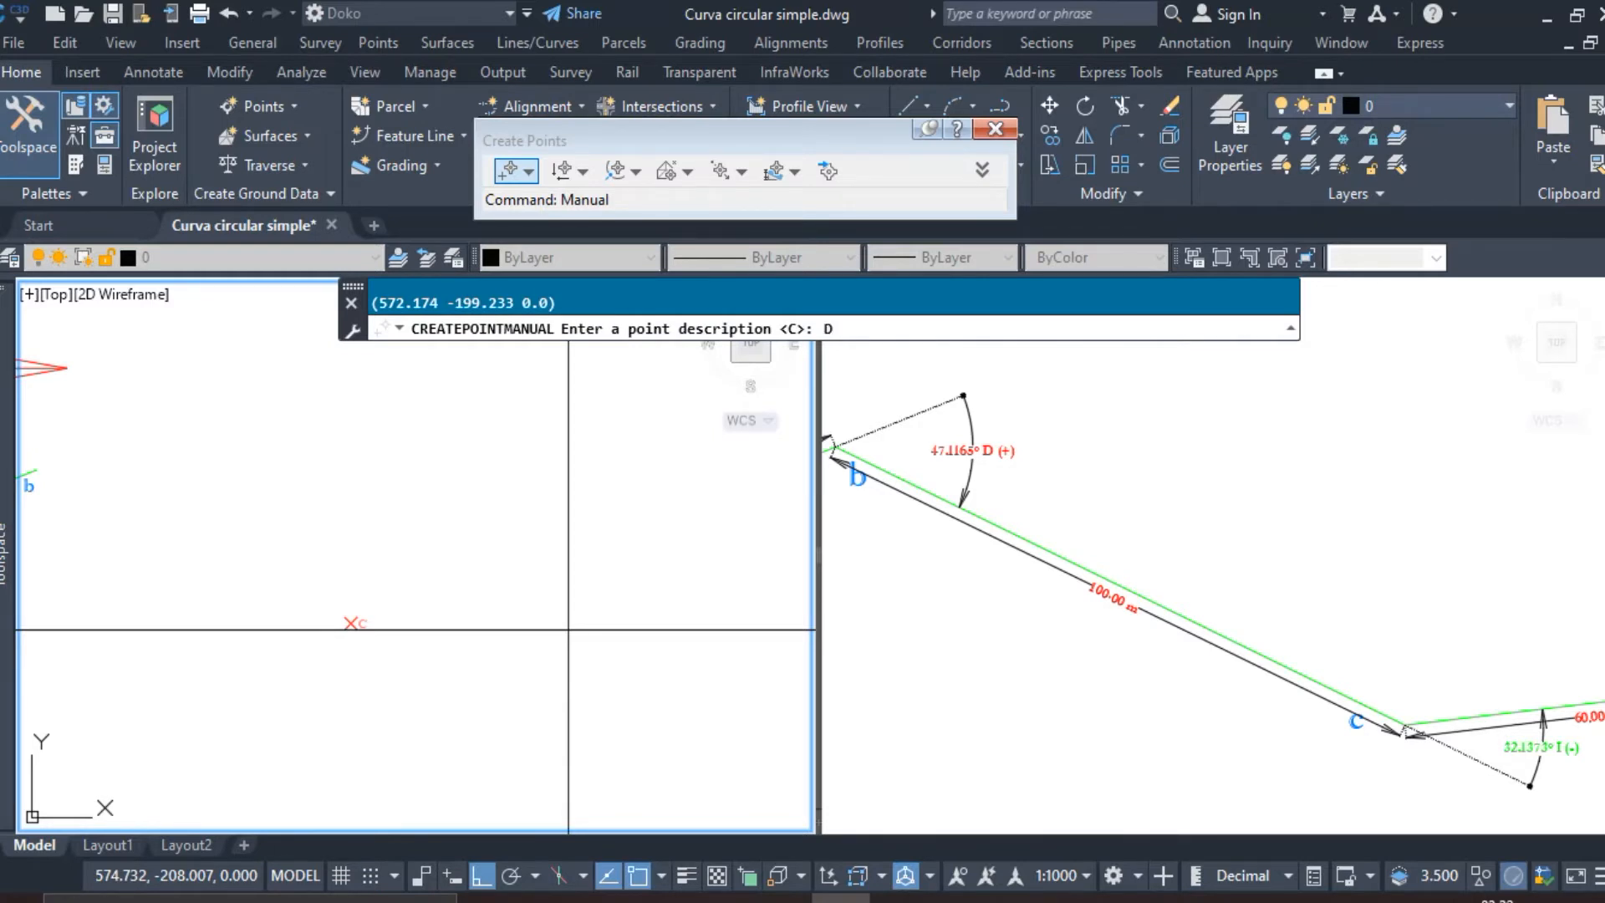
{"action": "key", "text": "Return"}
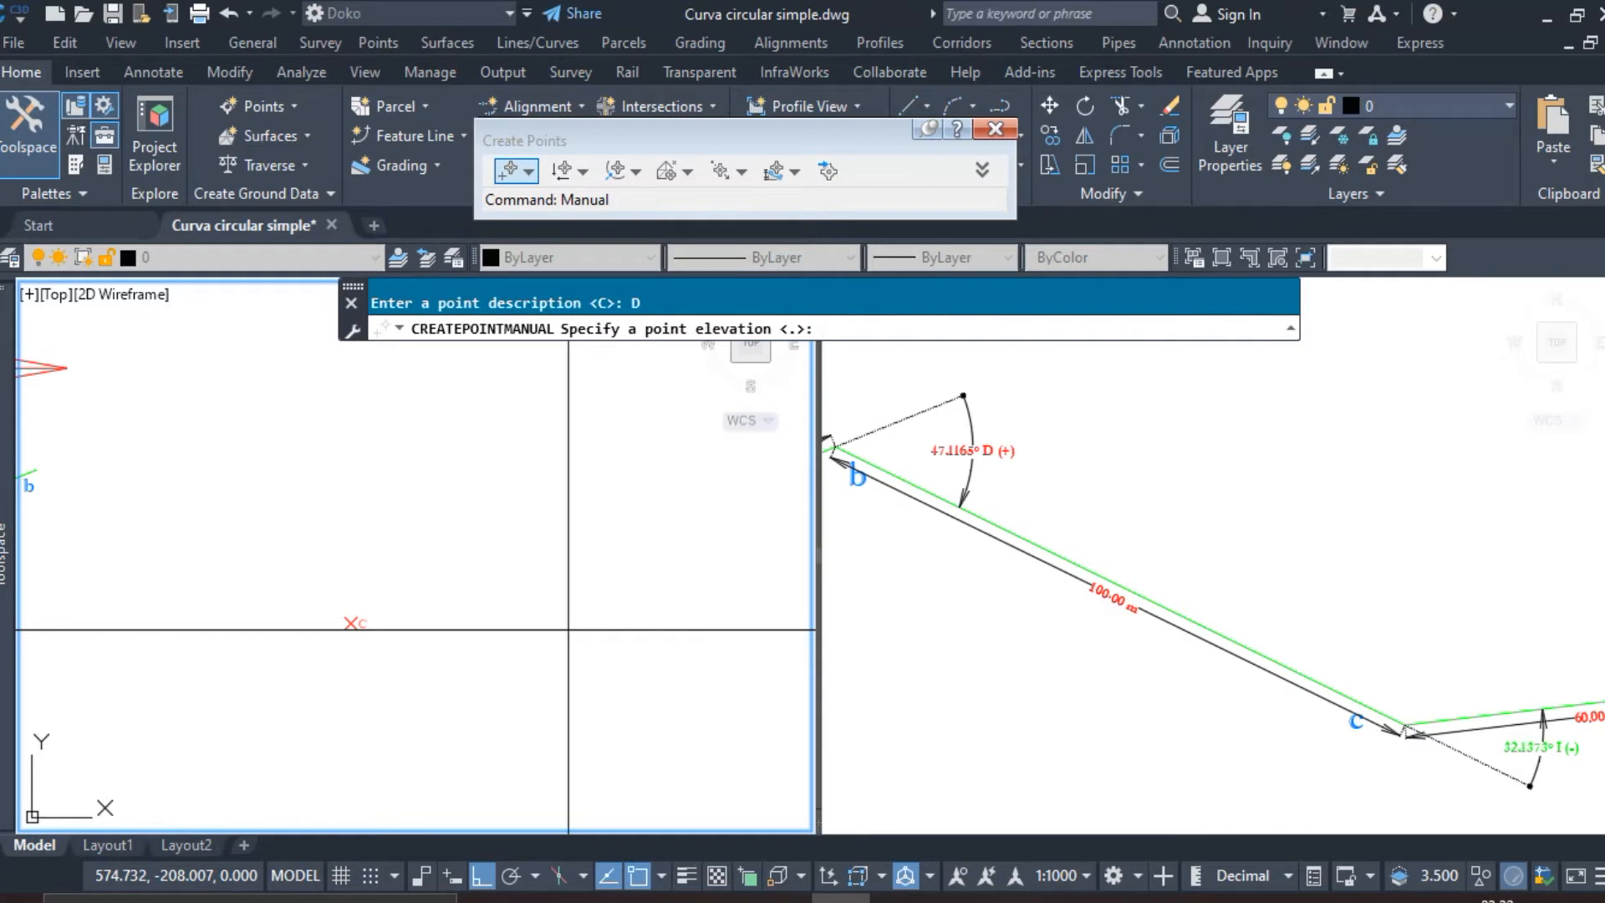
{"action": "key", "text": "Return"}
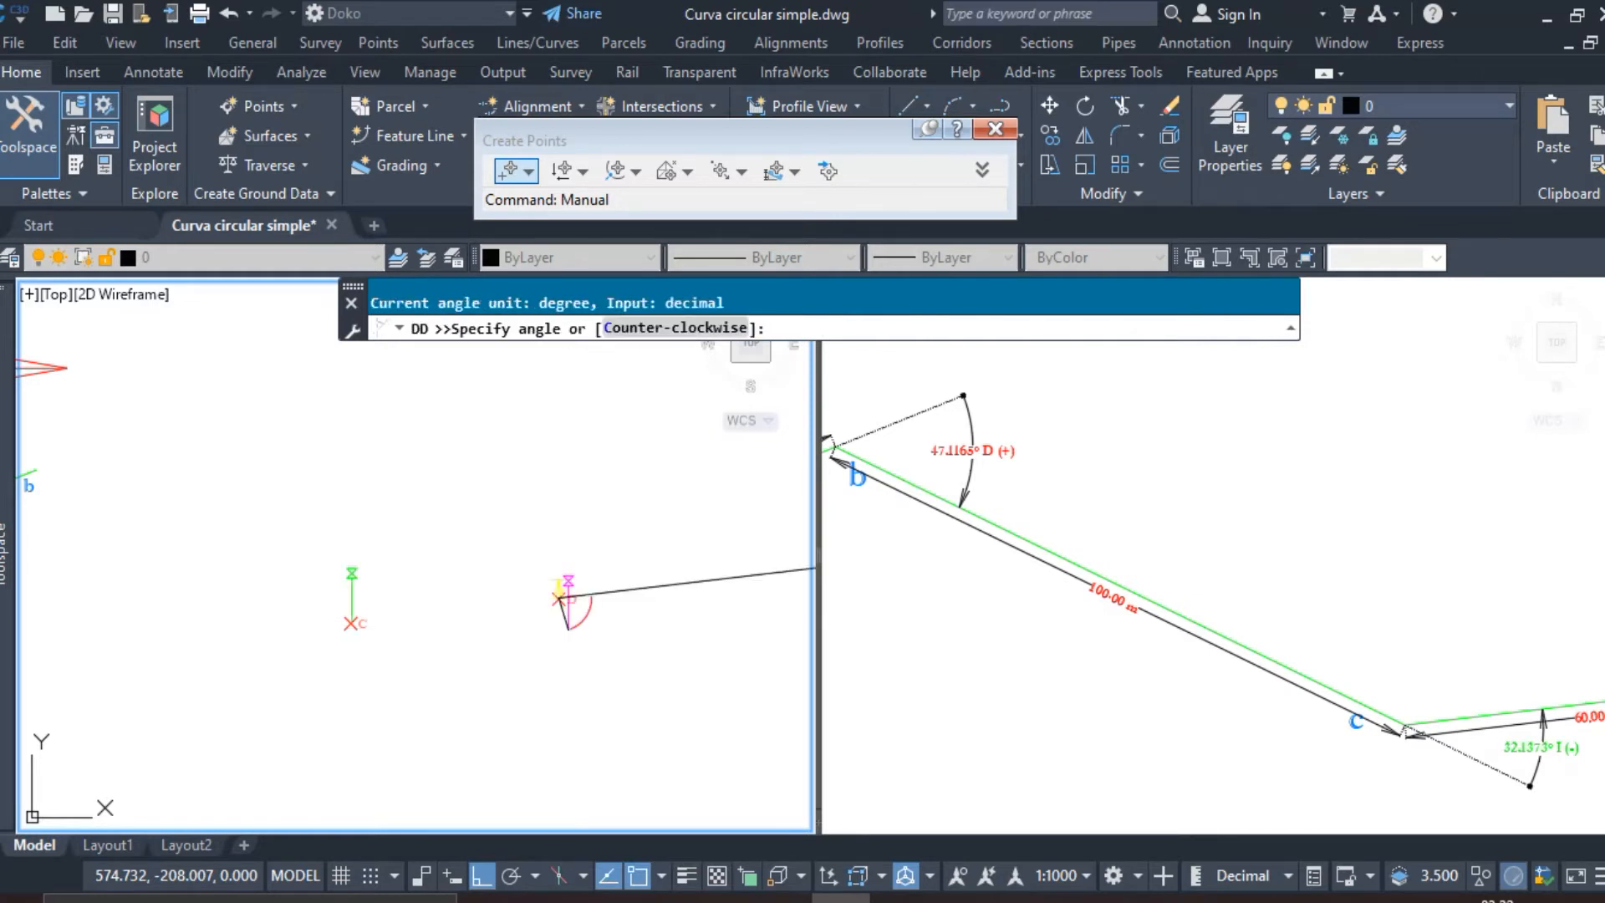
{"action": "key", "text": "Escape"}
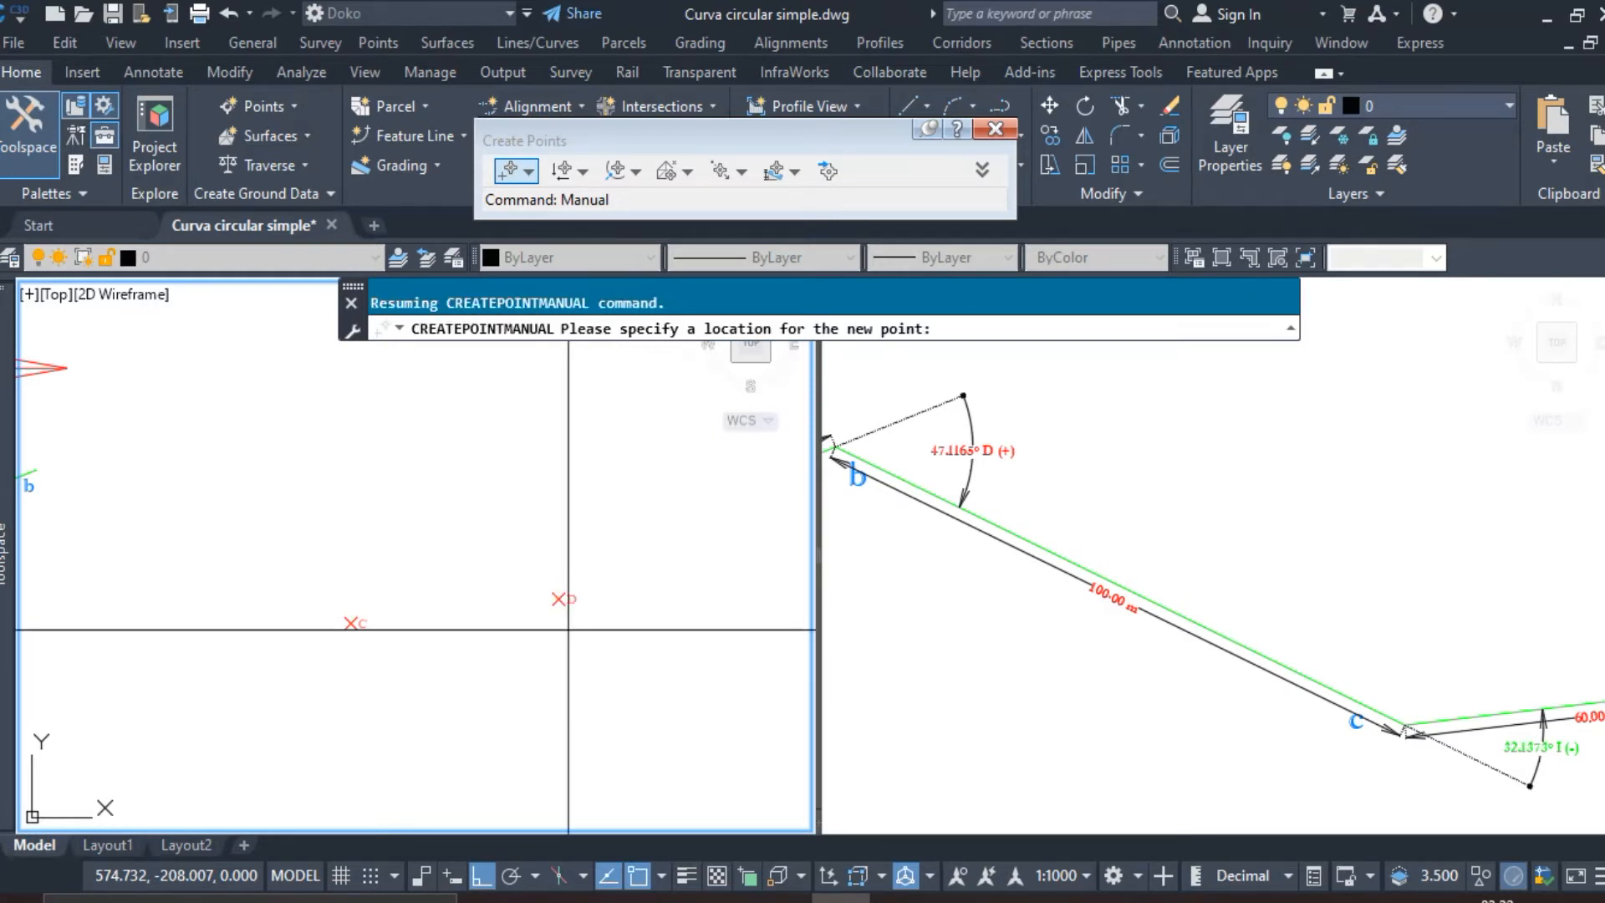
Draw a polyline from vertex b through point C to point D, snapping to the nodes of both points.
{"action": "scroll", "coordinate": [692, 718], "scroll_direction": "down", "scroll_amount": 2}
{"action": "middle_click_drag", "start_coordinate": [649, 706], "coordinate": [686, 687]}
{"action": "scroll", "coordinate": [530, 697], "scroll_direction": "up", "scroll_amount": 3}
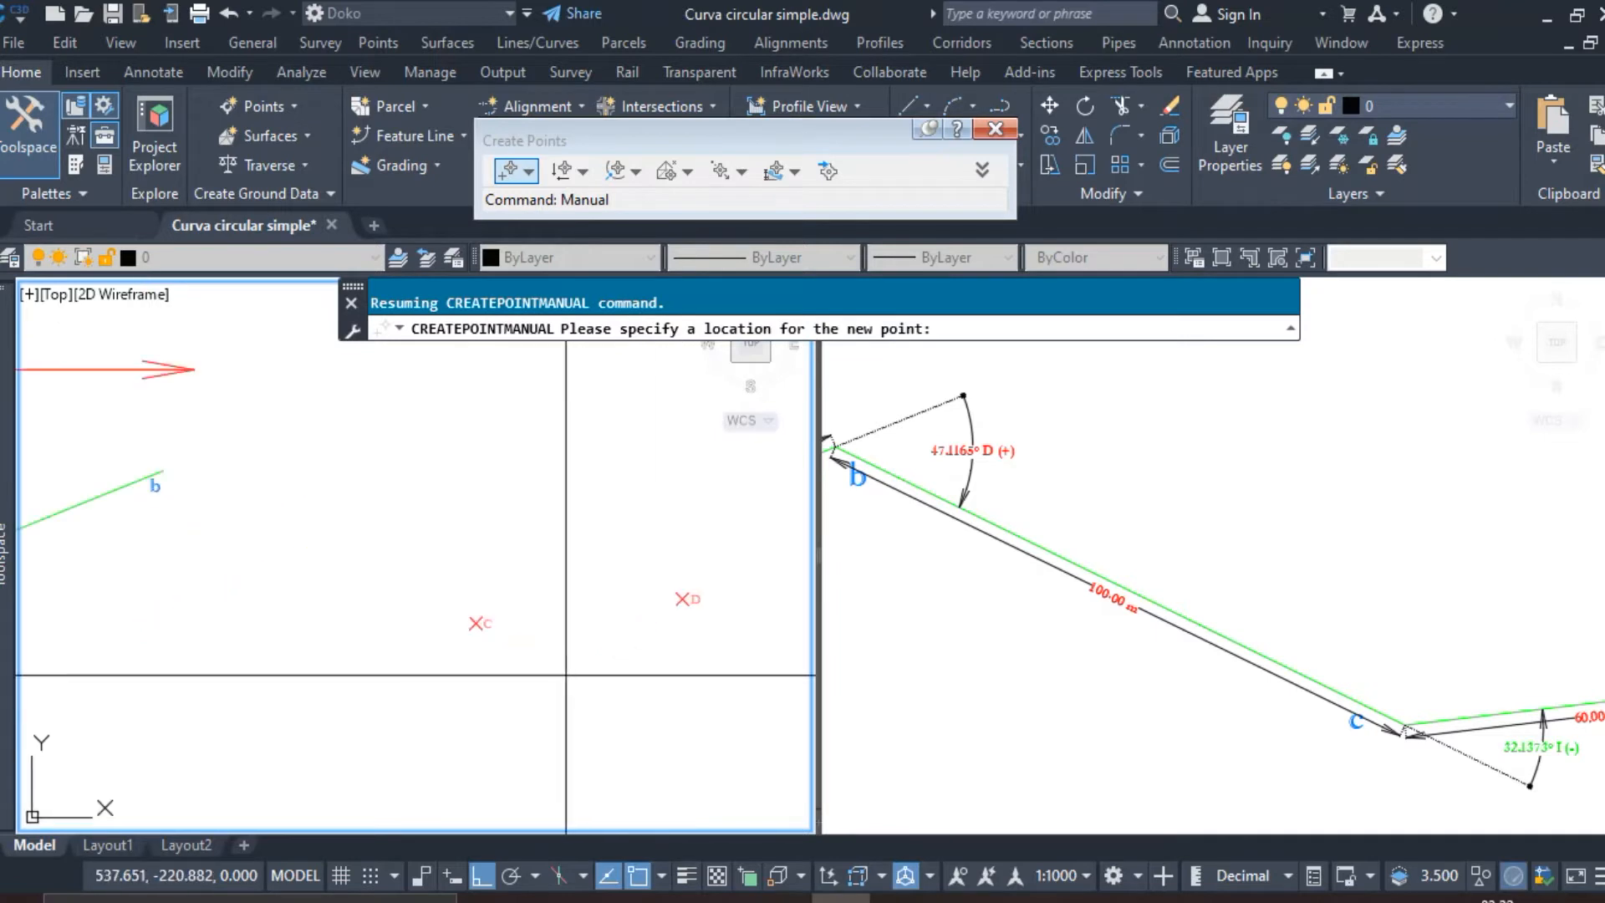
{"action": "key", "text": "Escape"}
{"action": "type", "text": "pl"}
{"action": "key", "text": "Return"}
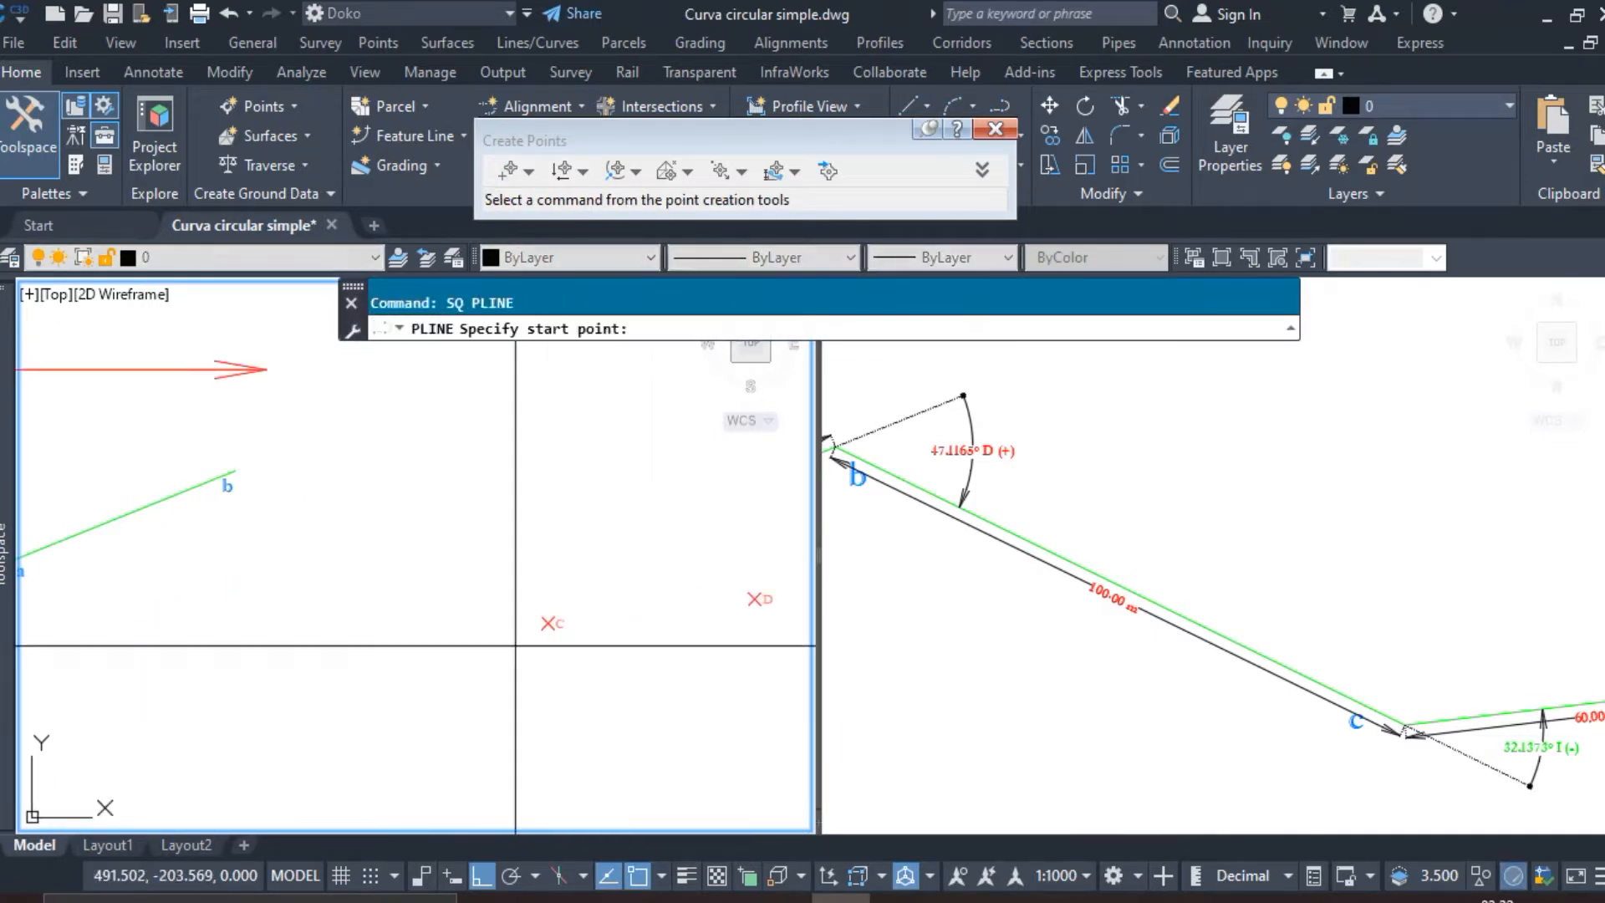
{"action": "left_click", "coordinate": [235, 471]}
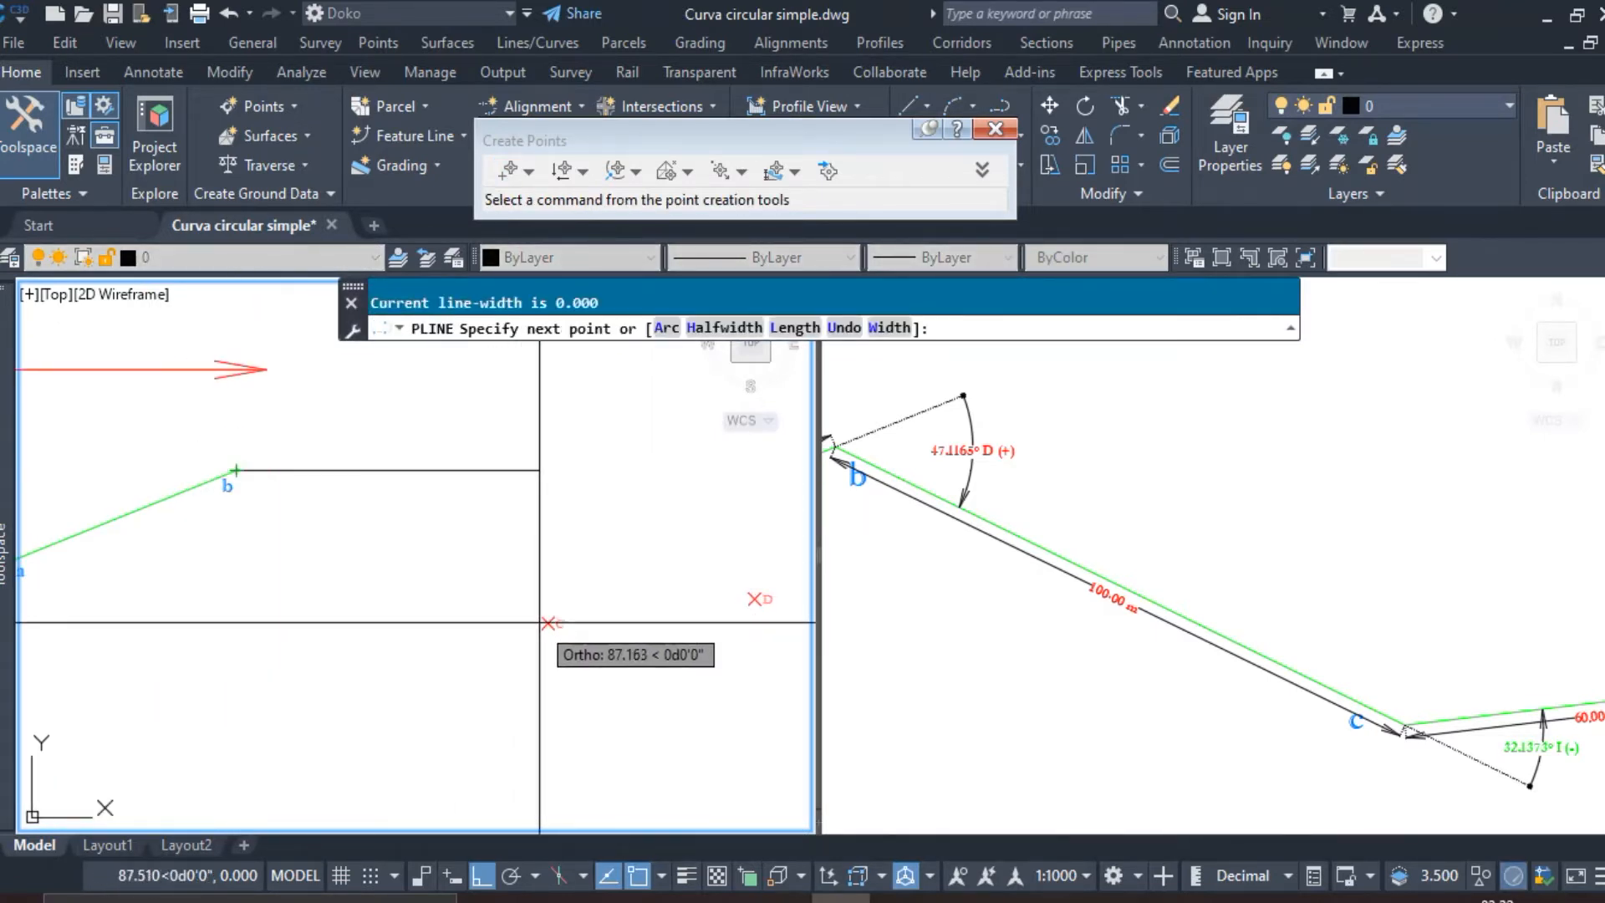
{"action": "type", "text": "nod"}
{"action": "key", "text": "Return"}
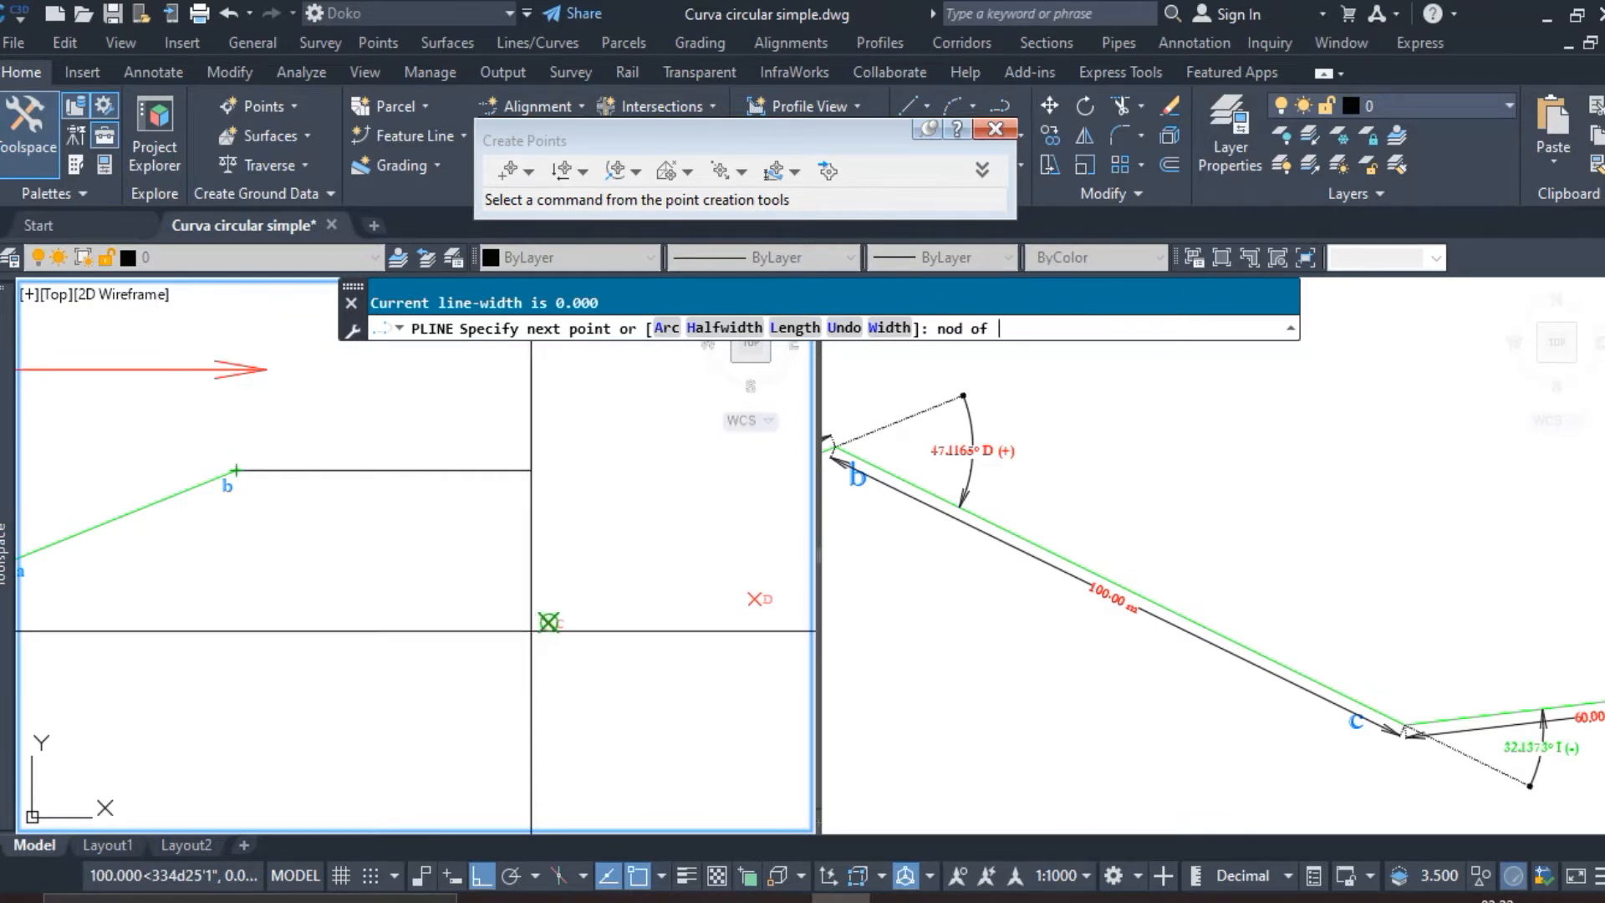
{"action": "left_click", "coordinate": [547, 622]}
{"action": "type", "text": "nod"}
{"action": "key", "text": "Return"}
{"action": "left_click", "coordinate": [752, 600]}
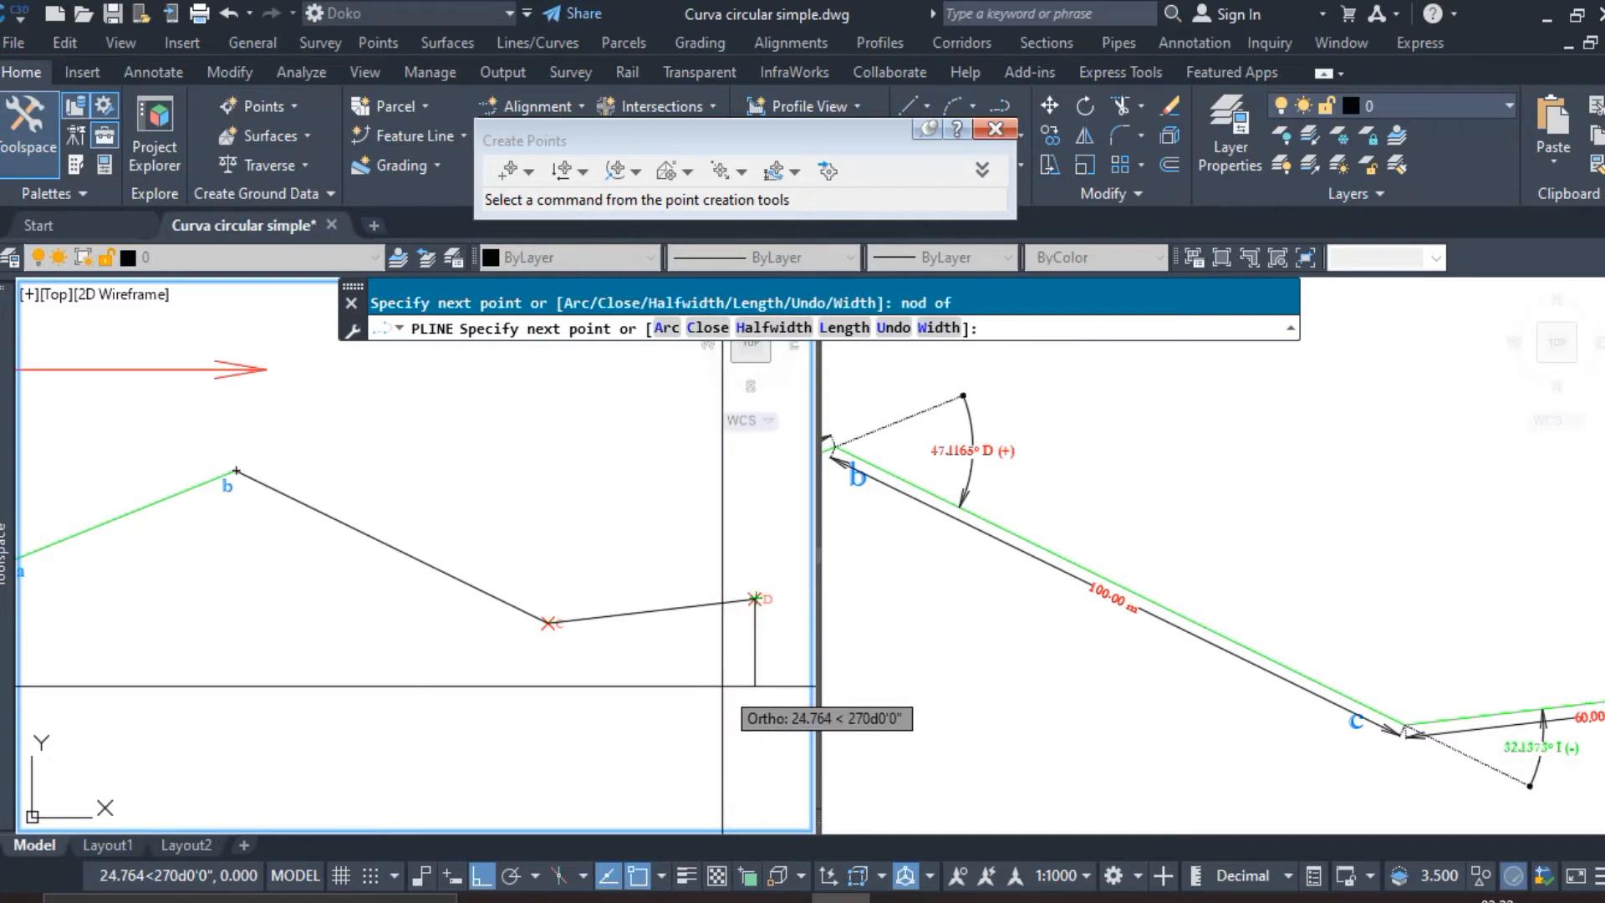
{"action": "key", "text": "Return"}
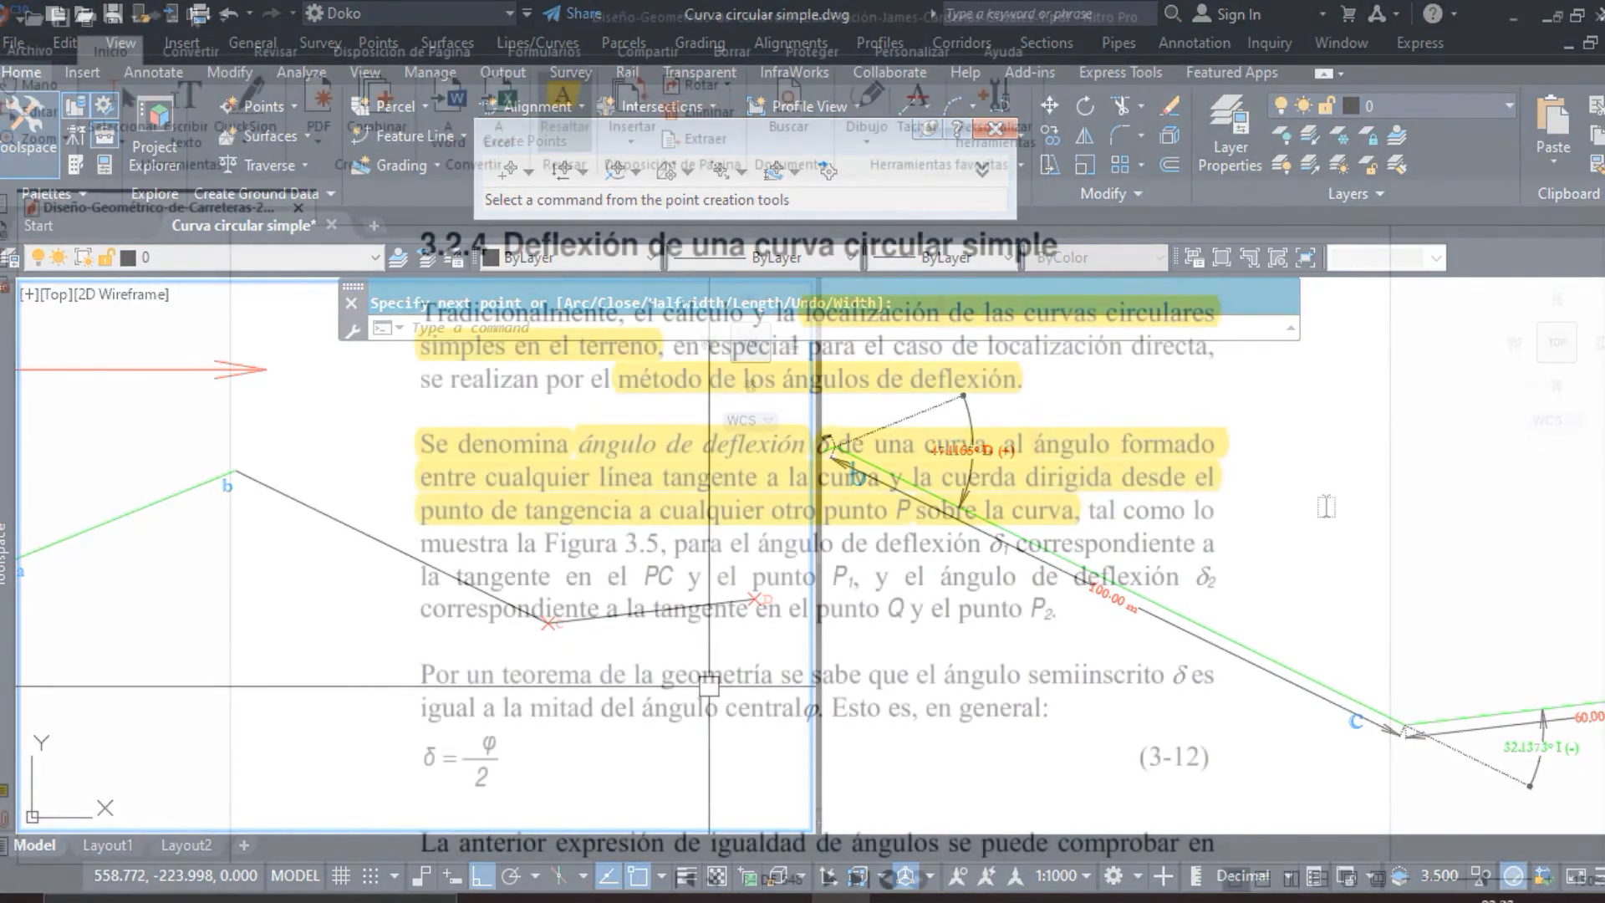
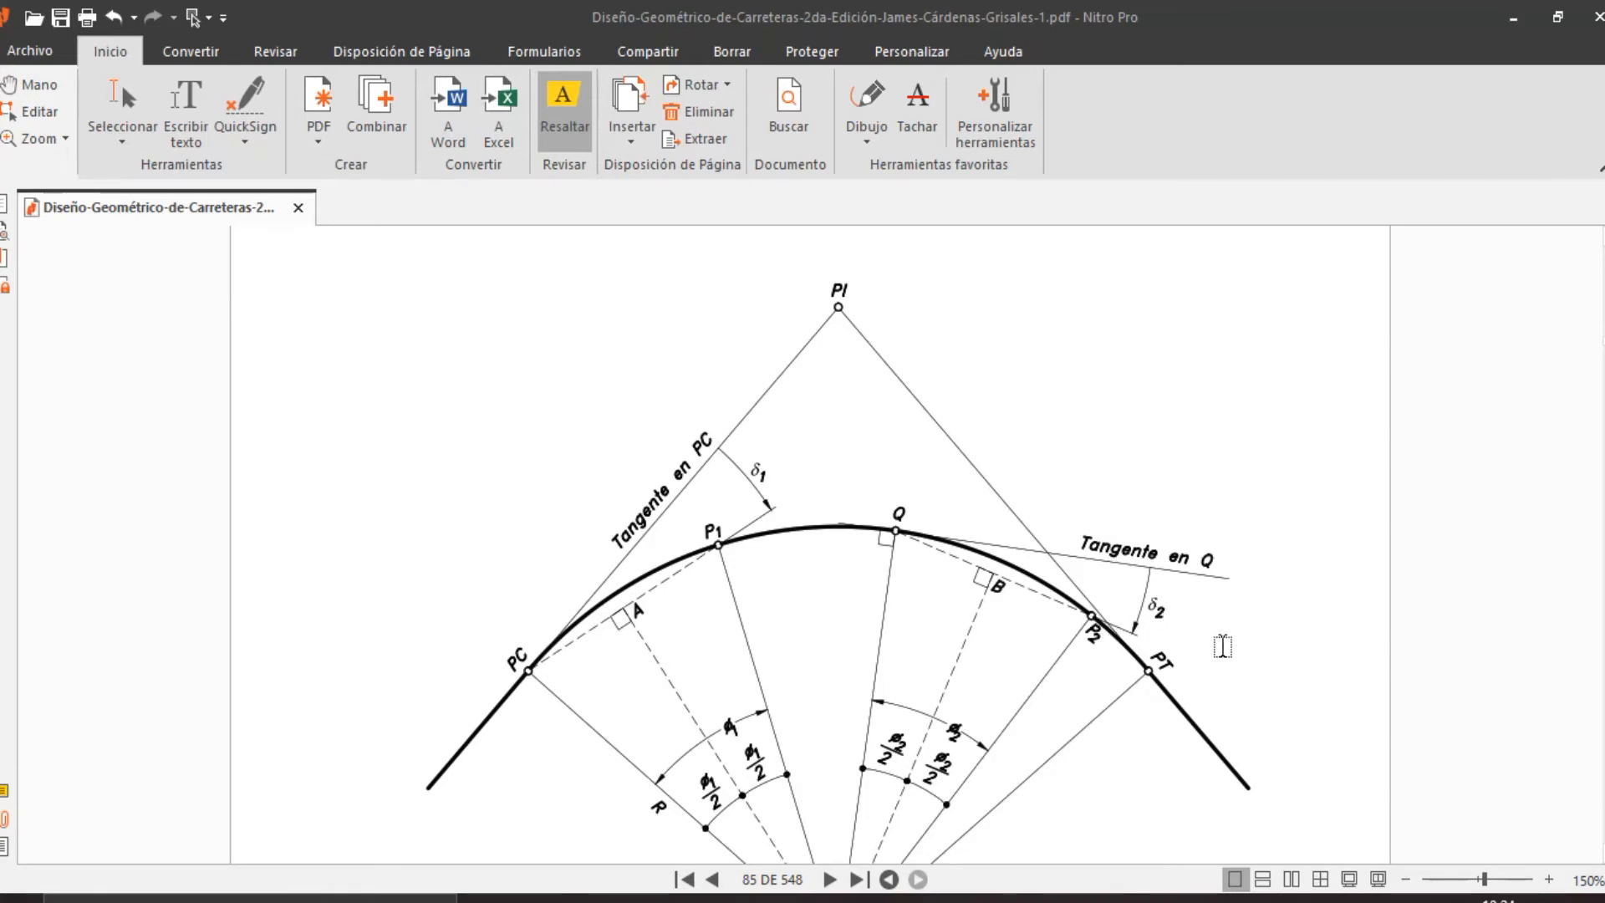
Switch to the road design PDF in Nitro Pro and study Figure 3.5 on the deflection angle of a simple circular curve.
{"action": "scroll", "coordinate": [1032, 616], "scroll_direction": "up", "scroll_amount": 5}
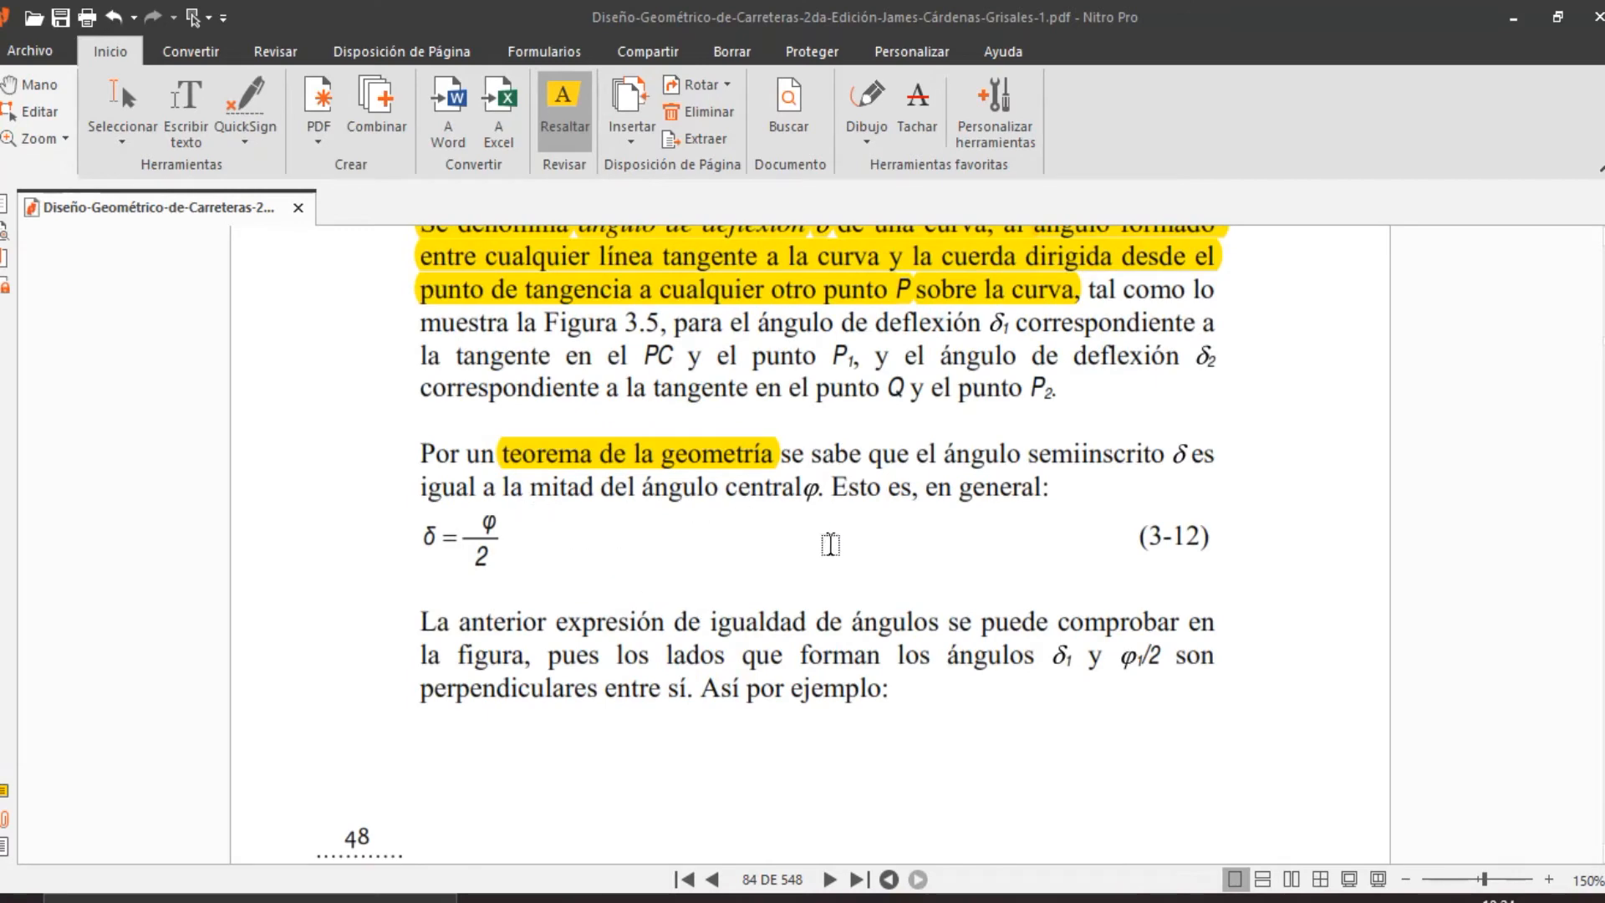
{"action": "scroll", "coordinate": [823, 544], "scroll_direction": "down", "scroll_amount": 5}
{"action": "scroll", "coordinate": [823, 545], "scroll_direction": "down", "scroll_amount": 2}
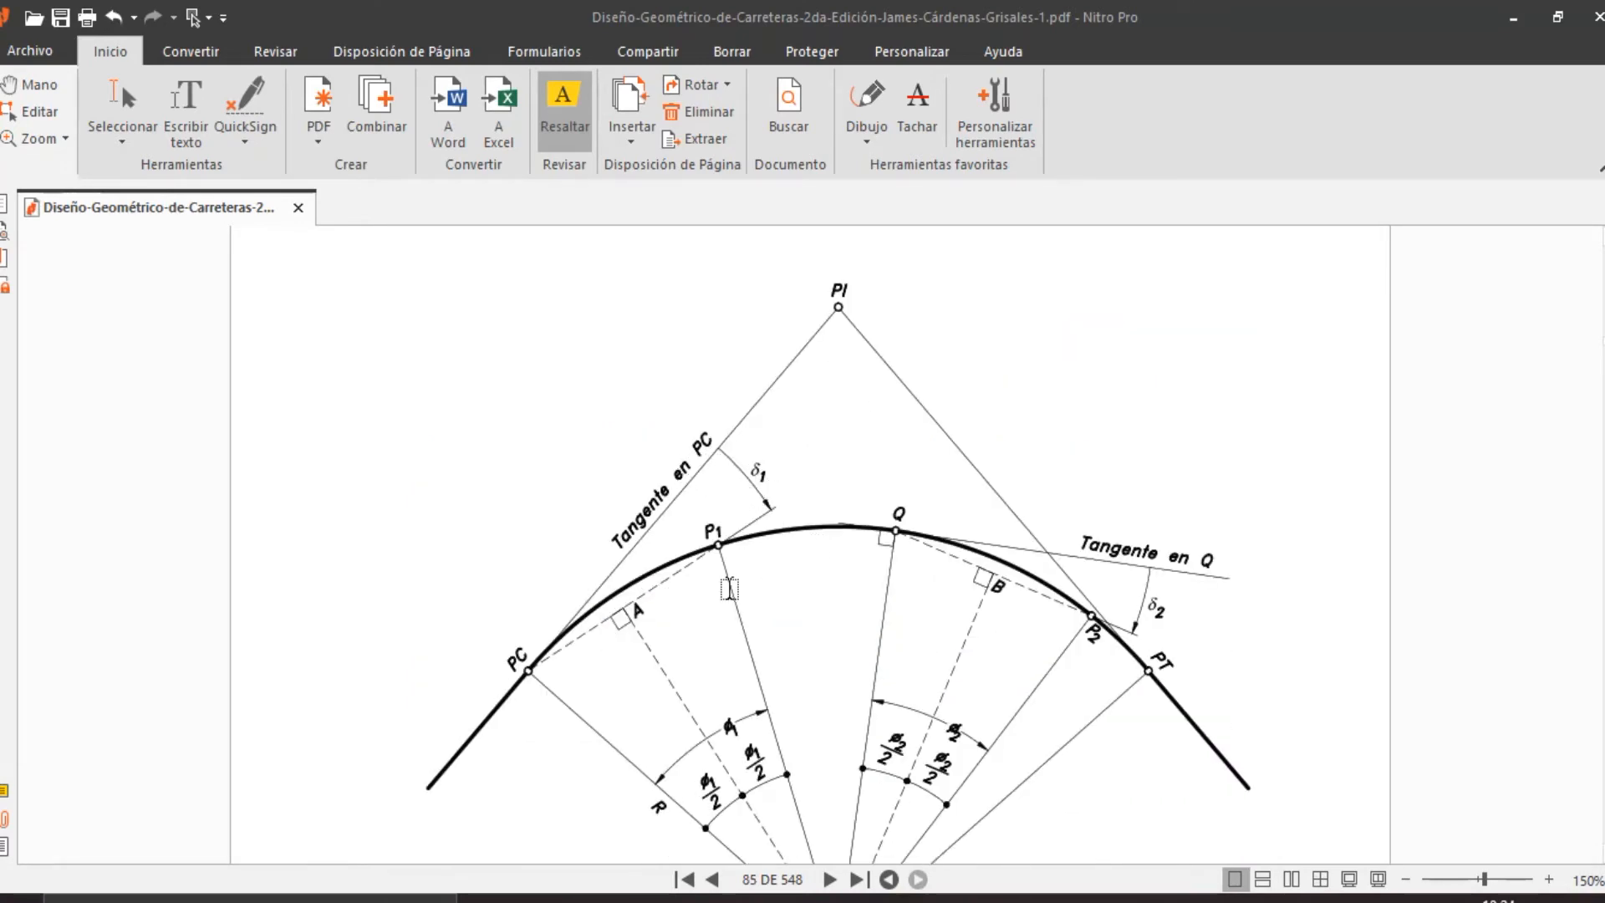
{"action": "scroll", "coordinate": [730, 598], "scroll_direction": "down", "scroll_amount": 2}
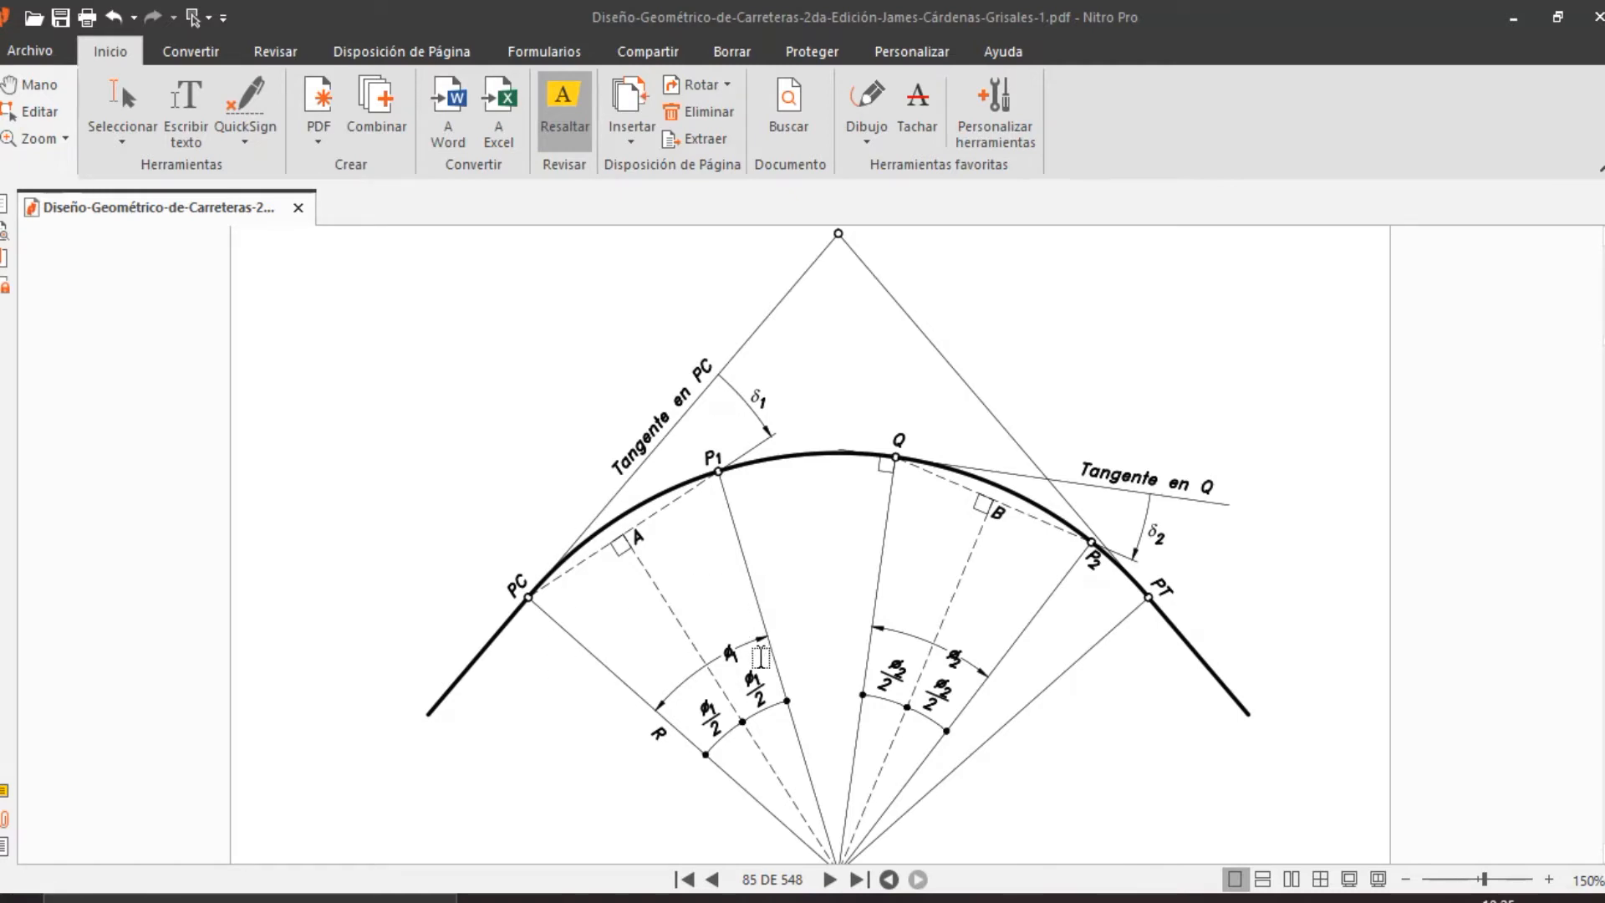
{"action": "scroll", "coordinate": [761, 657], "scroll_direction": "up", "scroll_amount": 2}
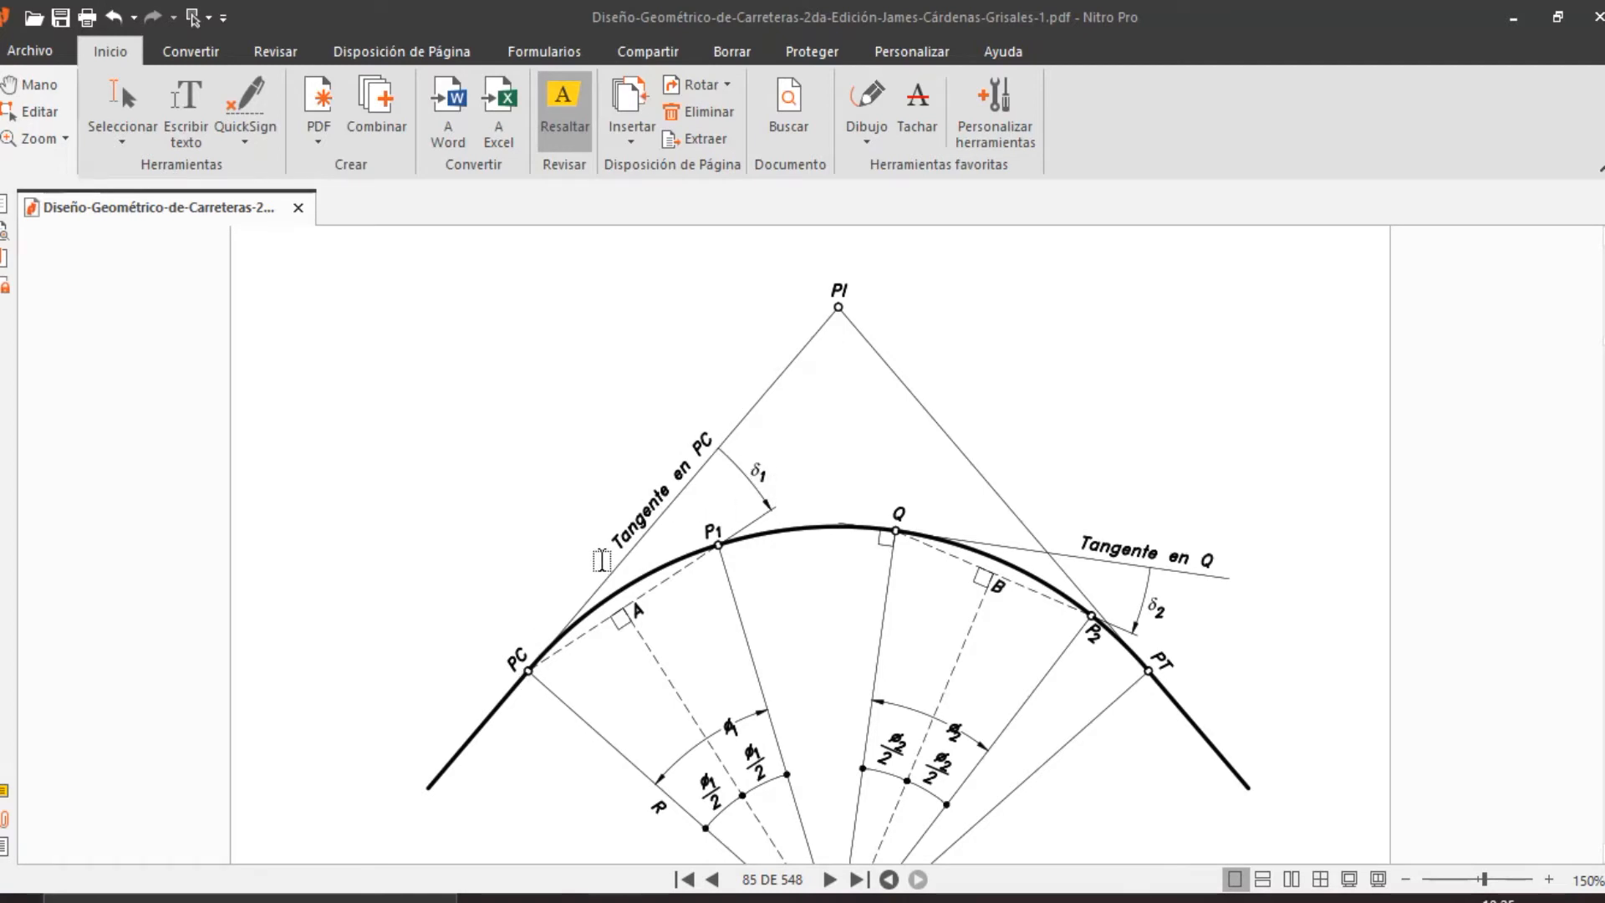
{"action": "scroll", "coordinate": [602, 560], "scroll_direction": "down", "scroll_amount": 6}
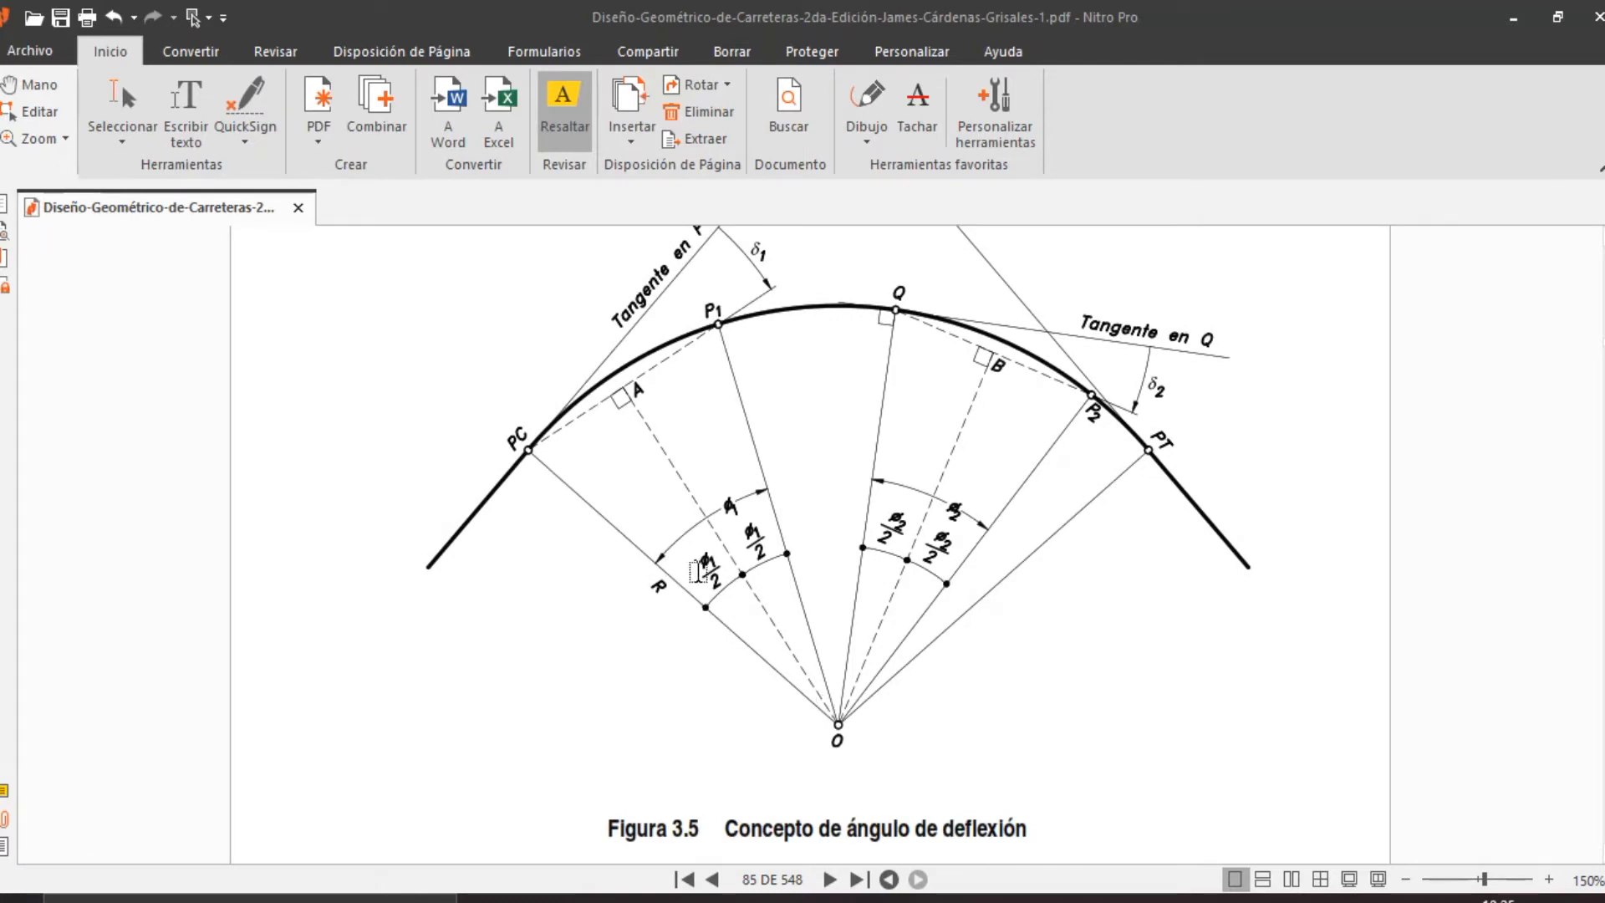
{"action": "scroll", "coordinate": [670, 617], "scroll_direction": "up", "scroll_amount": 2}
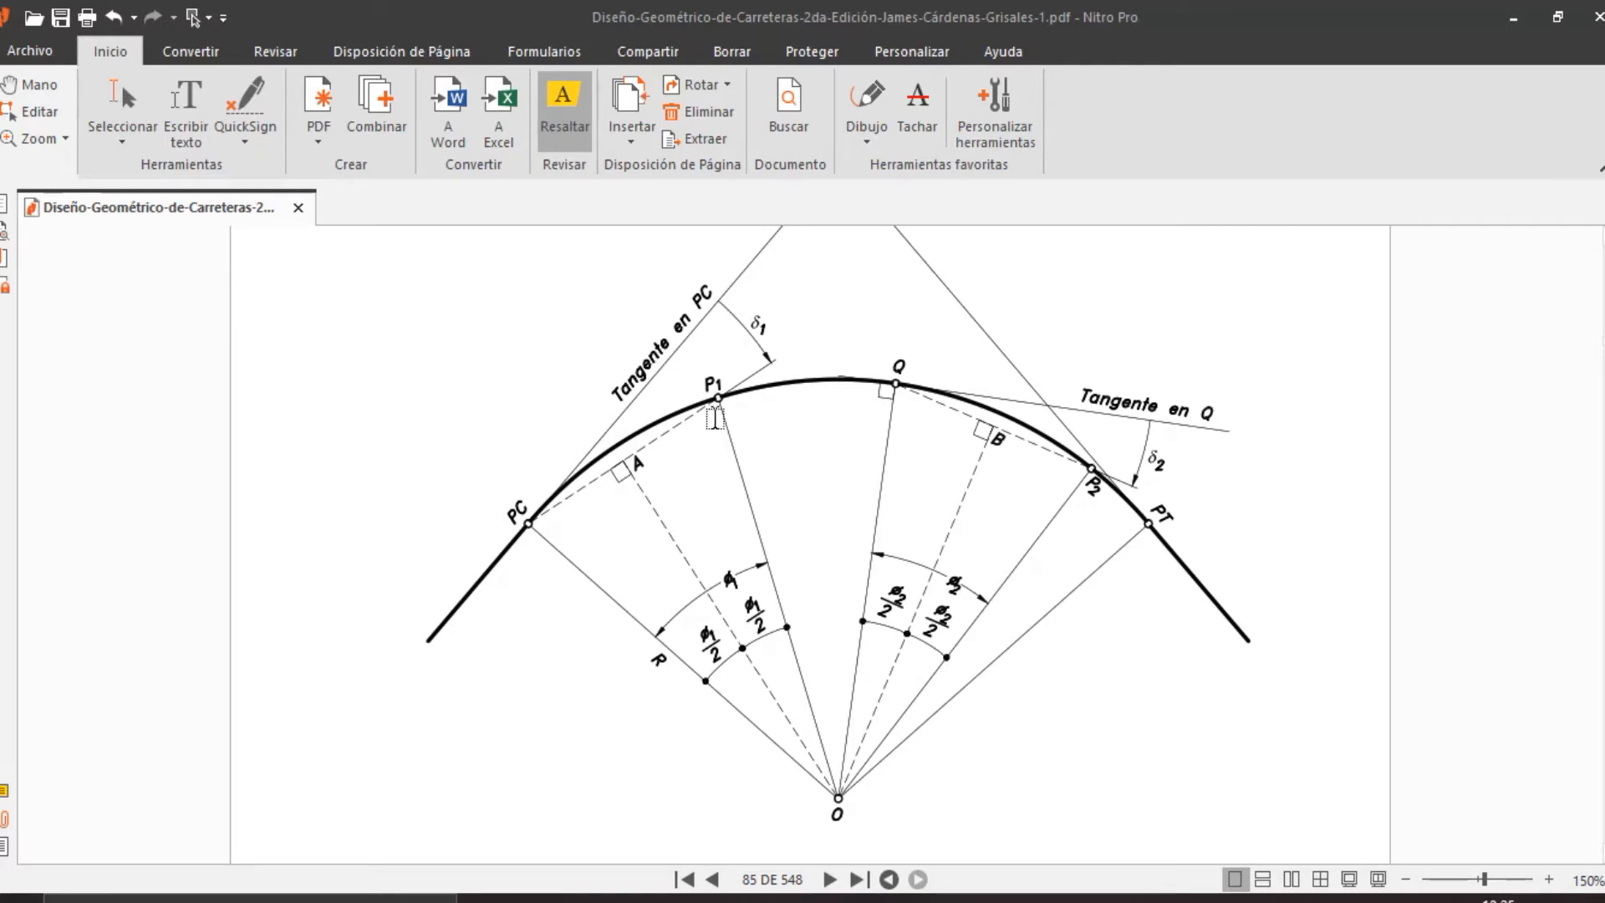
{"action": "scroll", "coordinate": [783, 666], "scroll_direction": "down", "scroll_amount": 2}
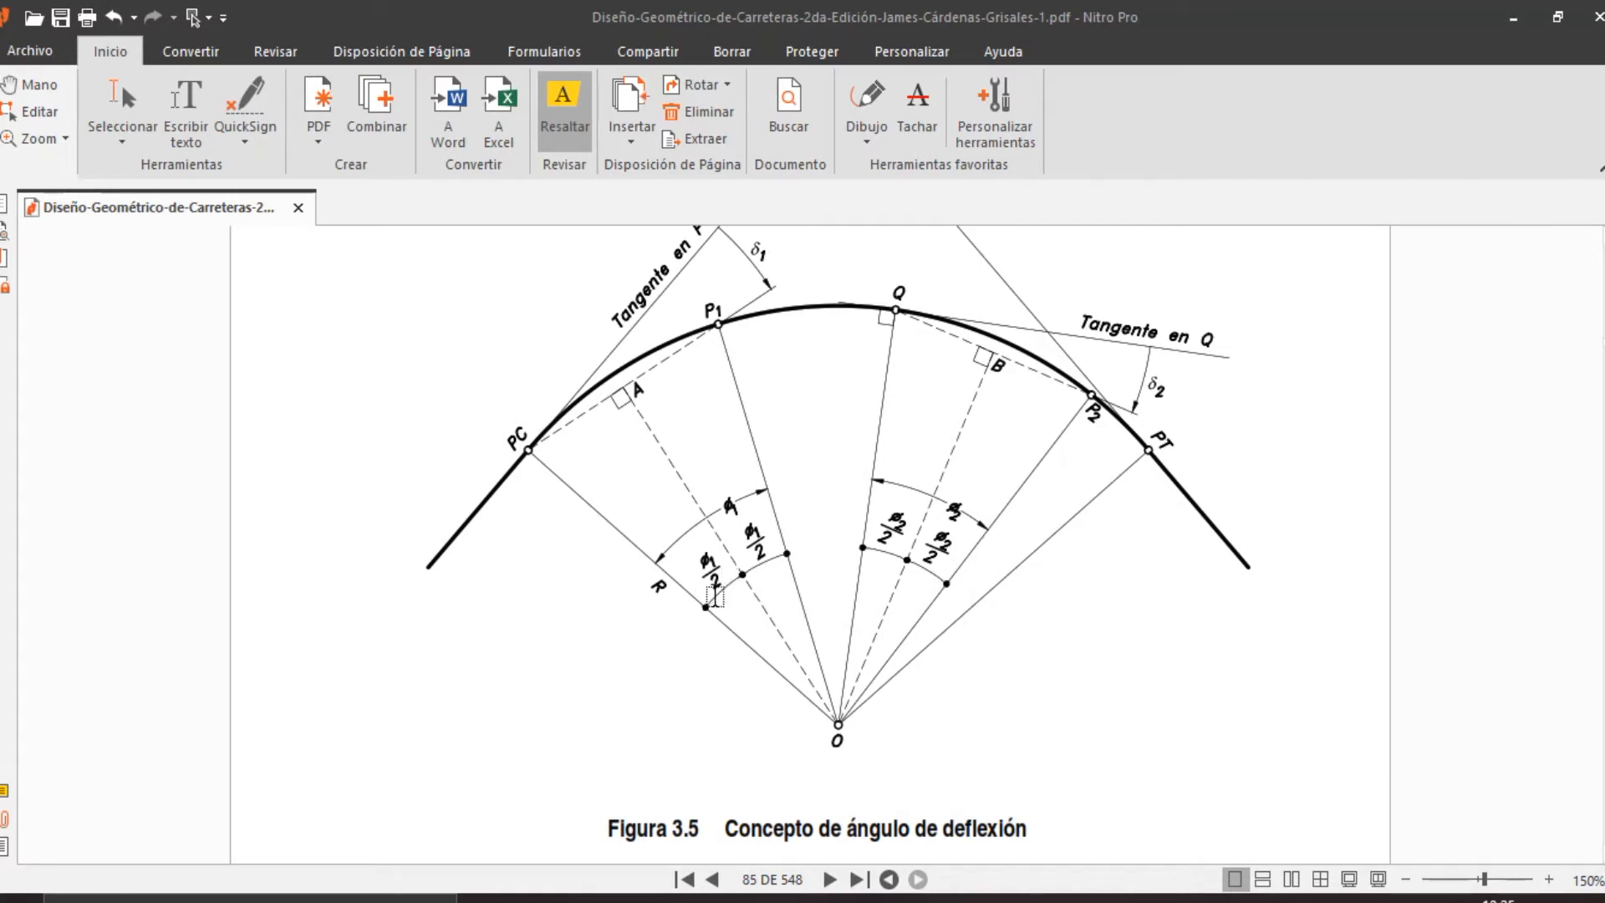
{"action": "scroll", "coordinate": [825, 596], "scroll_direction": "up", "scroll_amount": 2}
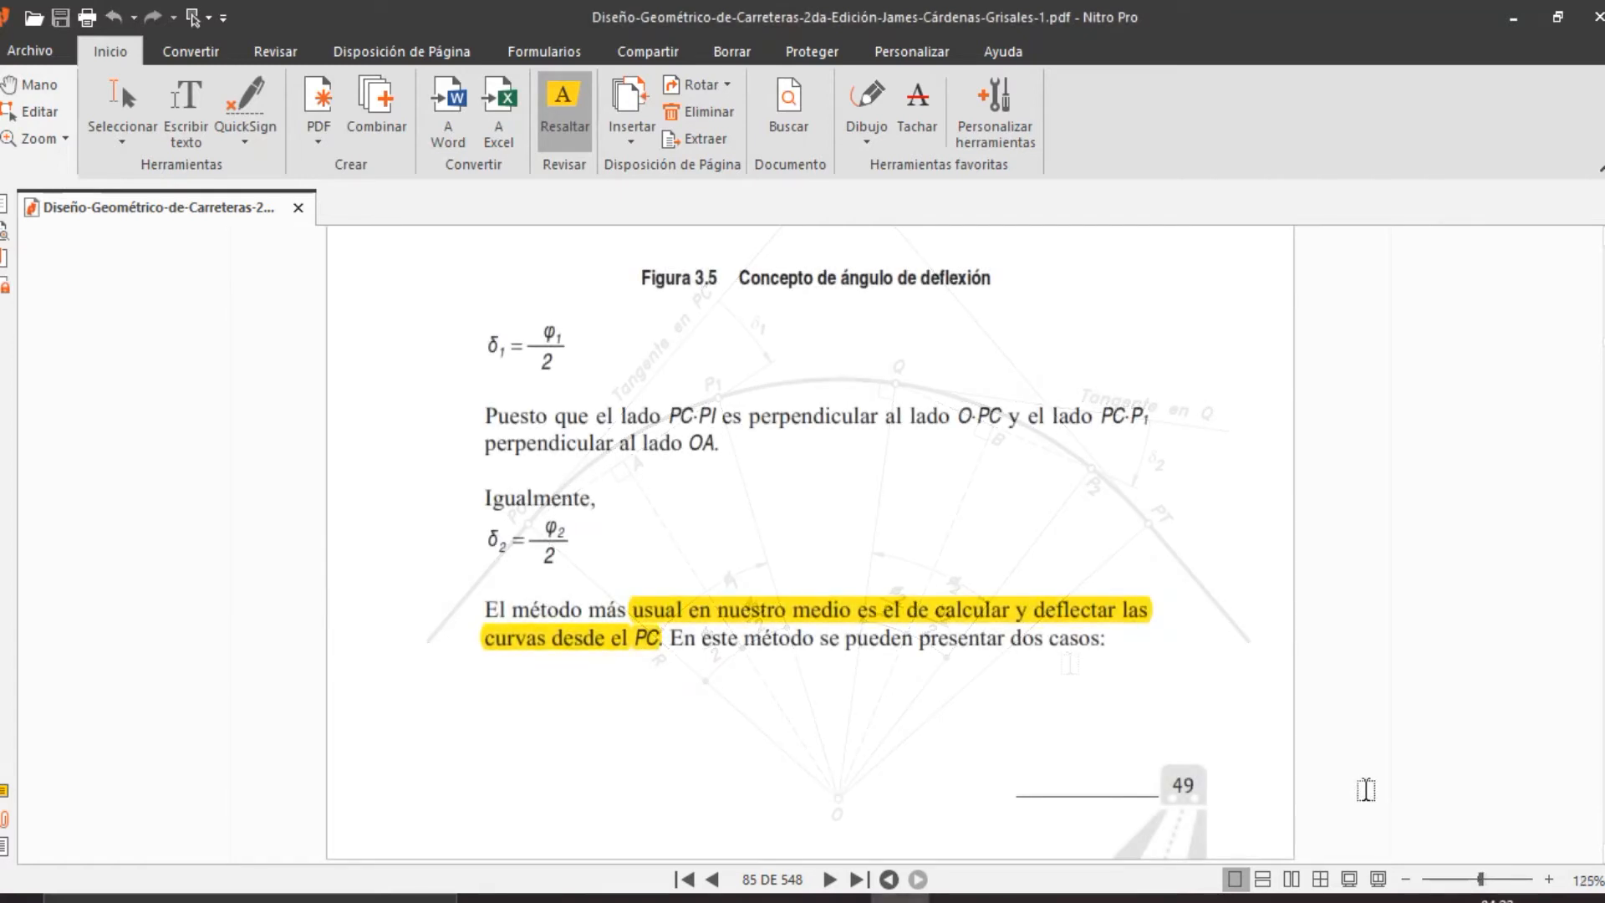
Read the deflection formulas below Figure 3.5 and the two cases for deflecting a circular curve from the PC.
{"action": "scroll", "coordinate": [1242, 601], "scroll_direction": "up", "scroll_amount": 5}
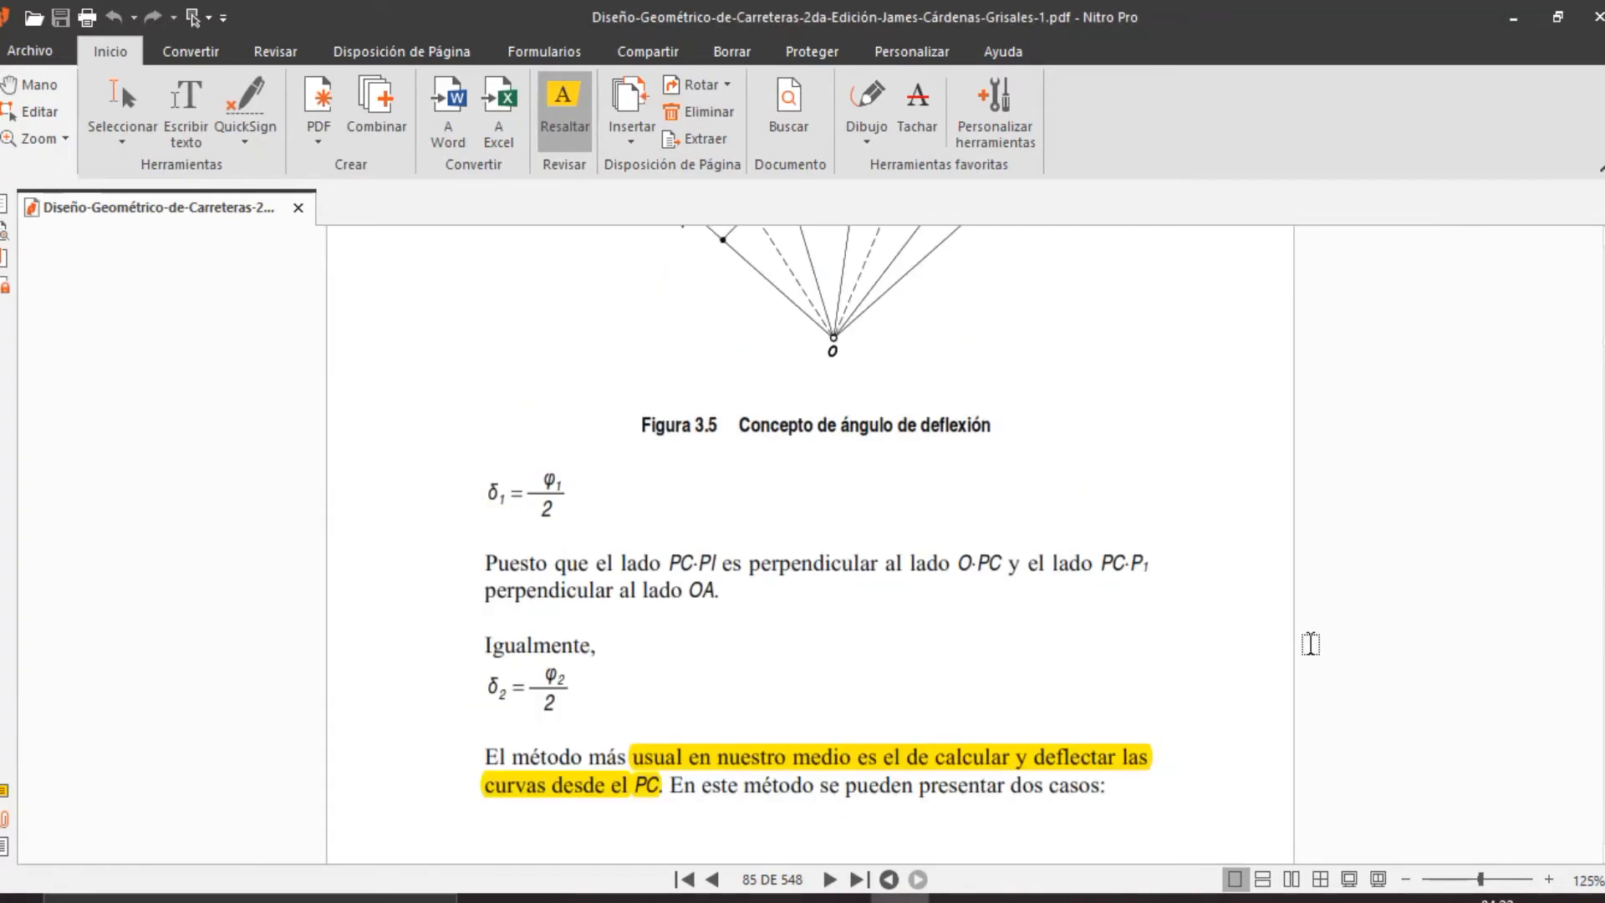
{"action": "scroll", "coordinate": [1242, 601], "scroll_direction": "up", "scroll_amount": 3}
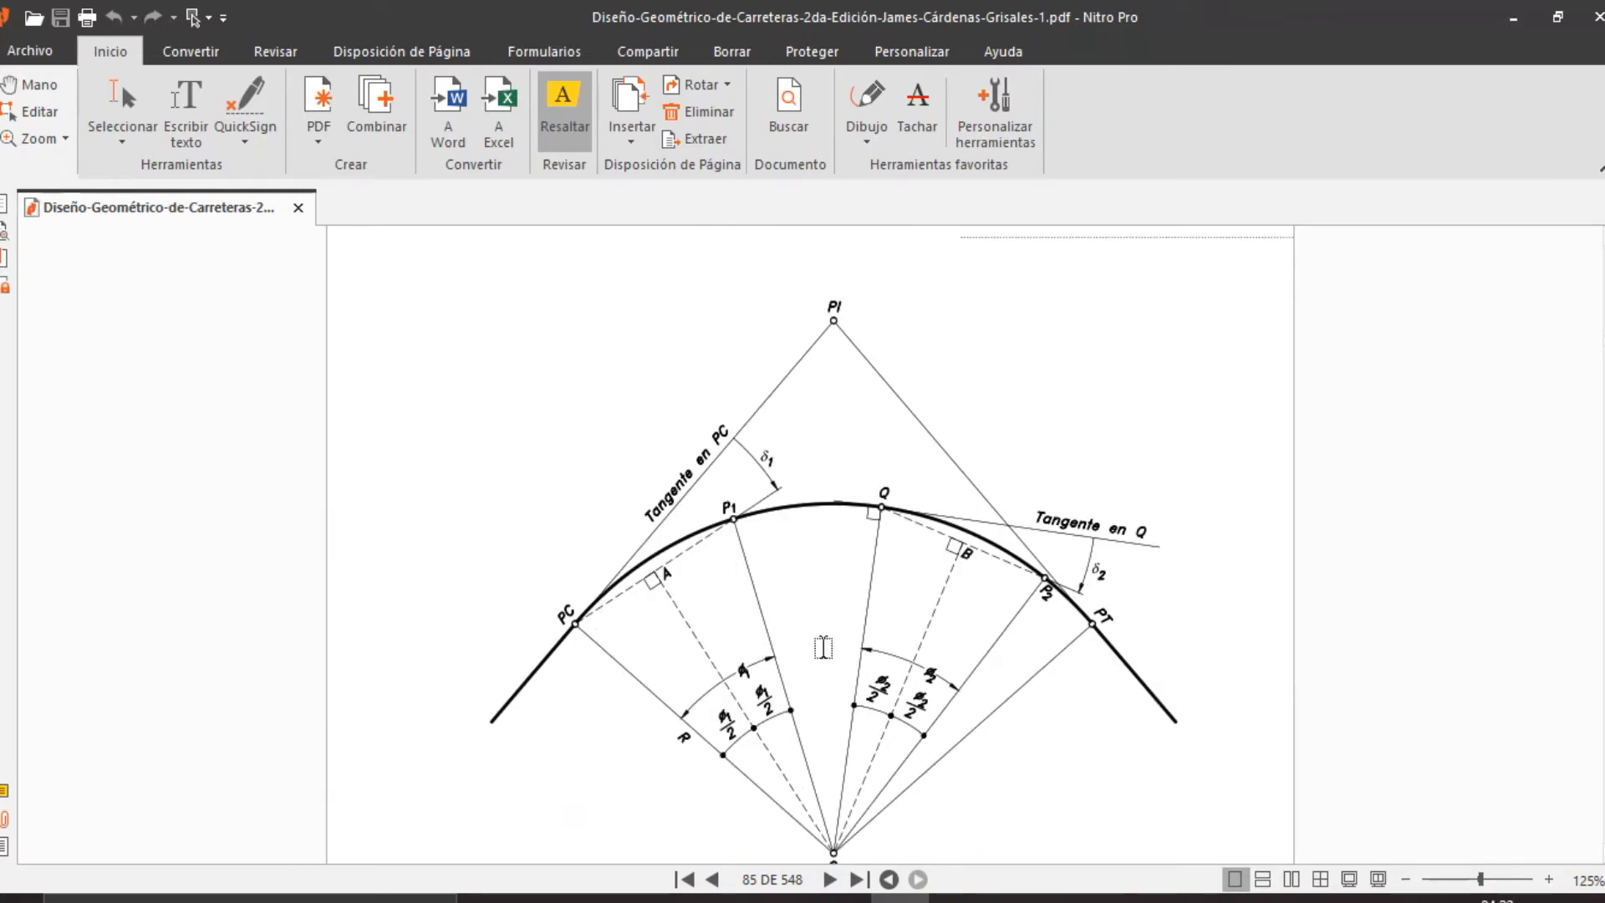
{"action": "scroll", "coordinate": [823, 647], "scroll_direction": "down", "scroll_amount": 10}
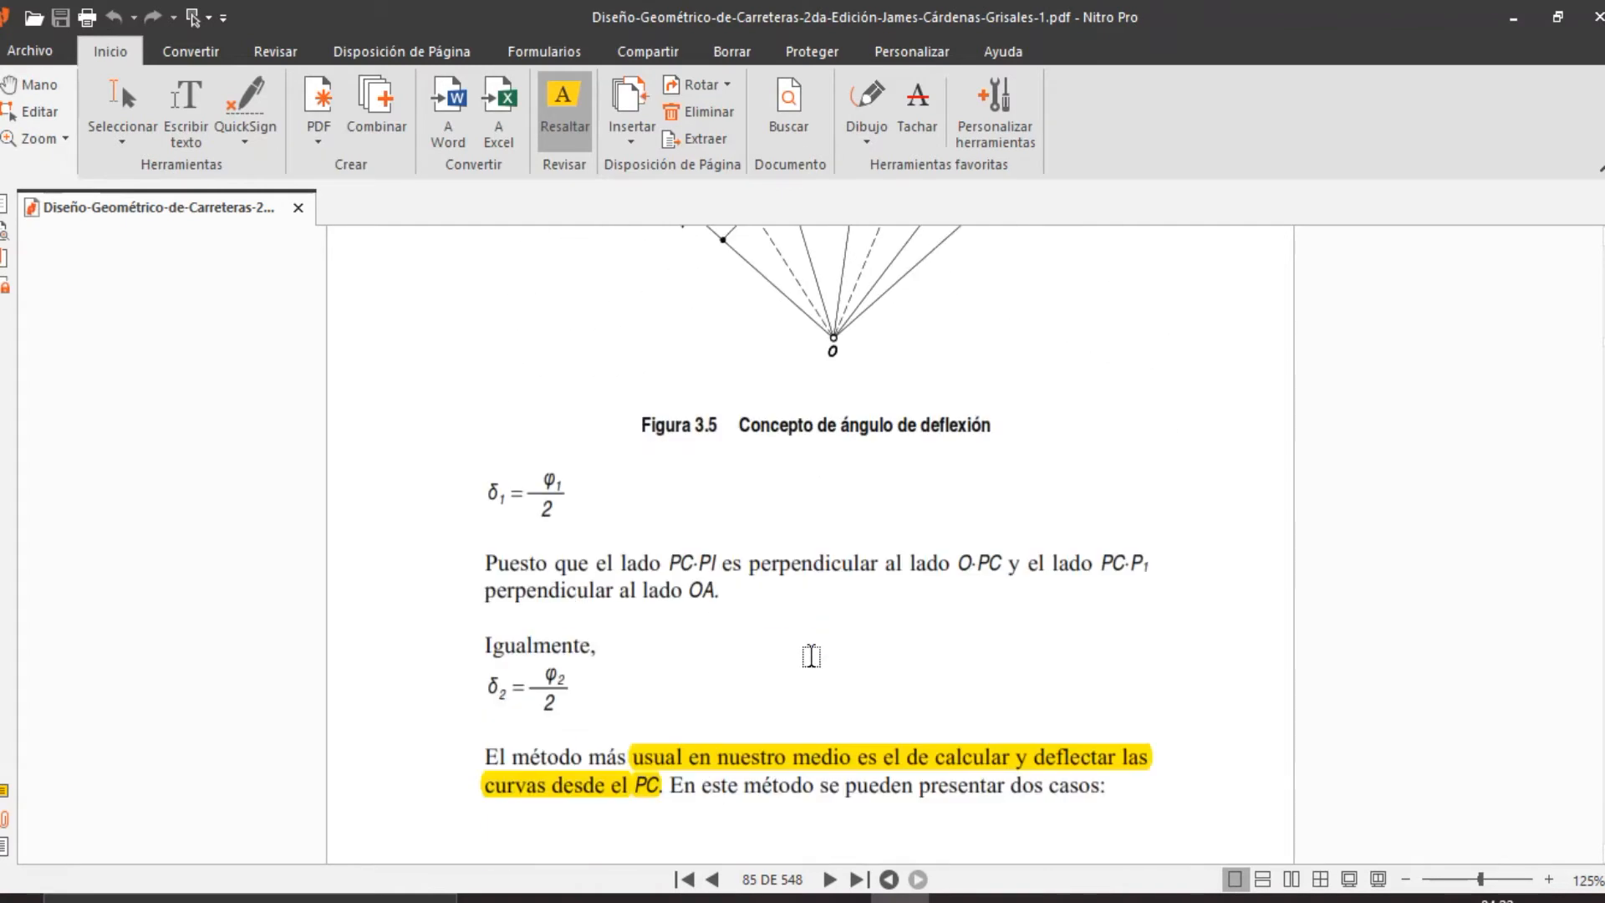
{"action": "scroll", "coordinate": [811, 657], "scroll_direction": "down", "scroll_amount": 1}
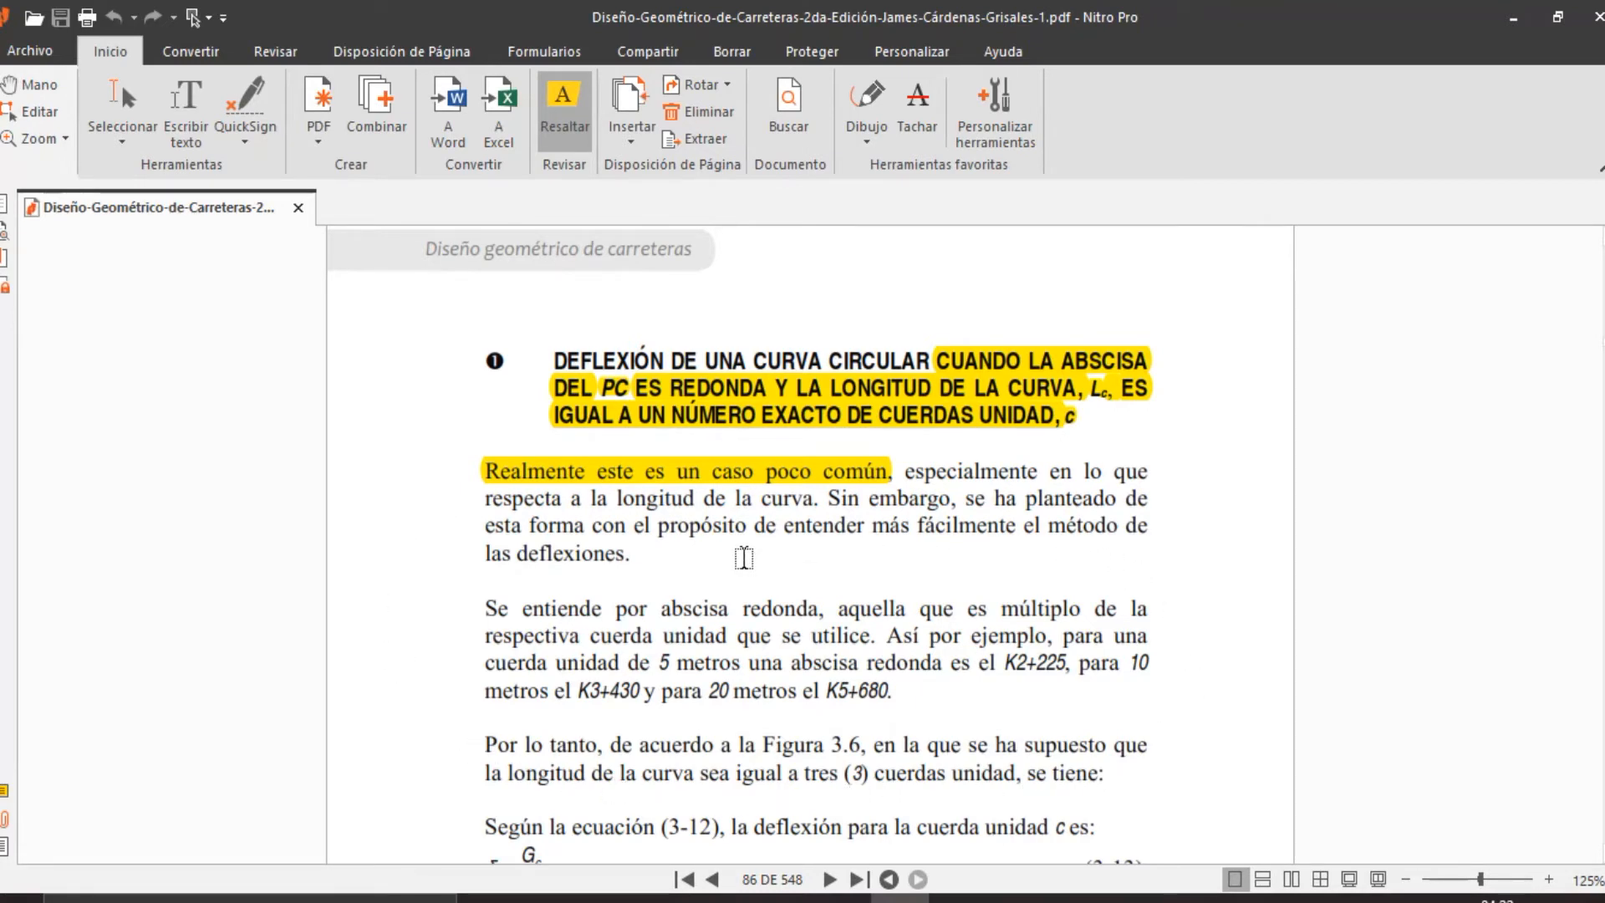
{"action": "scroll", "coordinate": [744, 557], "scroll_direction": "down", "scroll_amount": 15}
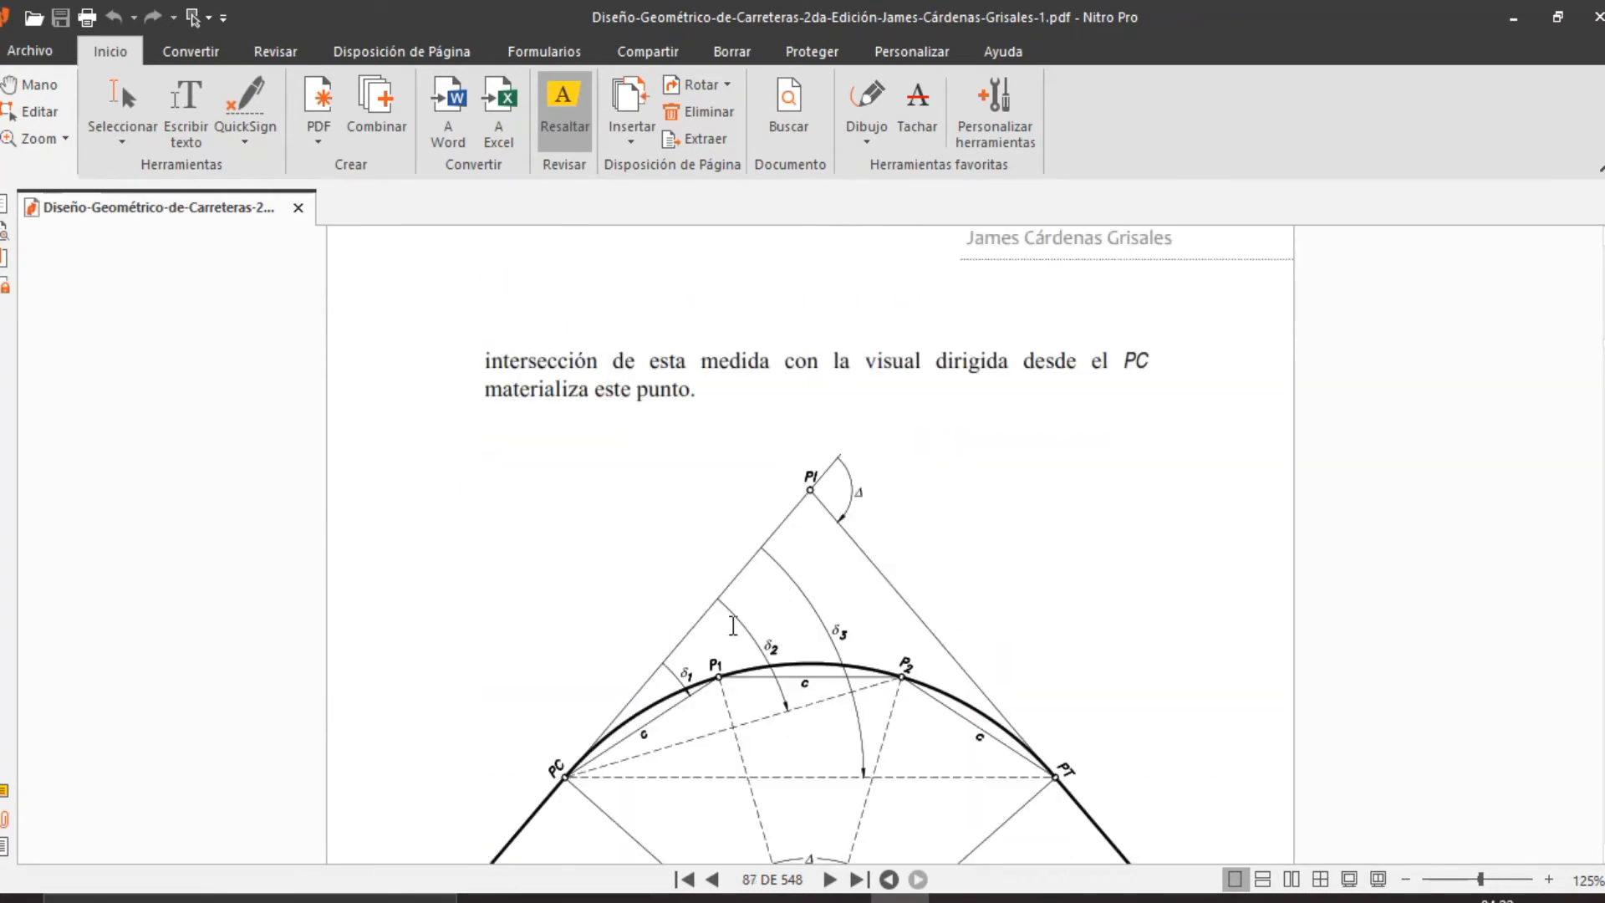
{"action": "scroll", "coordinate": [732, 625], "scroll_direction": "down", "scroll_amount": 15}
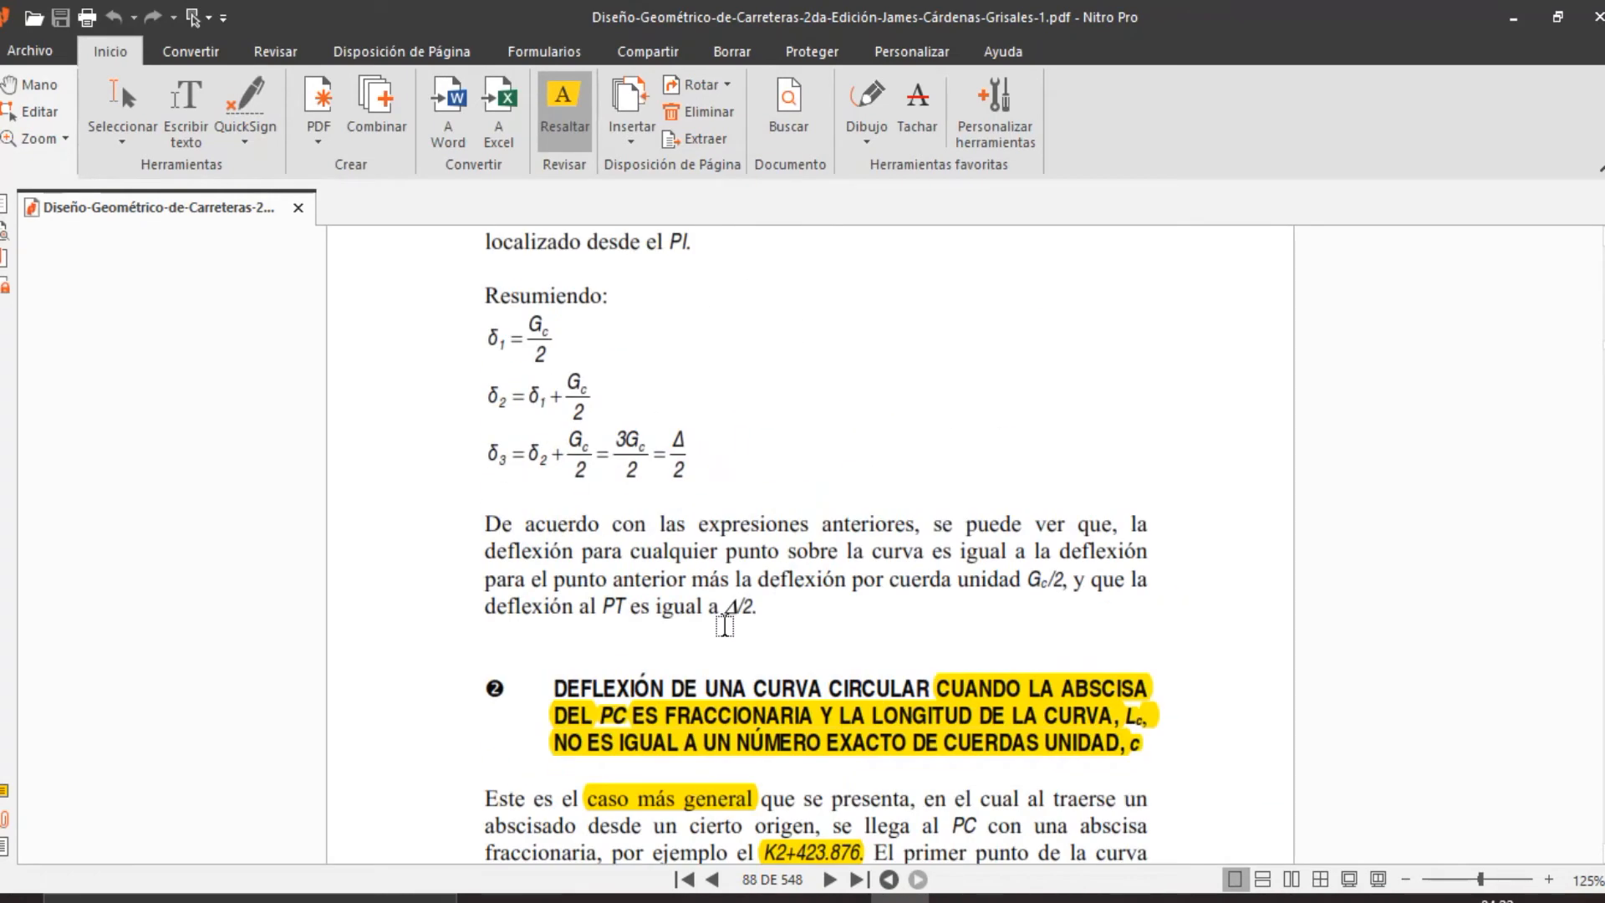
{"action": "scroll", "coordinate": [725, 625], "scroll_direction": "down", "scroll_amount": 5}
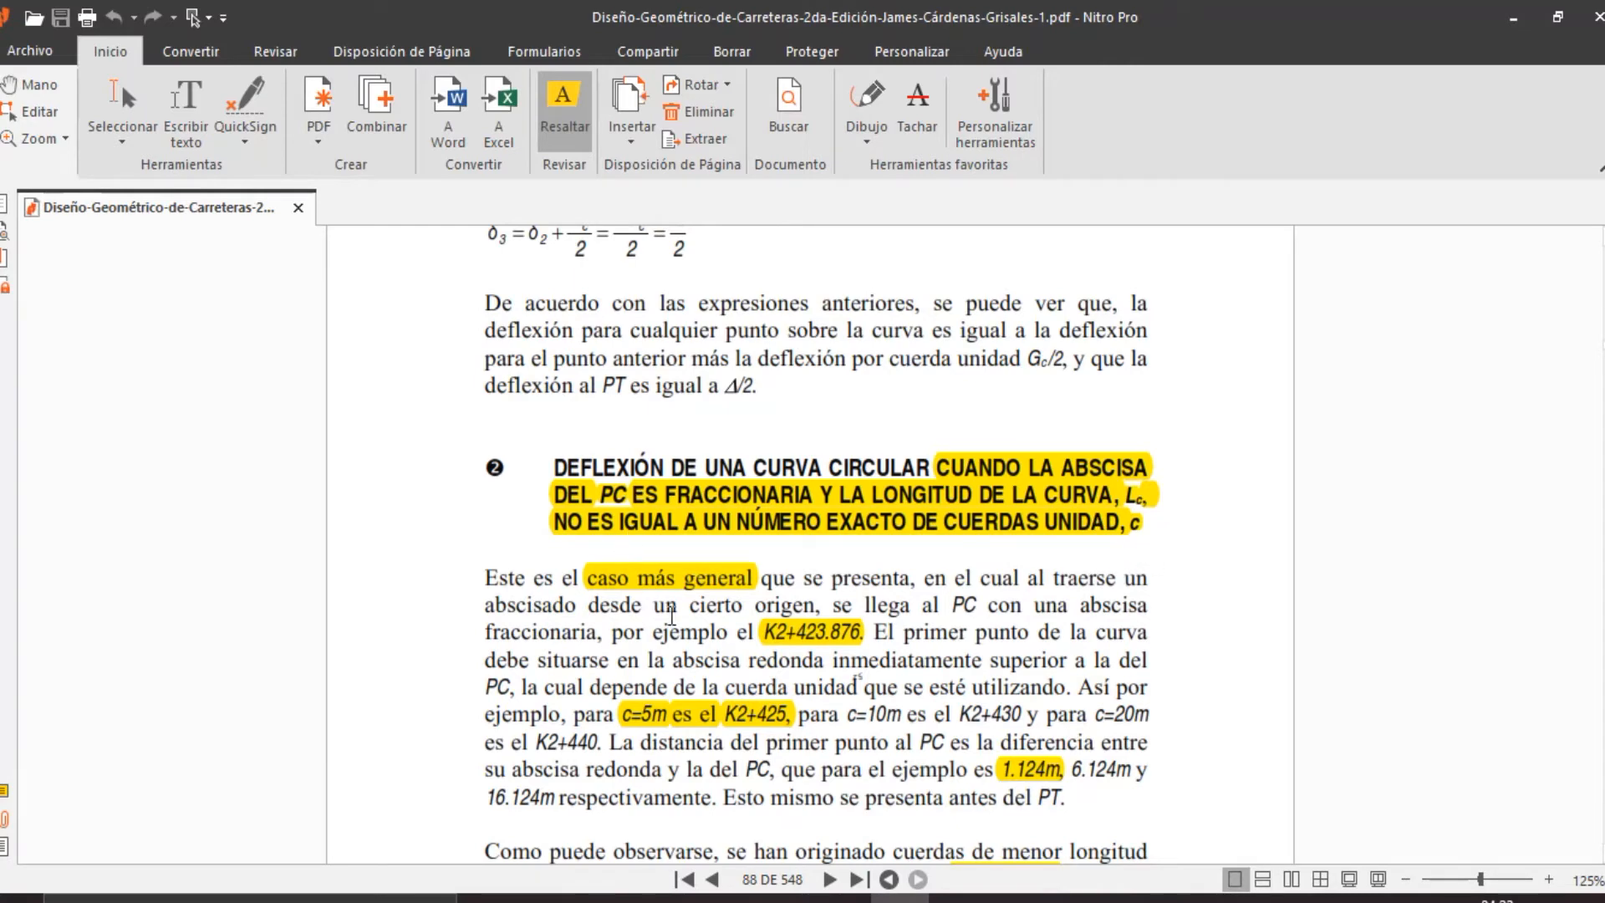
{"action": "scroll", "coordinate": [777, 604], "scroll_direction": "down", "scroll_amount": 2}
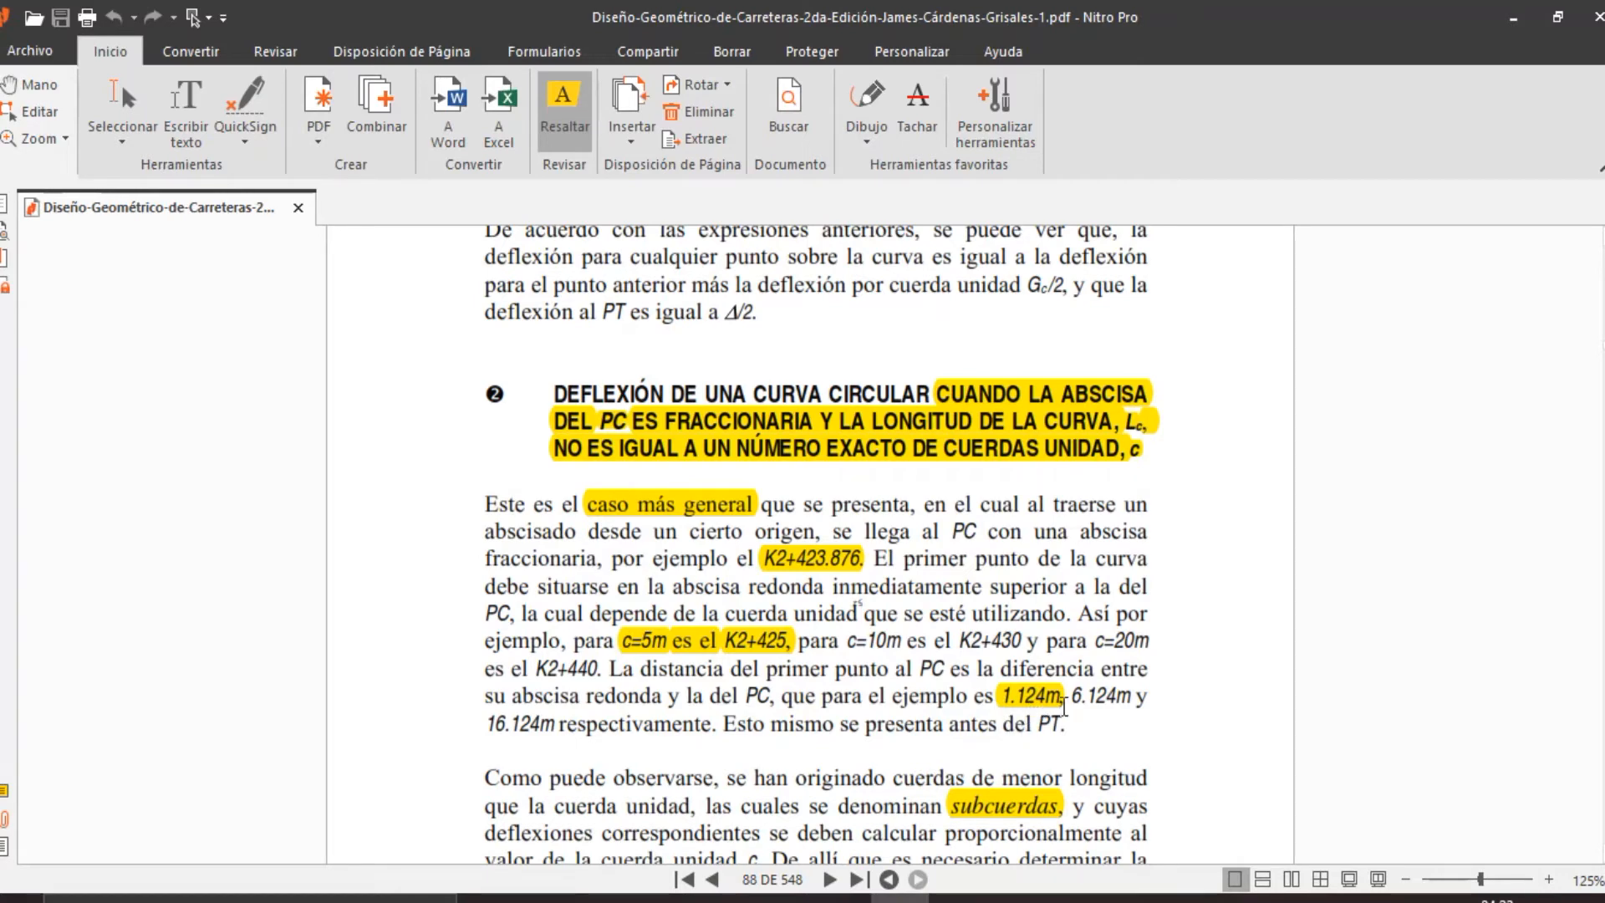
{"action": "scroll", "coordinate": [1069, 679], "scroll_direction": "down", "scroll_amount": 3}
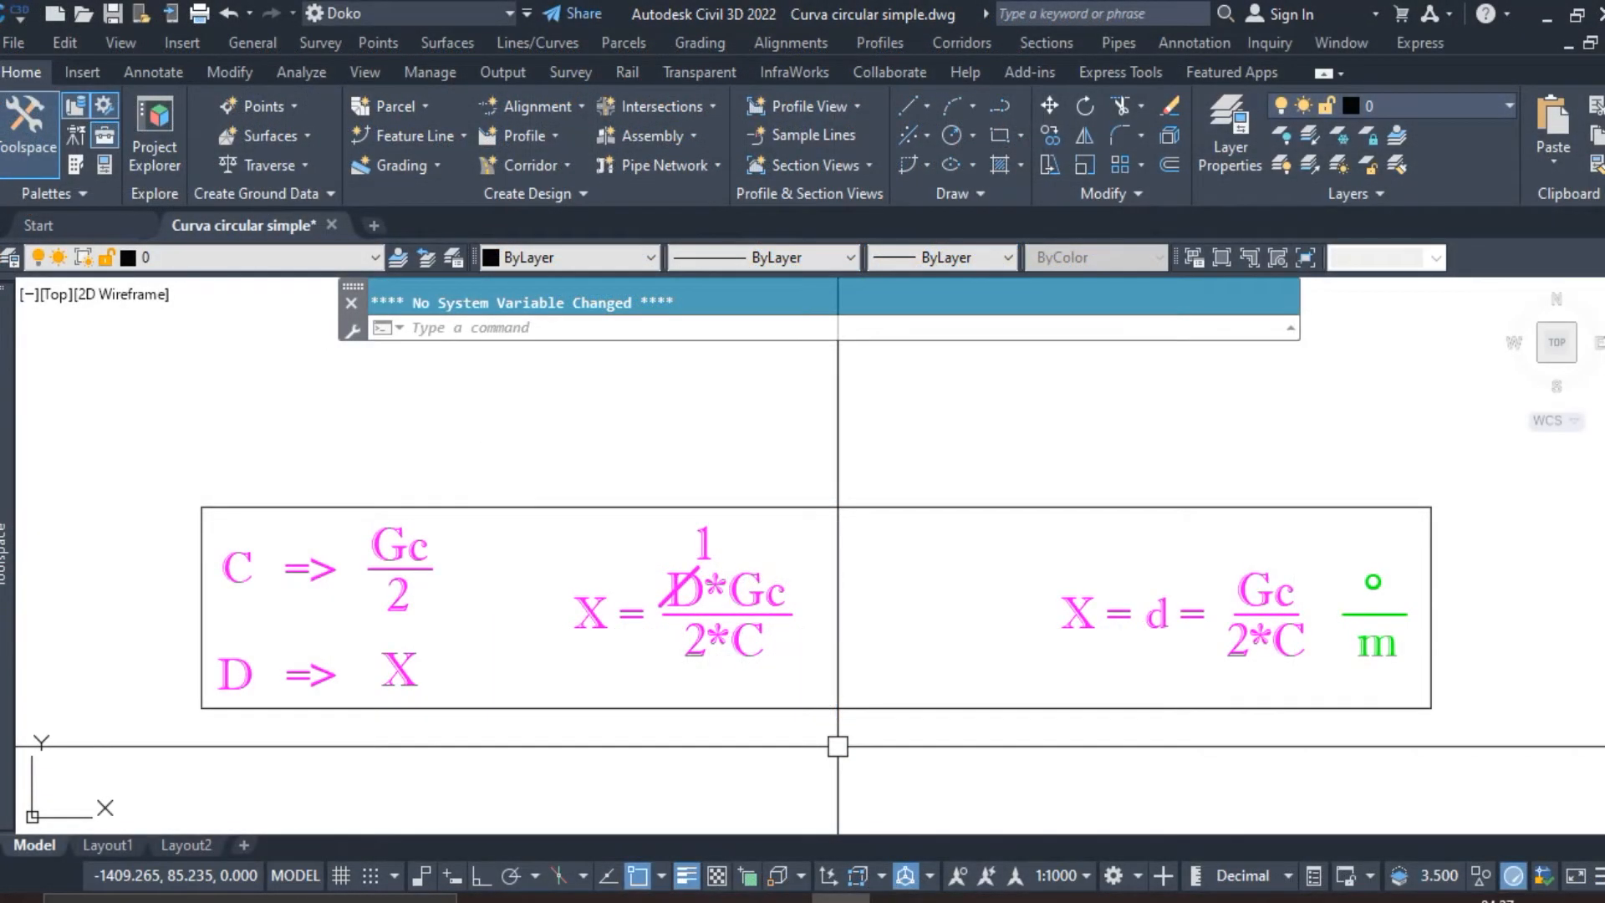
Switch to Civil 3D and examine the boxed derivation of the deflection per metre, from the C and D proportion to d = Gc/(2*C).
{"action": "middle_click_drag", "start_coordinate": [412, 616], "coordinate": [645, 627]}
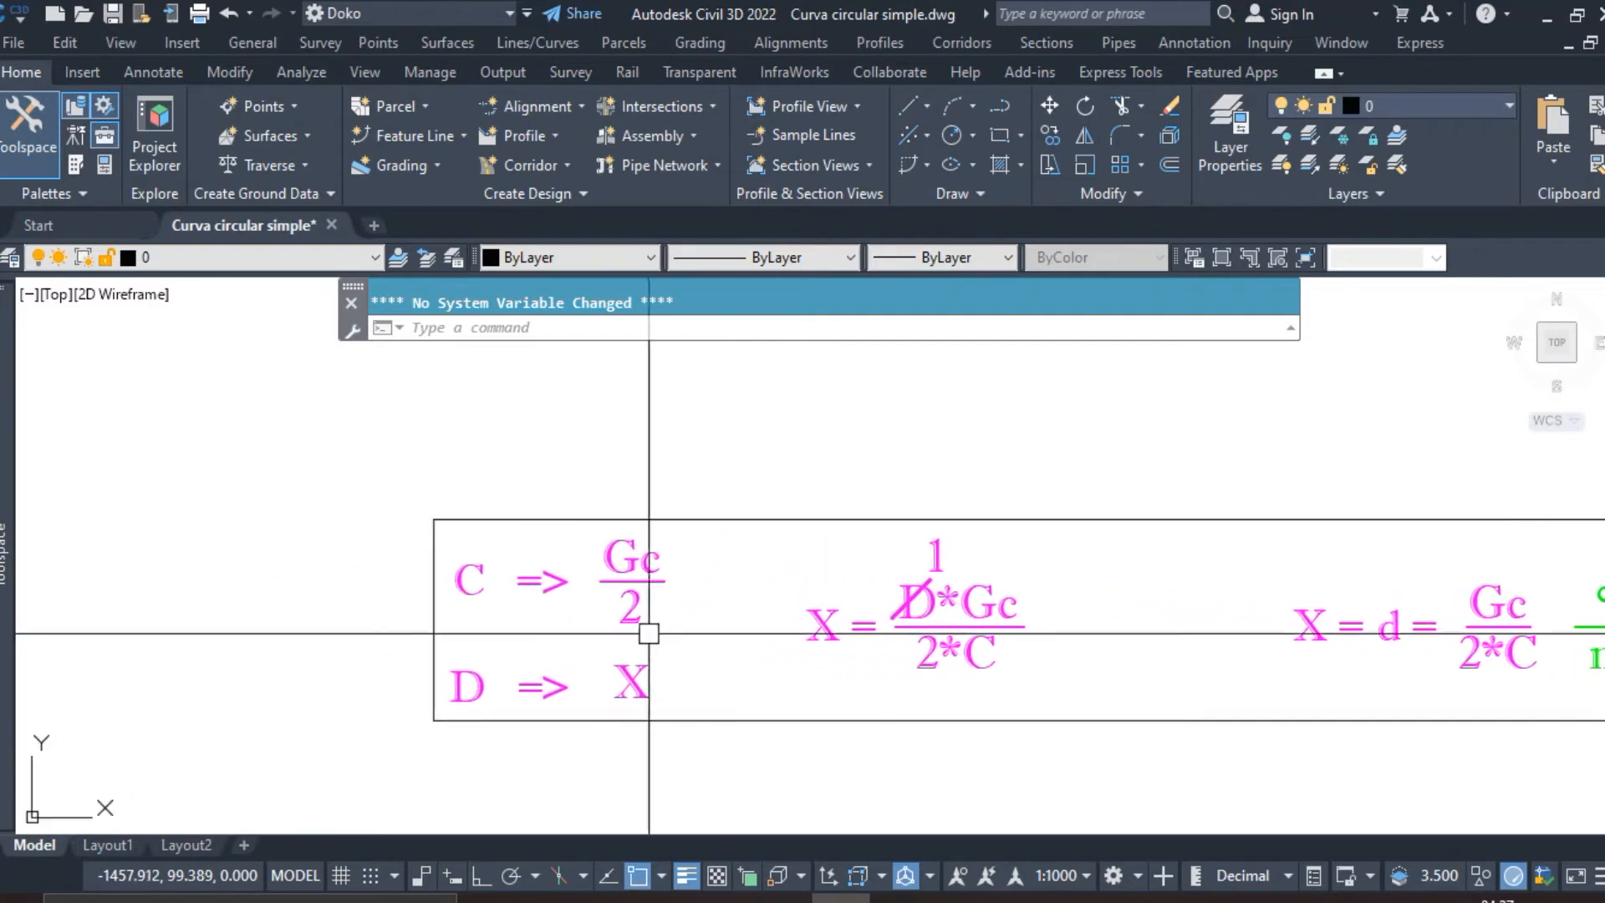
{"action": "scroll", "coordinate": [574, 650], "scroll_direction": "up", "scroll_amount": 2}
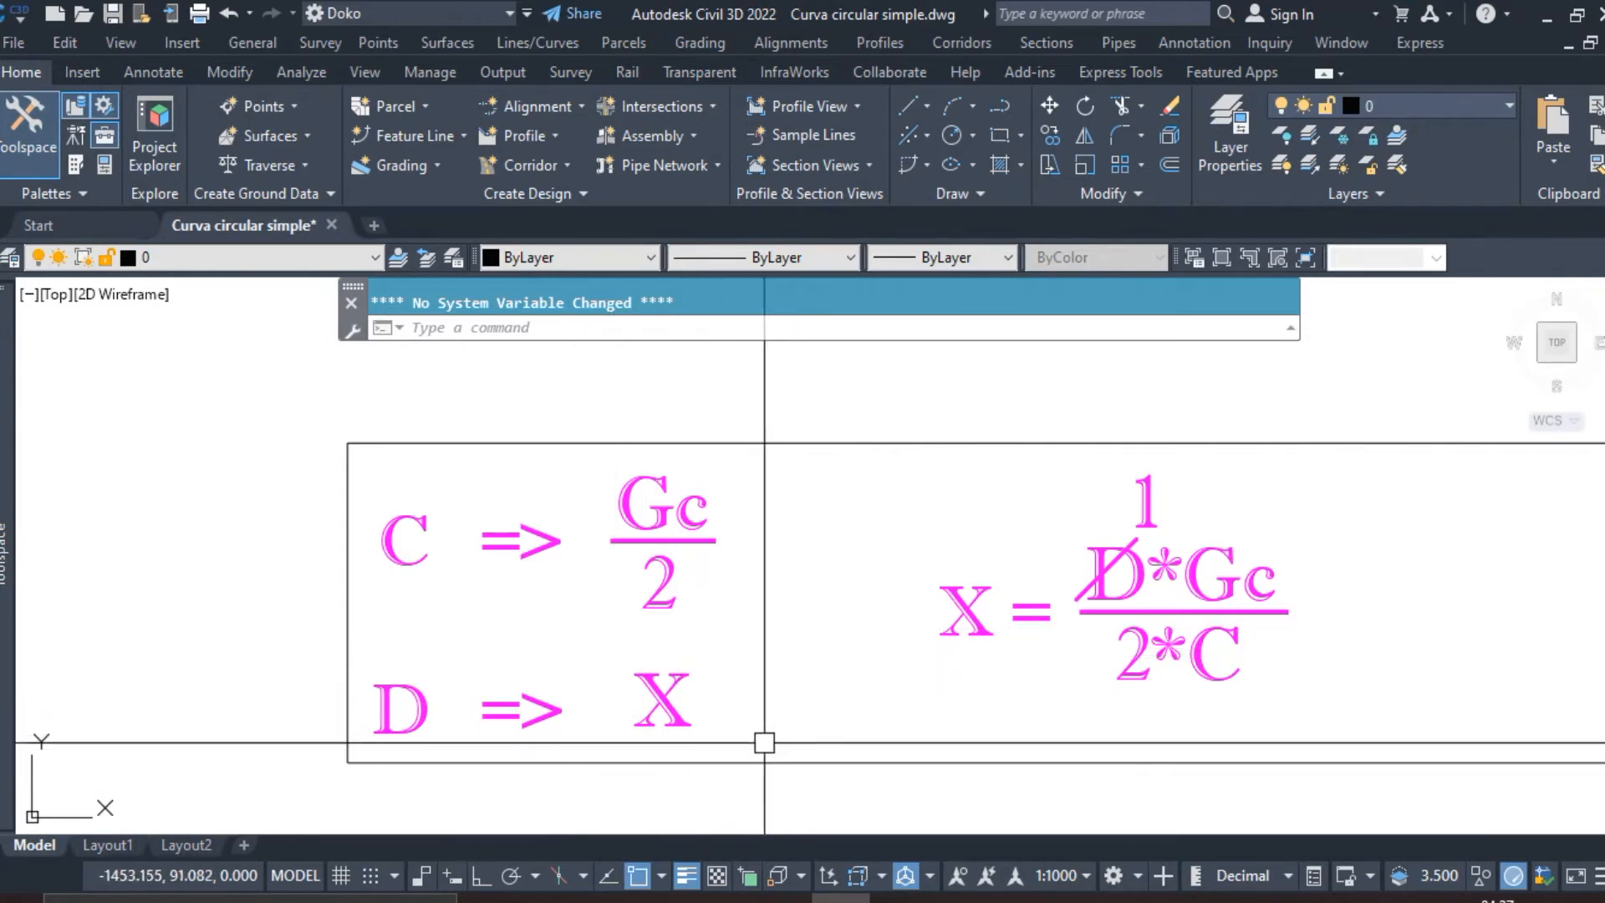
{"action": "mouse_move", "coordinate": [914, 745]}
{"action": "middle_mouse_down"}
{"action": "mouse_move", "coordinate": [519, 745]}
{"action": "mouse_move", "coordinate": [596, 722]}
{"action": "middle_mouse_up"}
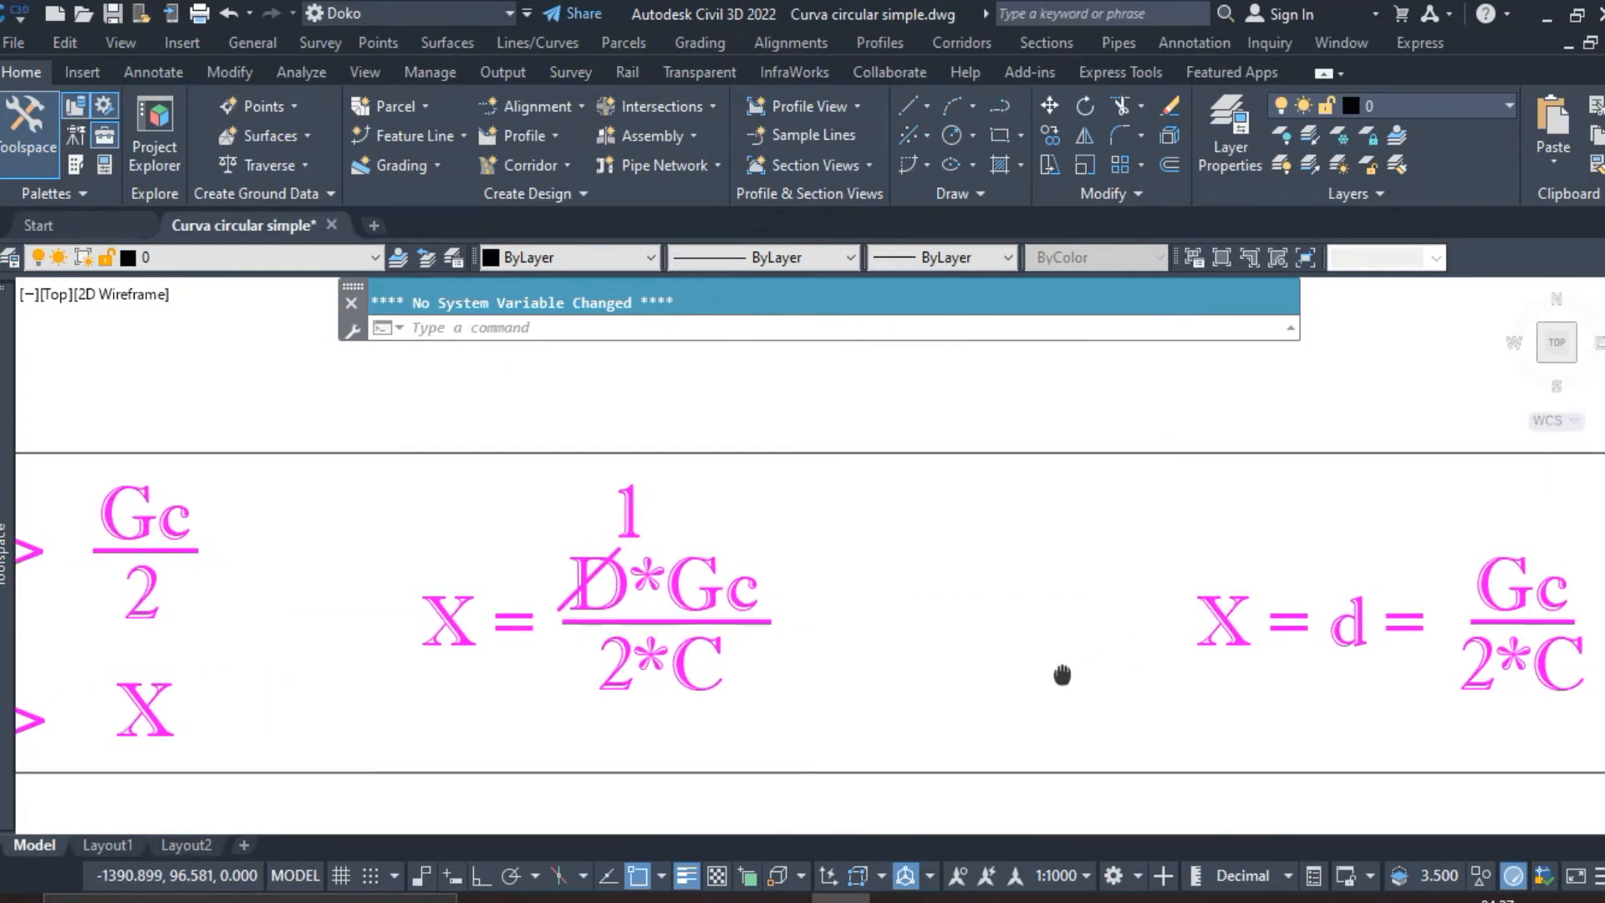
{"action": "middle_click_drag", "start_coordinate": [1060, 670], "coordinate": [472, 685]}
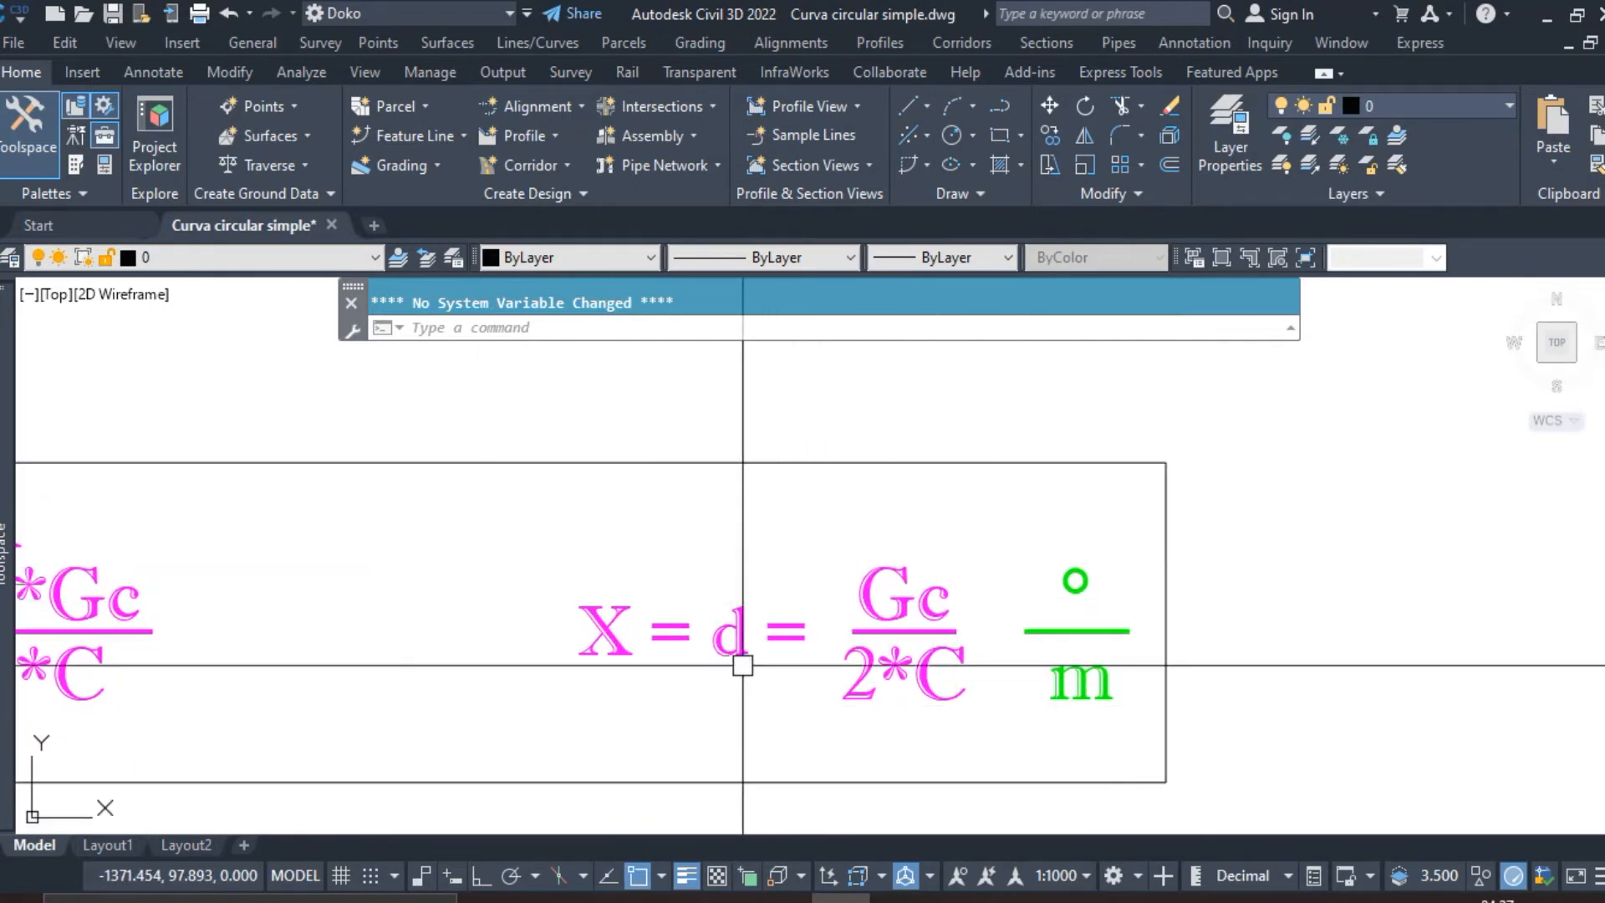
{"action": "middle_click_drag", "start_coordinate": [877, 688], "coordinate": [744, 661]}
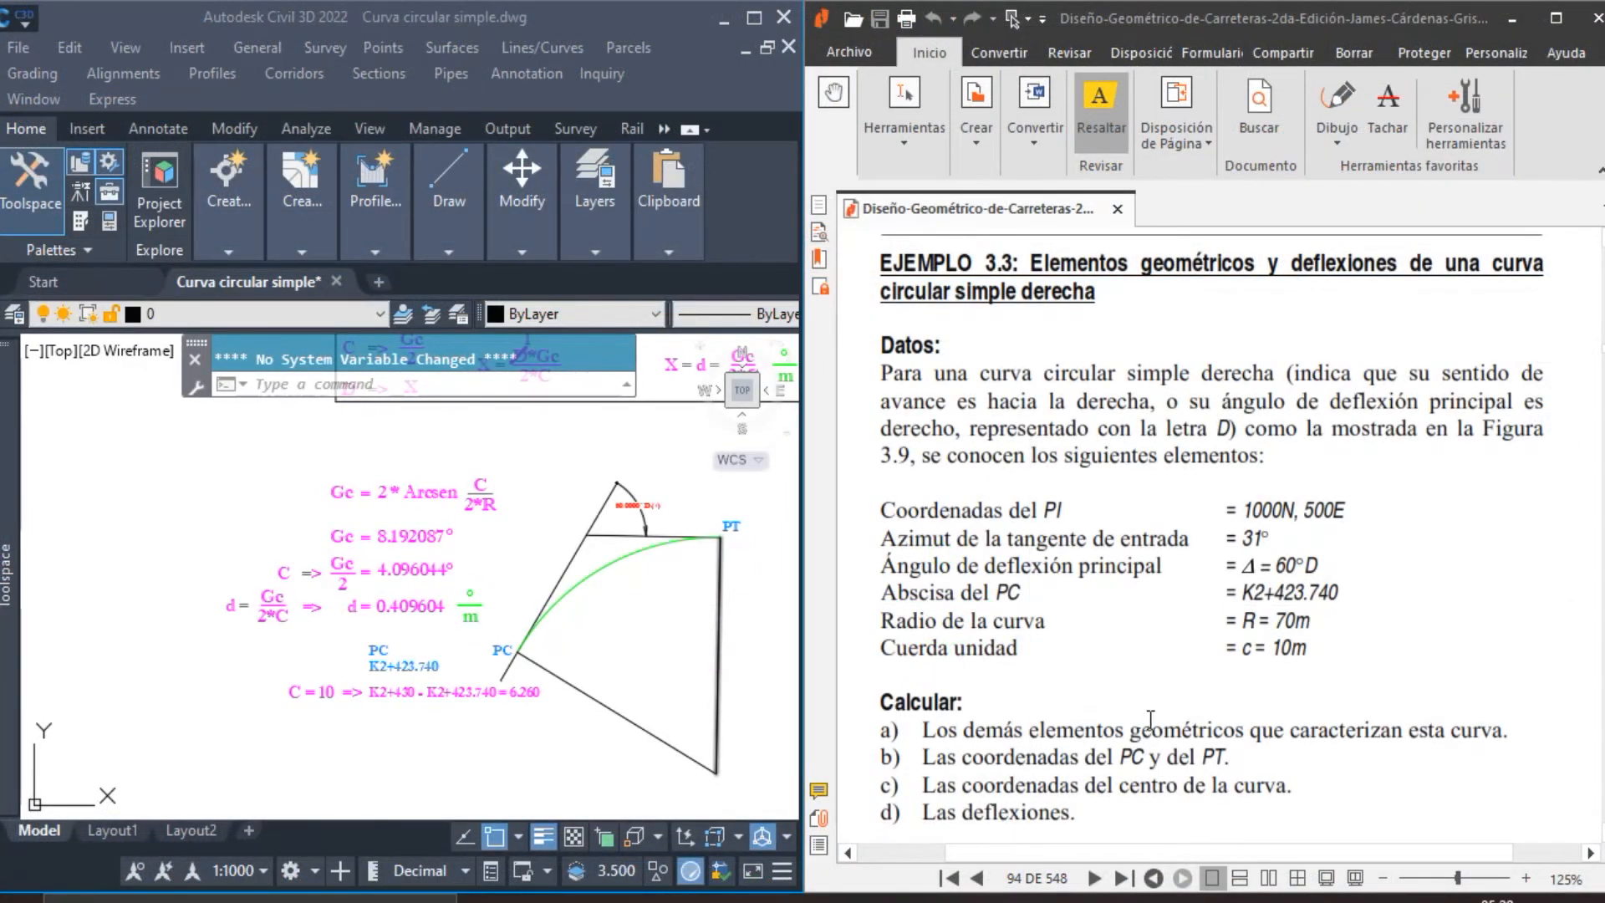
Review the given data and figure of Example 3.3 in the PDF alongside the curve's deflection calculations in the drawing.
{"action": "left_click", "coordinate": [1016, 393]}
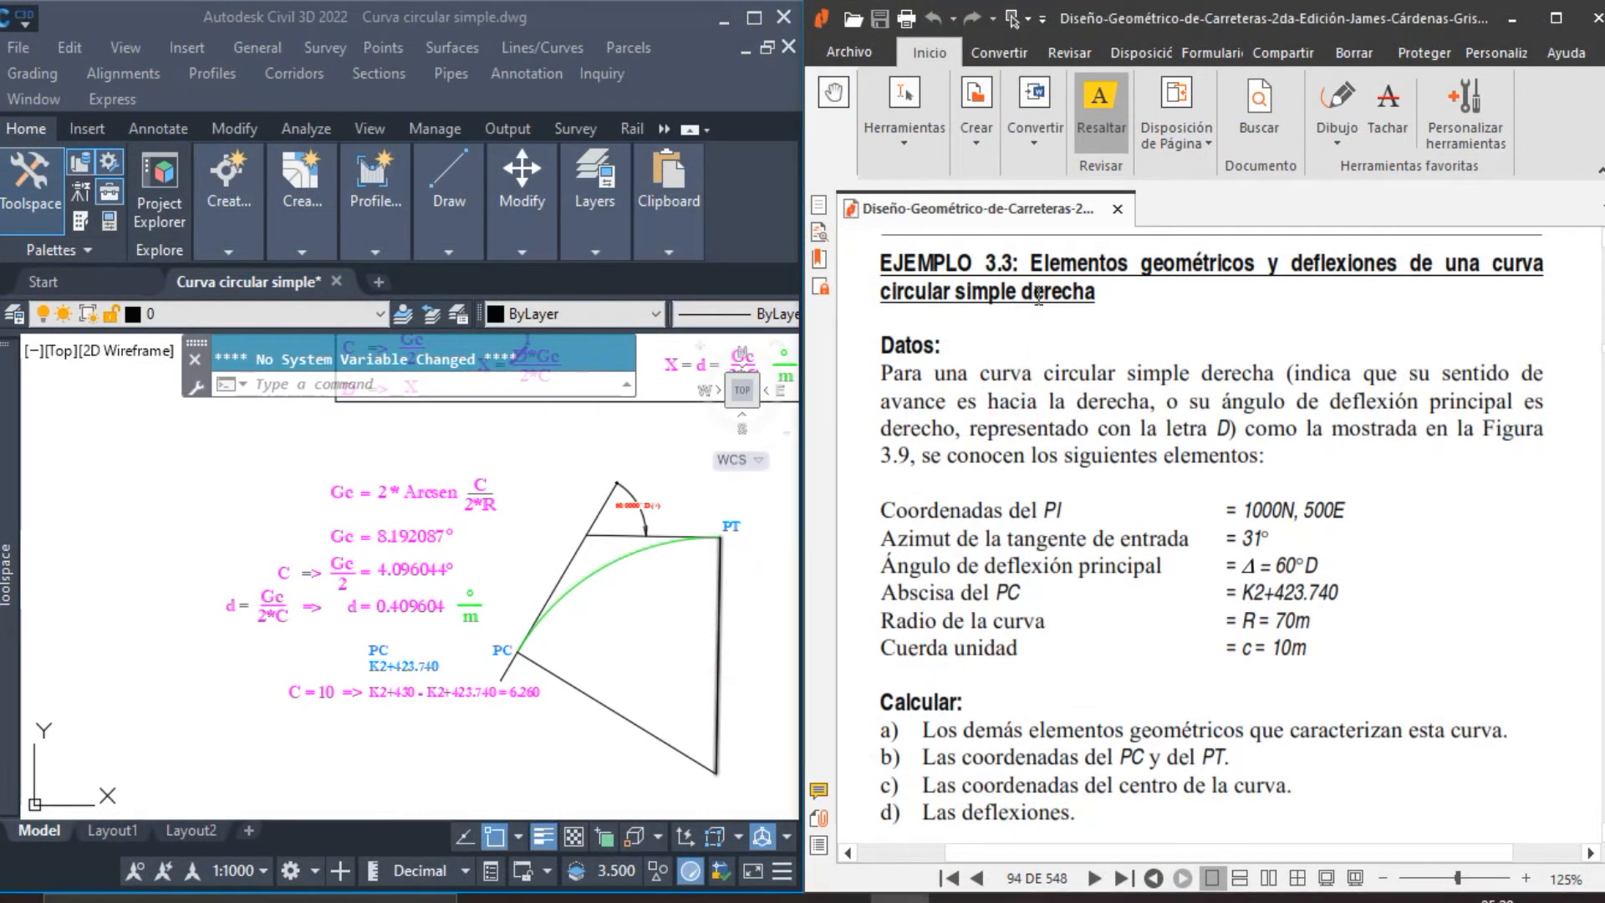
{"action": "scroll", "coordinate": [967, 540], "scroll_direction": "down", "scroll_amount": 3}
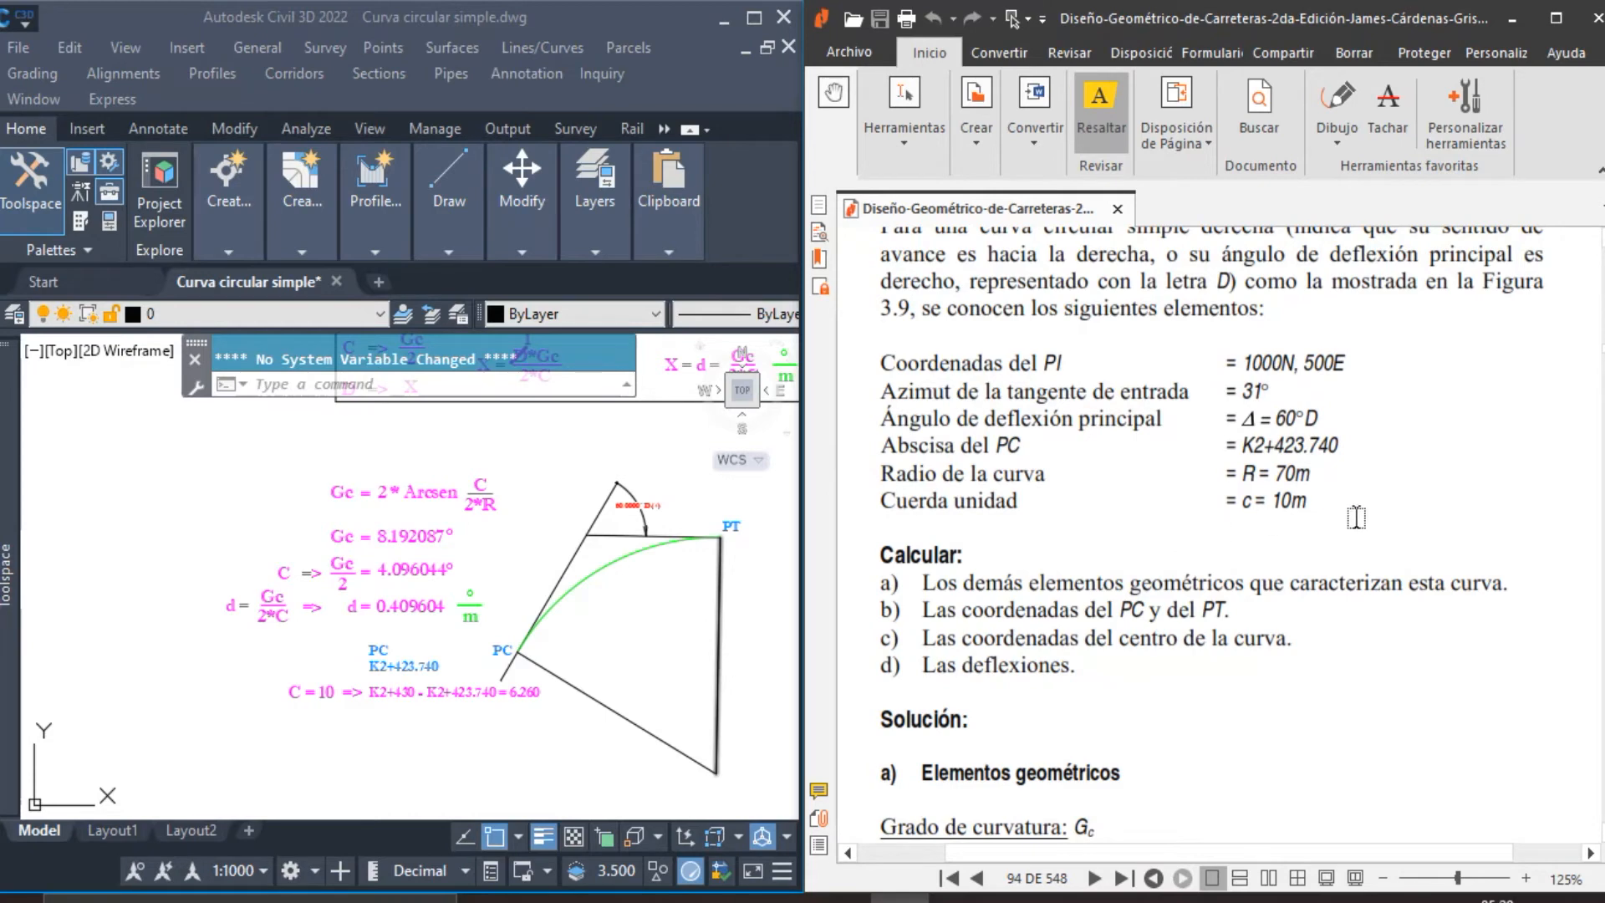
{"action": "scroll", "coordinate": [1124, 502], "scroll_direction": "down", "scroll_amount": 10}
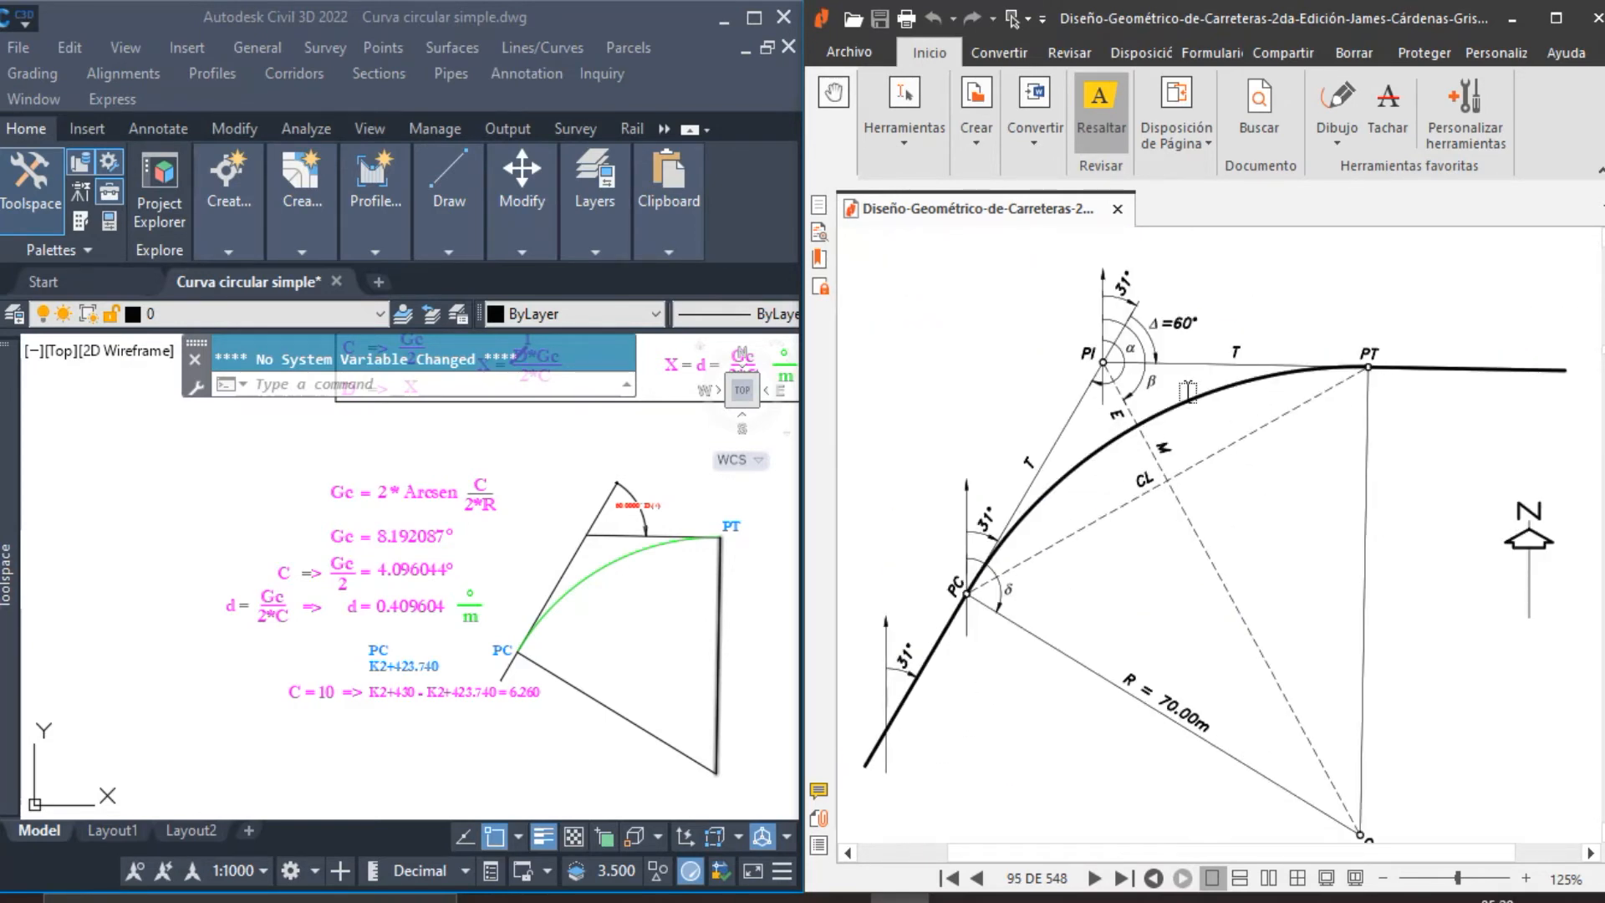
{"action": "middle_click_drag", "start_coordinate": [640, 628], "coordinate": [567, 597]}
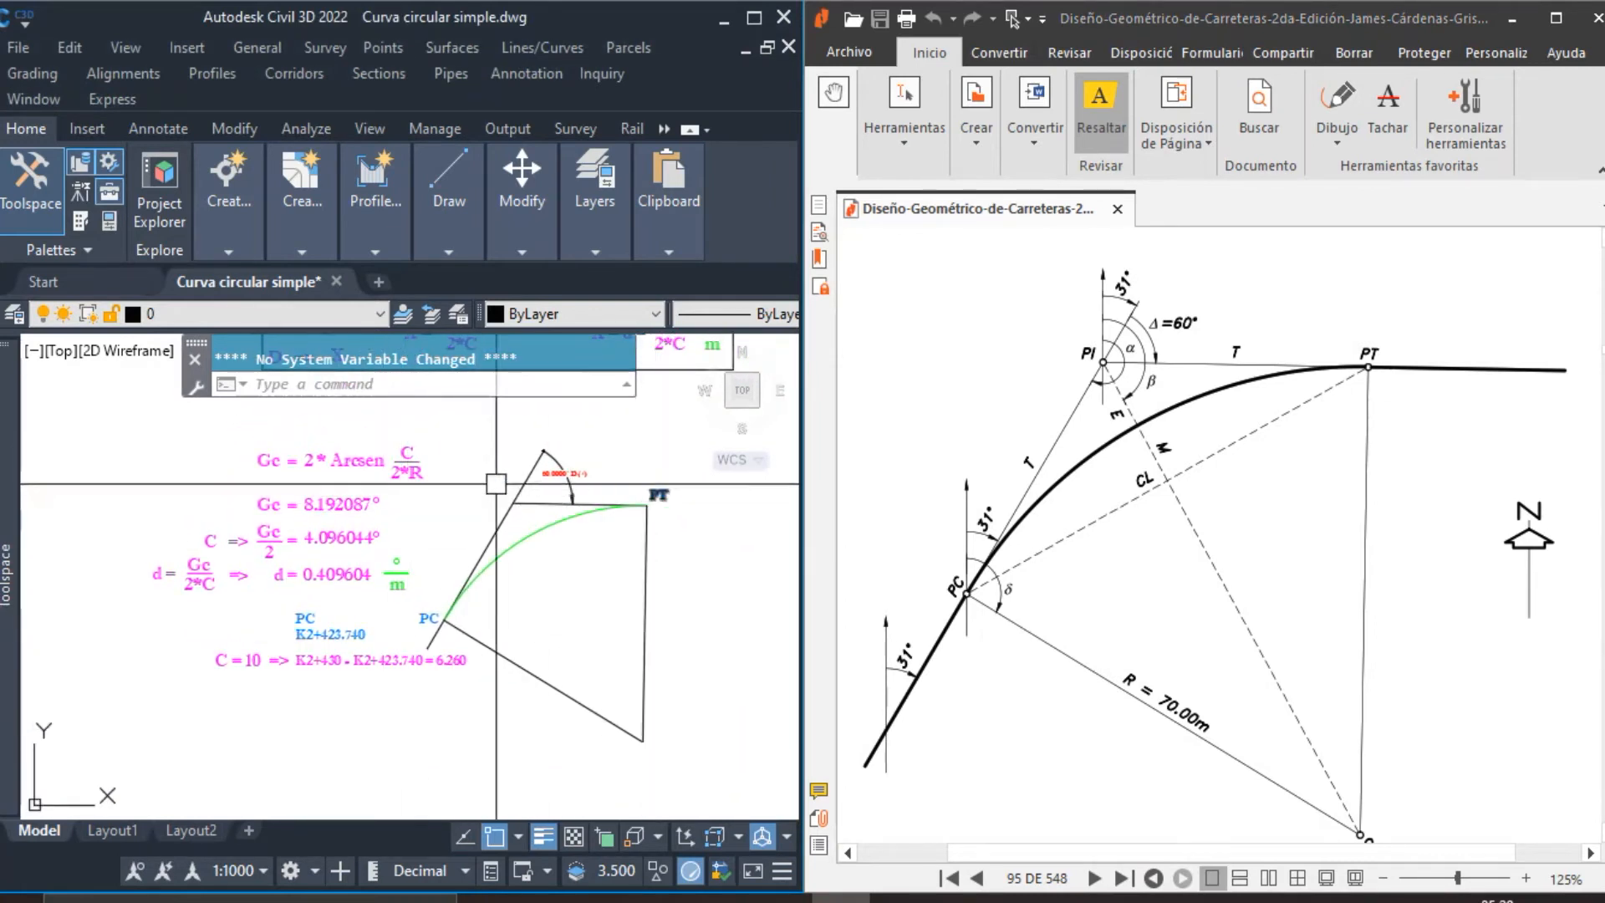
{"action": "scroll", "coordinate": [327, 713], "scroll_direction": "up", "scroll_amount": 2}
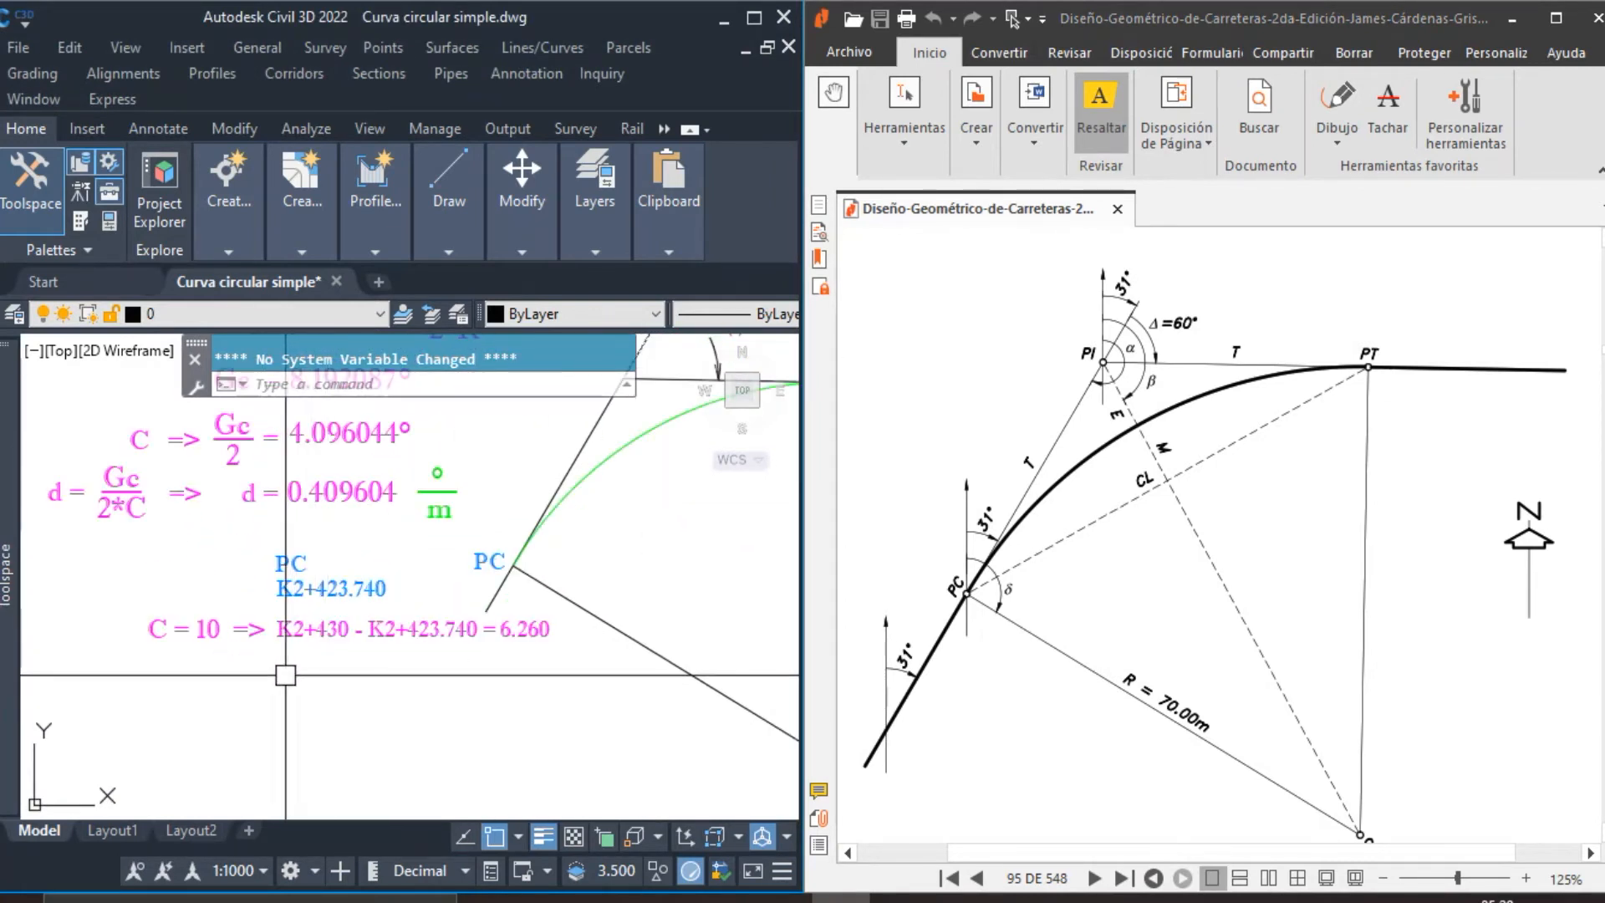
{"action": "middle_click_drag", "start_coordinate": [273, 667], "coordinate": [279, 699]}
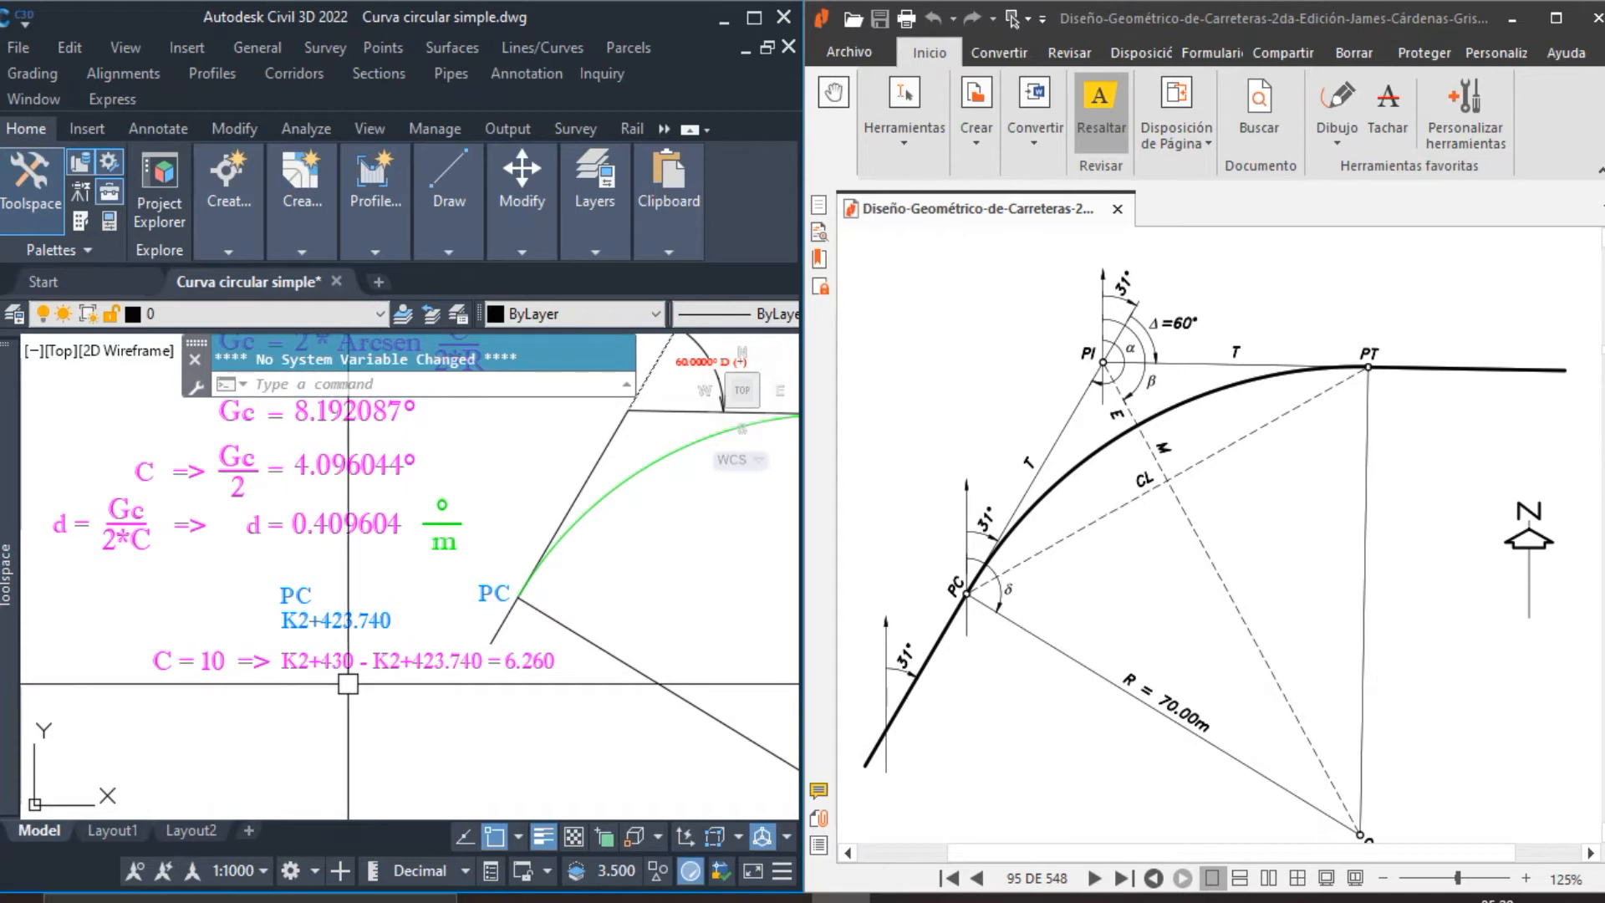
Review the Gc, Gc/2 and deflection-per-metre calculations beside the curve's PC.
{"action": "middle_click_drag", "start_coordinate": [361, 687], "coordinate": [365, 707]}
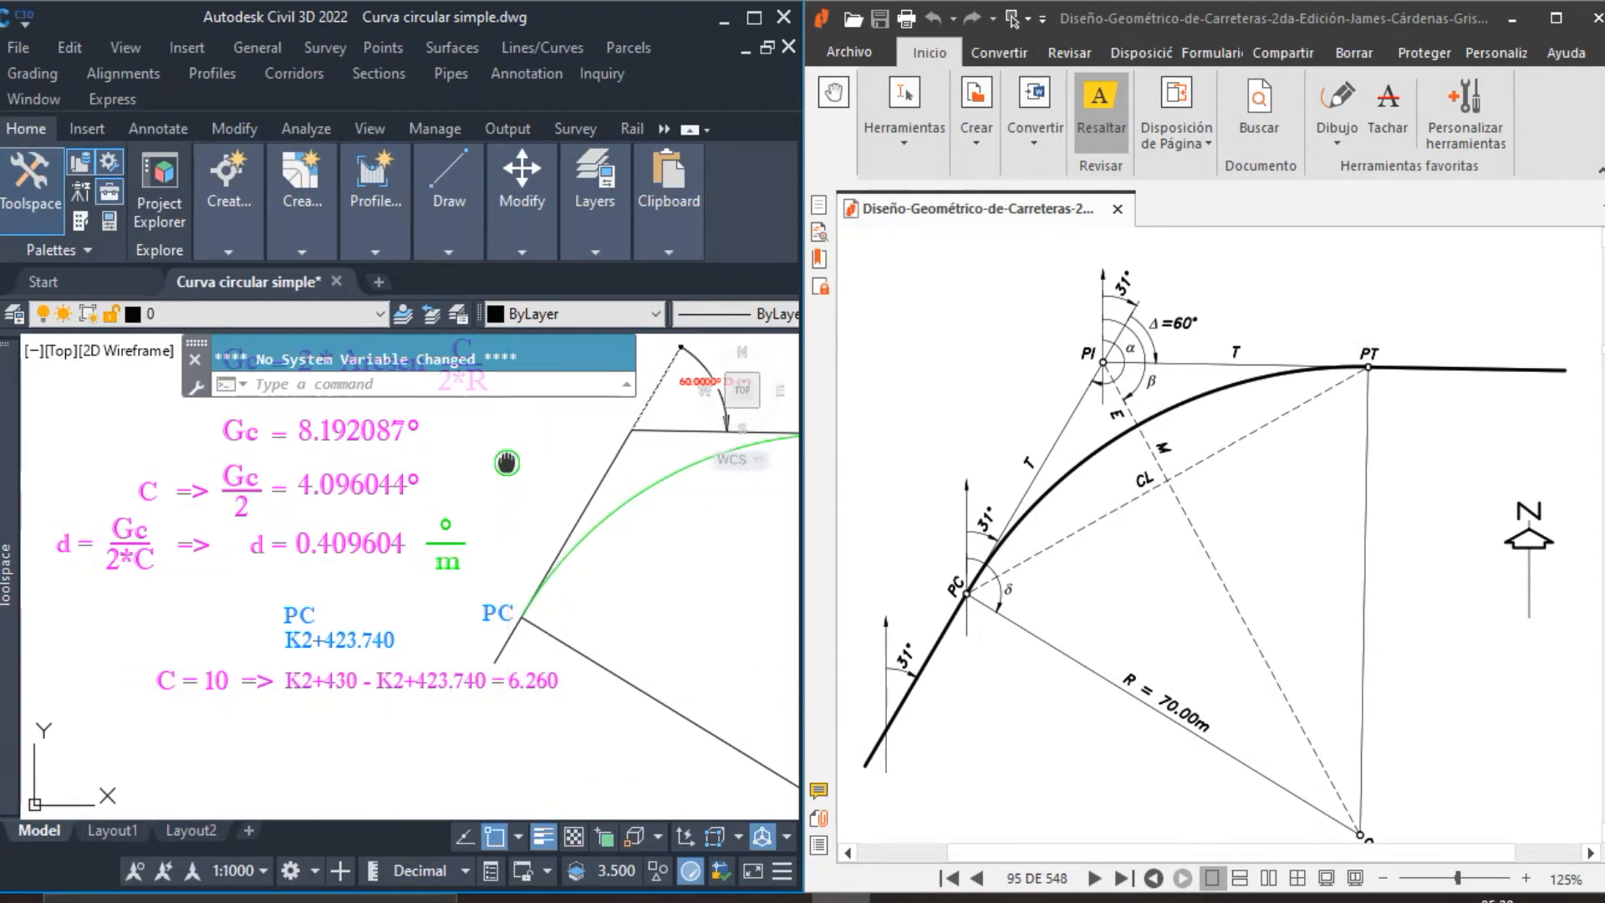
{"action": "middle_click_drag", "start_coordinate": [505, 454], "coordinate": [505, 554]}
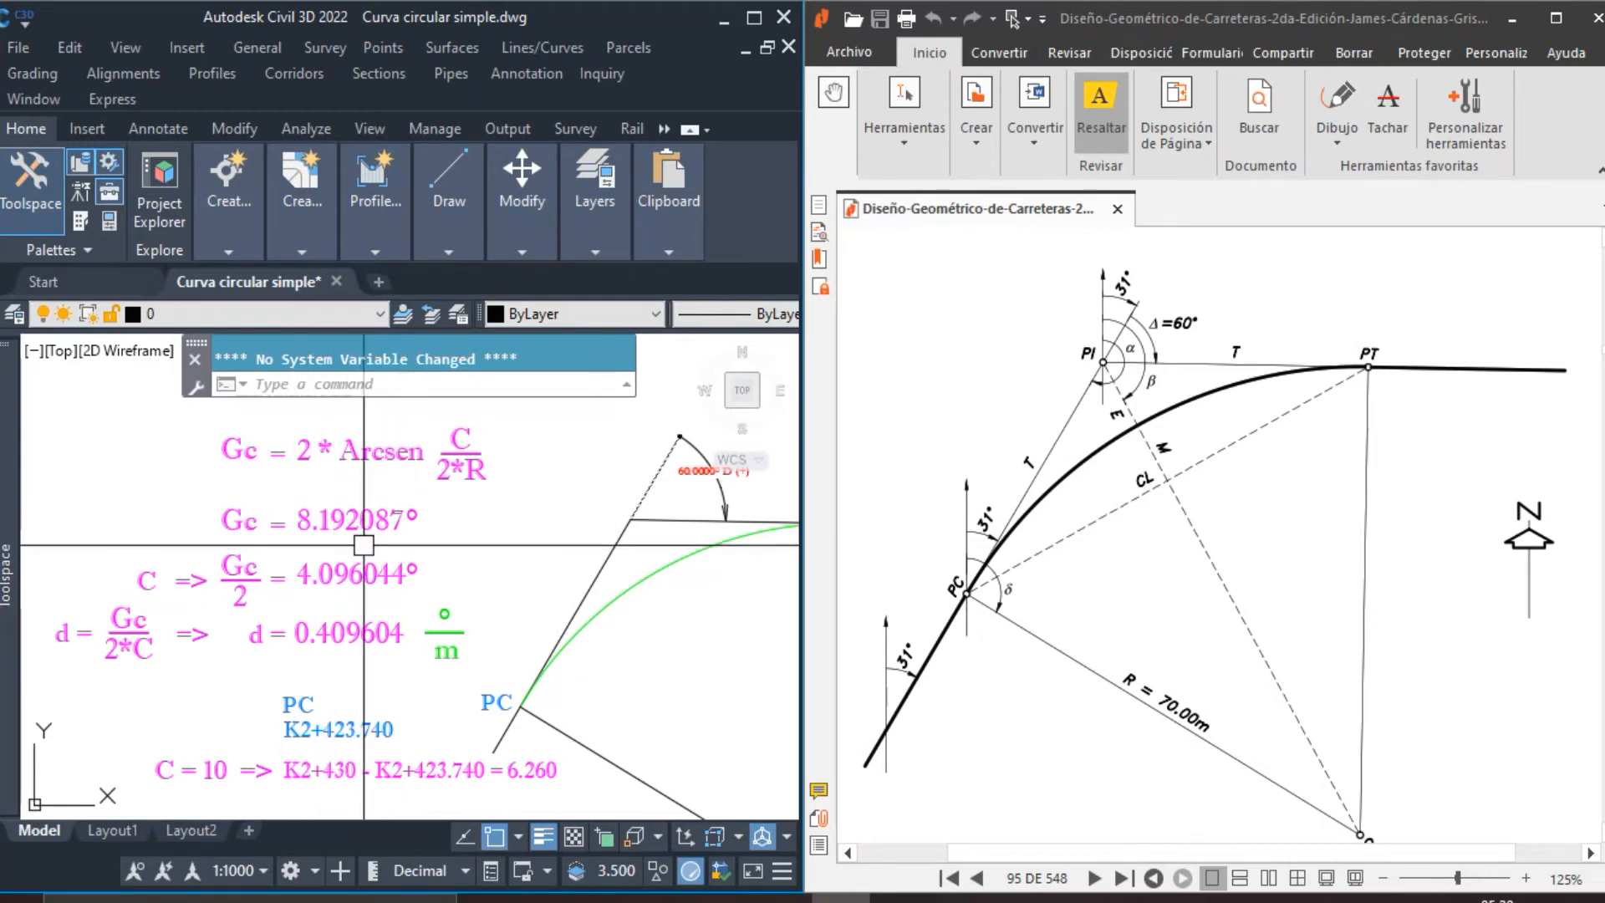
{"action": "middle_click_drag", "start_coordinate": [365, 577], "coordinate": [384, 529]}
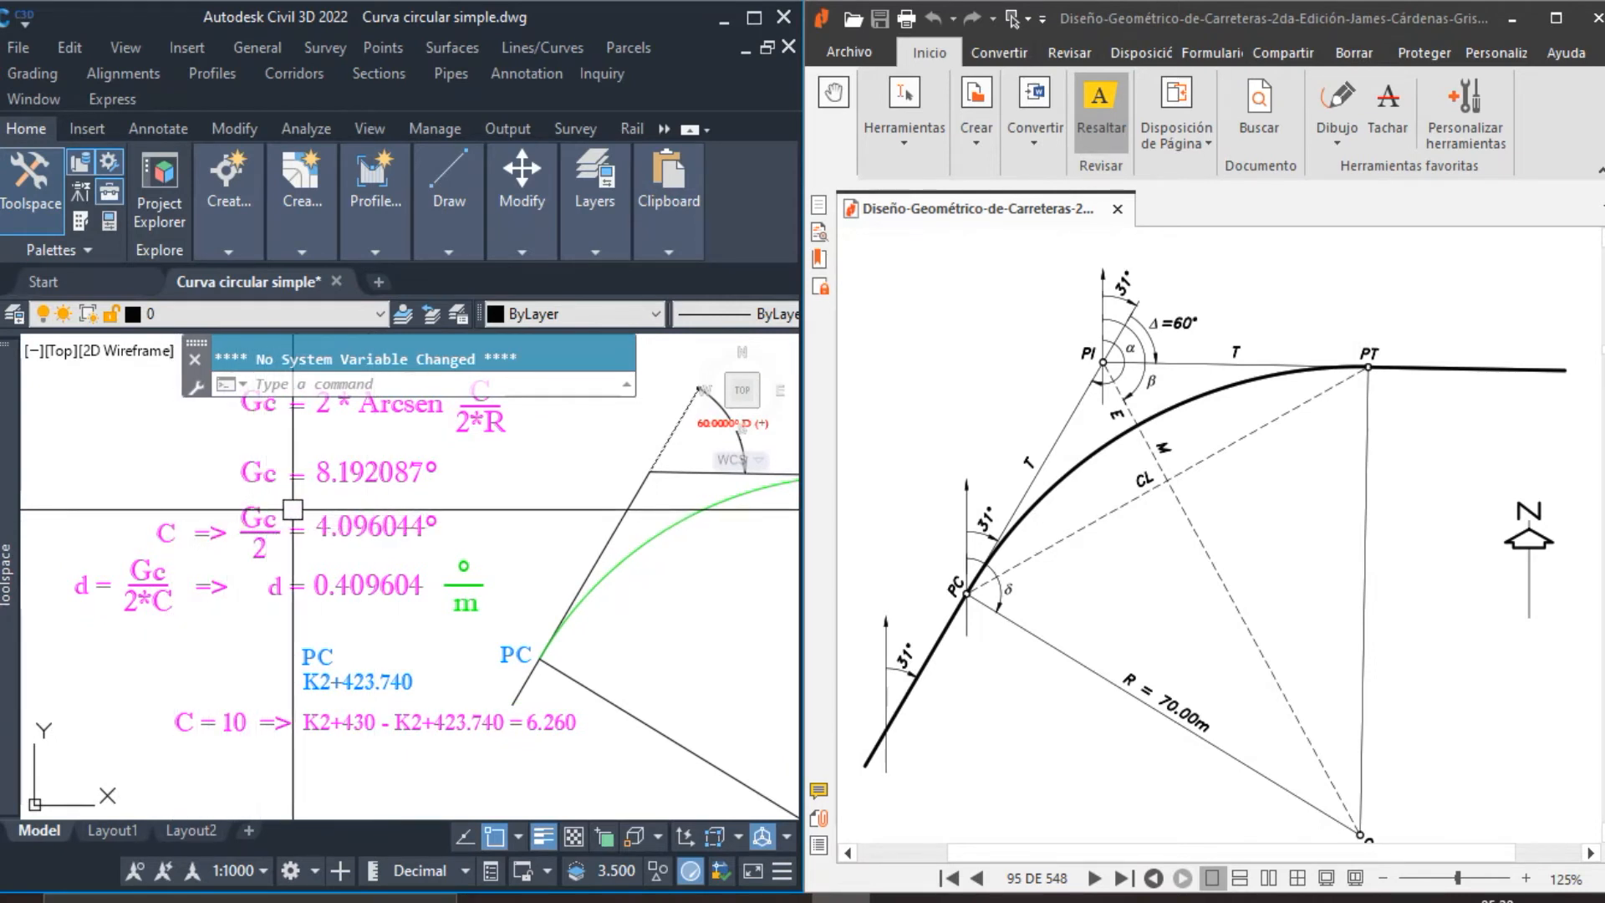
{"action": "middle_click_drag", "start_coordinate": [255, 552], "coordinate": [273, 555]}
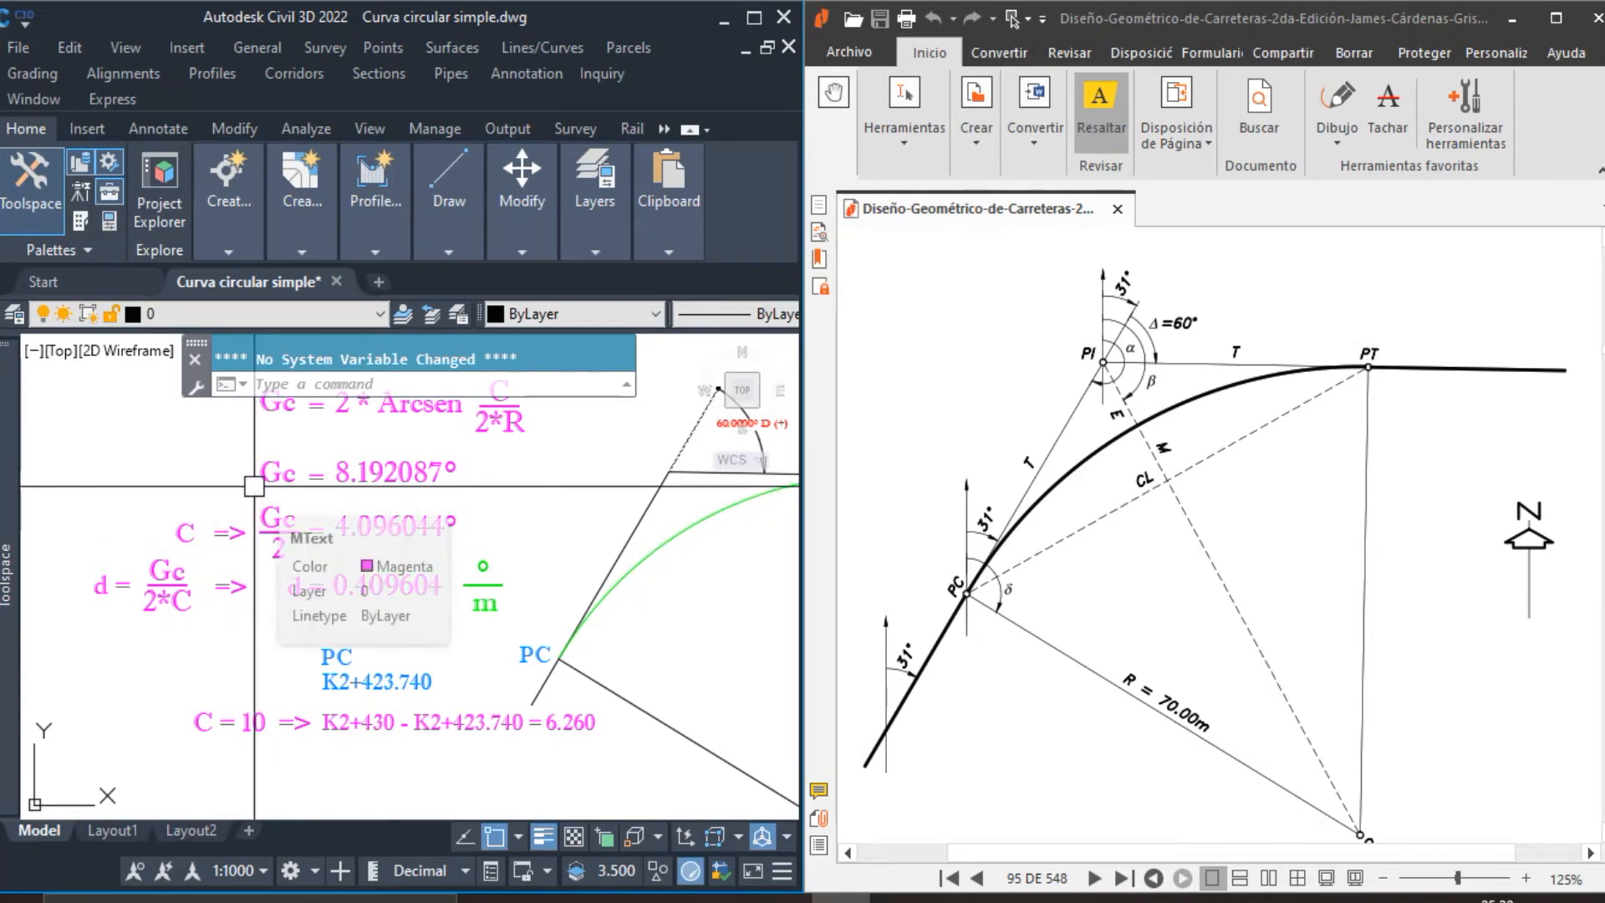
{"action": "middle_click_drag", "start_coordinate": [272, 553], "coordinate": [286, 519]}
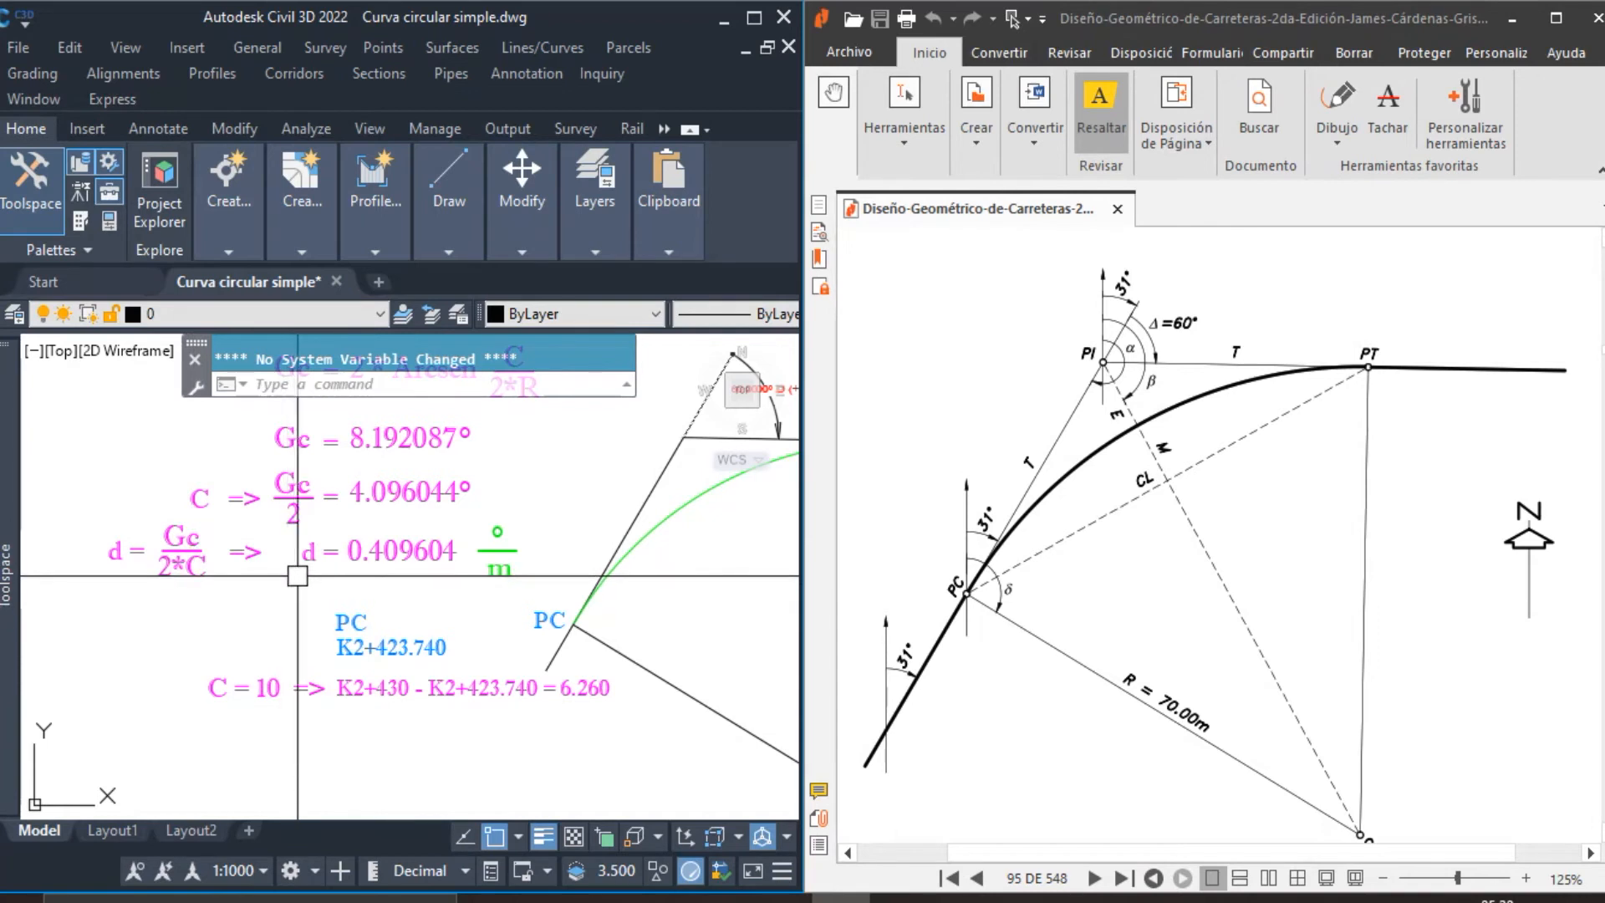
{"action": "middle_click_drag", "start_coordinate": [321, 577], "coordinate": [286, 603]}
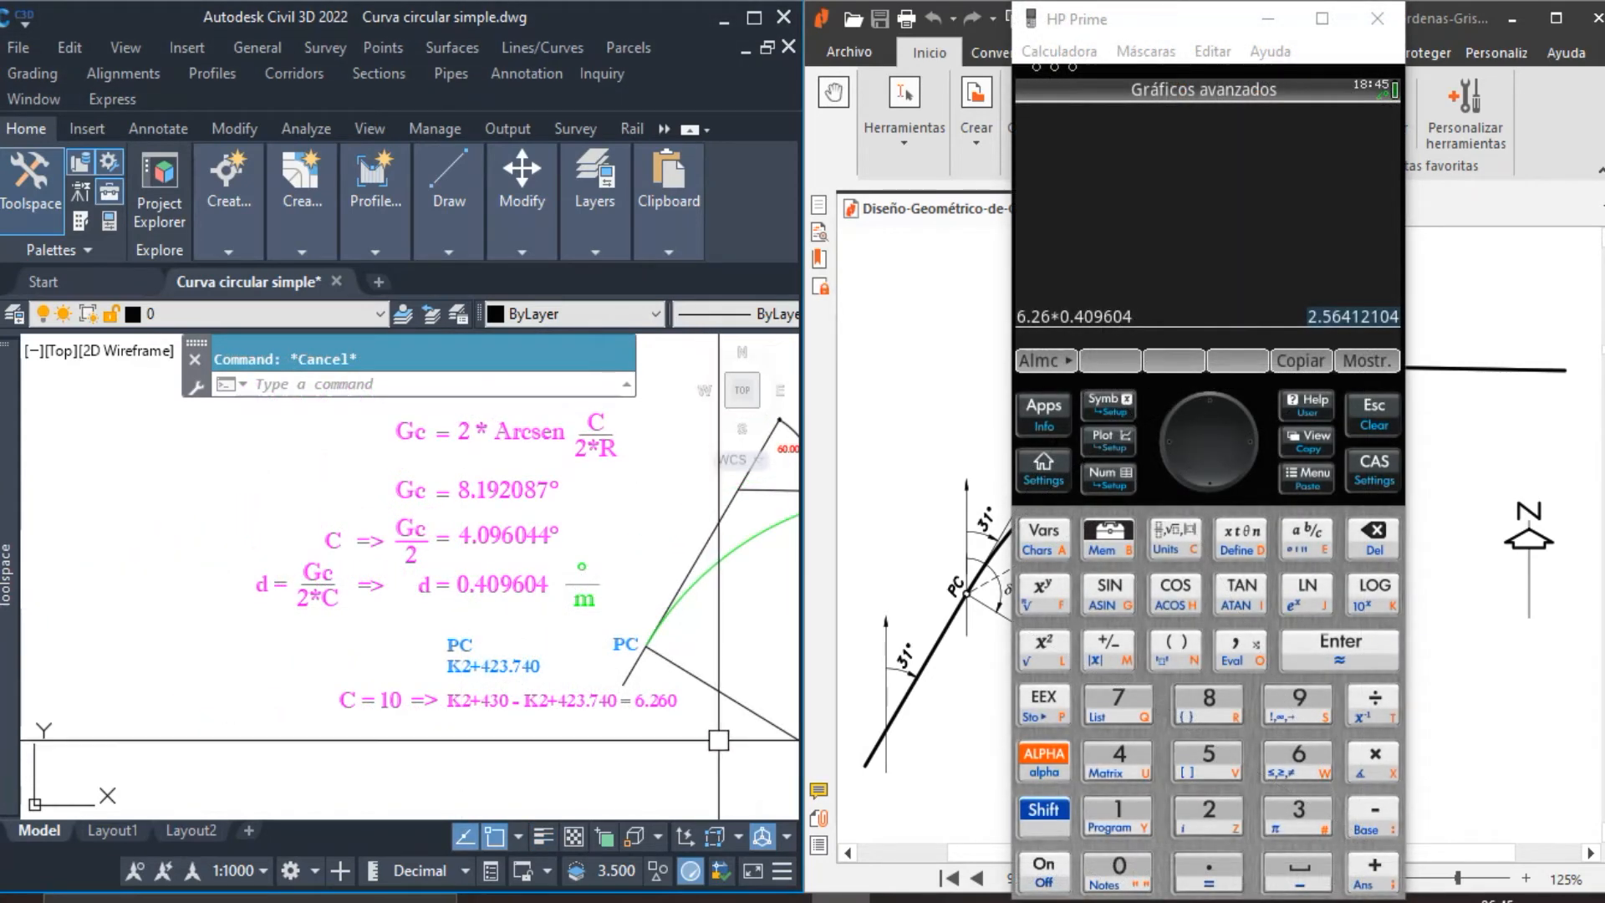
Examine the first sub-chord subtraction K2+430 - K2+423.740 under the PC abscissa, together with the d value it is multiplied by.
{"action": "scroll", "coordinate": [692, 764], "scroll_direction": "up", "scroll_amount": 2}
{"action": "scroll", "coordinate": [680, 679], "scroll_direction": "up", "scroll_amount": 2}
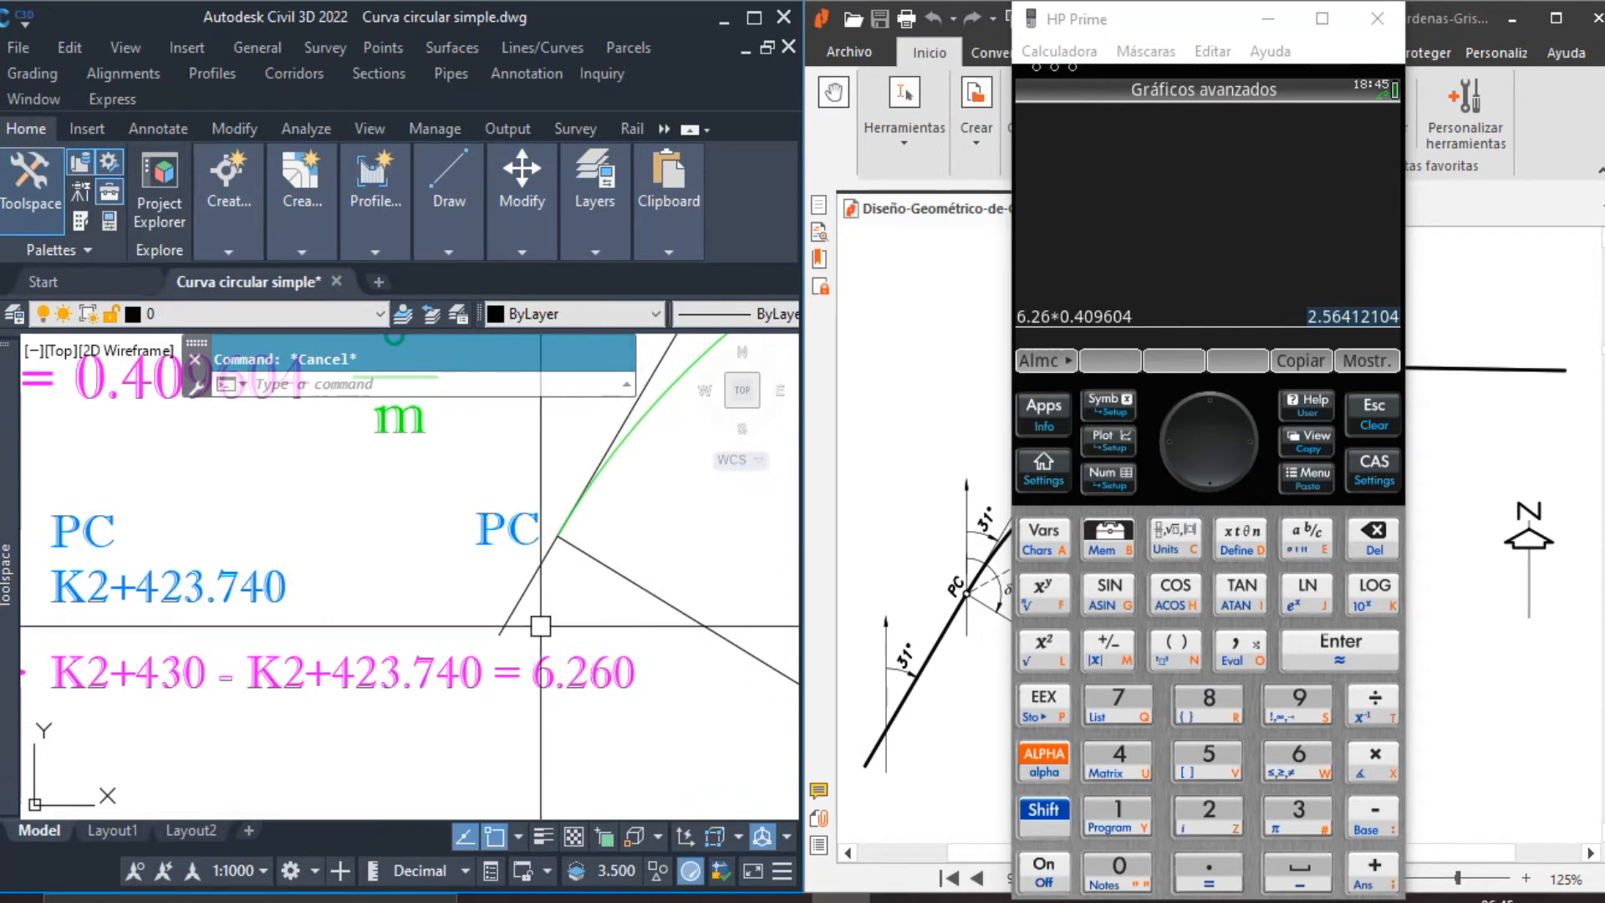
{"action": "mouse_move", "coordinate": [373, 735]}
{"action": "middle_mouse_down"}
{"action": "mouse_move", "coordinate": [512, 745]}
{"action": "mouse_move", "coordinate": [535, 739]}
{"action": "mouse_move", "coordinate": [454, 730]}
{"action": "mouse_move", "coordinate": [622, 692]}
{"action": "middle_mouse_up"}
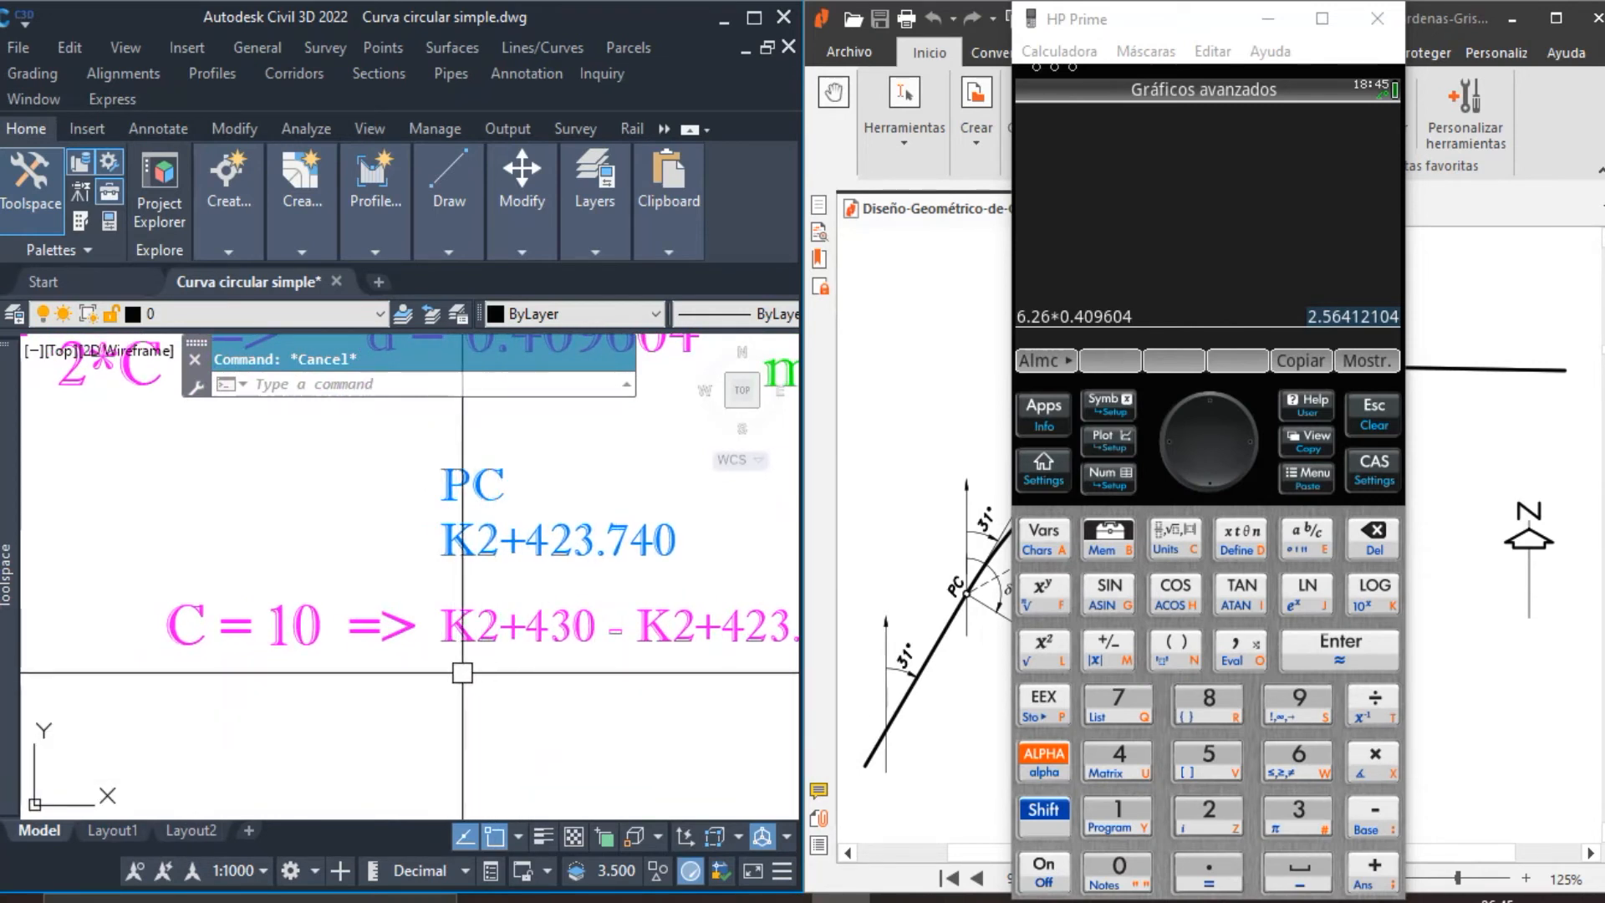
{"action": "scroll", "coordinate": [595, 661], "scroll_direction": "down", "scroll_amount": 4}
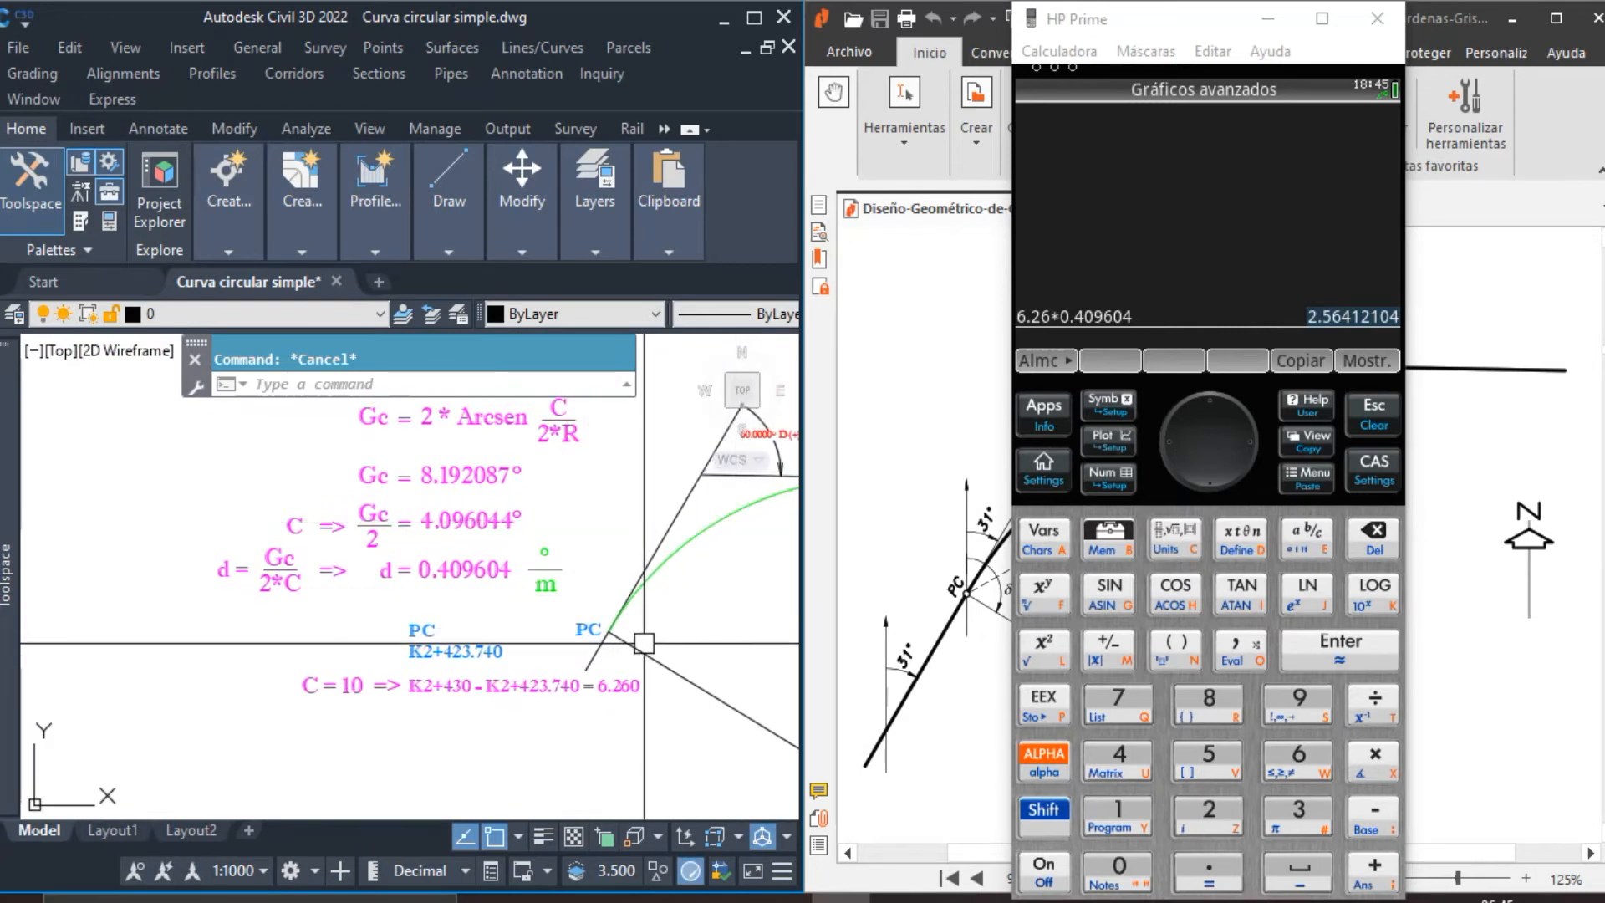
{"action": "scroll", "coordinate": [647, 645], "scroll_direction": "up", "scroll_amount": 2}
{"action": "middle_click_drag", "start_coordinate": [538, 653], "coordinate": [599, 659]}
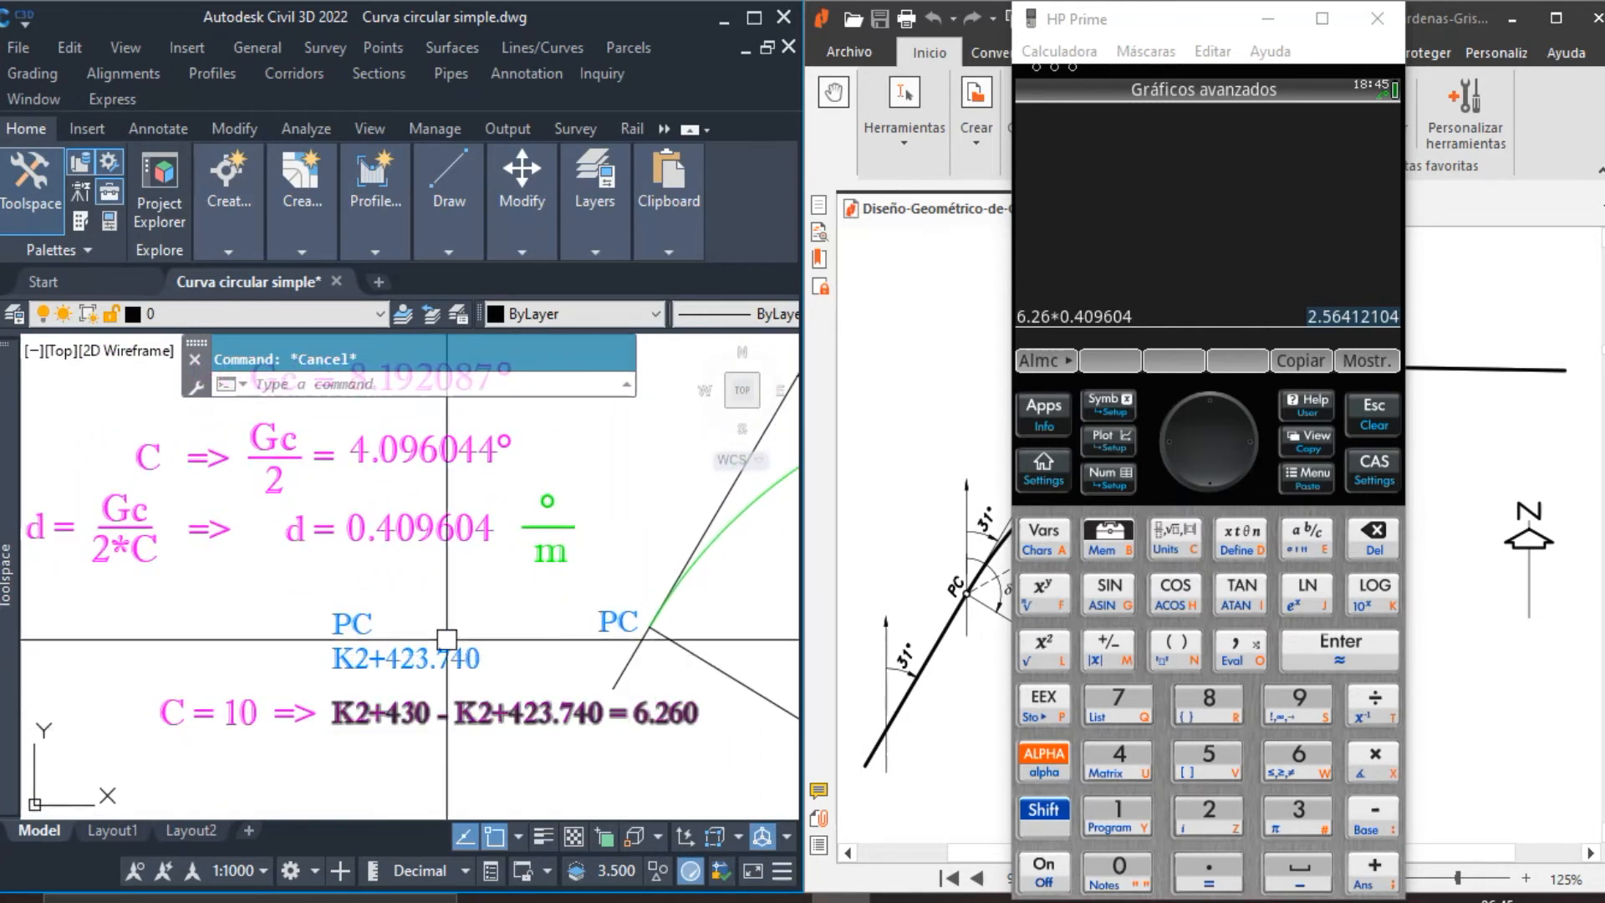
{"action": "mouse_move", "coordinate": [619, 605]}
{"action": "middle_mouse_down"}
{"action": "mouse_move", "coordinate": [549, 627]}
{"action": "mouse_move", "coordinate": [540, 611]}
{"action": "middle_mouse_up"}
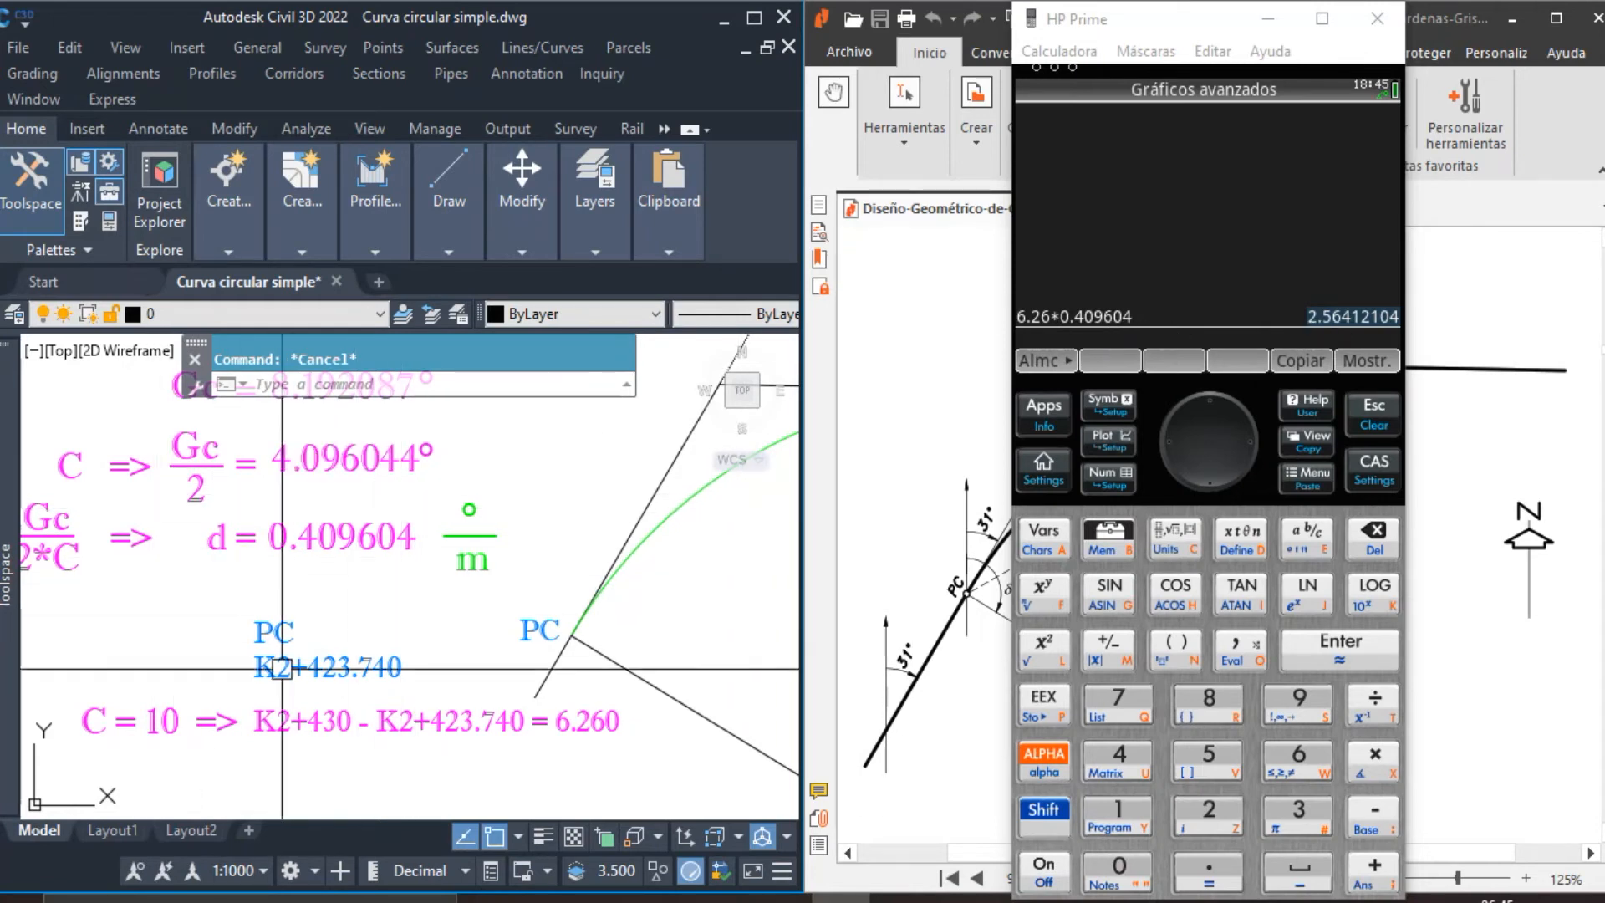
{"action": "scroll", "coordinate": [548, 694], "scroll_direction": "down", "scroll_amount": 2}
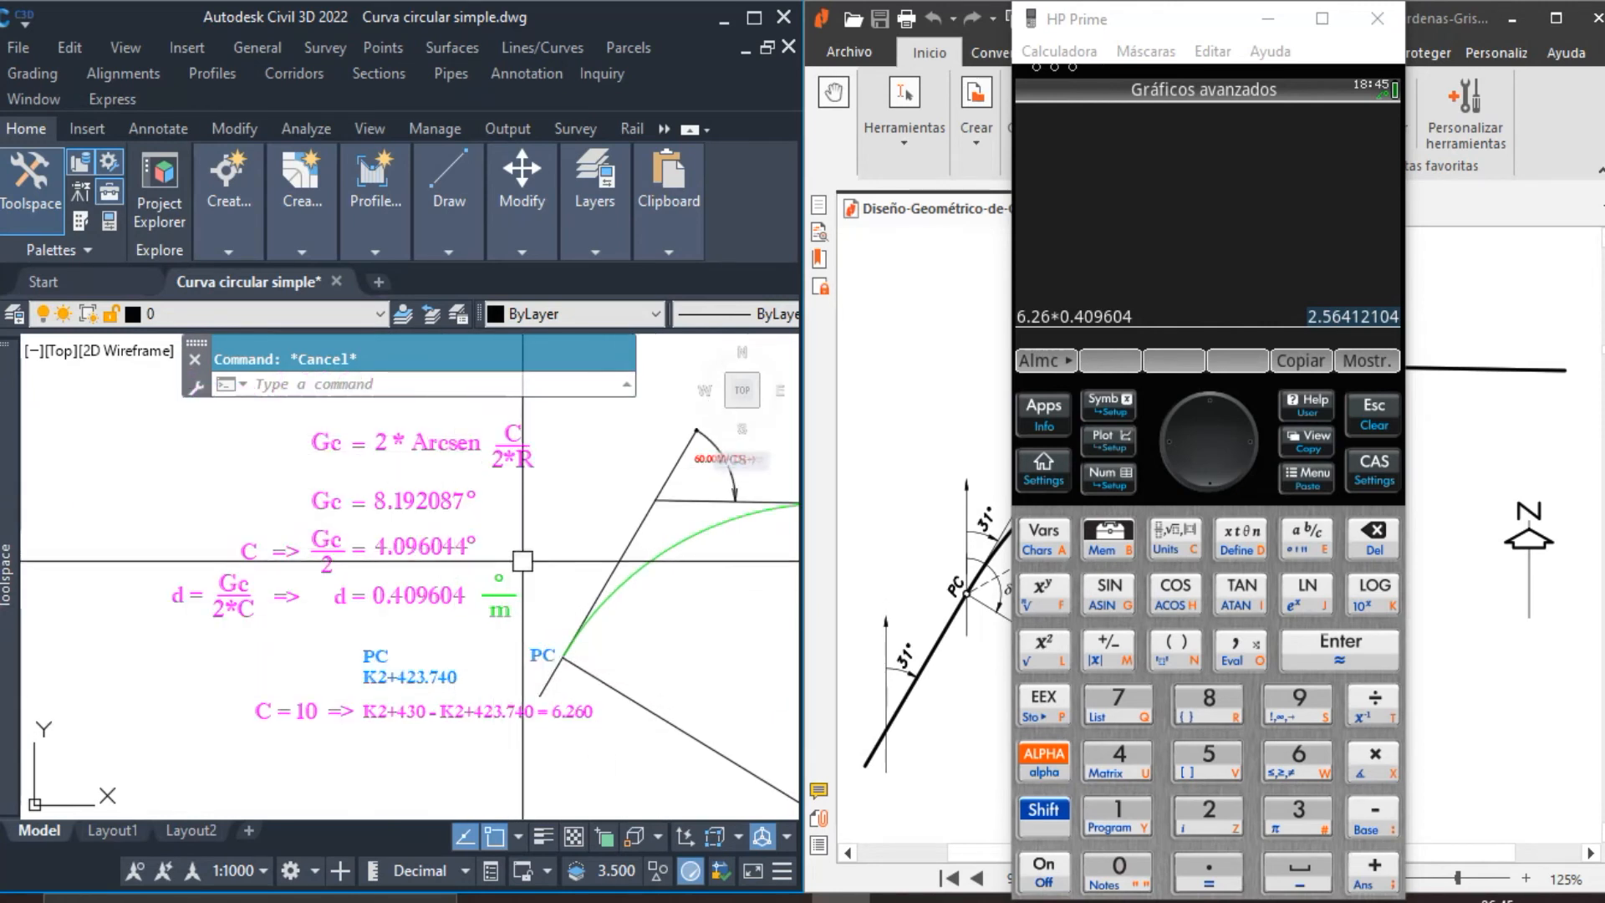
Display the Civil 3D Transparent Commands toolbar over the drawing.
{"action": "left_click_drag", "start_coordinate": [483, 316], "coordinate": [691, 315]}
{"action": "right_click", "coordinate": [580, 308]}
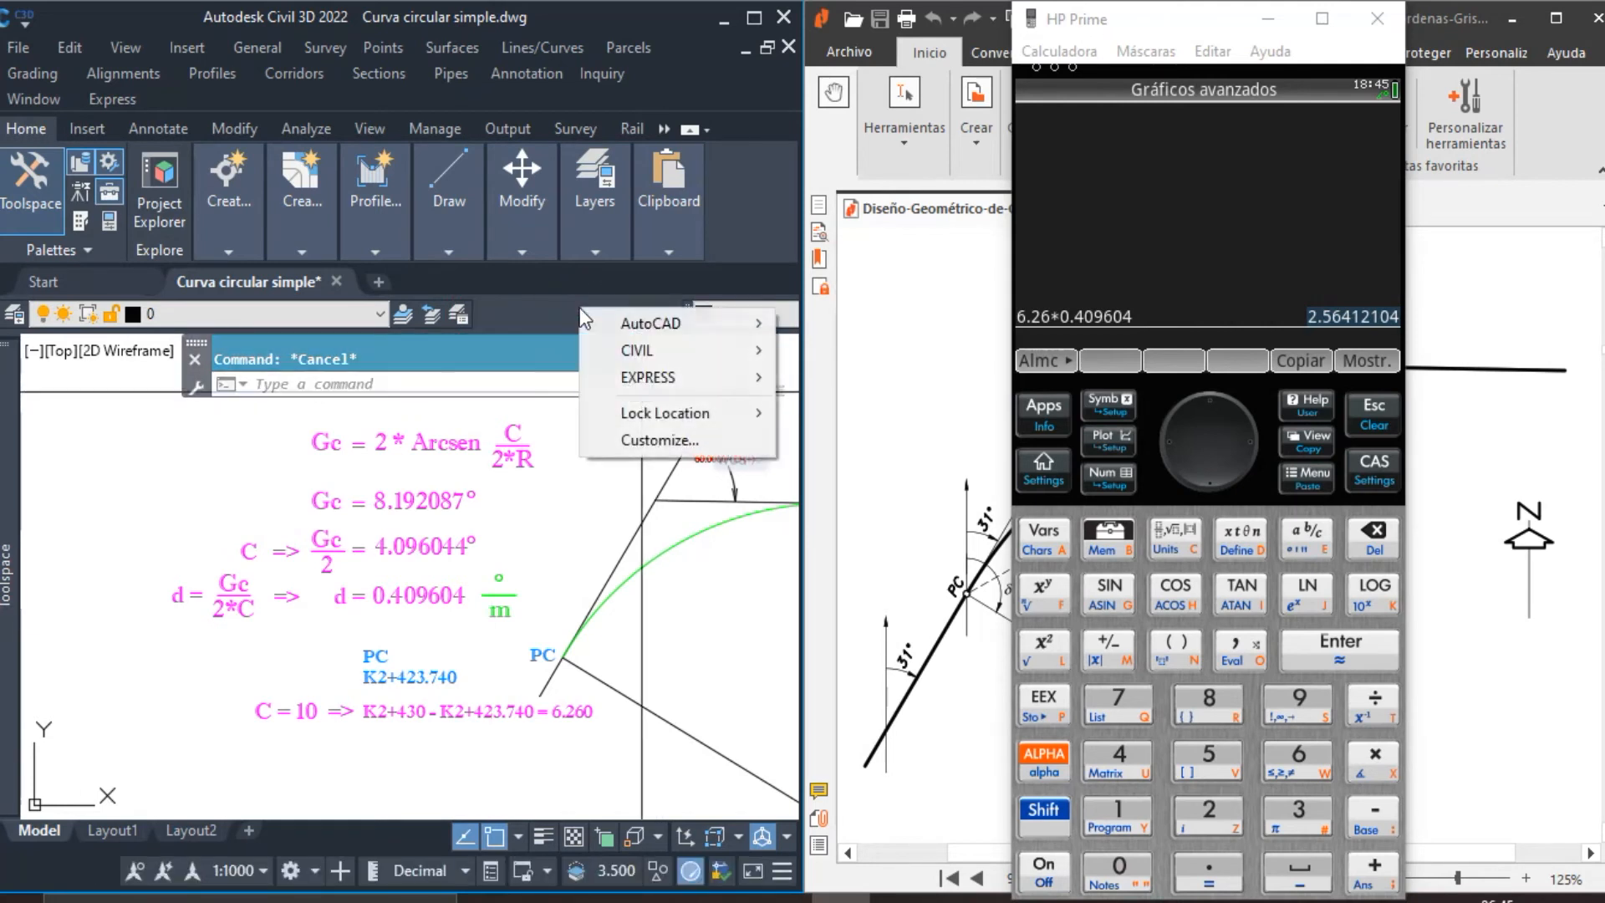
{"action": "mouse_move", "coordinate": [688, 348]}
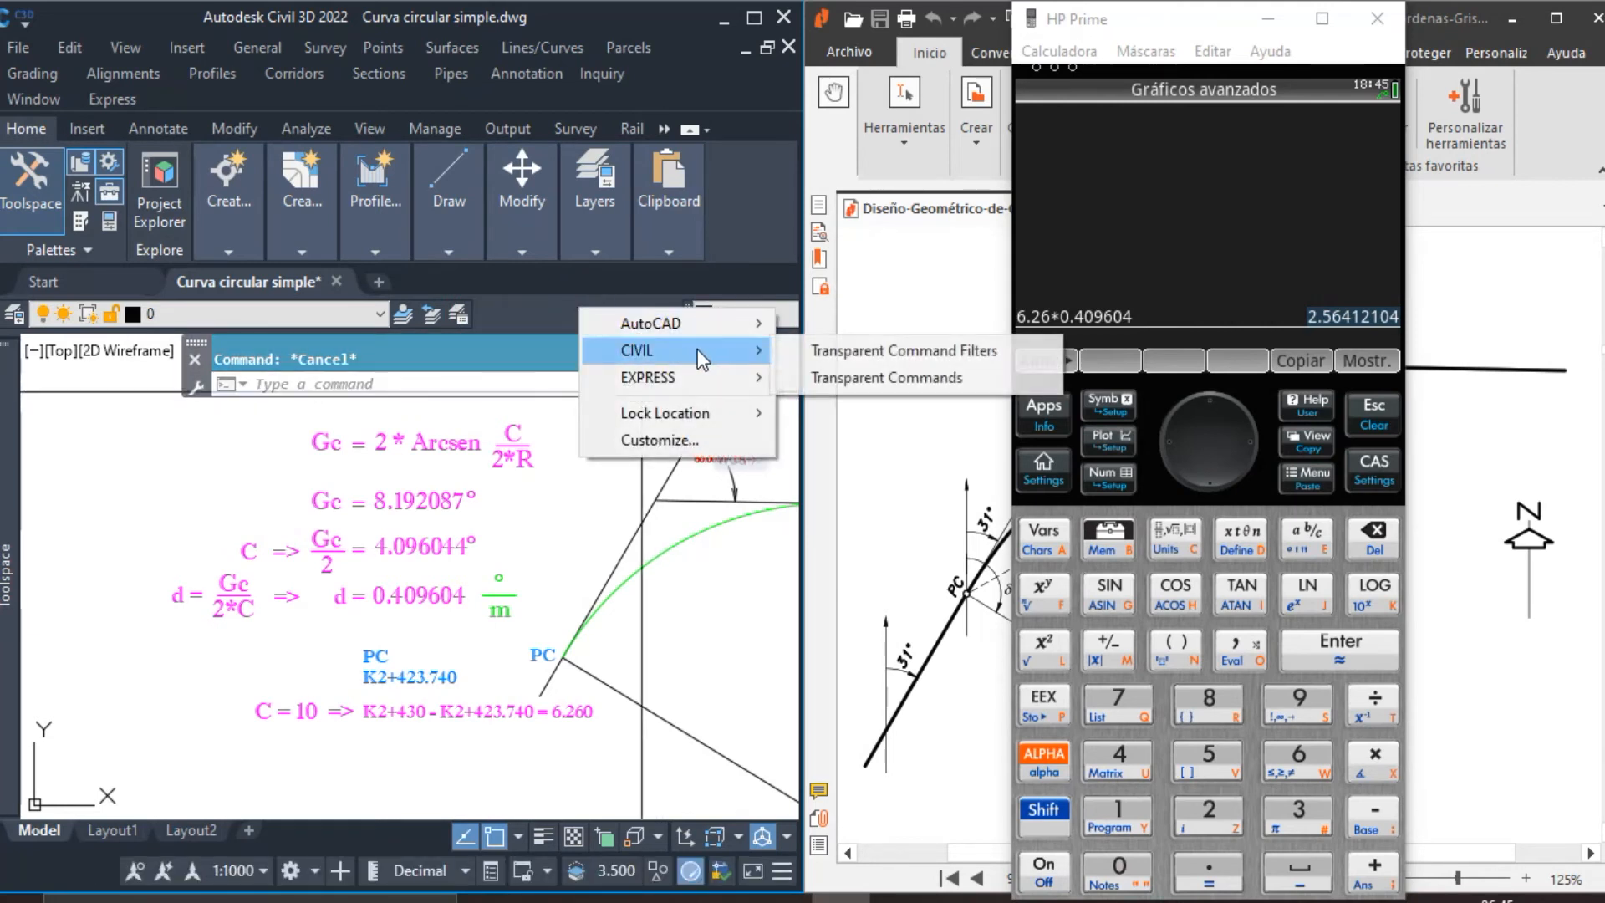
{"action": "left_click", "coordinate": [875, 376]}
{"action": "middle_click_drag", "start_coordinate": [491, 538], "coordinate": [502, 548]}
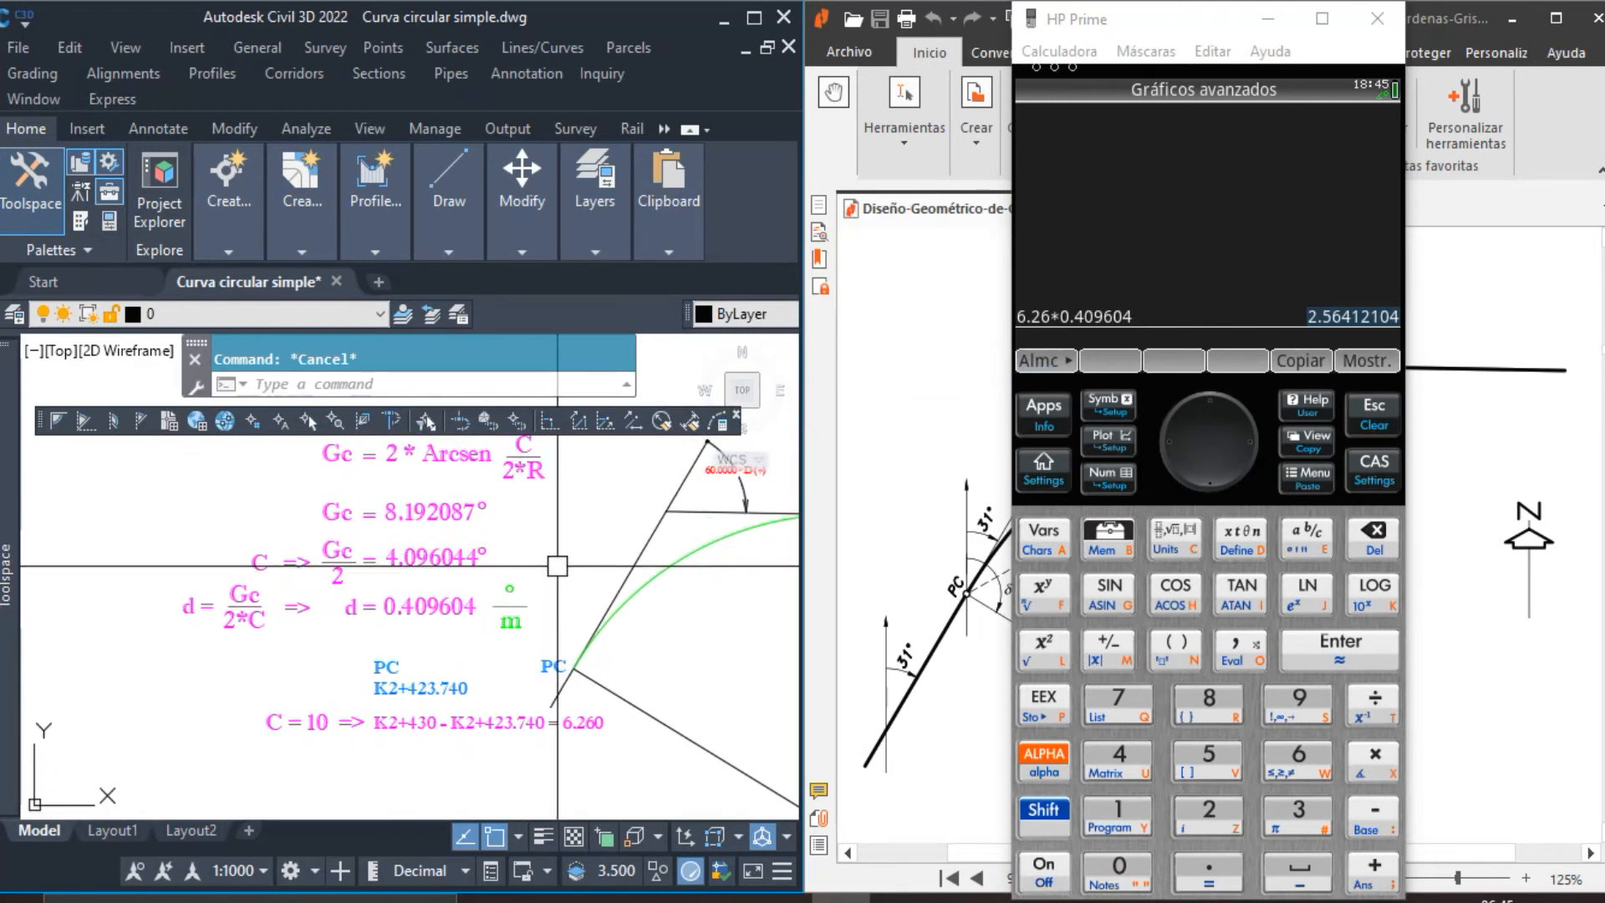
Start a polyline with the Deflection Distance transparent command, taking the entry tangent line at the PC as reference.
{"action": "type", "text": "sq"}
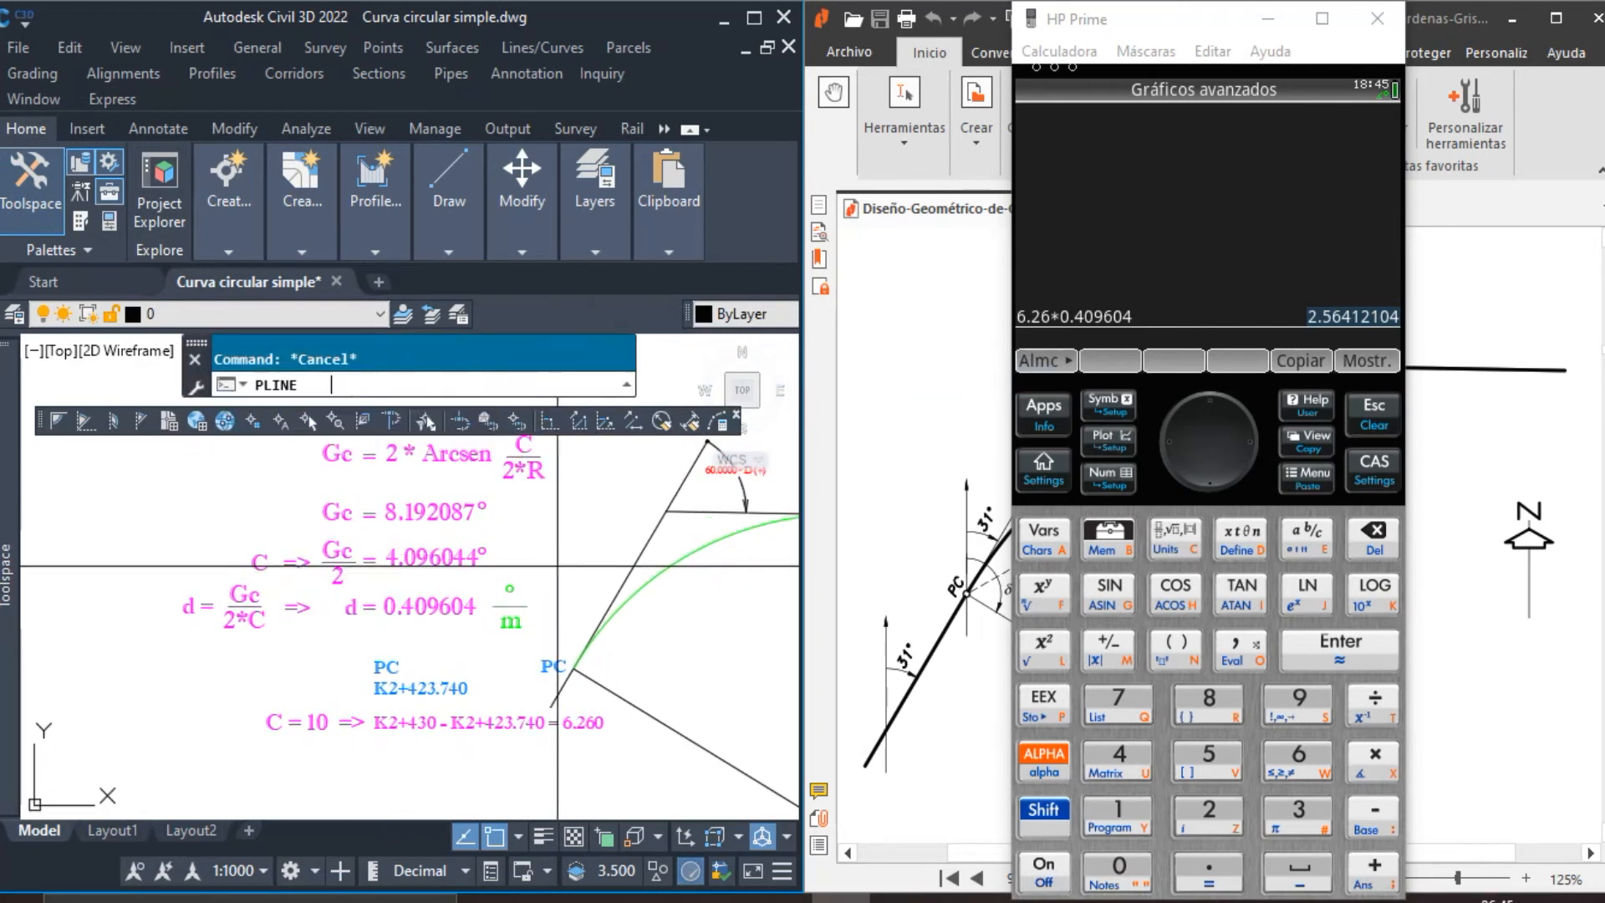
{"action": "key", "text": "Return"}
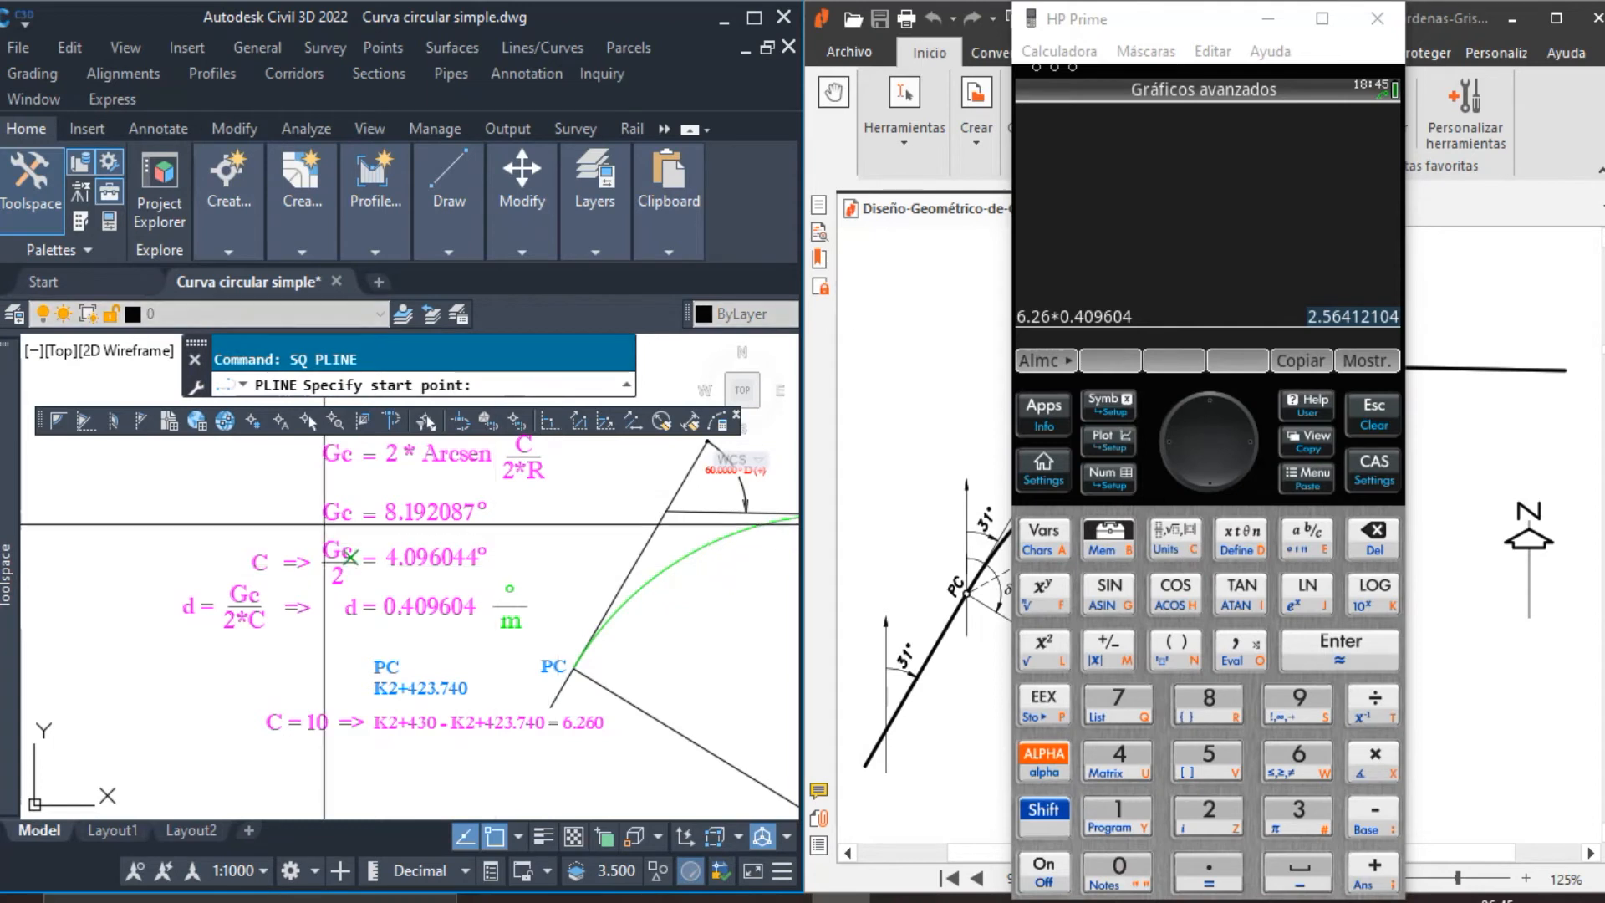
{"action": "left_click", "coordinate": [142, 421]}
{"action": "scroll", "coordinate": [573, 661], "scroll_direction": "up", "scroll_amount": 6}
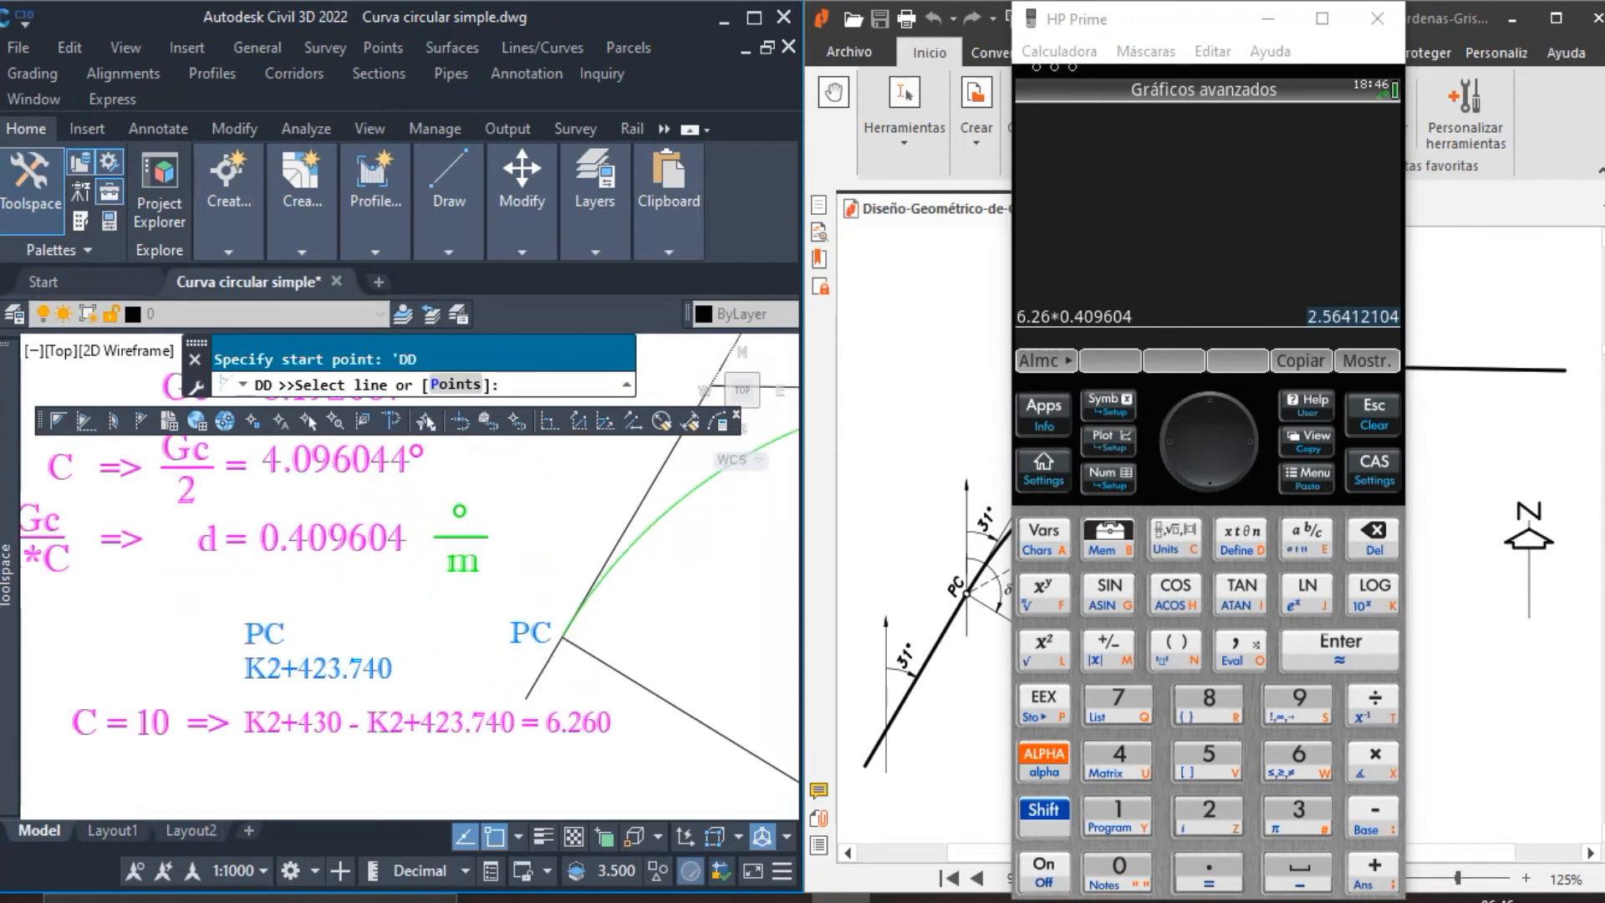
{"action": "middle_click_drag", "start_coordinate": [573, 640], "coordinate": [530, 653]}
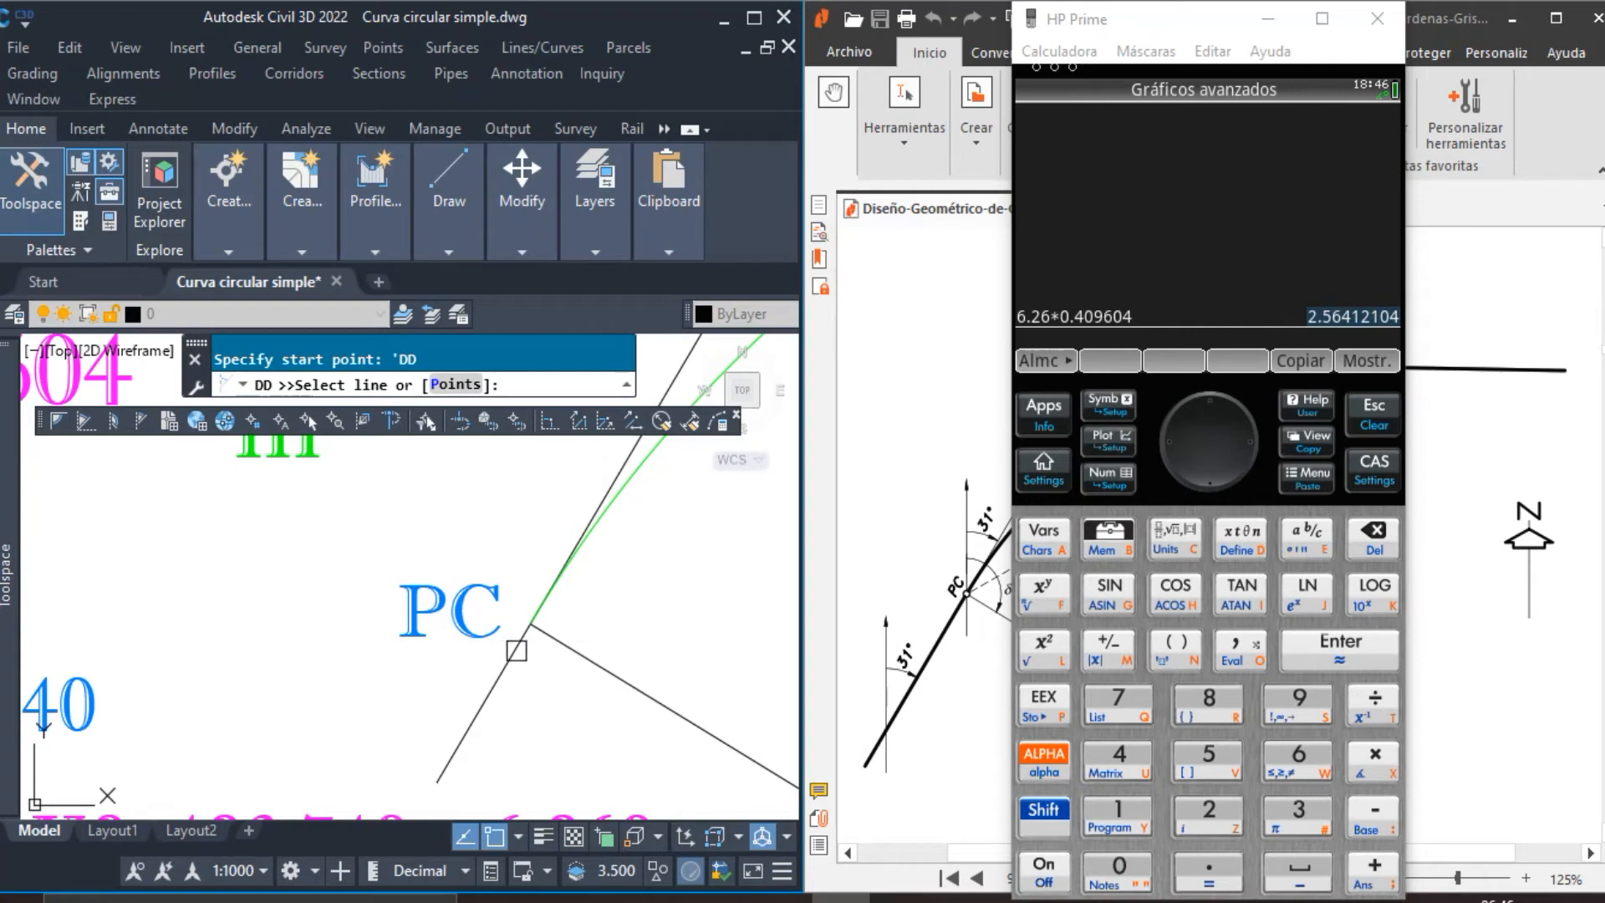
{"action": "left_click", "coordinate": [517, 649]}
{"action": "scroll", "coordinate": [408, 675], "scroll_direction": "down", "scroll_amount": 2}
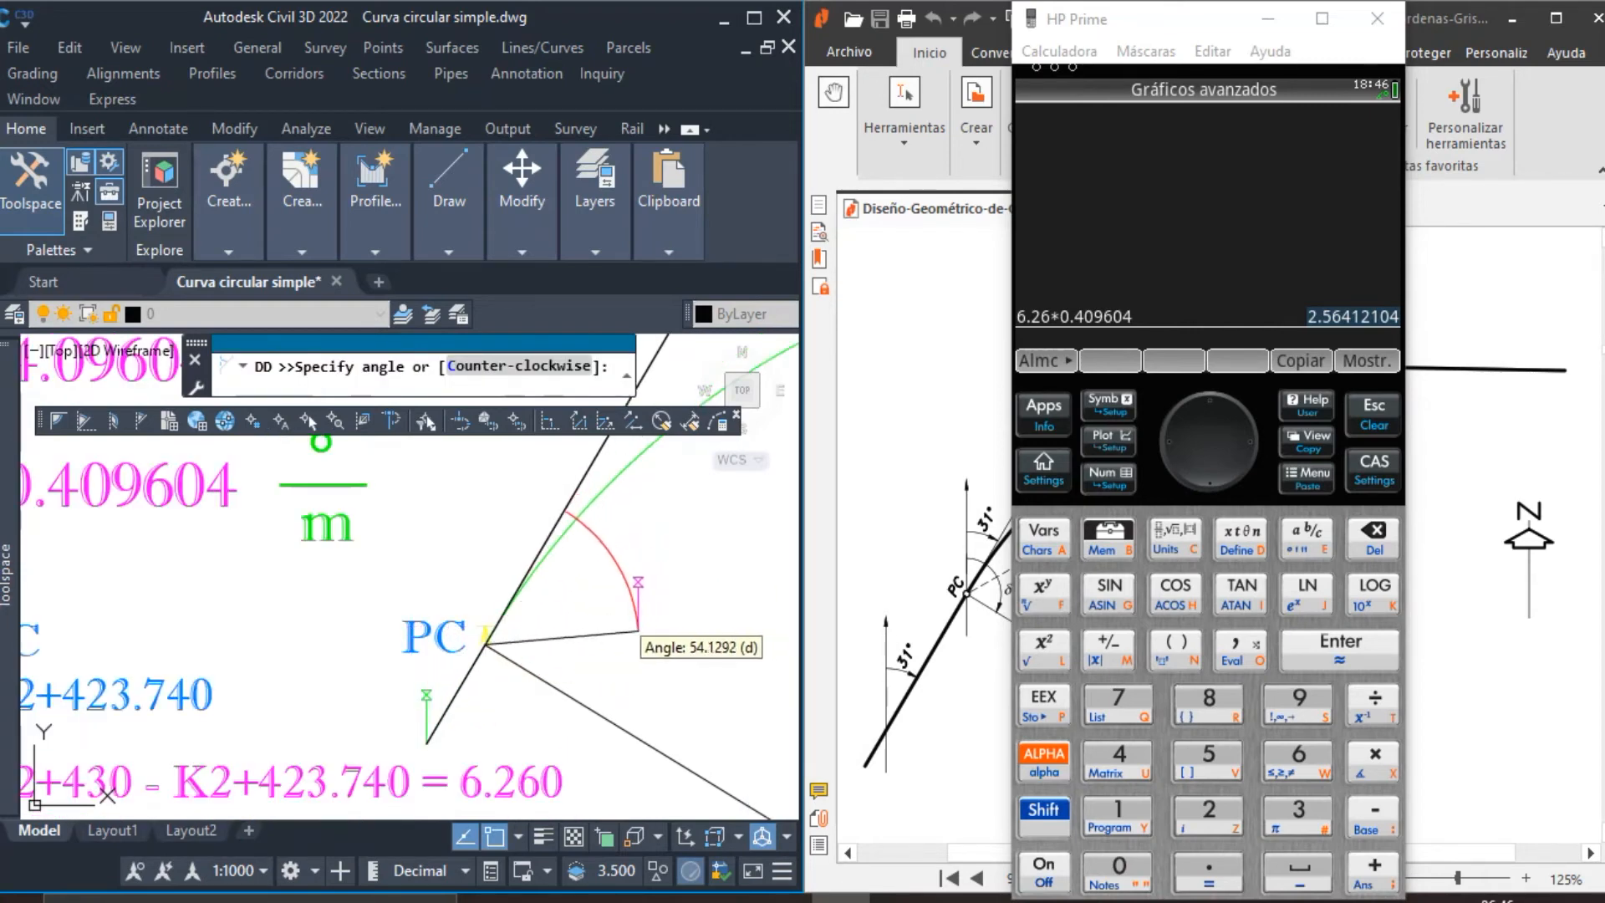
Enter a clockwise deflection angle of 2.564121 and a distance along that direction, and finish the polyline segment at the PC.
{"action": "scroll", "coordinate": [639, 631], "scroll_direction": "down", "scroll_amount": 4}
{"action": "middle_click_drag", "start_coordinate": [645, 598], "coordinate": [582, 641]}
{"action": "scroll", "coordinate": [642, 578], "scroll_direction": "up", "scroll_amount": 2}
{"action": "middle_click_drag", "start_coordinate": [624, 530], "coordinate": [543, 532]}
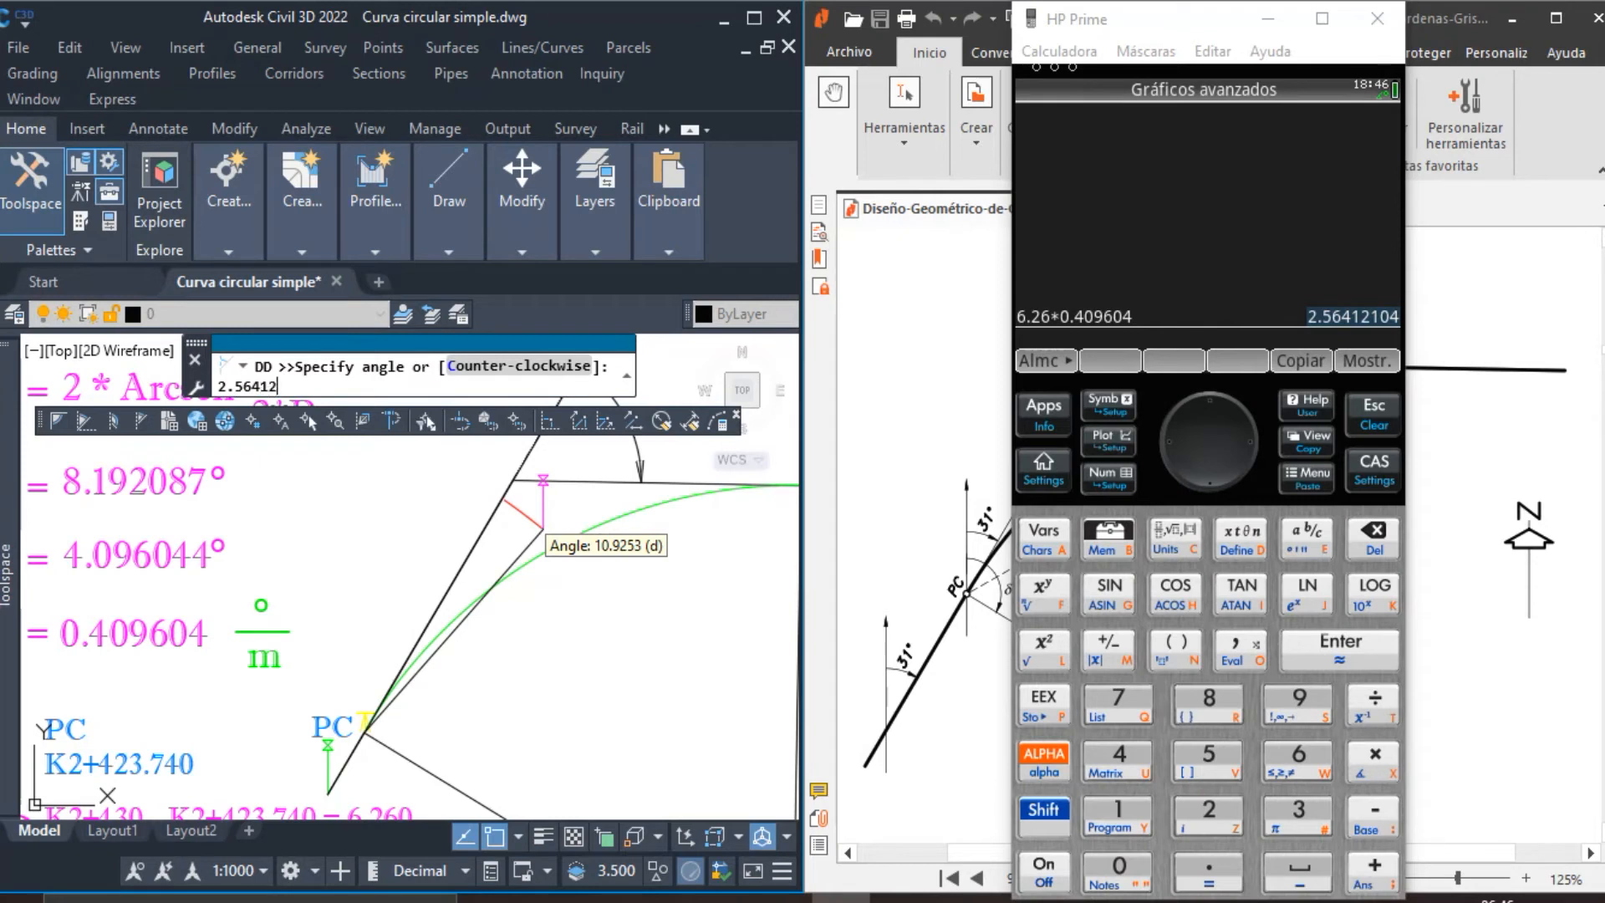
{"action": "key", "text": "Return"}
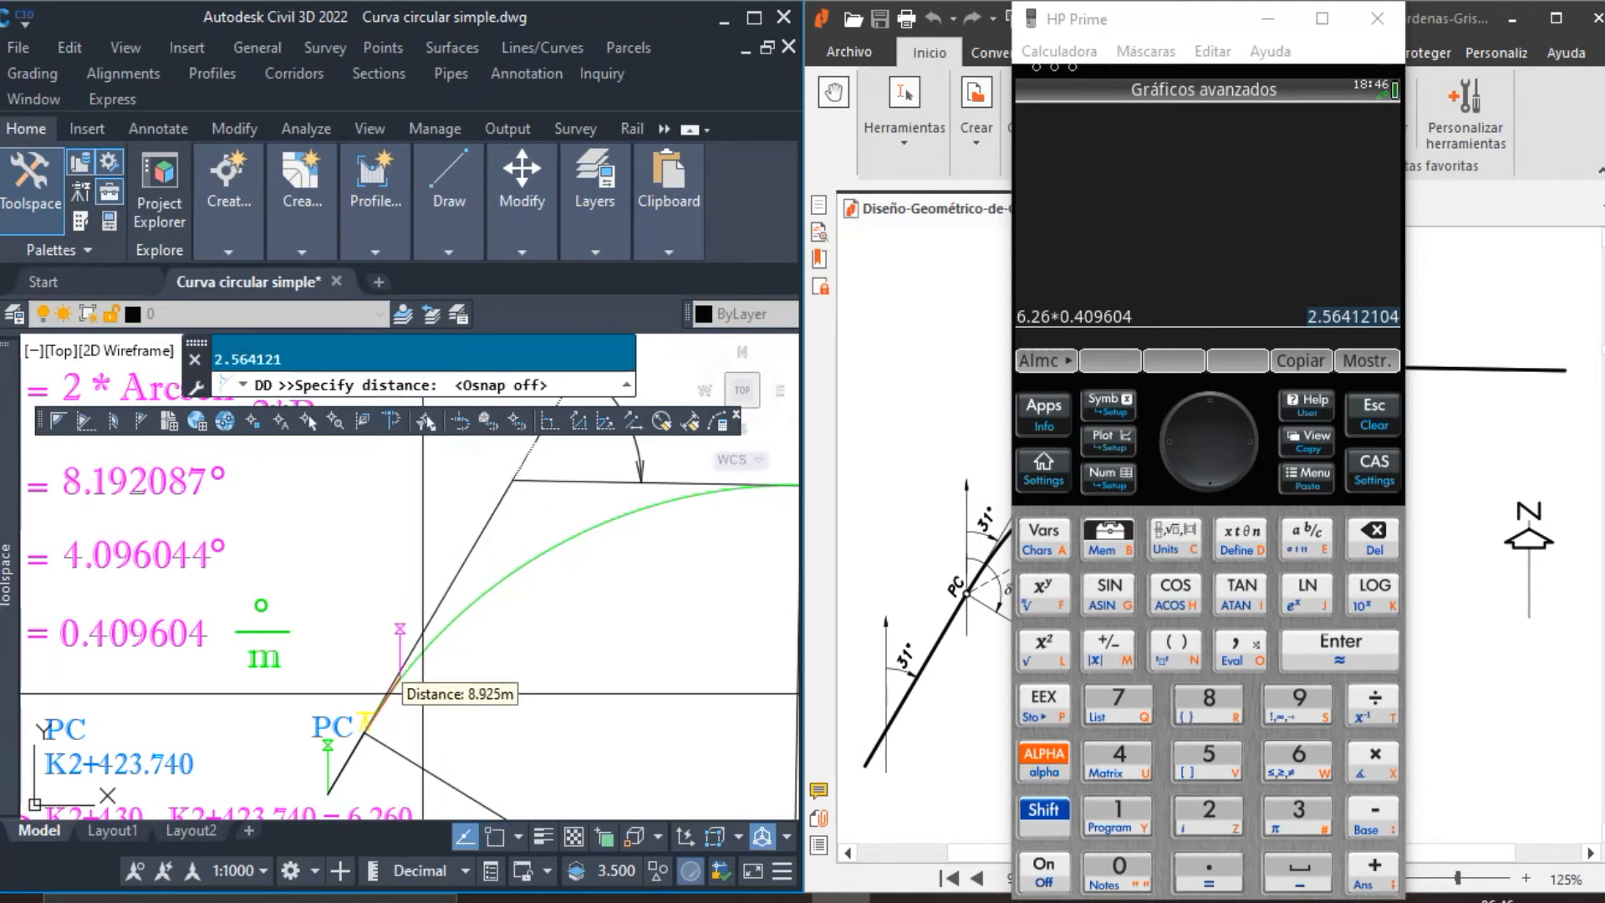
{"action": "scroll", "coordinate": [409, 668], "scroll_direction": "up", "scroll_amount": 2}
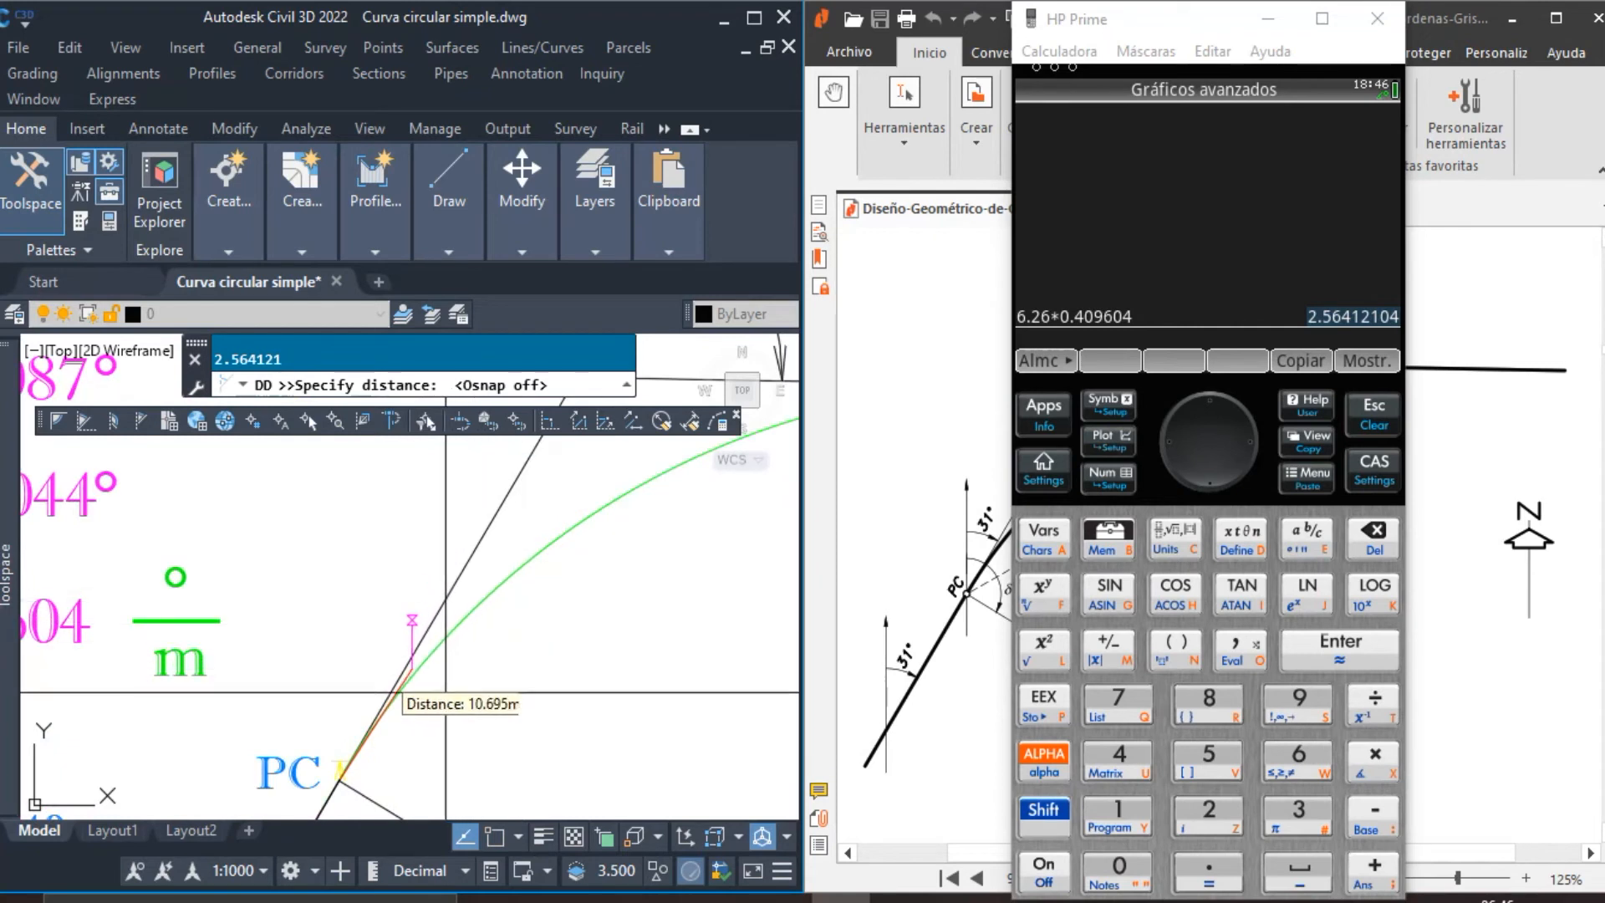
{"action": "scroll", "coordinate": [440, 614], "scroll_direction": "up", "scroll_amount": 2}
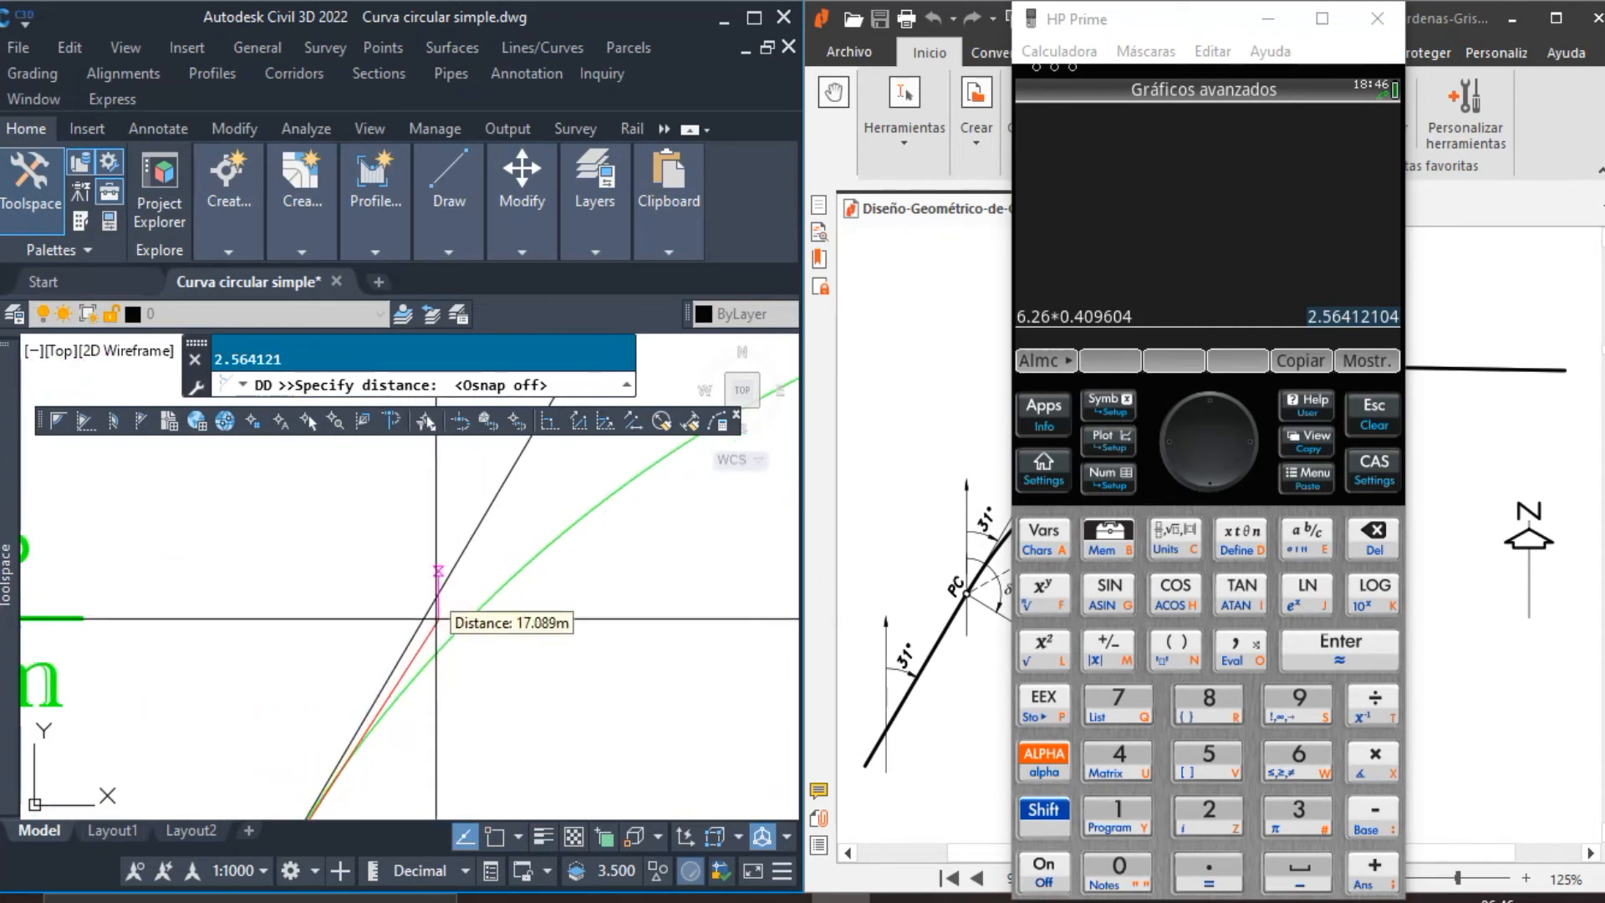
{"action": "key", "text": "Return"}
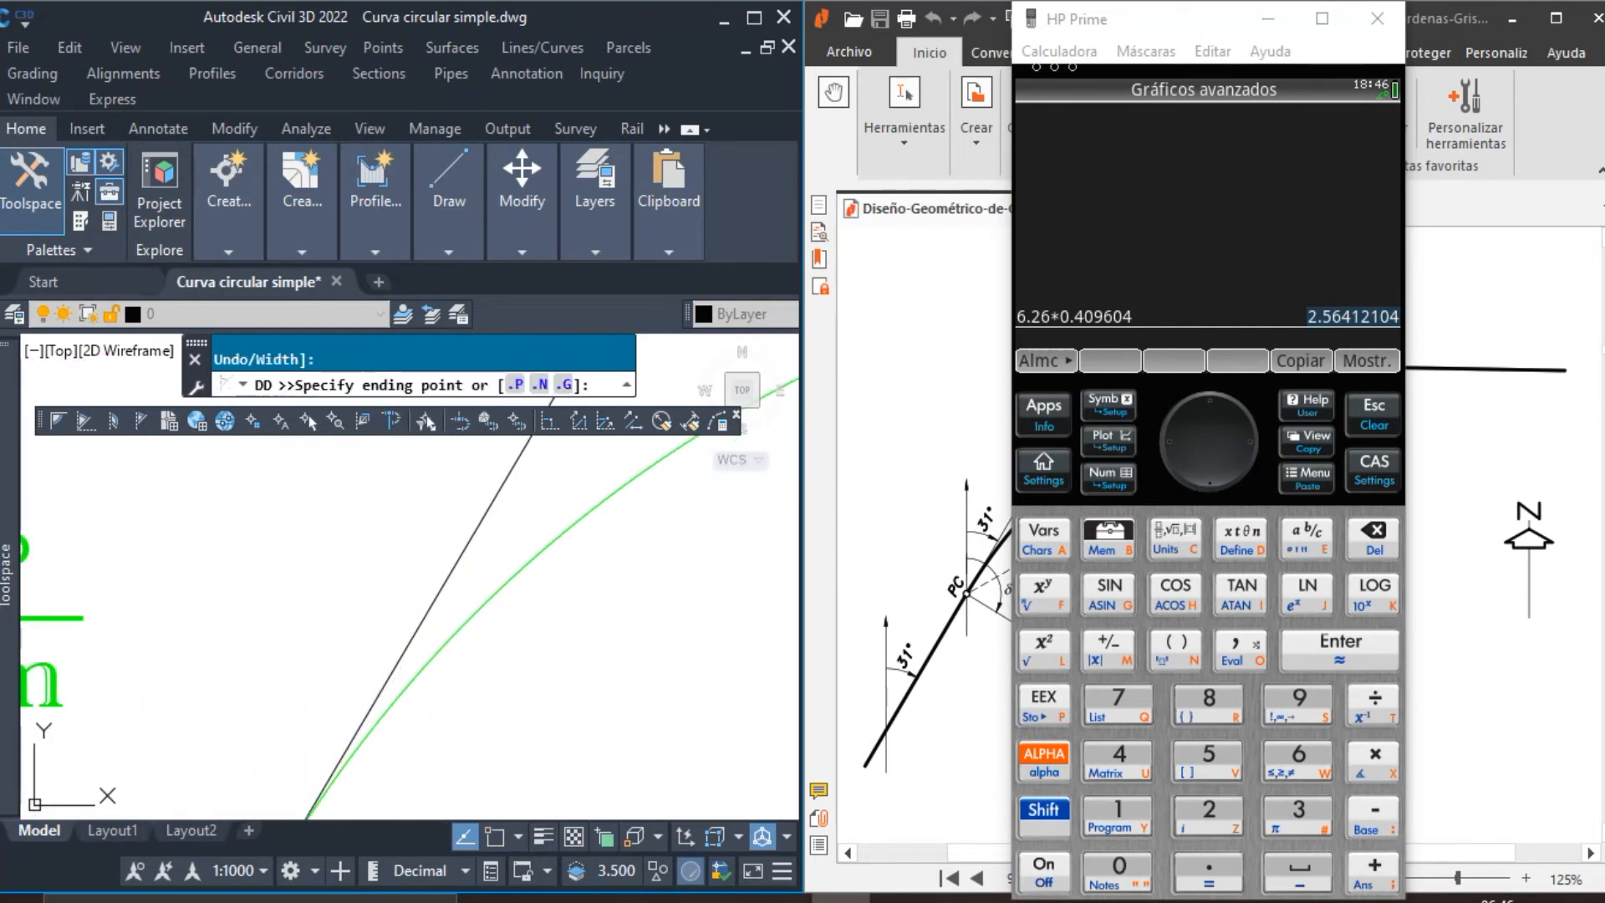
{"action": "scroll", "coordinate": [538, 669], "scroll_direction": "down", "scroll_amount": 1}
{"action": "middle_click_drag", "start_coordinate": [539, 668], "coordinate": [607, 552]}
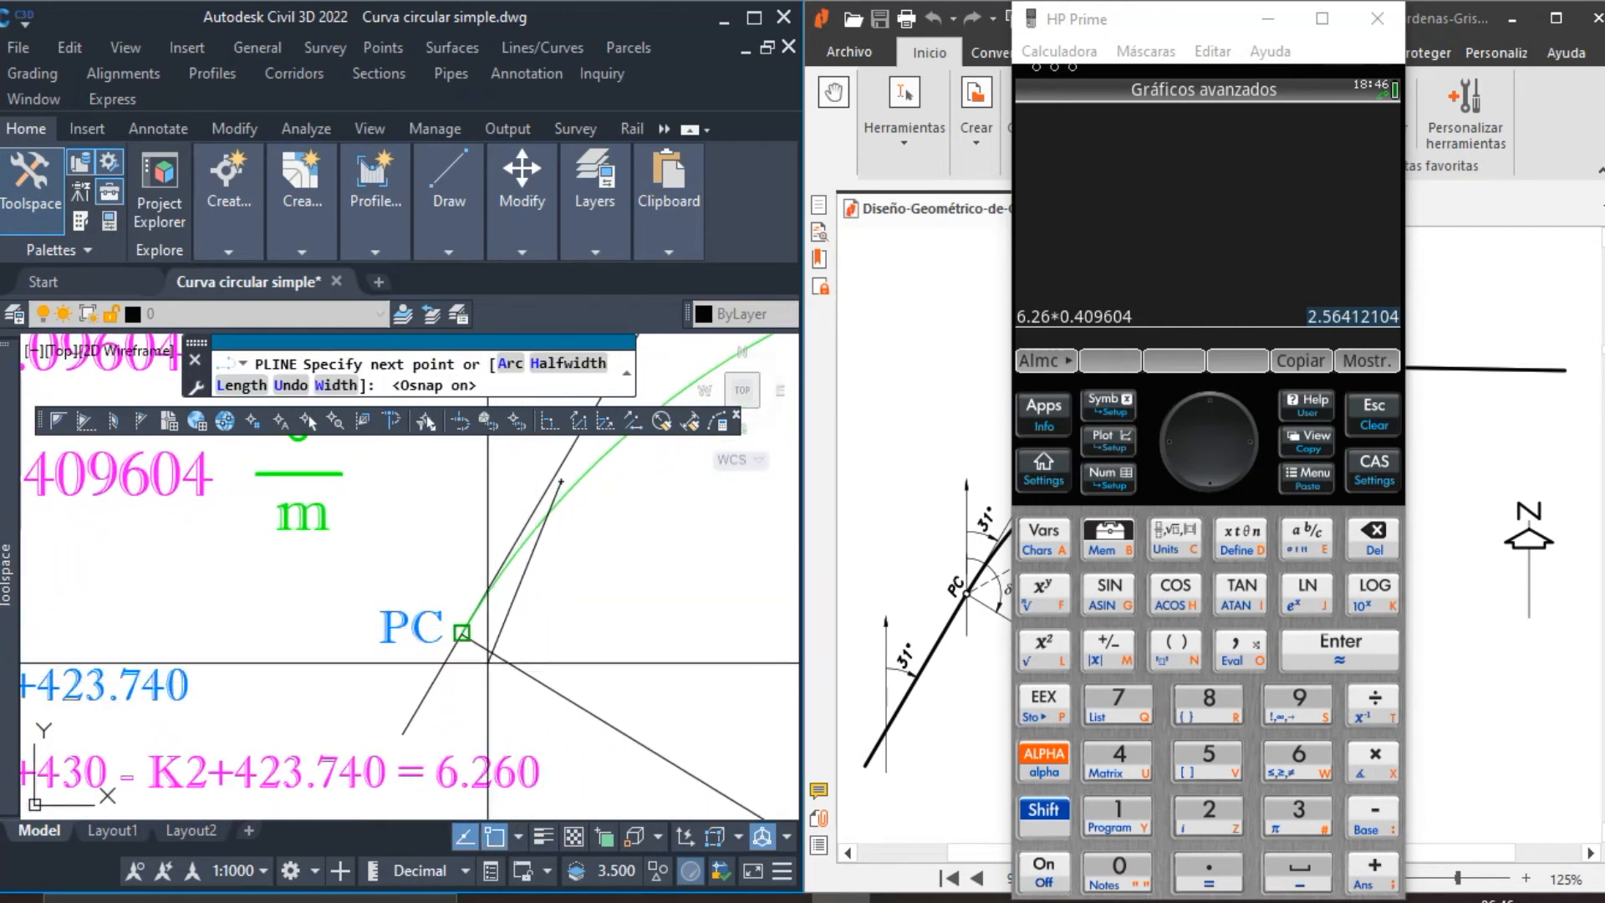
{"action": "key", "text": "Escape"}
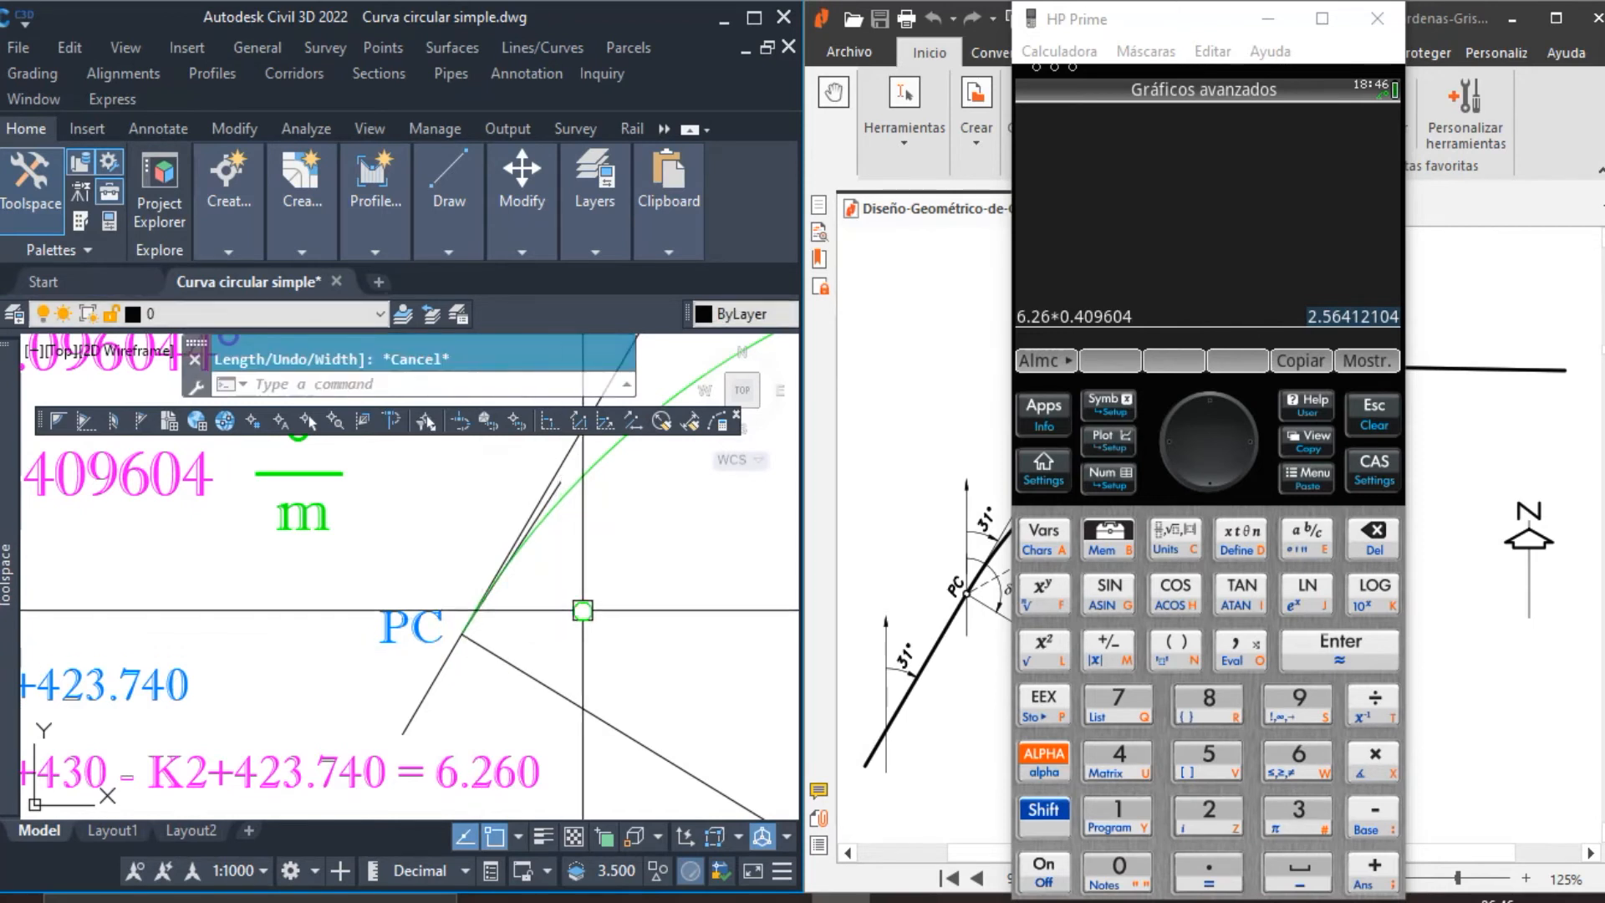
In the HP Prime calculator, add 4.096044 to the first deflection of 2.564121, and return to the Civil 3D drawing.
{"action": "middle_click_drag", "start_coordinate": [474, 648], "coordinate": [340, 727]}
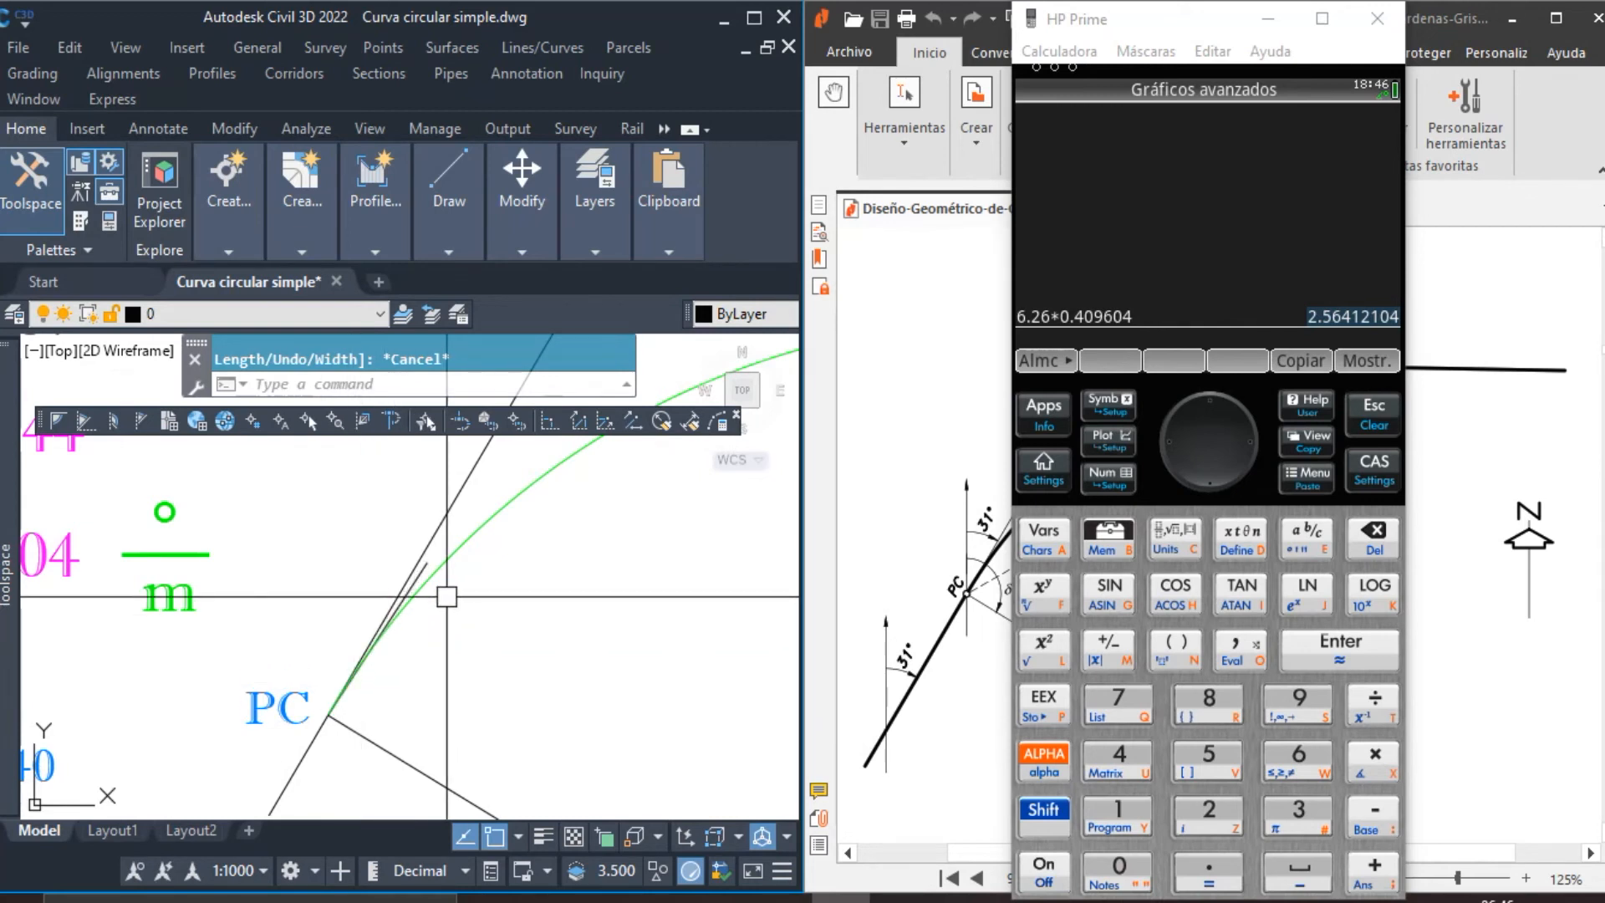
{"action": "scroll", "coordinate": [501, 598], "scroll_direction": "down", "scroll_amount": 4}
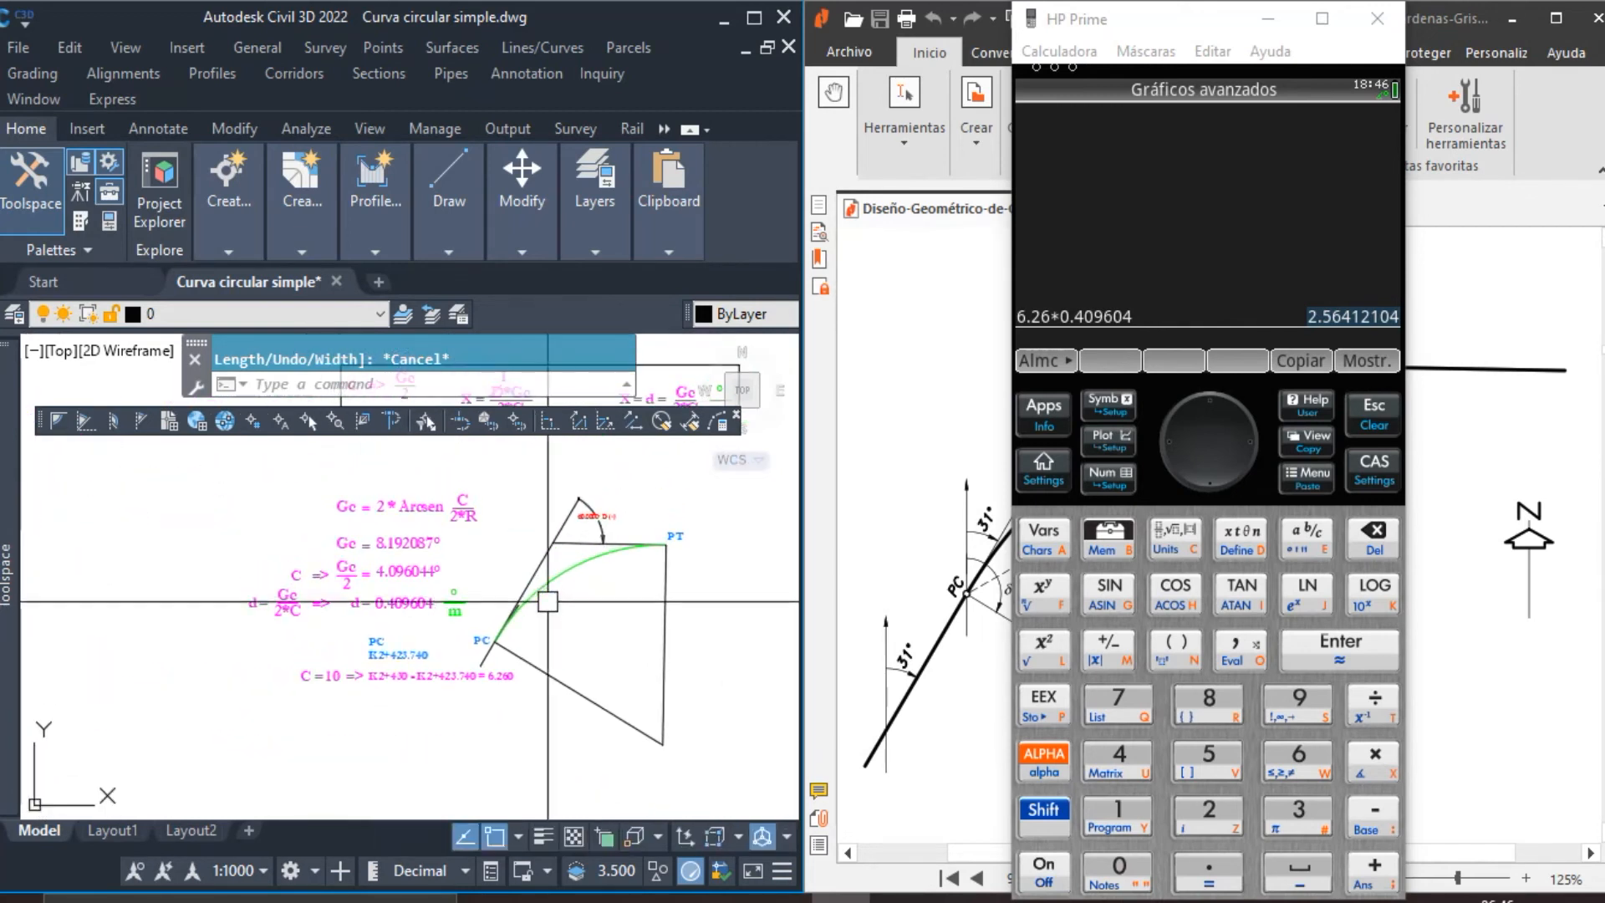
{"action": "scroll", "coordinate": [513, 624], "scroll_direction": "up", "scroll_amount": 3}
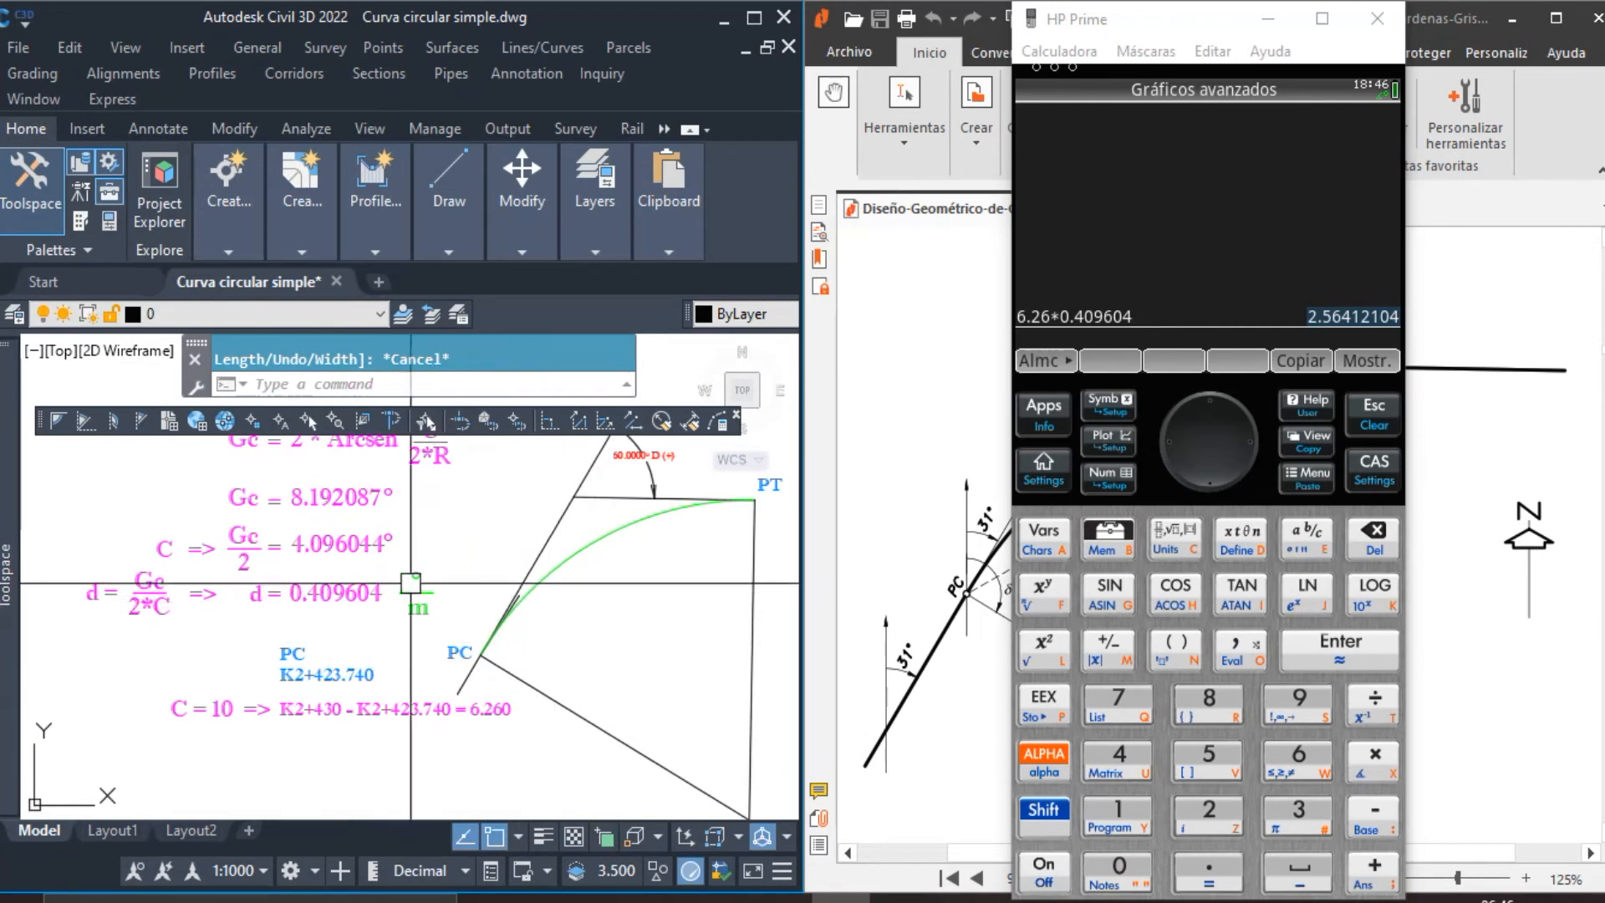
{"action": "scroll", "coordinate": [311, 567], "scroll_direction": "up", "scroll_amount": 3}
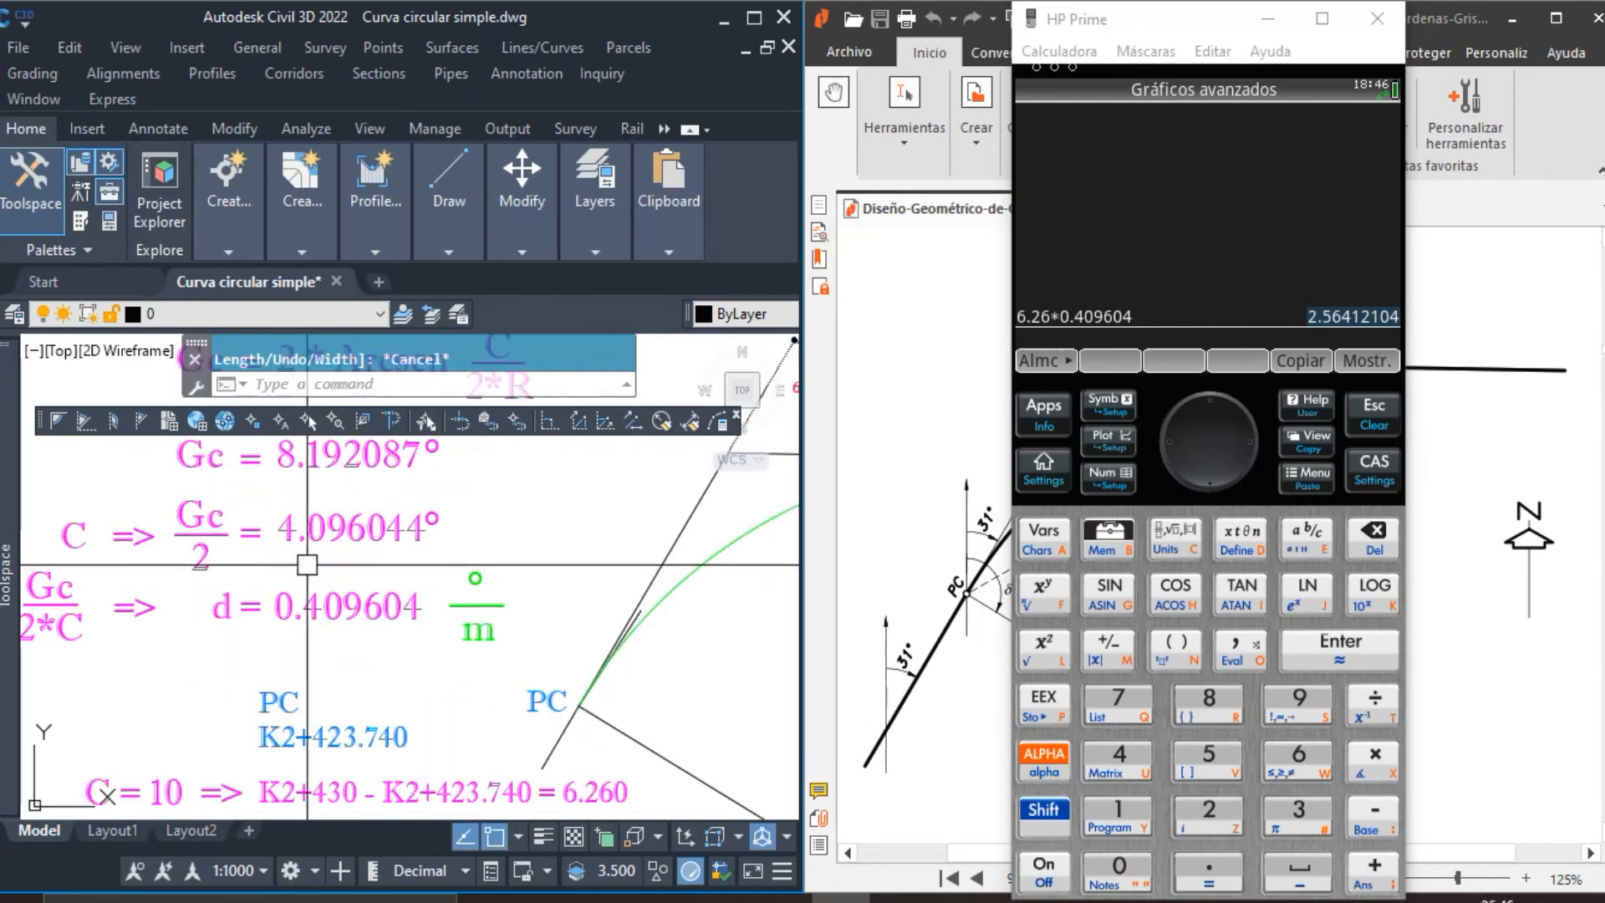
{"action": "double_click", "coordinate": [1341, 318]}
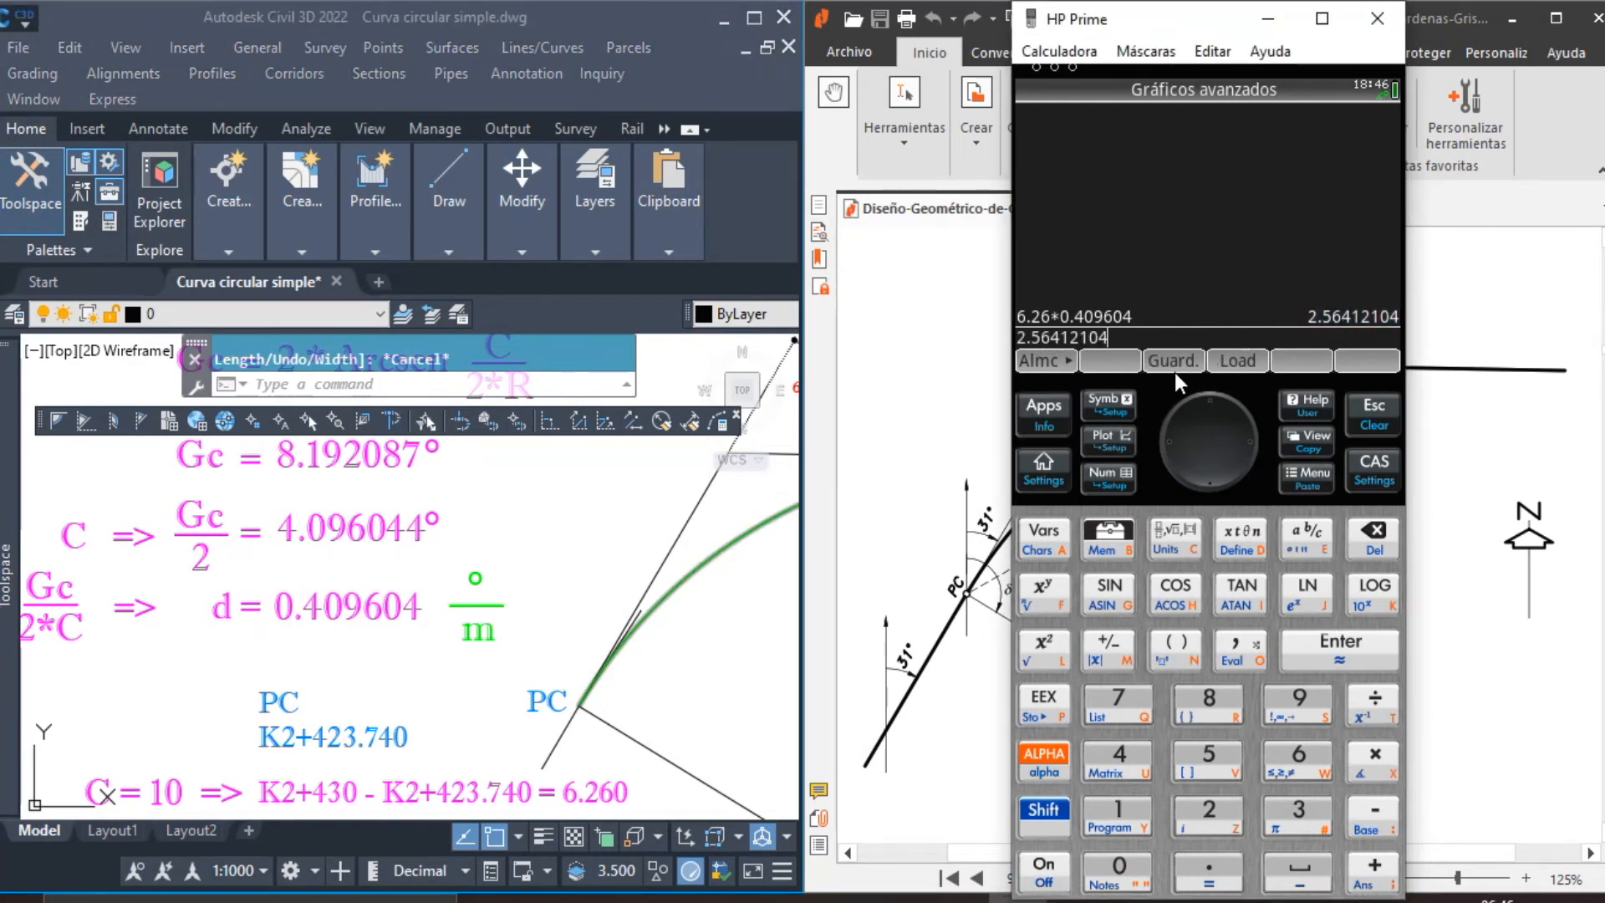
{"action": "key", "text": "BackSpace"}
{"action": "key", "text": "BackSpace"}
{"action": "type", "text": "+4.096044"}
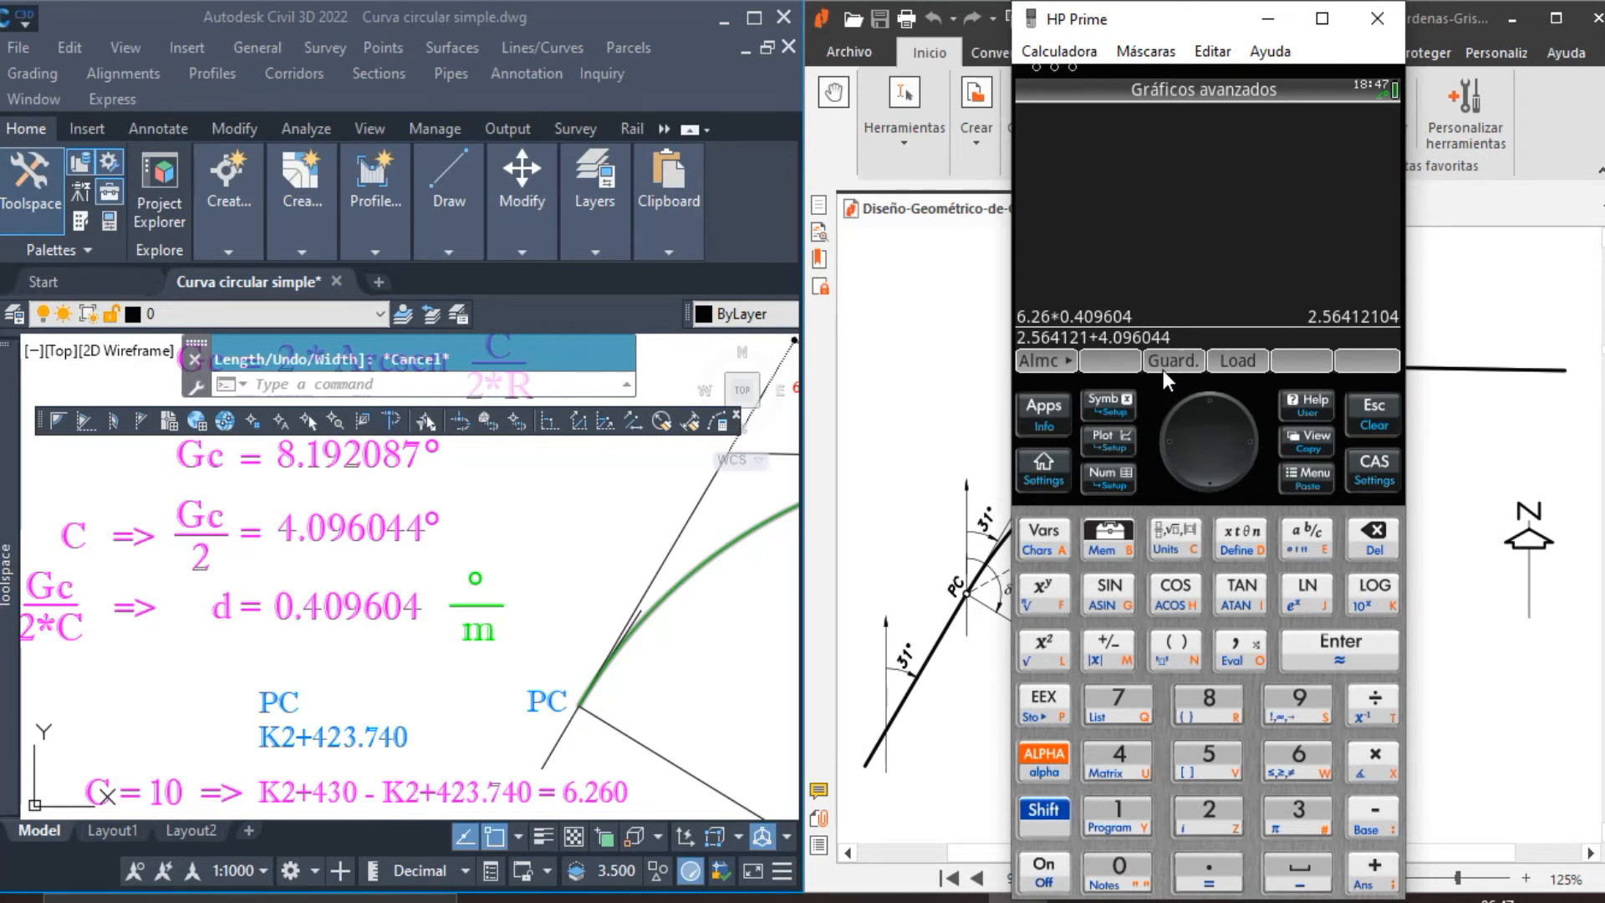
{"action": "key", "text": "Return"}
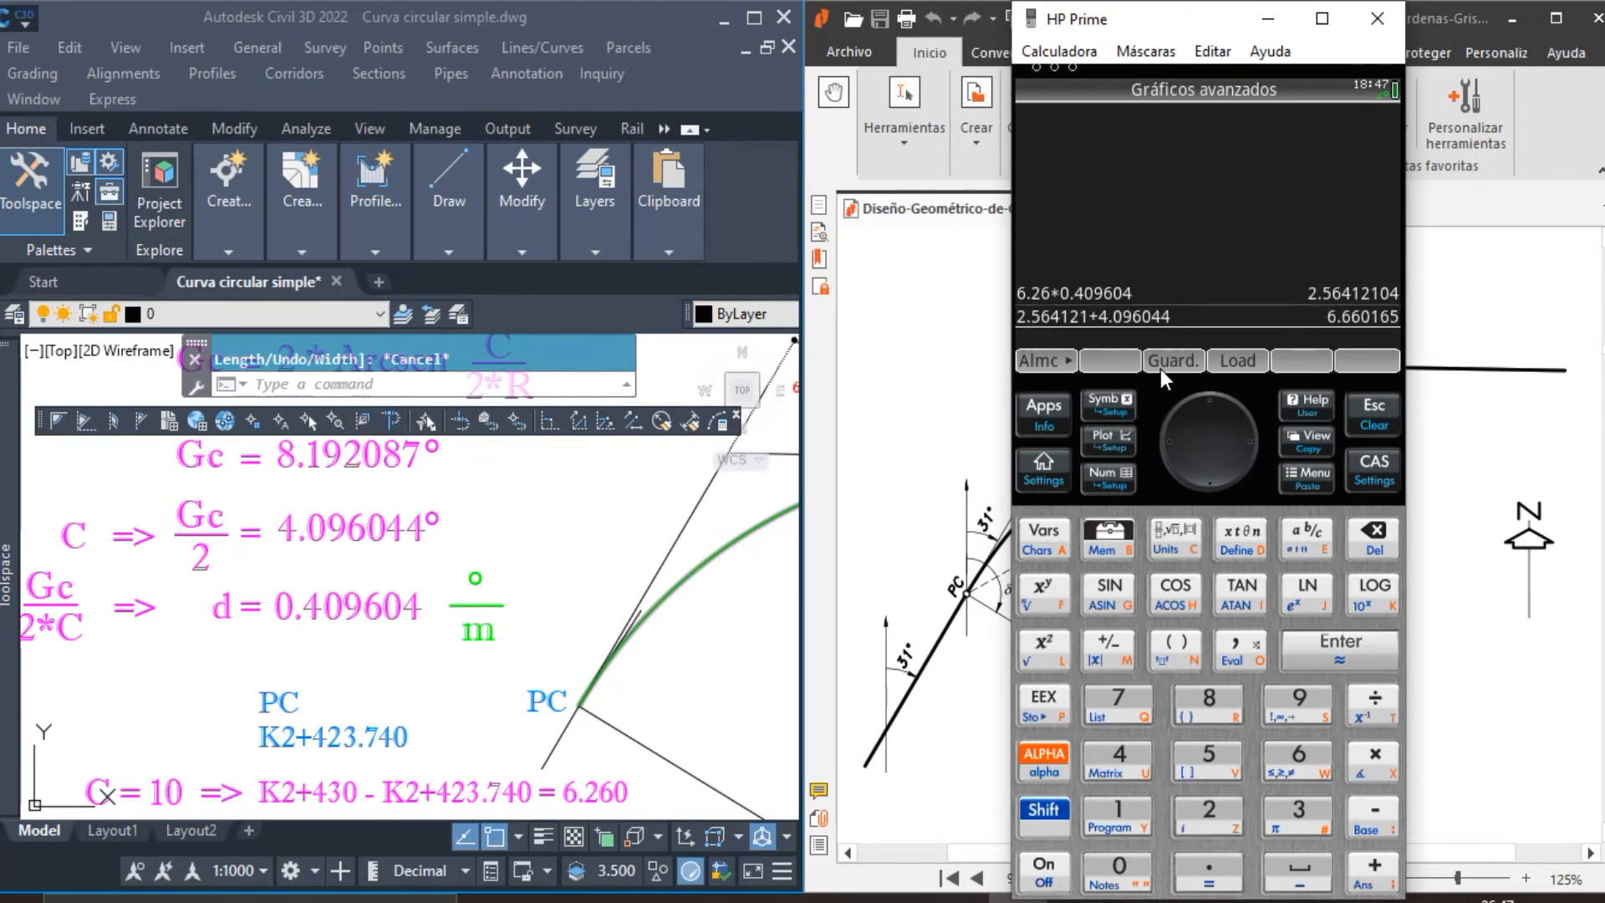
{"action": "left_click", "coordinate": [569, 540]}
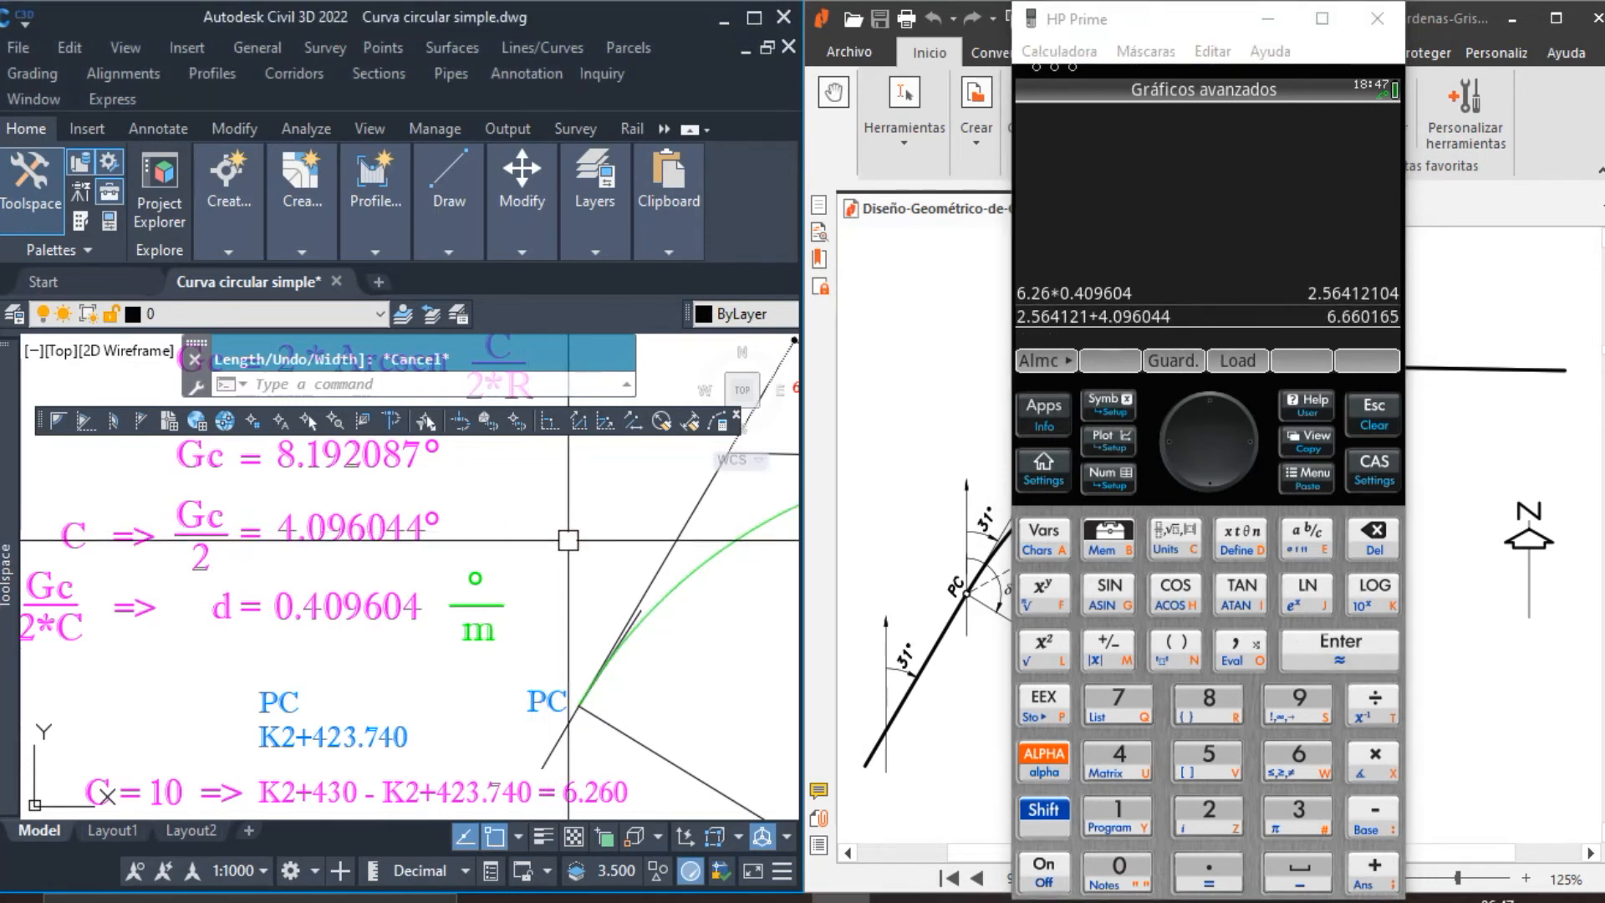
Start another polyline with the Deflection Distance transparent command, using the entry tangent just before the PC as reference.
{"action": "type", "text": "sq"}
{"action": "key", "text": "Return"}
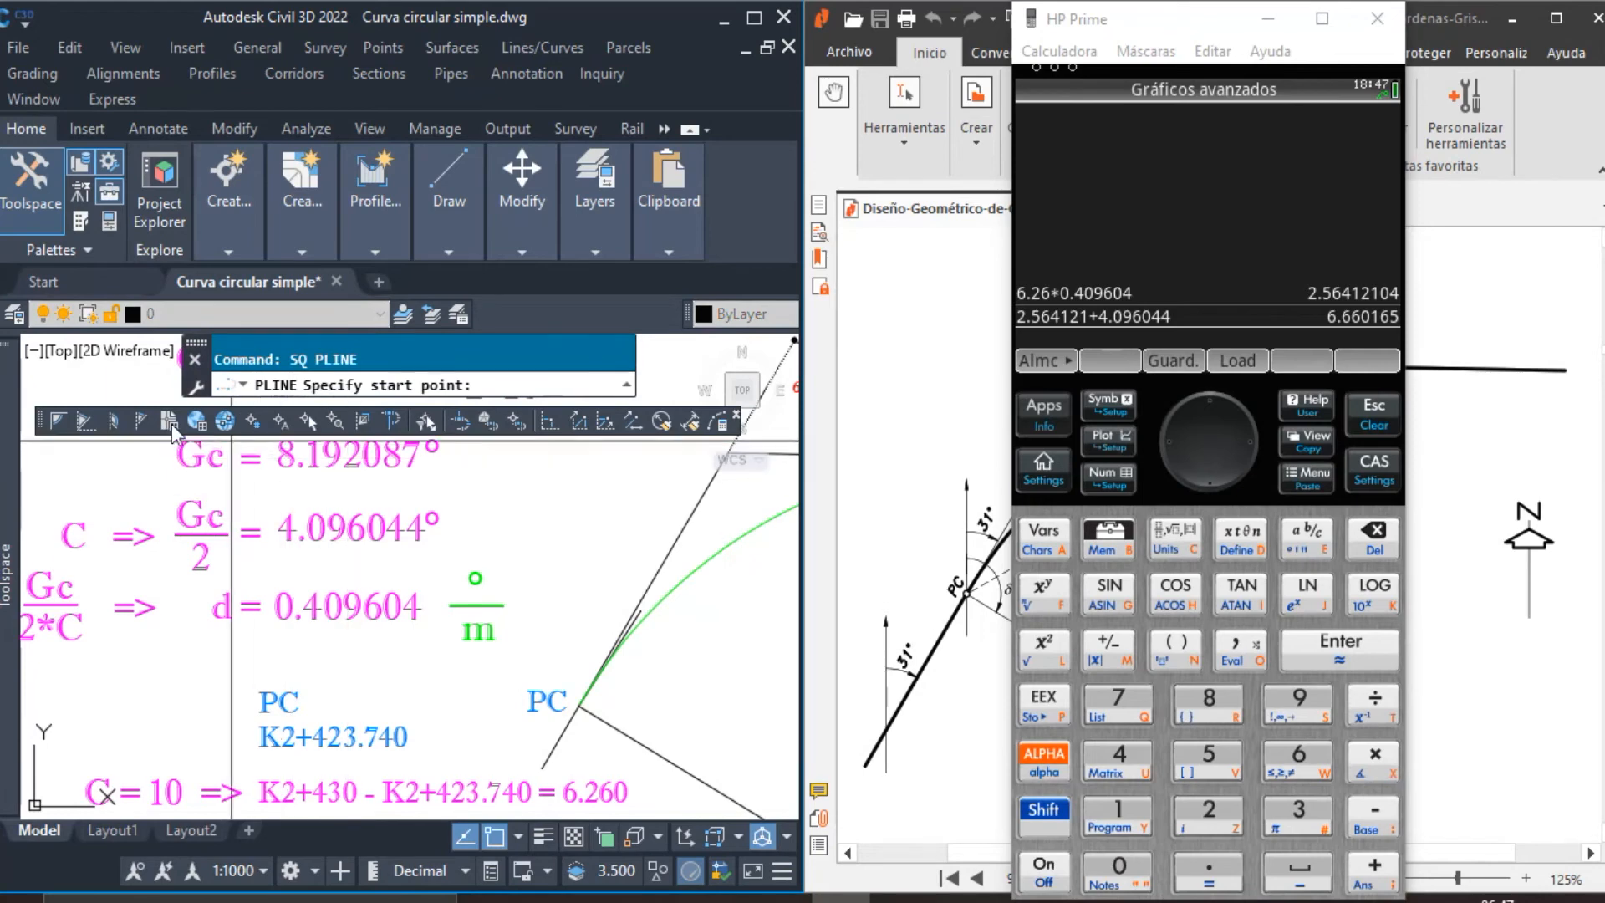
{"action": "left_click", "coordinate": [143, 422]}
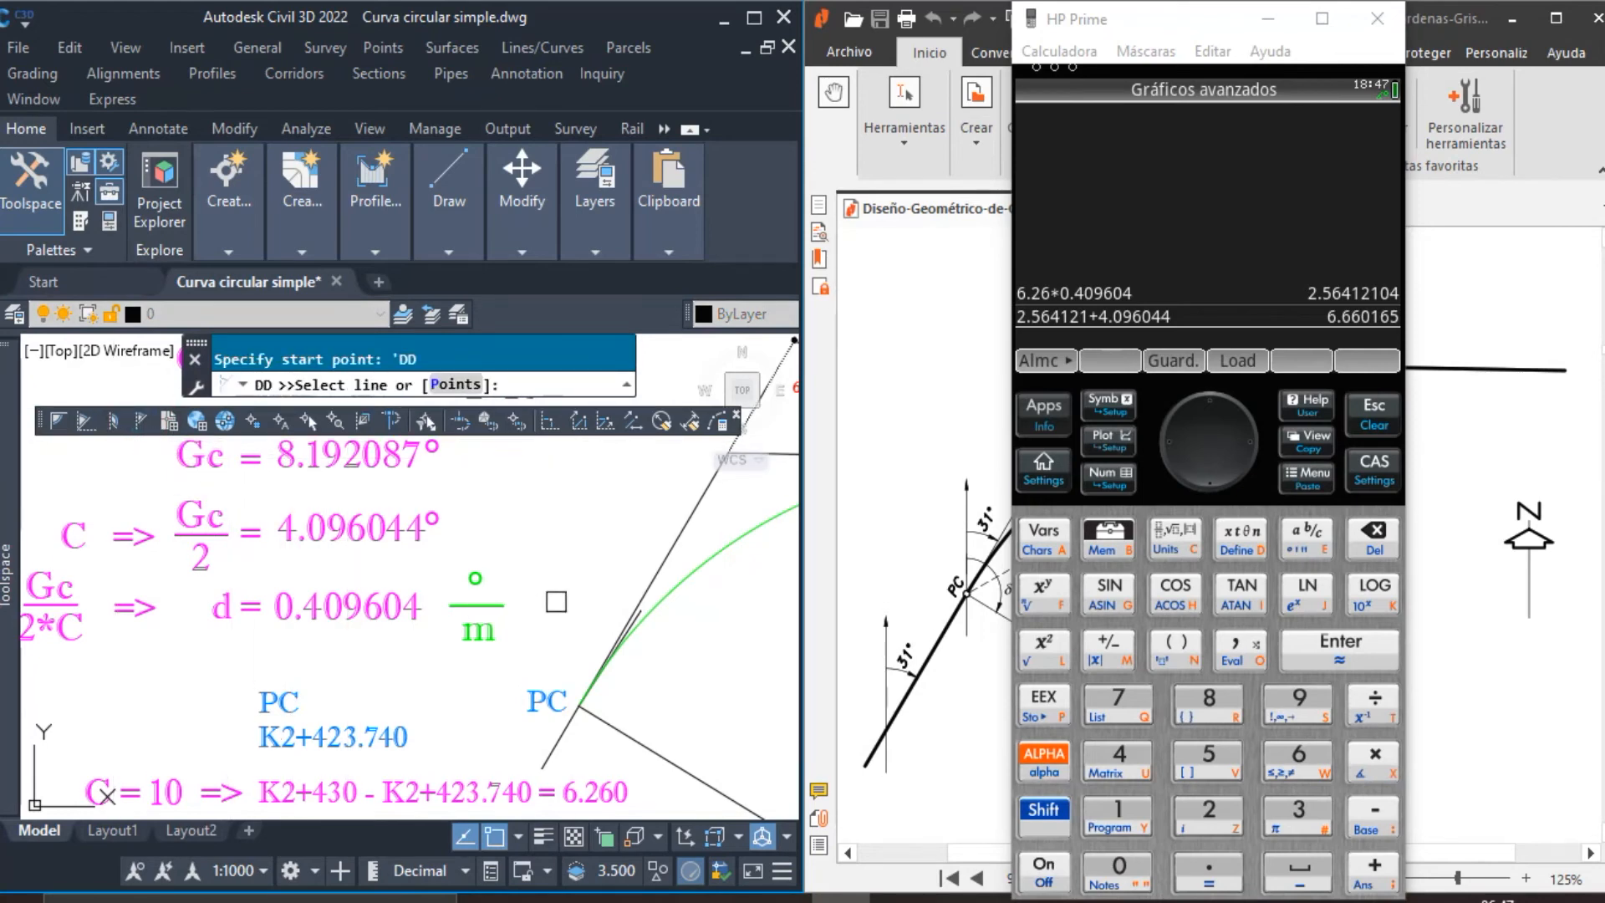
{"action": "scroll", "coordinate": [556, 602], "scroll_direction": "down", "scroll_amount": 1}
{"action": "scroll", "coordinate": [544, 655], "scroll_direction": "up", "scroll_amount": 5}
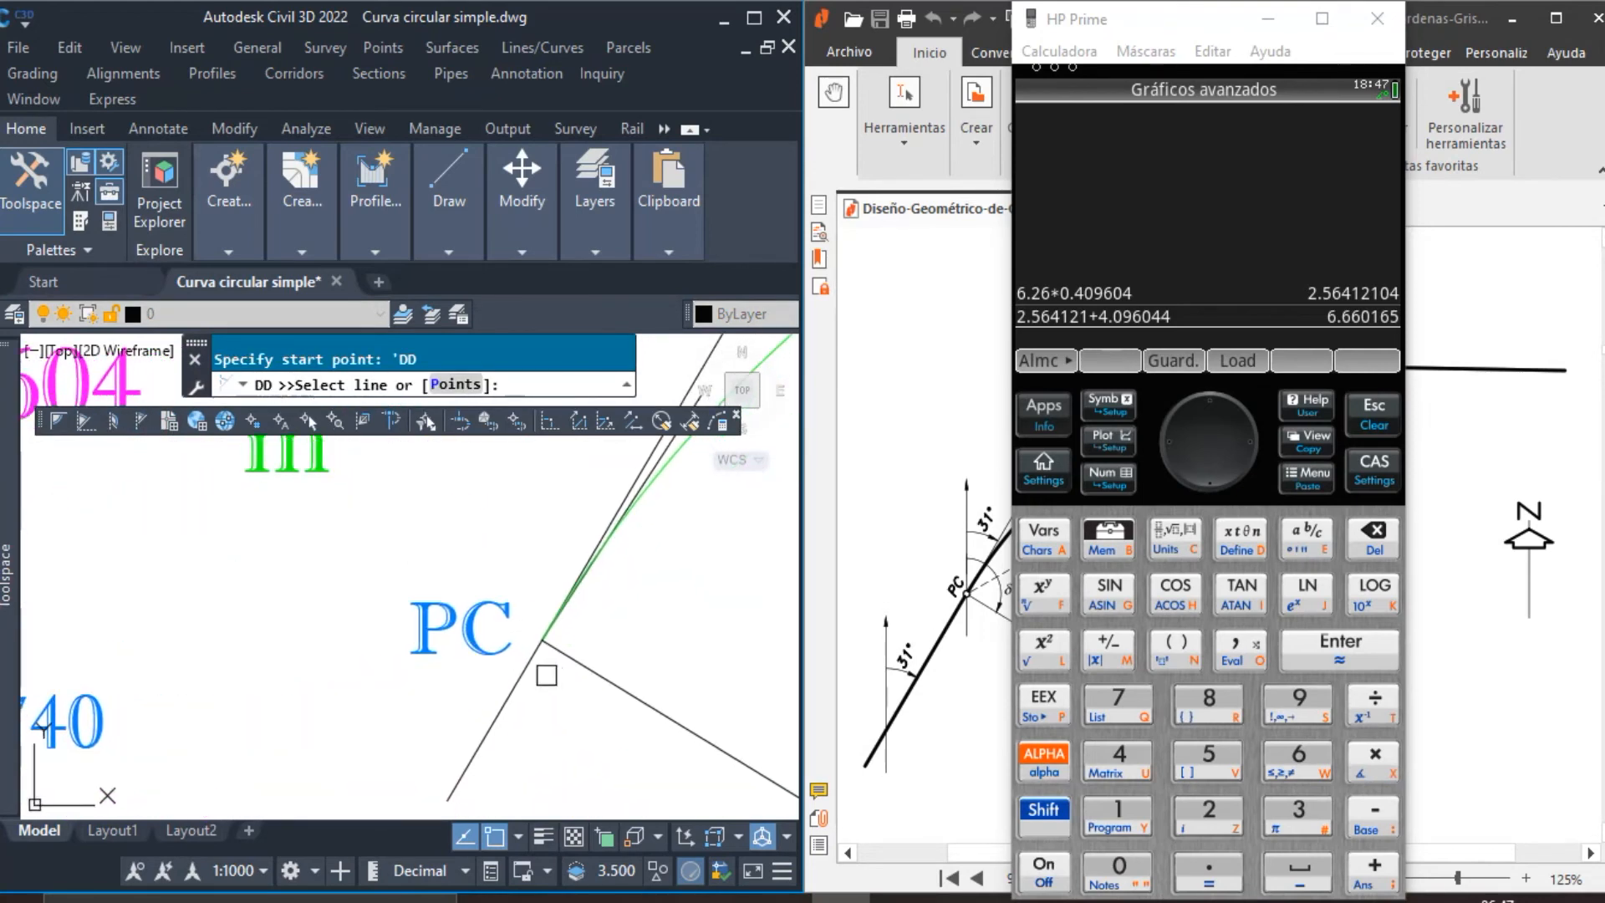
{"action": "left_click", "coordinate": [529, 654]}
{"action": "scroll", "coordinate": [527, 643], "scroll_direction": "down", "scroll_amount": 2}
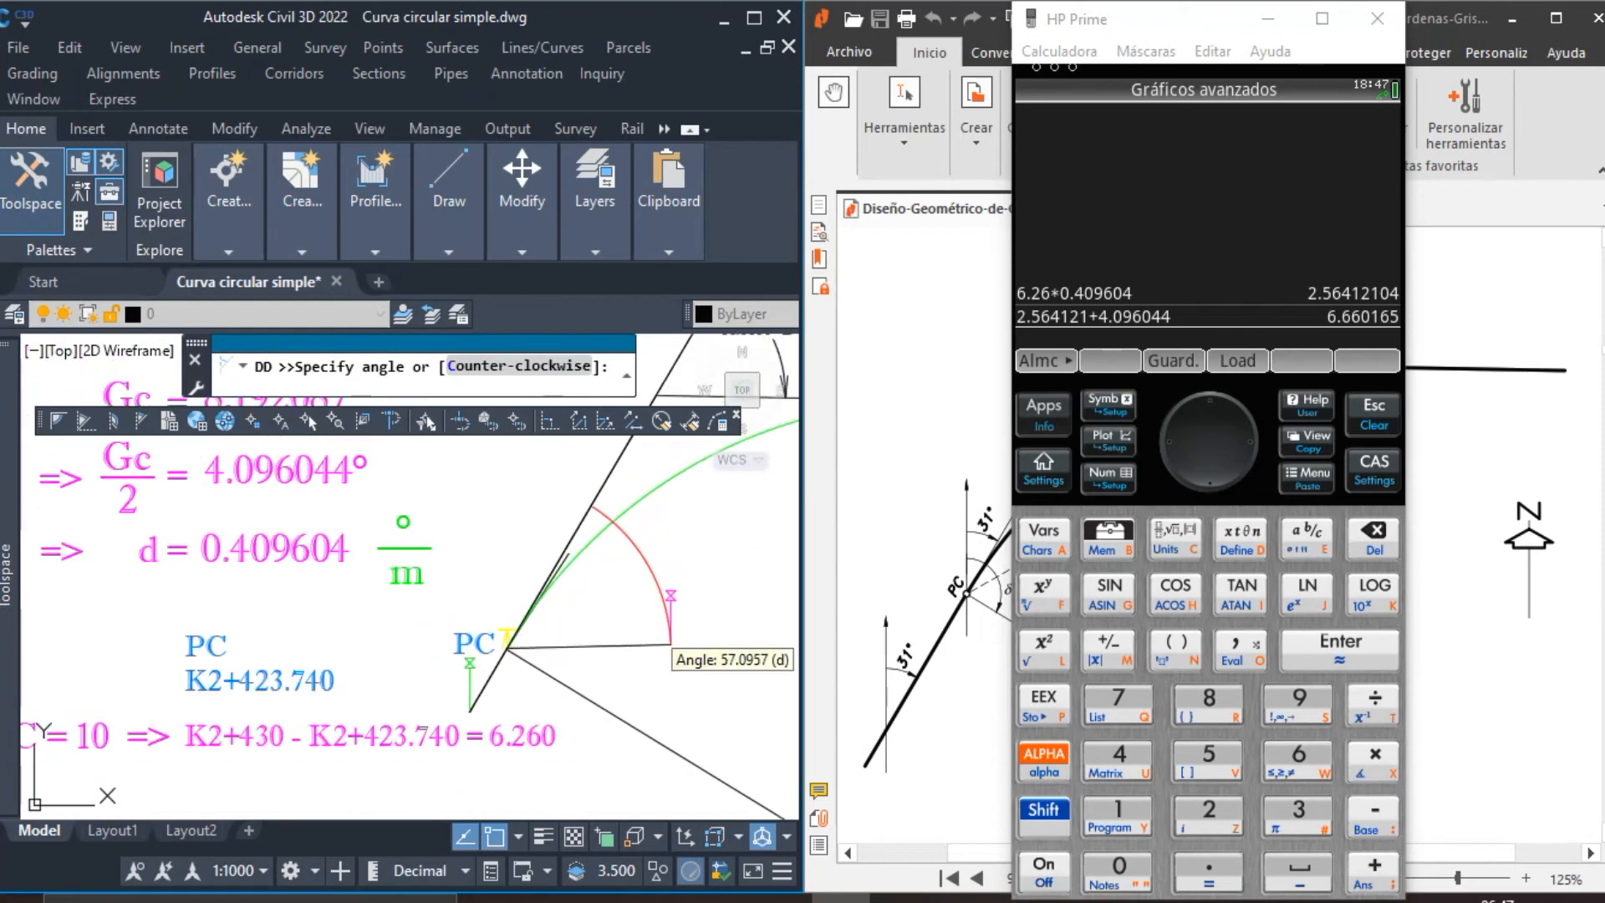
Set a clockwise deflection angle of 6.660165 and a distance of about 20.5 m, just past the curve.
{"action": "middle_click_drag", "start_coordinate": [639, 579], "coordinate": [614, 645]}
{"action": "scroll", "coordinate": [649, 612], "scroll_direction": "up", "scroll_amount": 2}
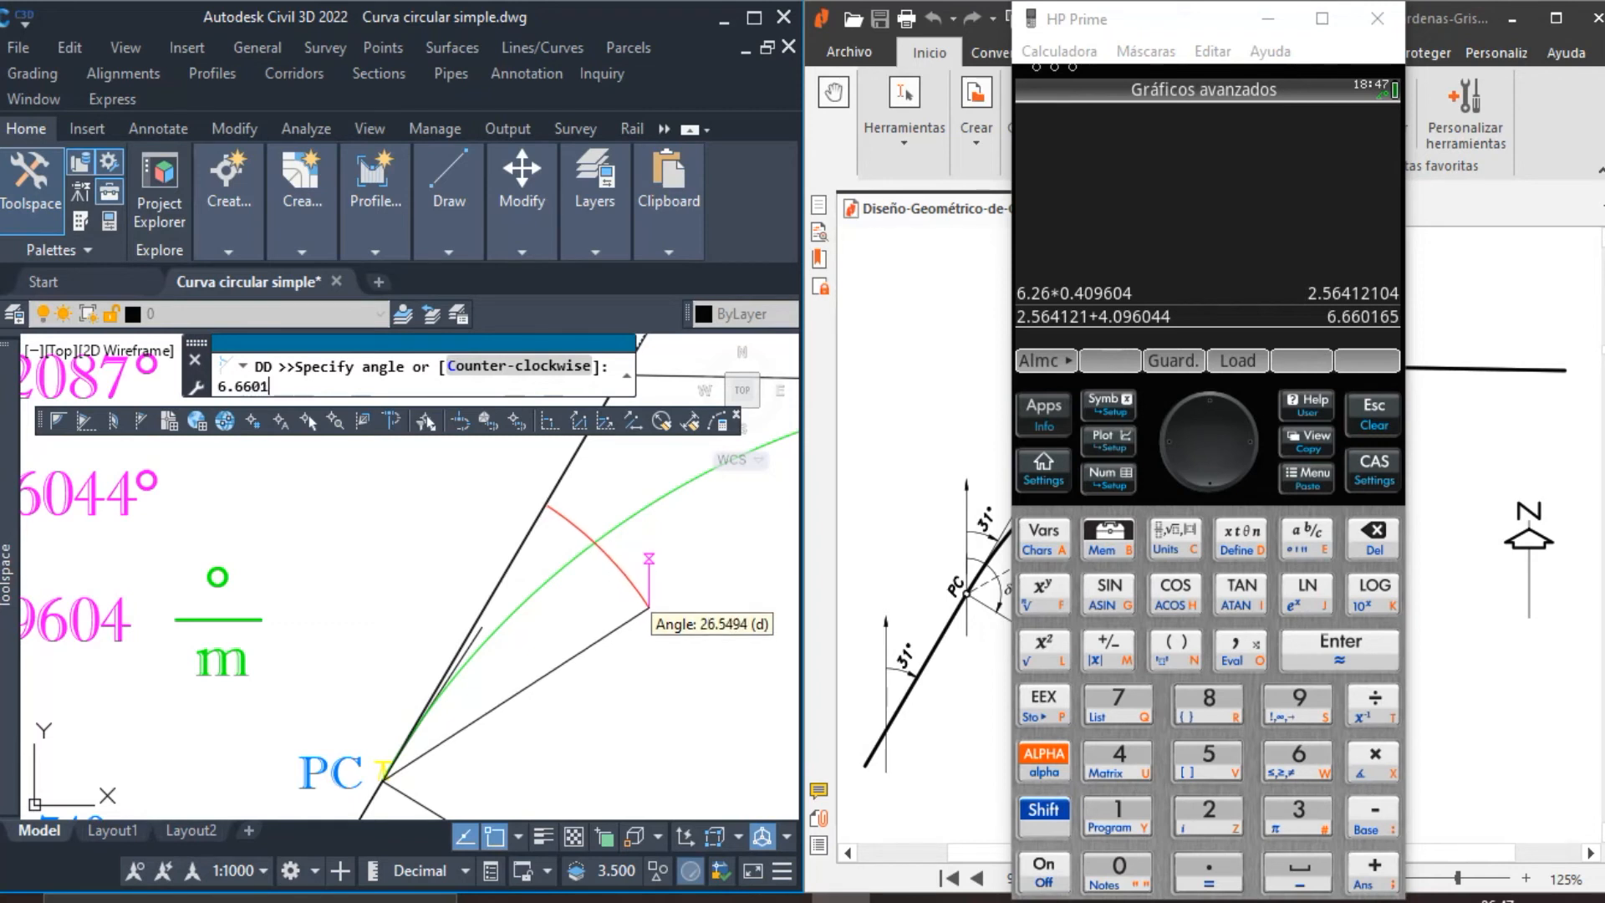
{"action": "key", "text": "Return"}
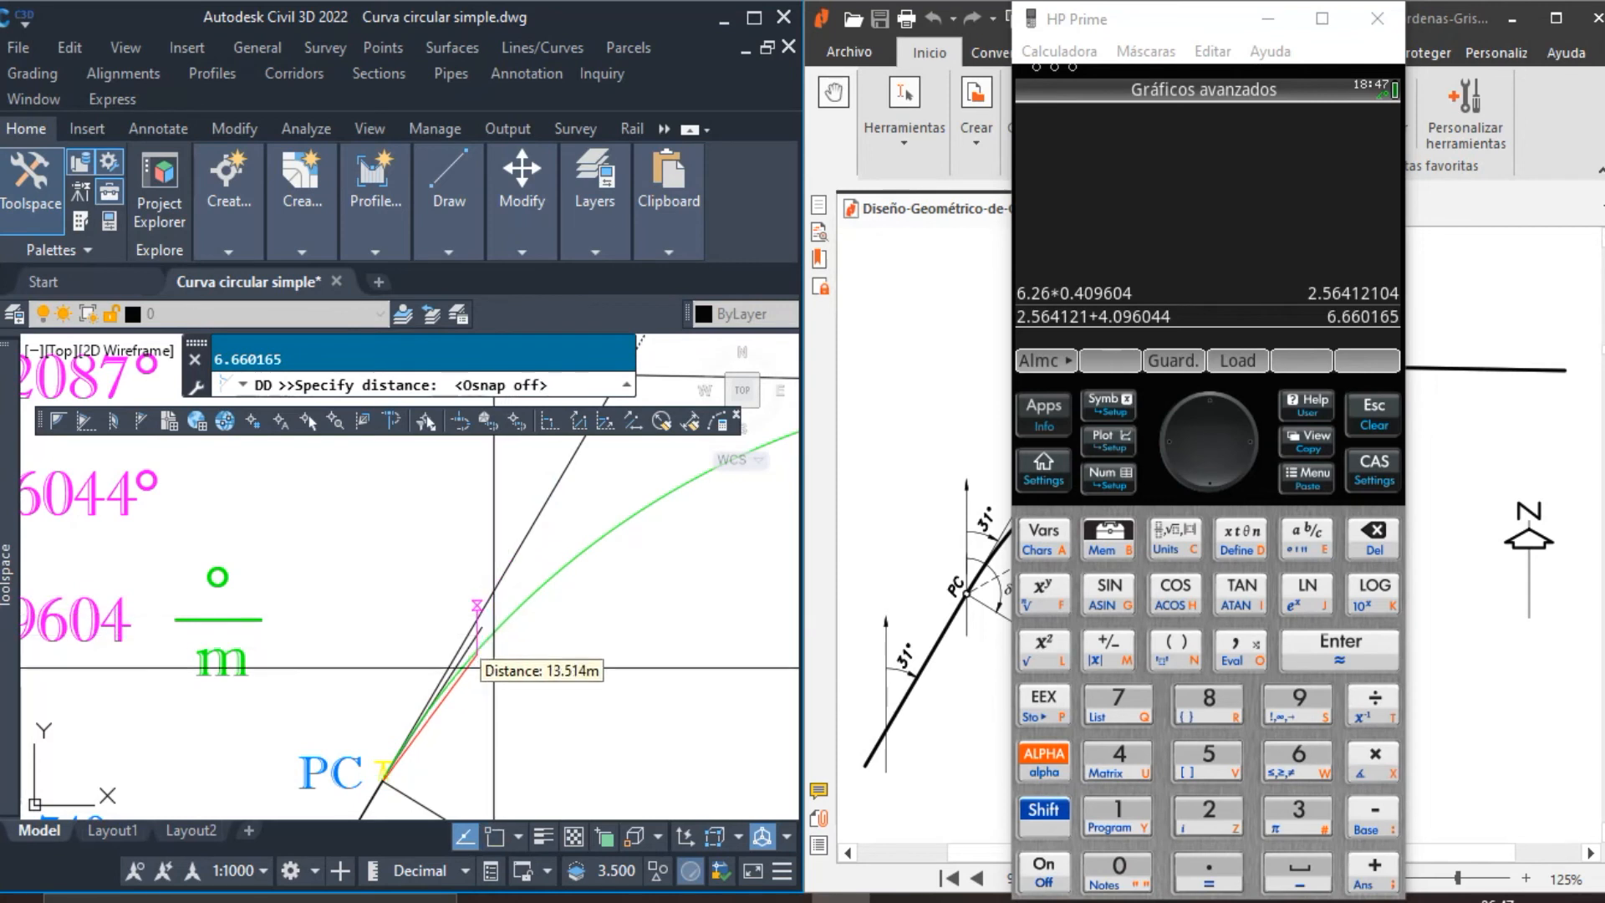
{"action": "scroll", "coordinate": [509, 652], "scroll_direction": "up", "scroll_amount": 2}
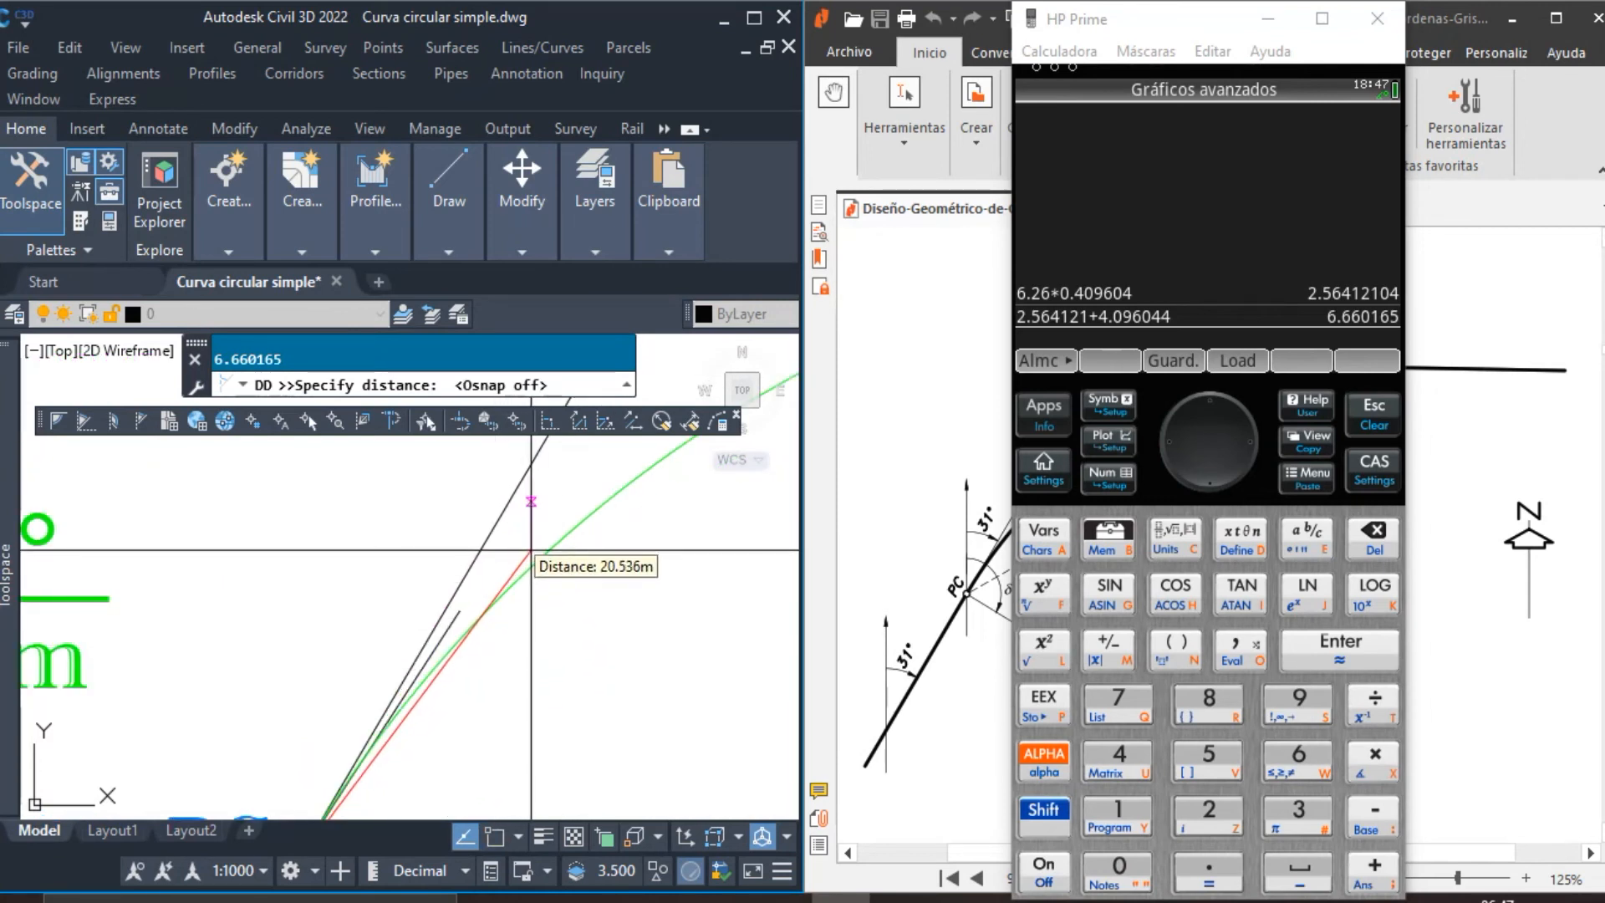
{"action": "left_click", "coordinate": [531, 549]}
{"action": "left_click", "coordinate": [460, 611]}
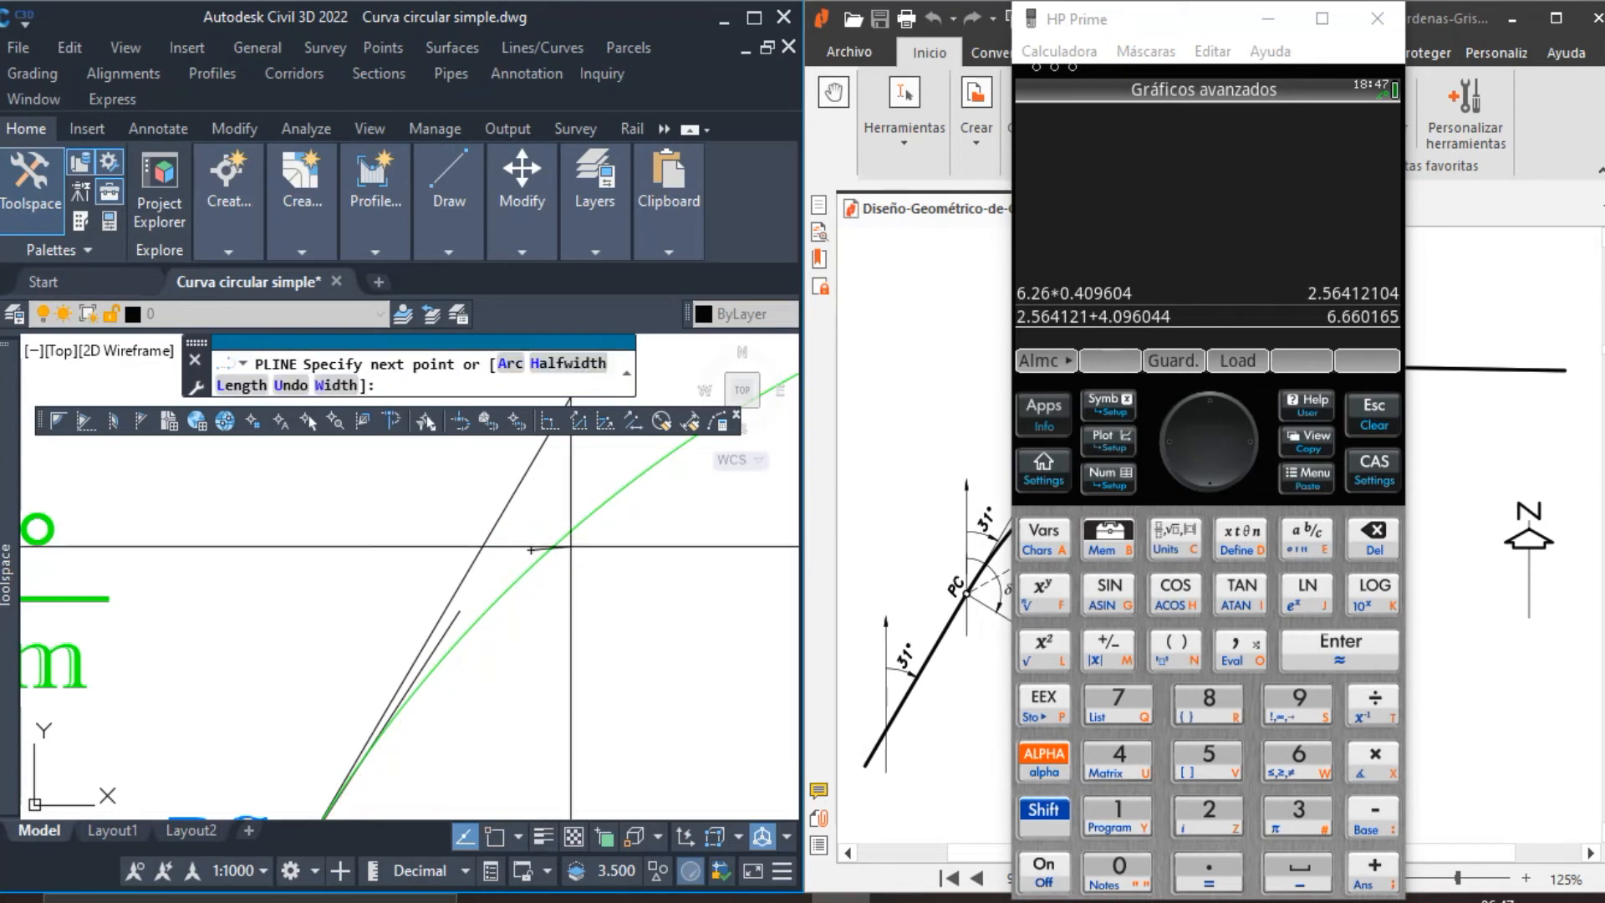
End the second deflection line at the PC with object snap on, and finish the polyline.
{"action": "scroll", "coordinate": [533, 622], "scroll_direction": "down", "scroll_amount": 3}
{"action": "scroll", "coordinate": [533, 623], "scroll_direction": "up", "scroll_amount": 3}
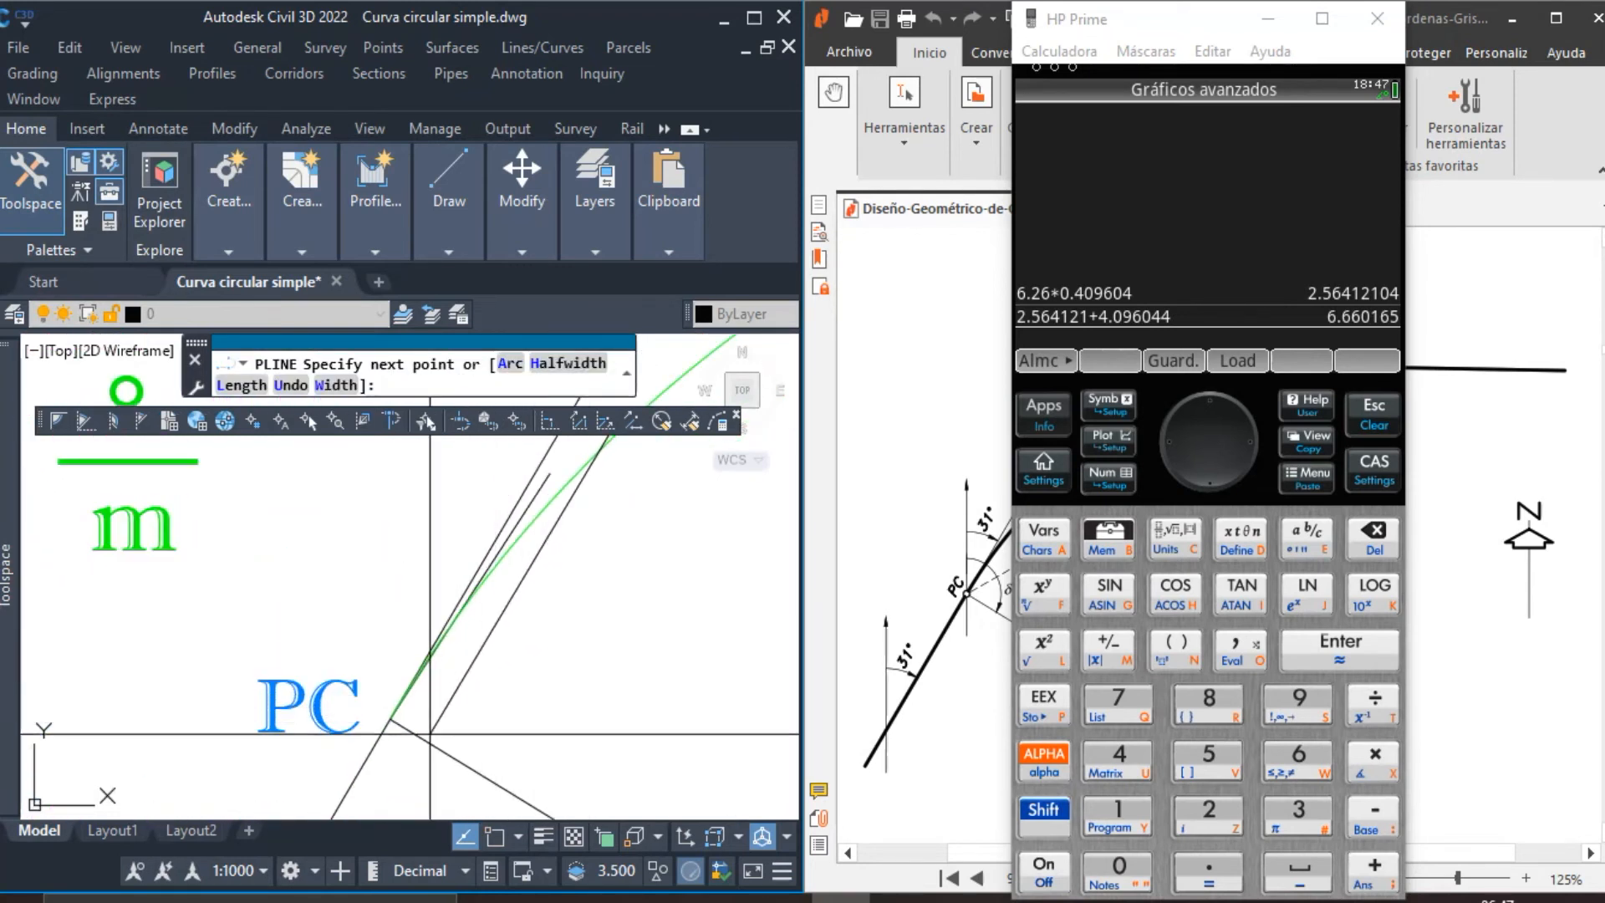
{"action": "key", "text": "F3"}
{"action": "left_click", "coordinate": [396, 730]}
{"action": "key", "text": "Return"}
{"action": "scroll", "coordinate": [465, 652], "scroll_direction": "down", "scroll_amount": 3}
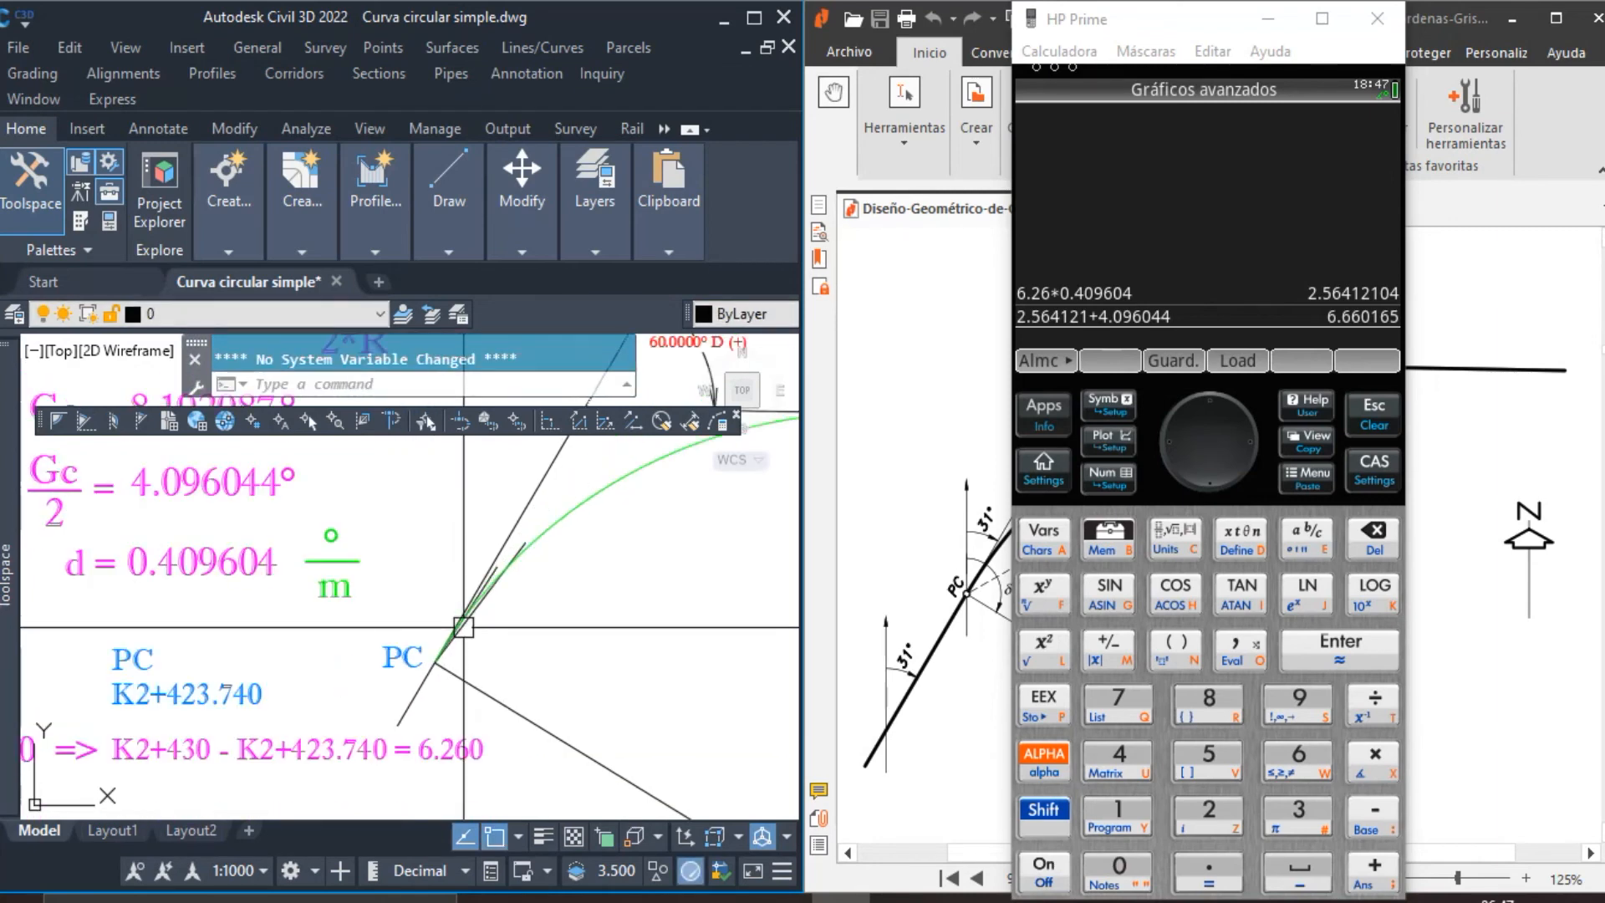
{"action": "middle_click_drag", "start_coordinate": [591, 627], "coordinate": [451, 686]}
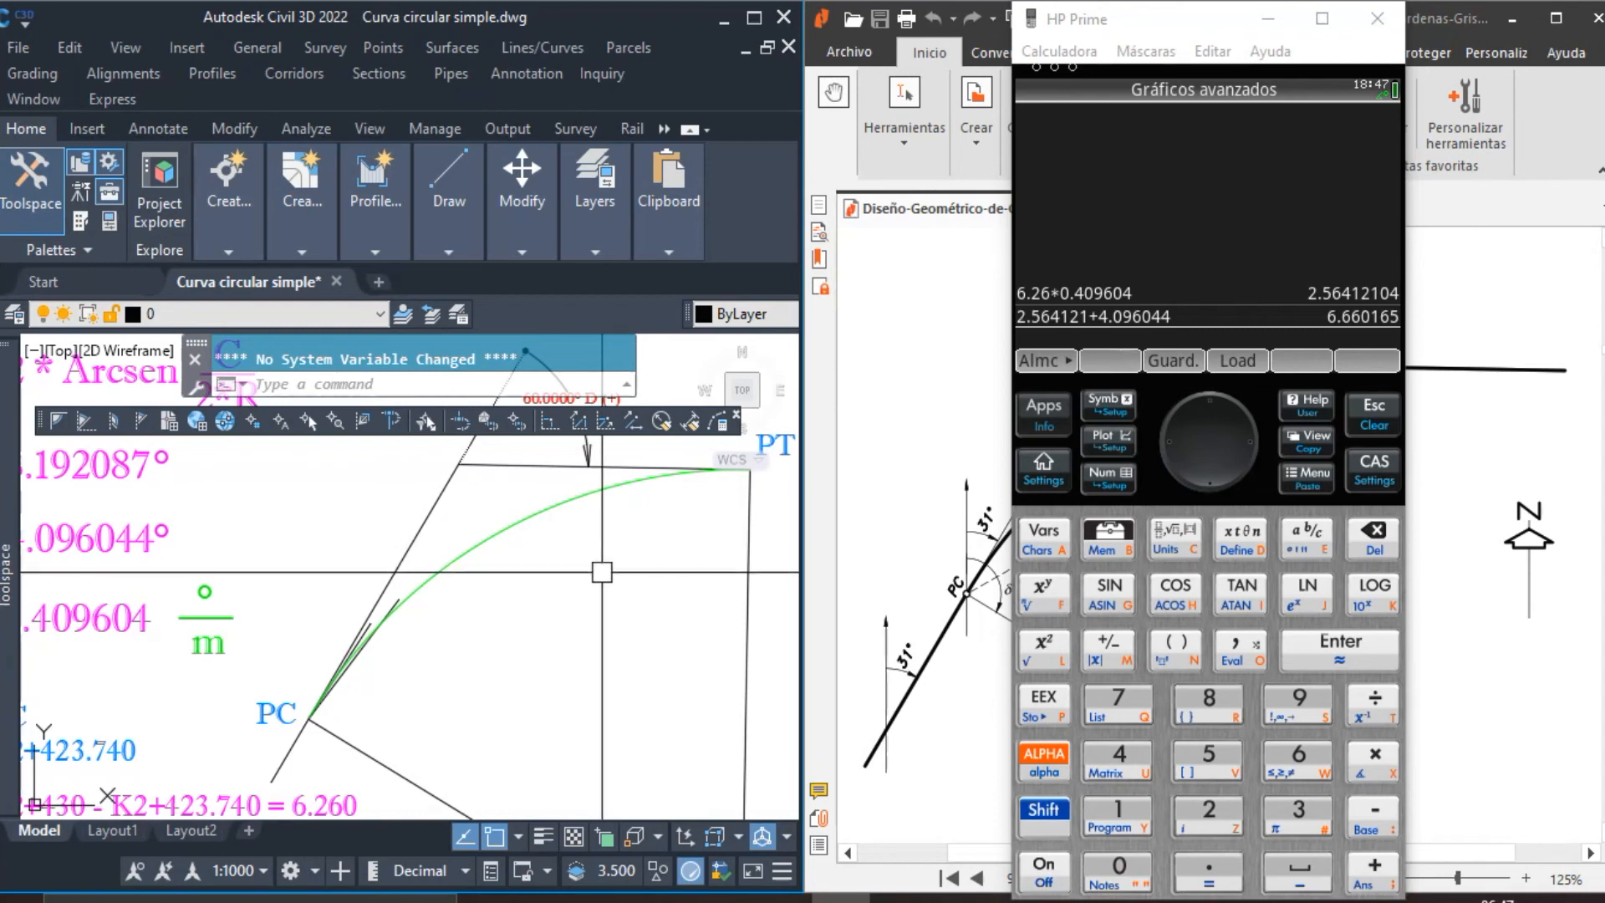
{"action": "middle_click_drag", "start_coordinate": [287, 635], "coordinate": [372, 619]}
{"action": "middle_click_drag", "start_coordinate": [581, 651], "coordinate": [473, 664]}
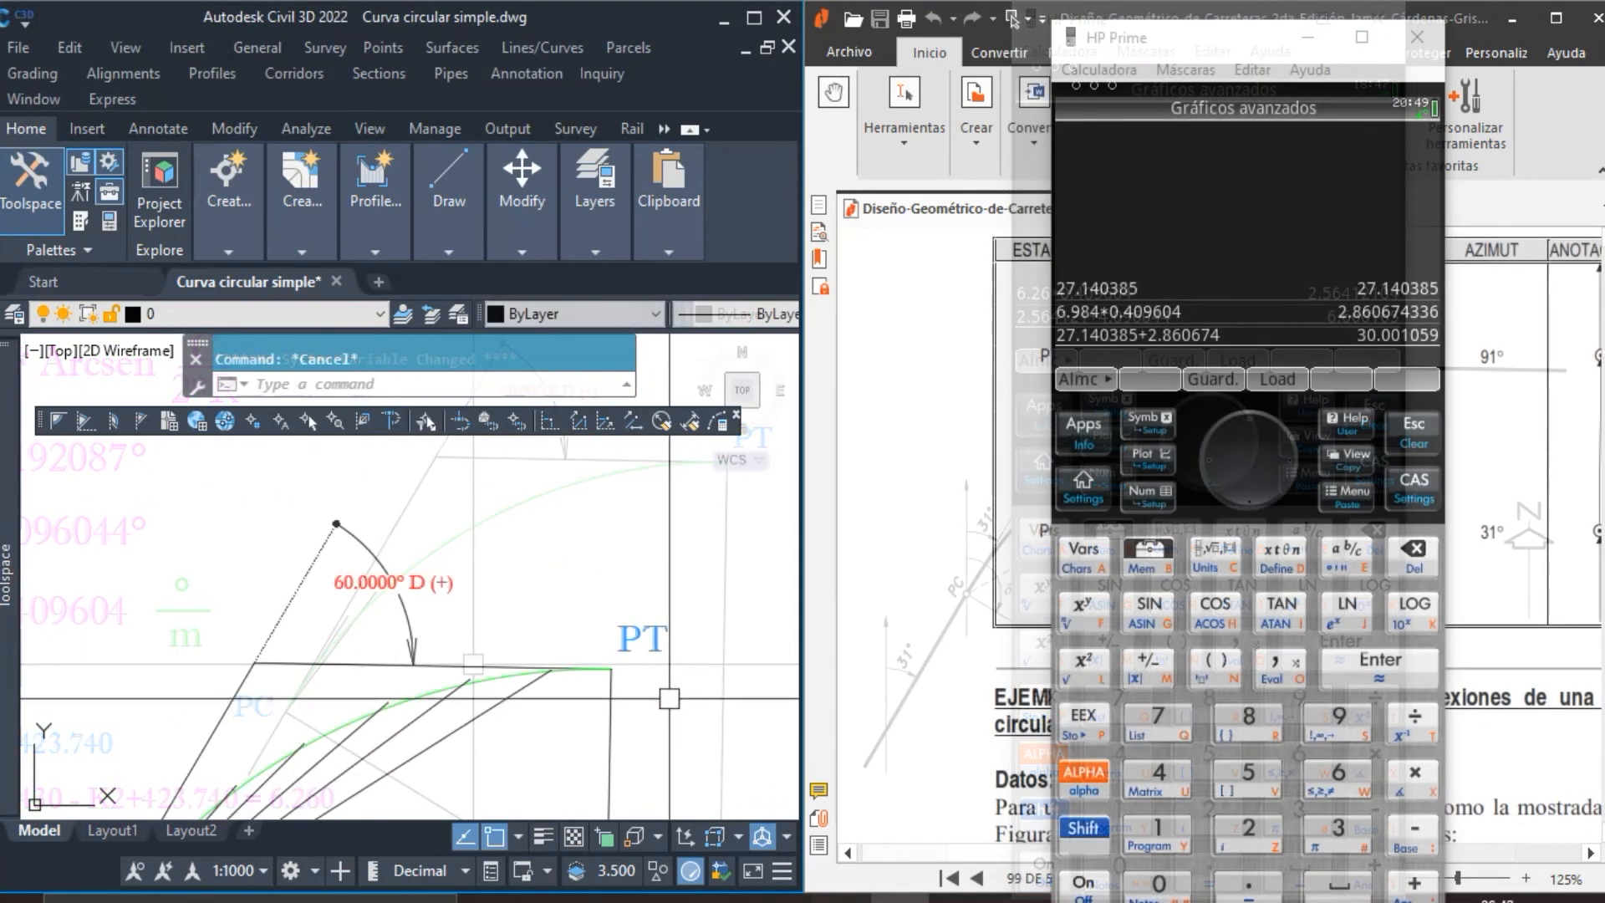
Add an aligned dimension from the last deflection line's intersection with the curve to the PT, placed just below the curve.
{"action": "middle_click_drag", "start_coordinate": [651, 708], "coordinate": [664, 592]}
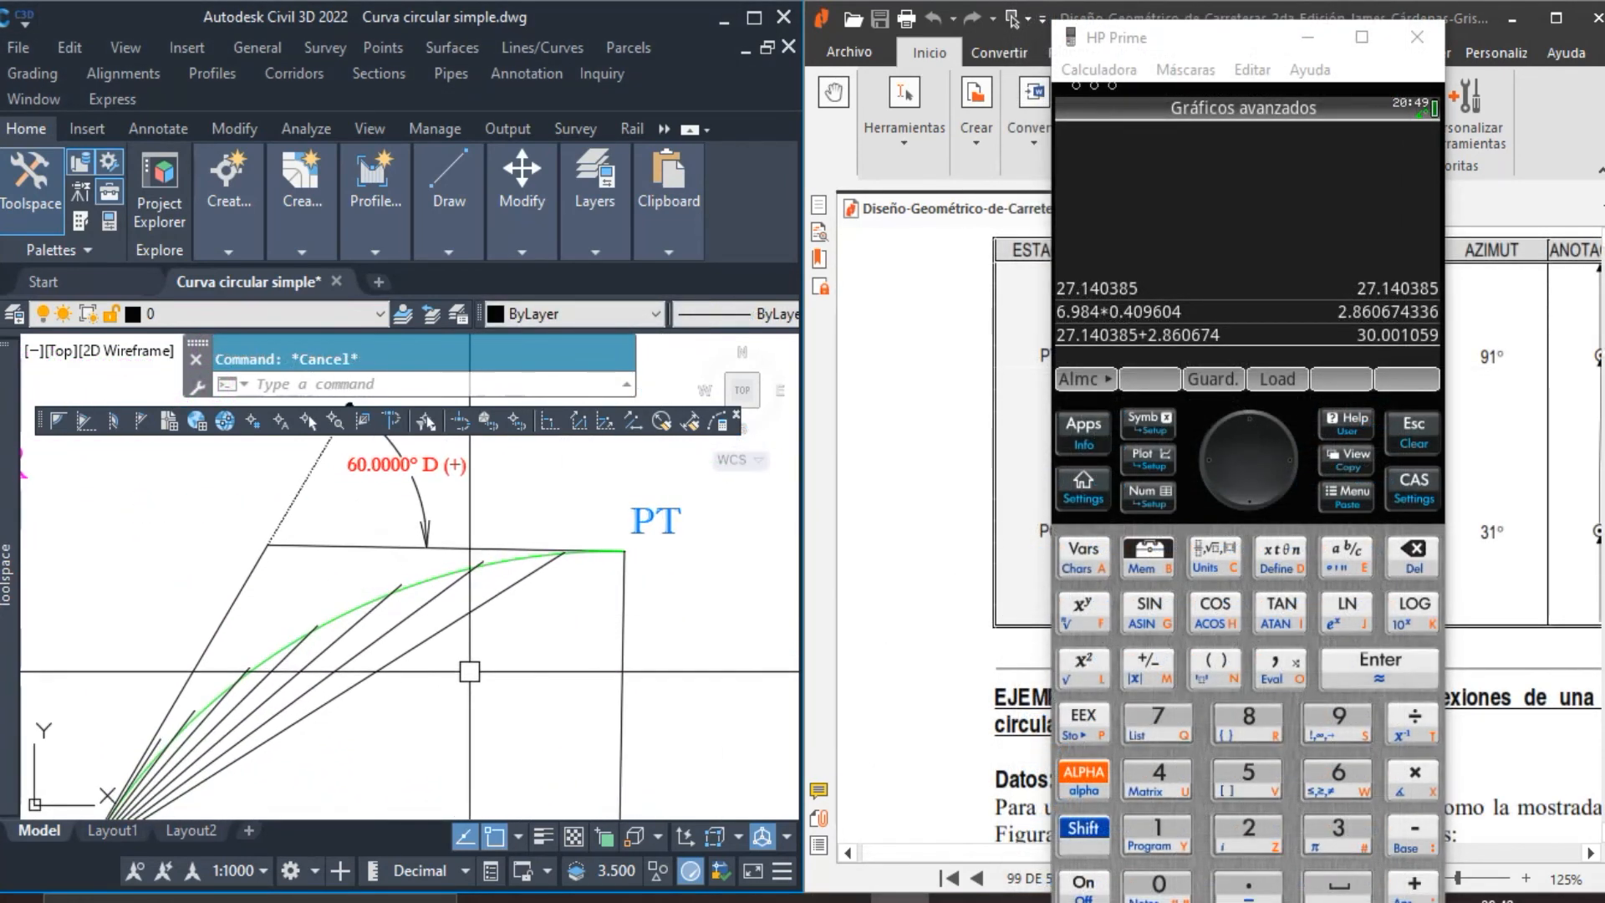
{"action": "scroll", "coordinate": [572, 566], "scroll_direction": "up", "scroll_amount": 5}
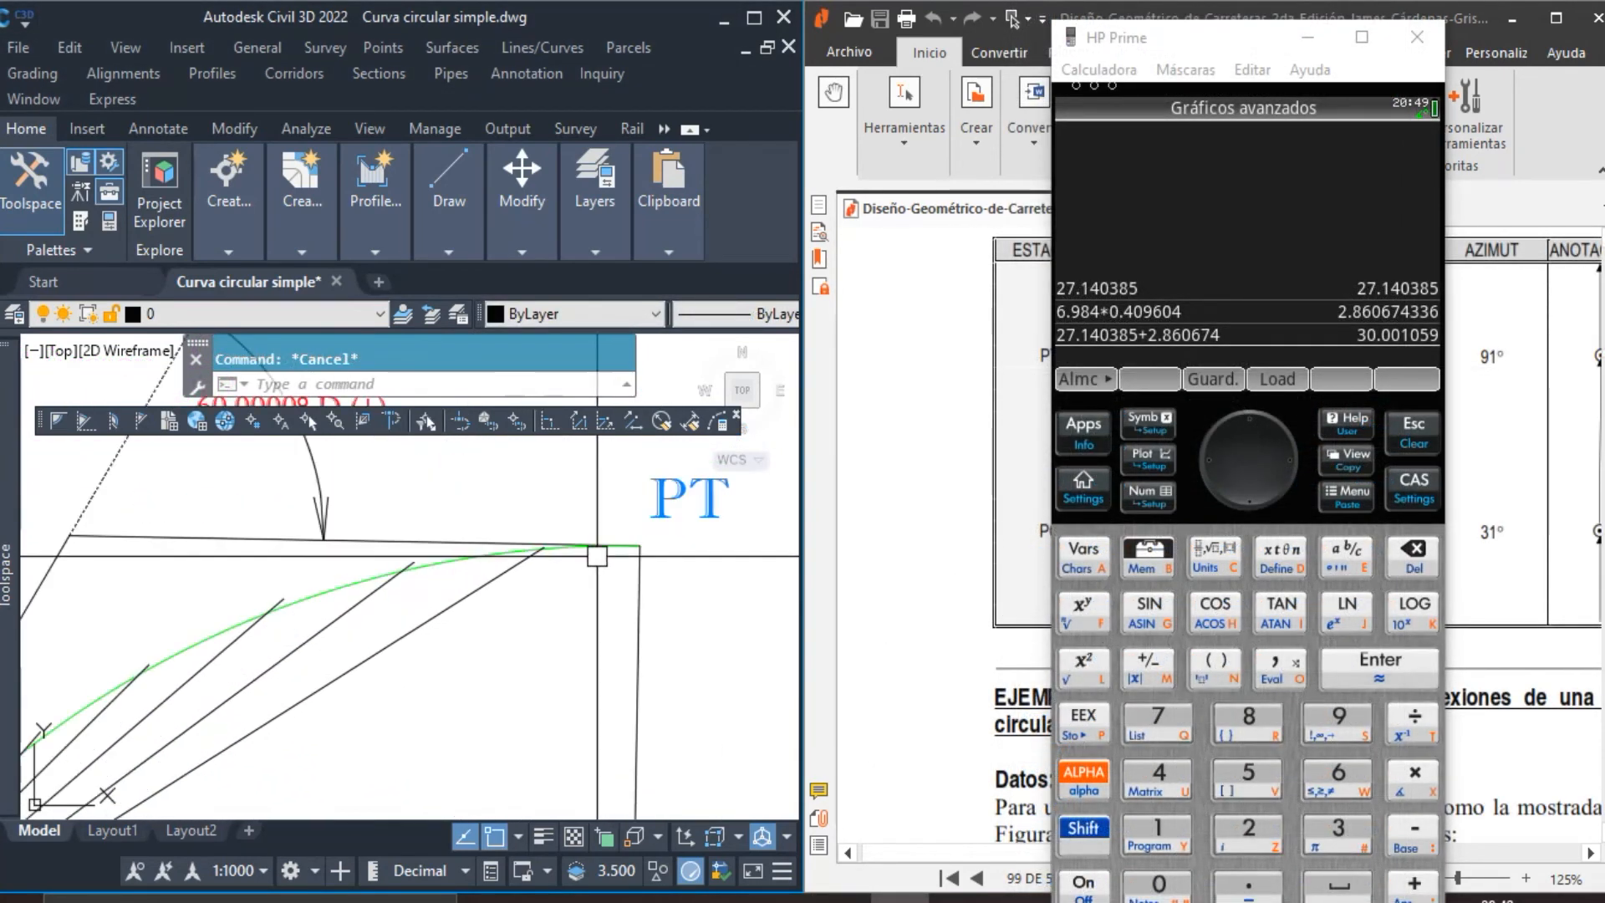
{"action": "mouse_move", "coordinate": [563, 594]}
{"action": "middle_mouse_down"}
{"action": "mouse_move", "coordinate": [545, 673]}
{"action": "mouse_move", "coordinate": [435, 623]}
{"action": "middle_mouse_up"}
{"action": "type", "text": "dal"}
{"action": "key", "text": "Return"}
{"action": "scroll", "coordinate": [485, 629], "scroll_direction": "up", "scroll_amount": 4}
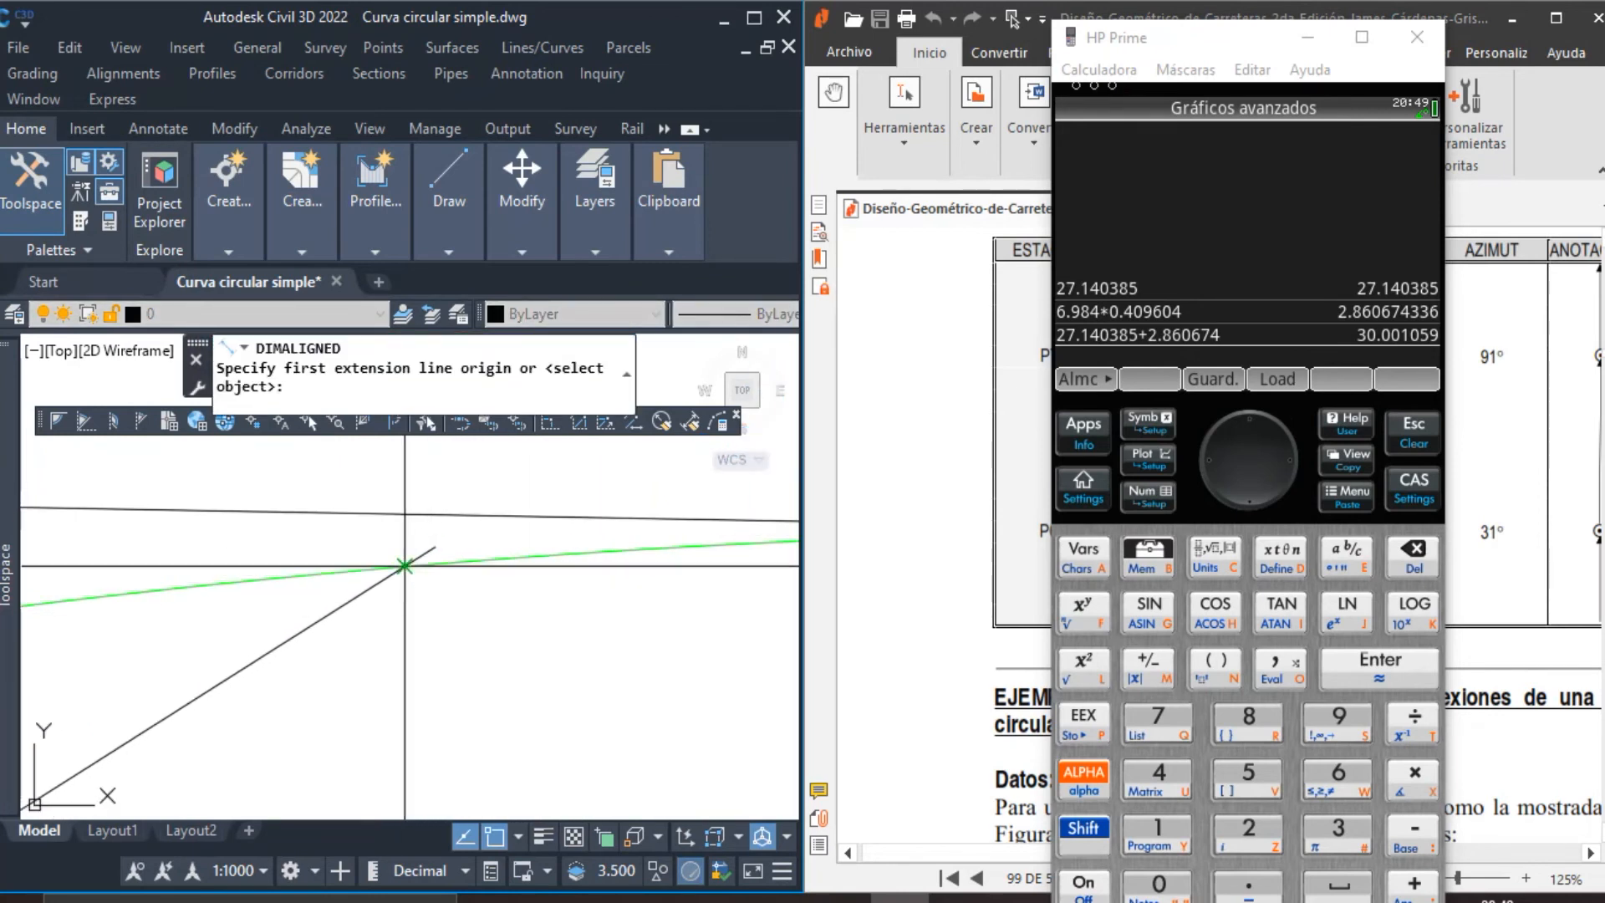
{"action": "left_click", "coordinate": [409, 566]}
{"action": "scroll", "coordinate": [493, 577], "scroll_direction": "up", "scroll_amount": 5}
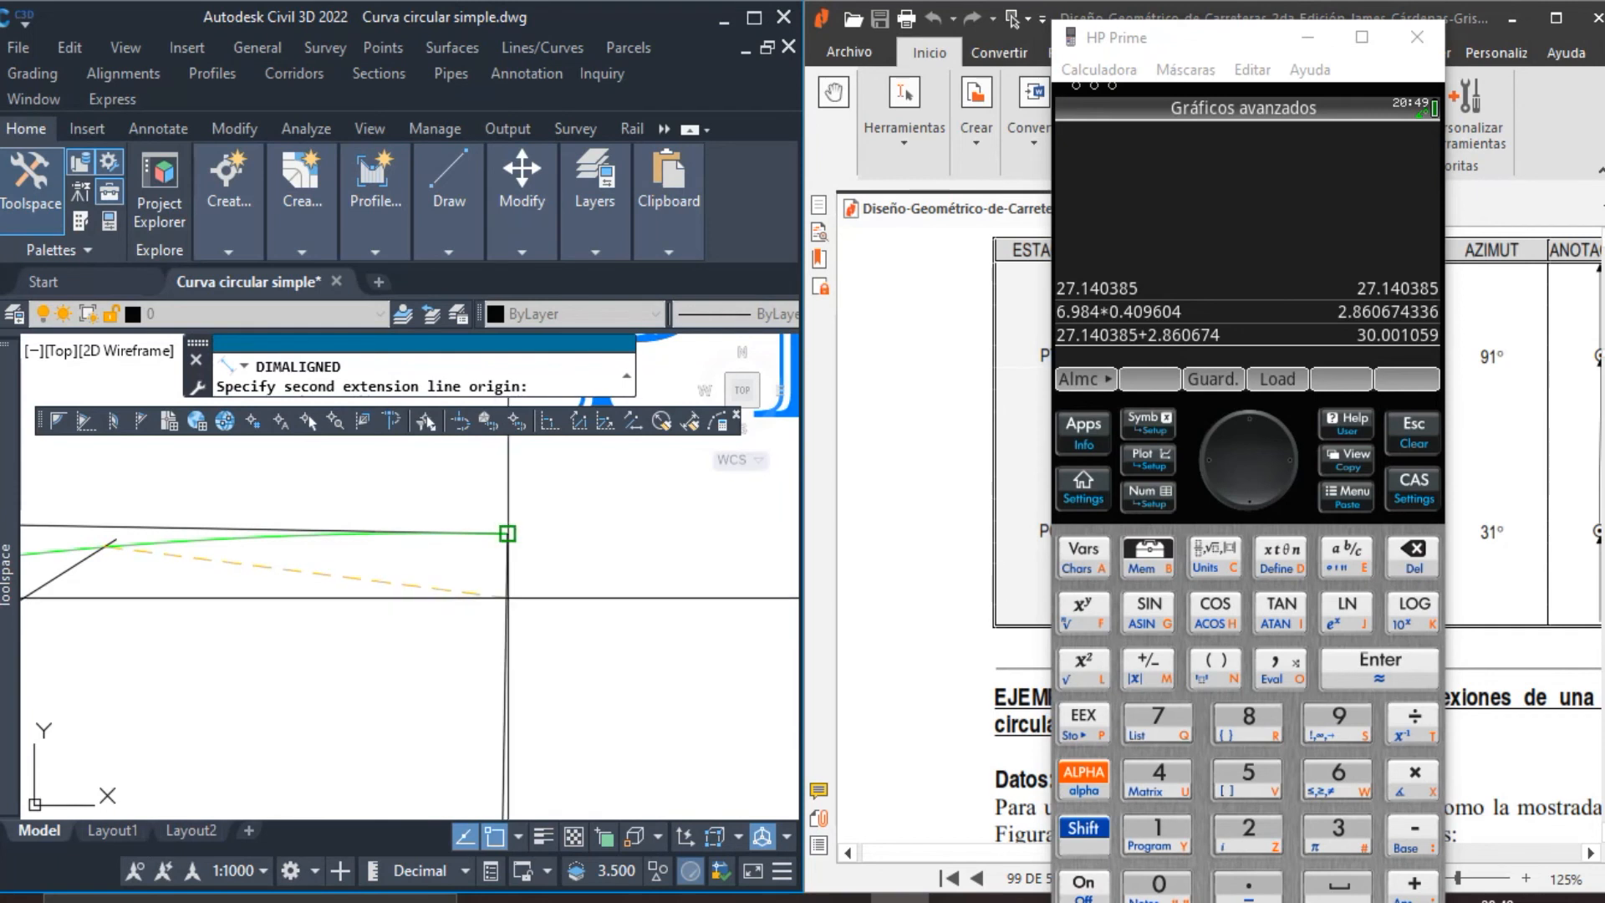
{"action": "left_click", "coordinate": [504, 531]}
{"action": "scroll", "coordinate": [439, 618], "scroll_direction": "down", "scroll_amount": 3}
{"action": "left_click", "coordinate": [440, 629]}
{"action": "scroll", "coordinate": [497, 614], "scroll_direction": "down", "scroll_amount": 2}
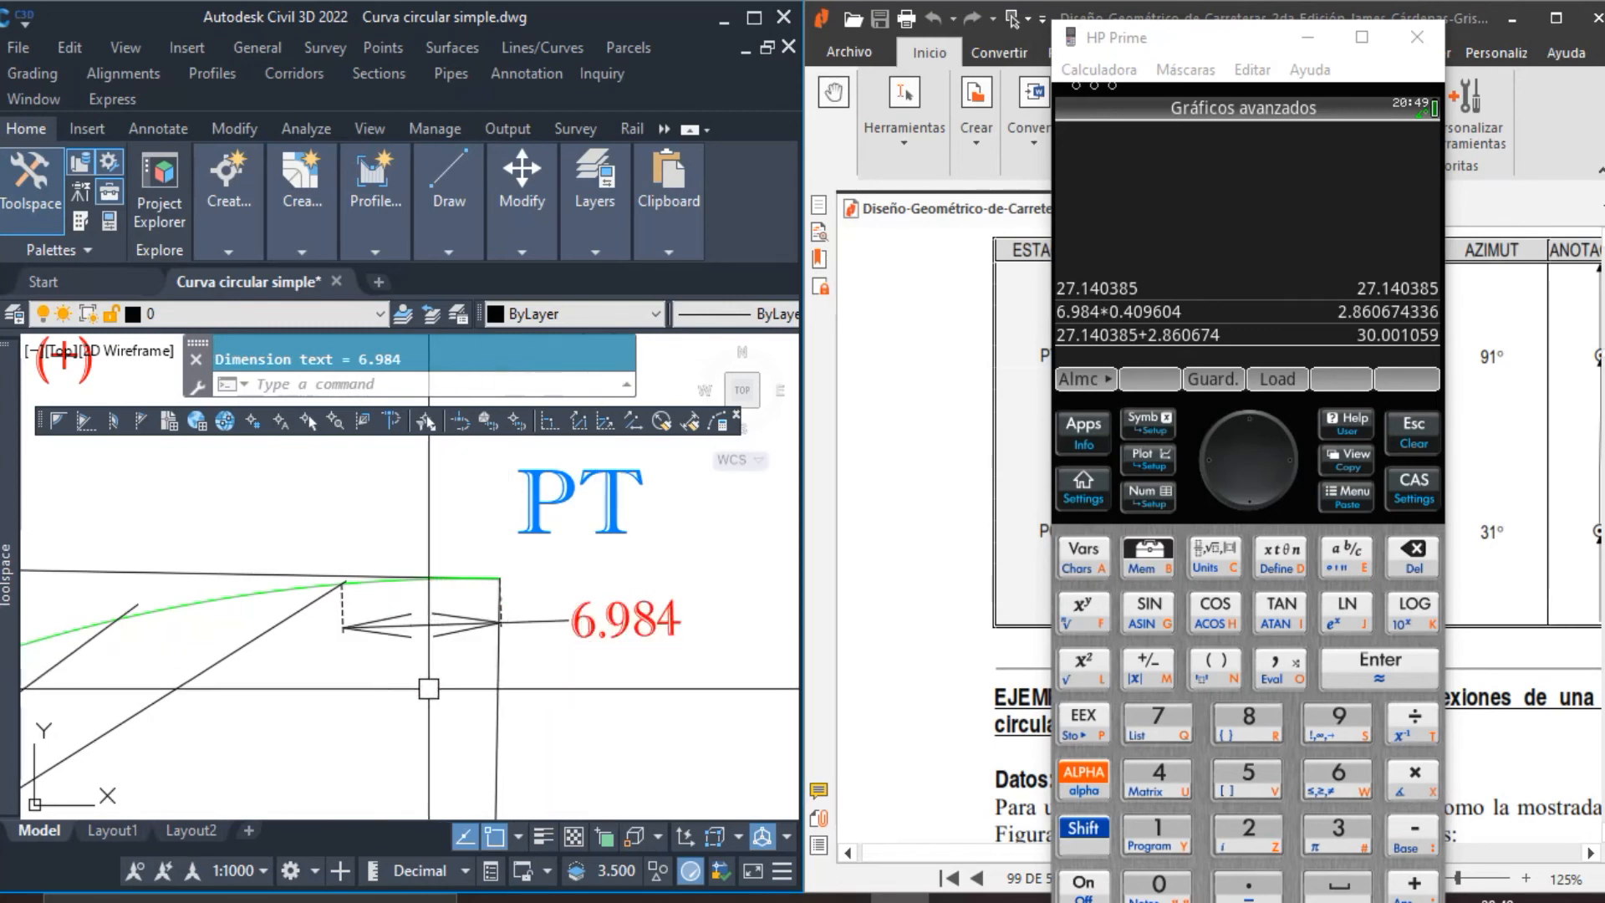
Review the factor d and the HP Prime operations 6.984*0.409604 and 27.140385+2.860674 that give the deflection at the PT.
{"action": "scroll", "coordinate": [623, 625], "scroll_direction": "down", "scroll_amount": 8}
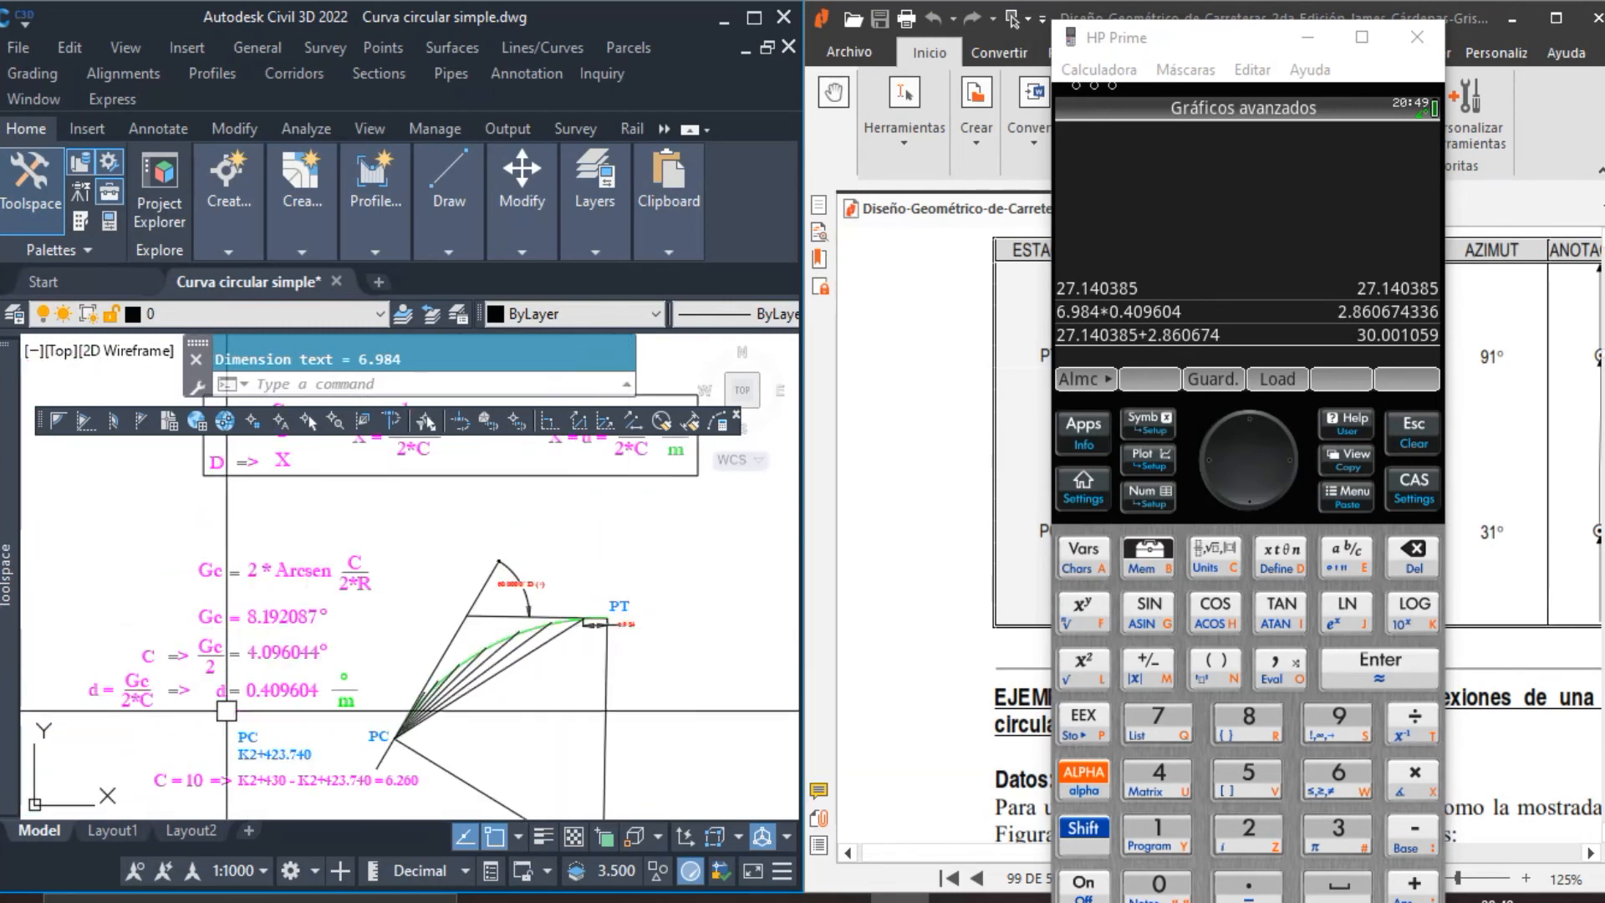
{"action": "scroll", "coordinate": [225, 710], "scroll_direction": "up", "scroll_amount": 2}
{"action": "scroll", "coordinate": [214, 686], "scroll_direction": "up", "scroll_amount": 2}
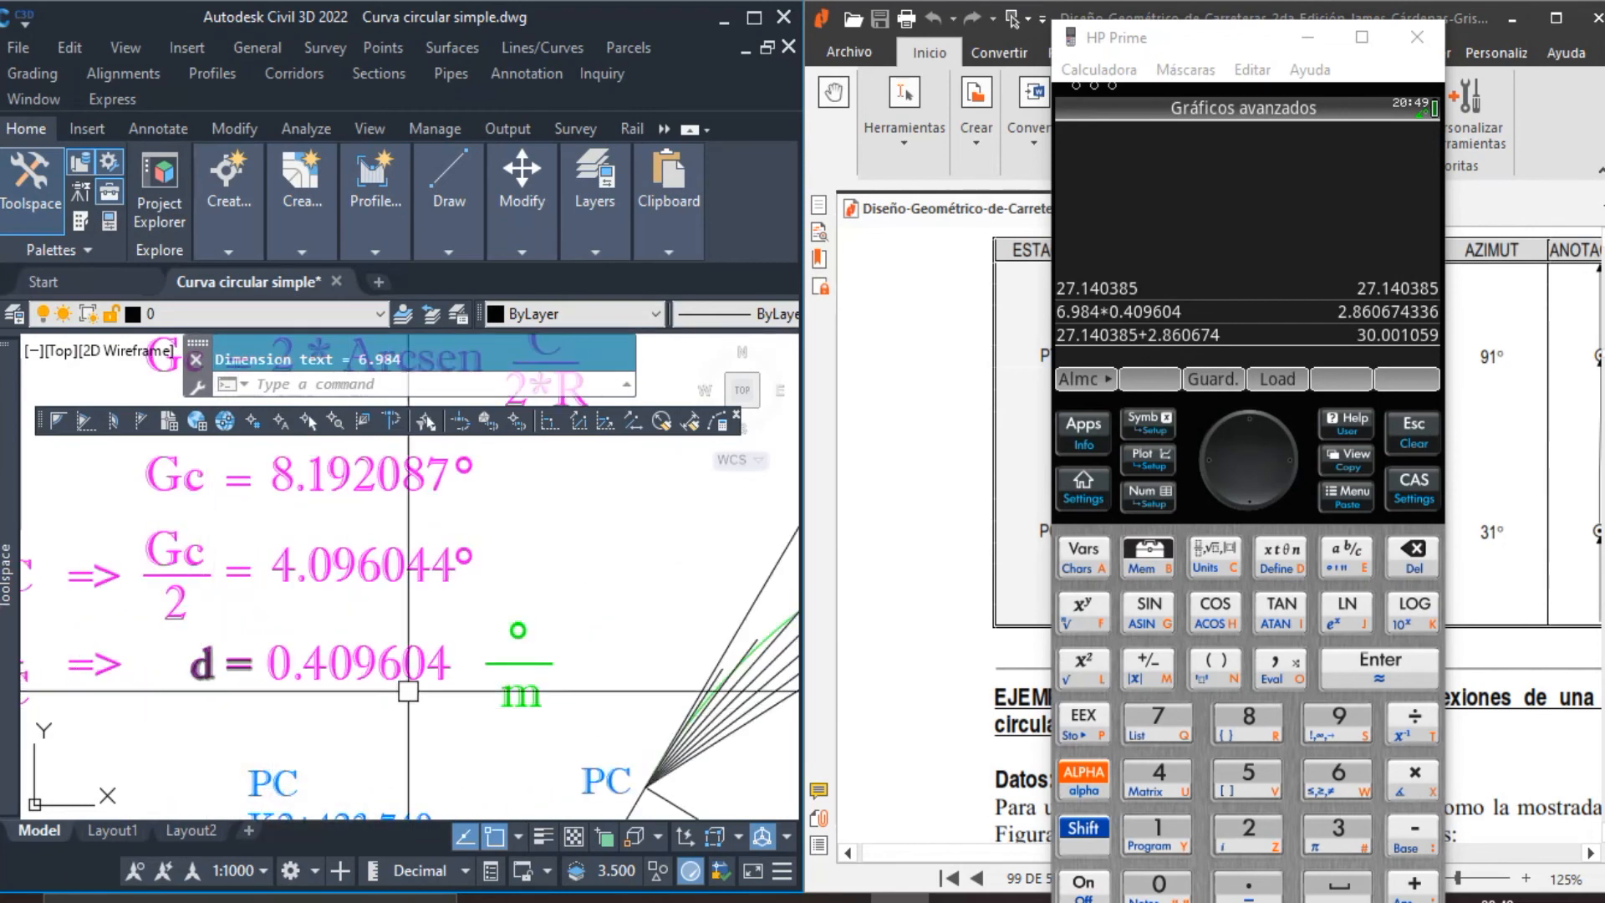
{"action": "left_click", "coordinate": [1134, 311]}
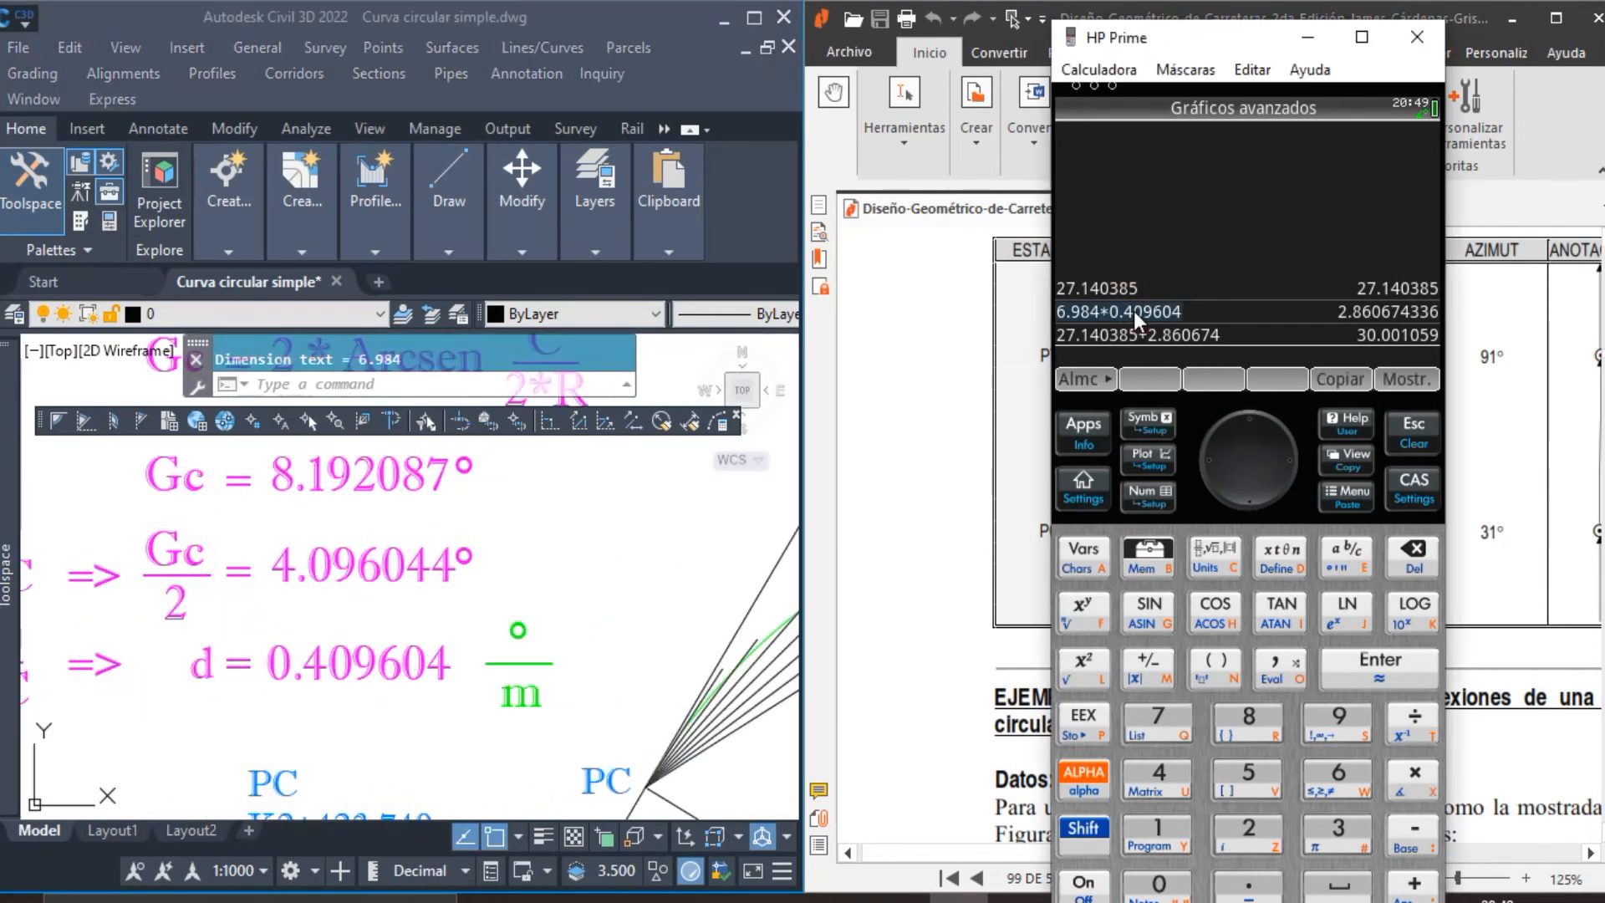
{"action": "left_click", "coordinate": [1375, 307]}
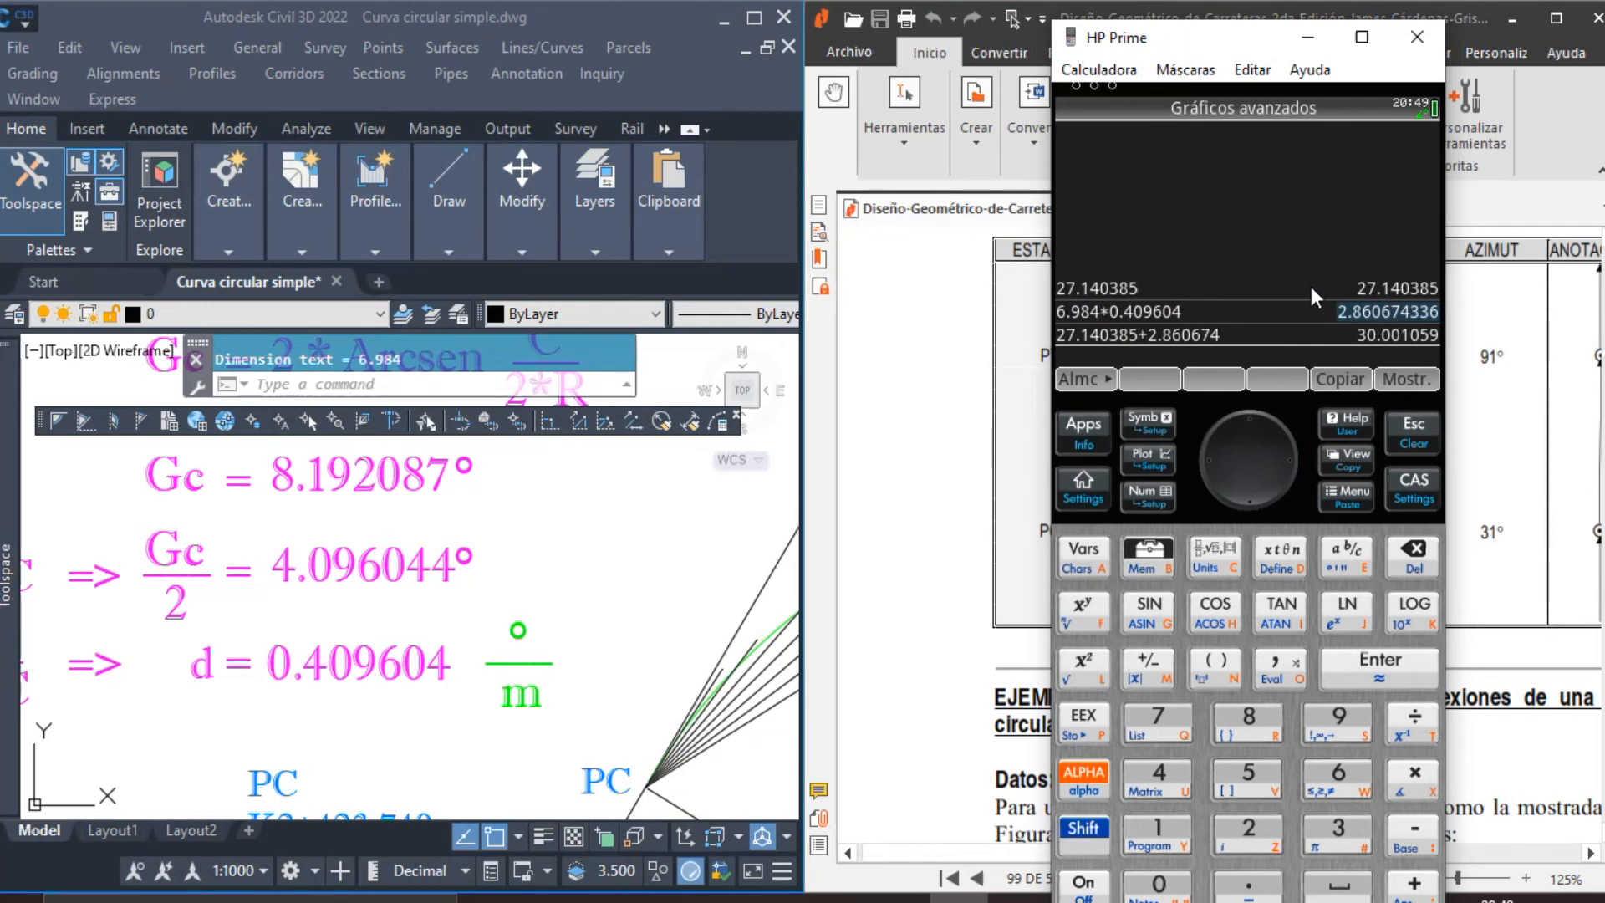
{"action": "left_click", "coordinate": [1194, 333]}
{"action": "left_click", "coordinate": [1381, 333]}
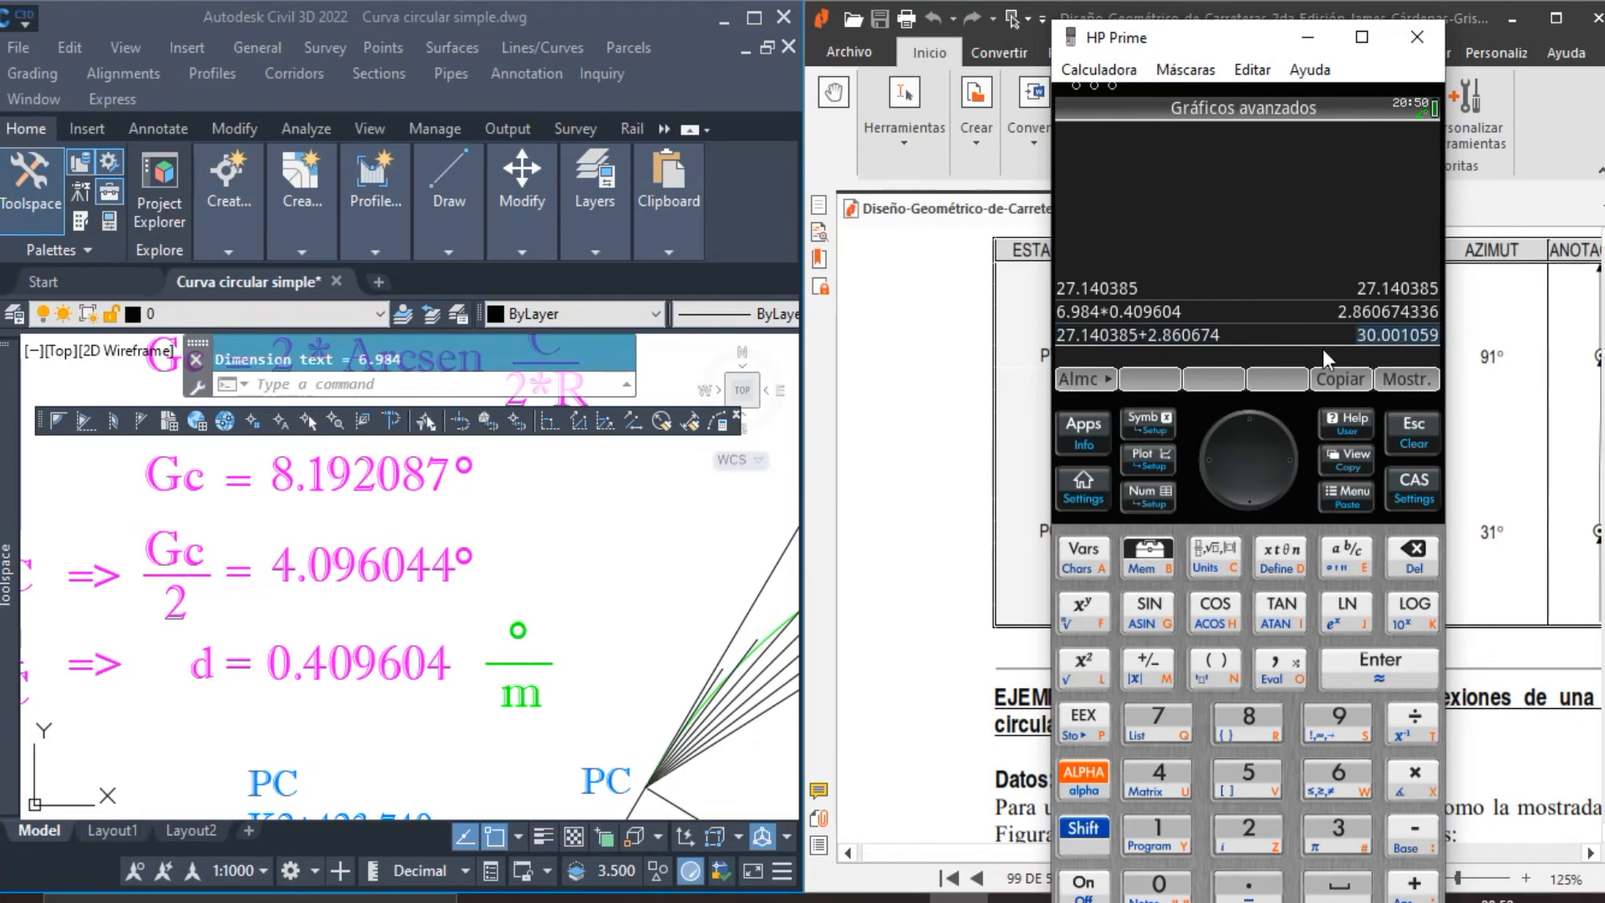
Return to the drawing and draw a polyline from the PC to the PT as the last deflection line.
{"action": "left_click", "coordinate": [634, 545]}
{"action": "scroll", "coordinate": [423, 544], "scroll_direction": "down", "scroll_amount": 7}
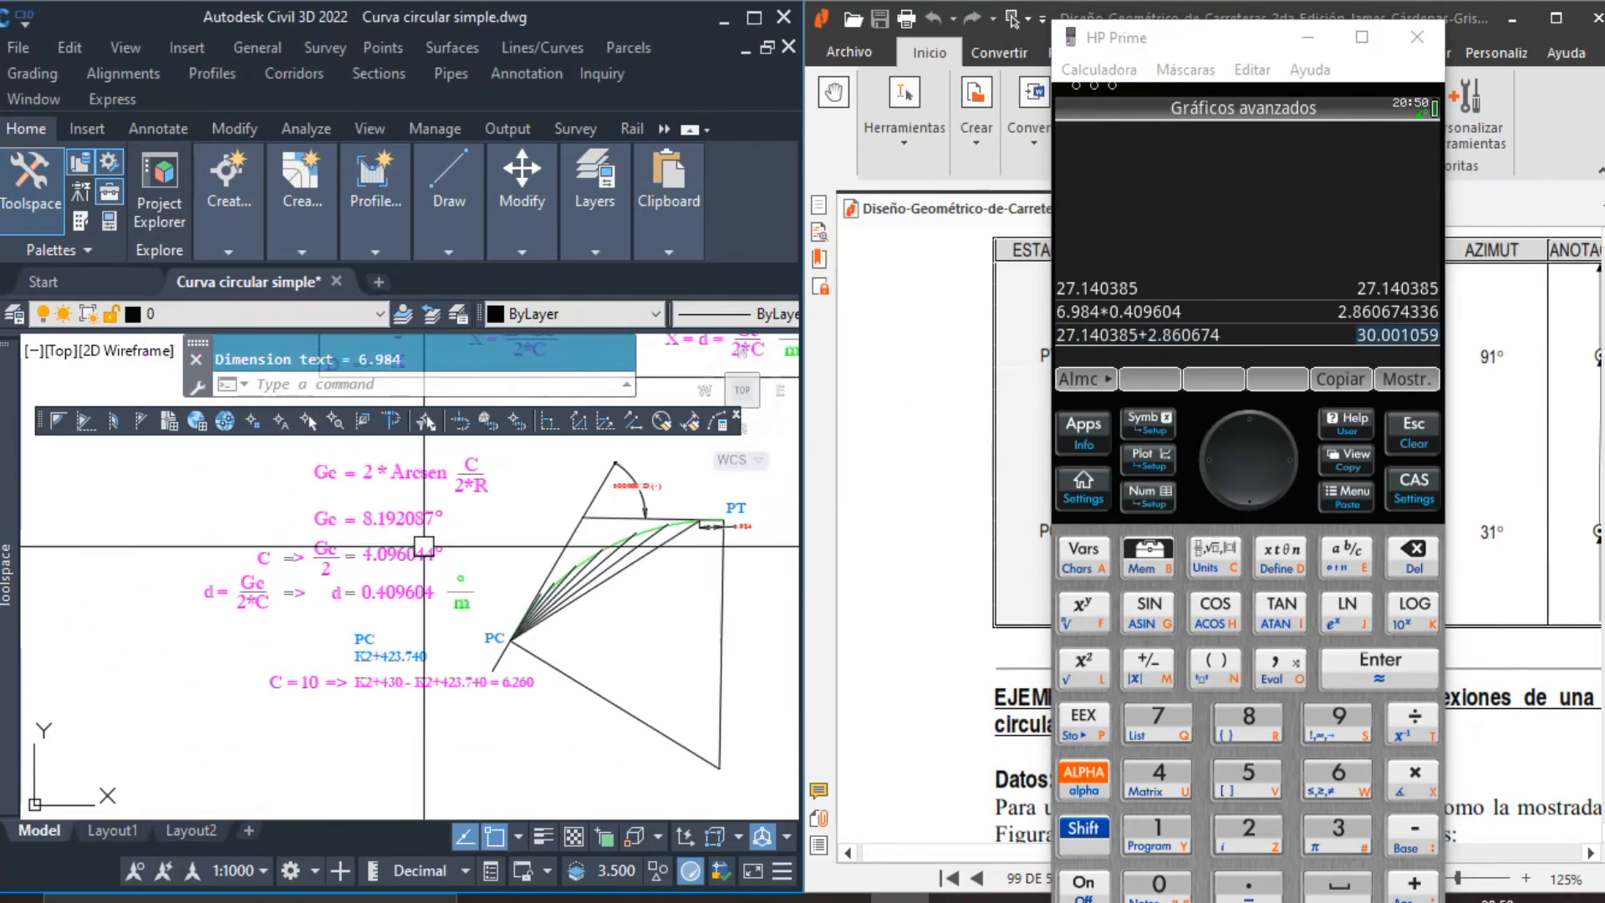
{"action": "middle_click_drag", "start_coordinate": [587, 538], "coordinate": [555, 587]}
{"action": "scroll", "coordinate": [556, 587], "scroll_direction": "up", "scroll_amount": 2}
{"action": "scroll", "coordinate": [556, 587], "scroll_direction": "up", "scroll_amount": 2}
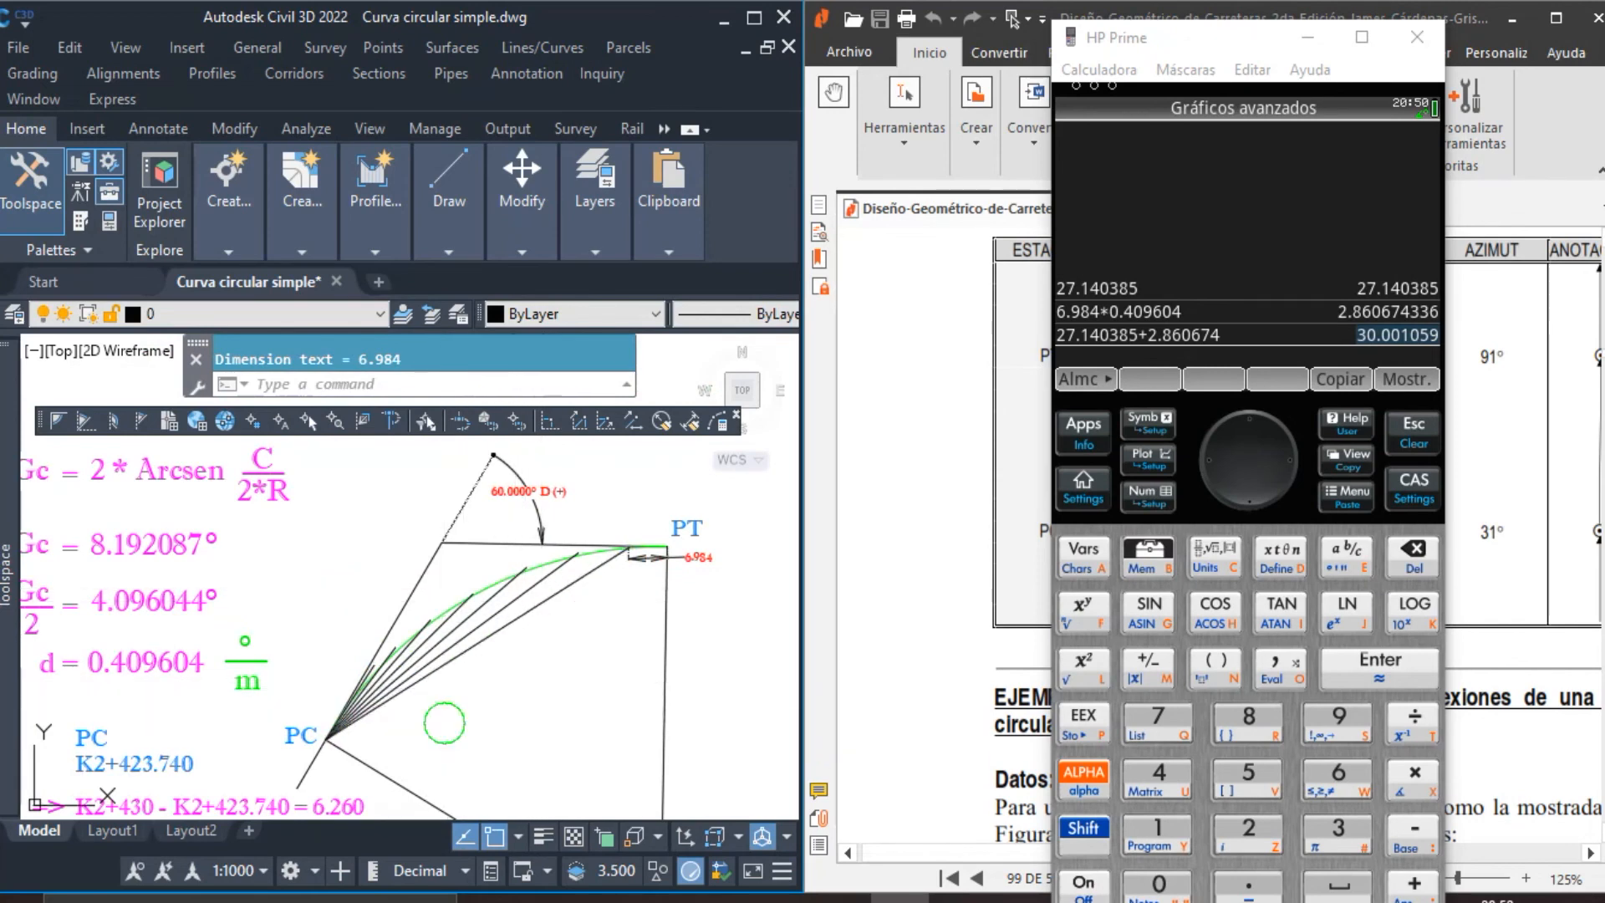
{"action": "middle_click_drag", "start_coordinate": [456, 724], "coordinate": [449, 701]}
{"action": "type", "text": "sq"}
{"action": "key", "text": "Return"}
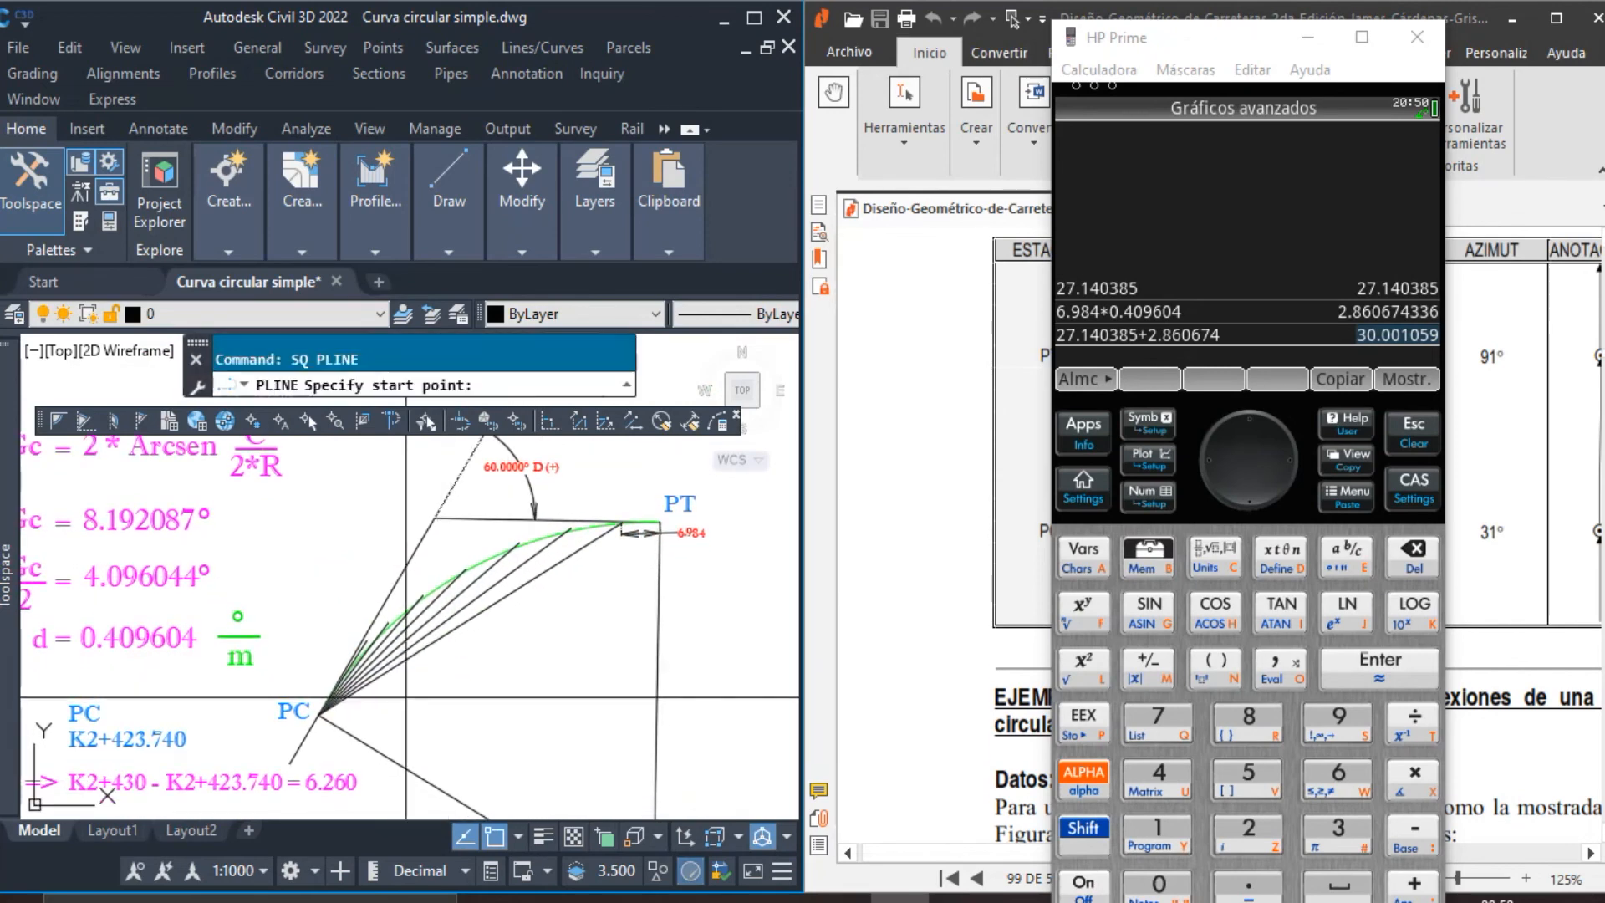
{"action": "scroll", "coordinate": [359, 736], "scroll_direction": "up", "scroll_amount": 2}
{"action": "left_click", "coordinate": [350, 740]}
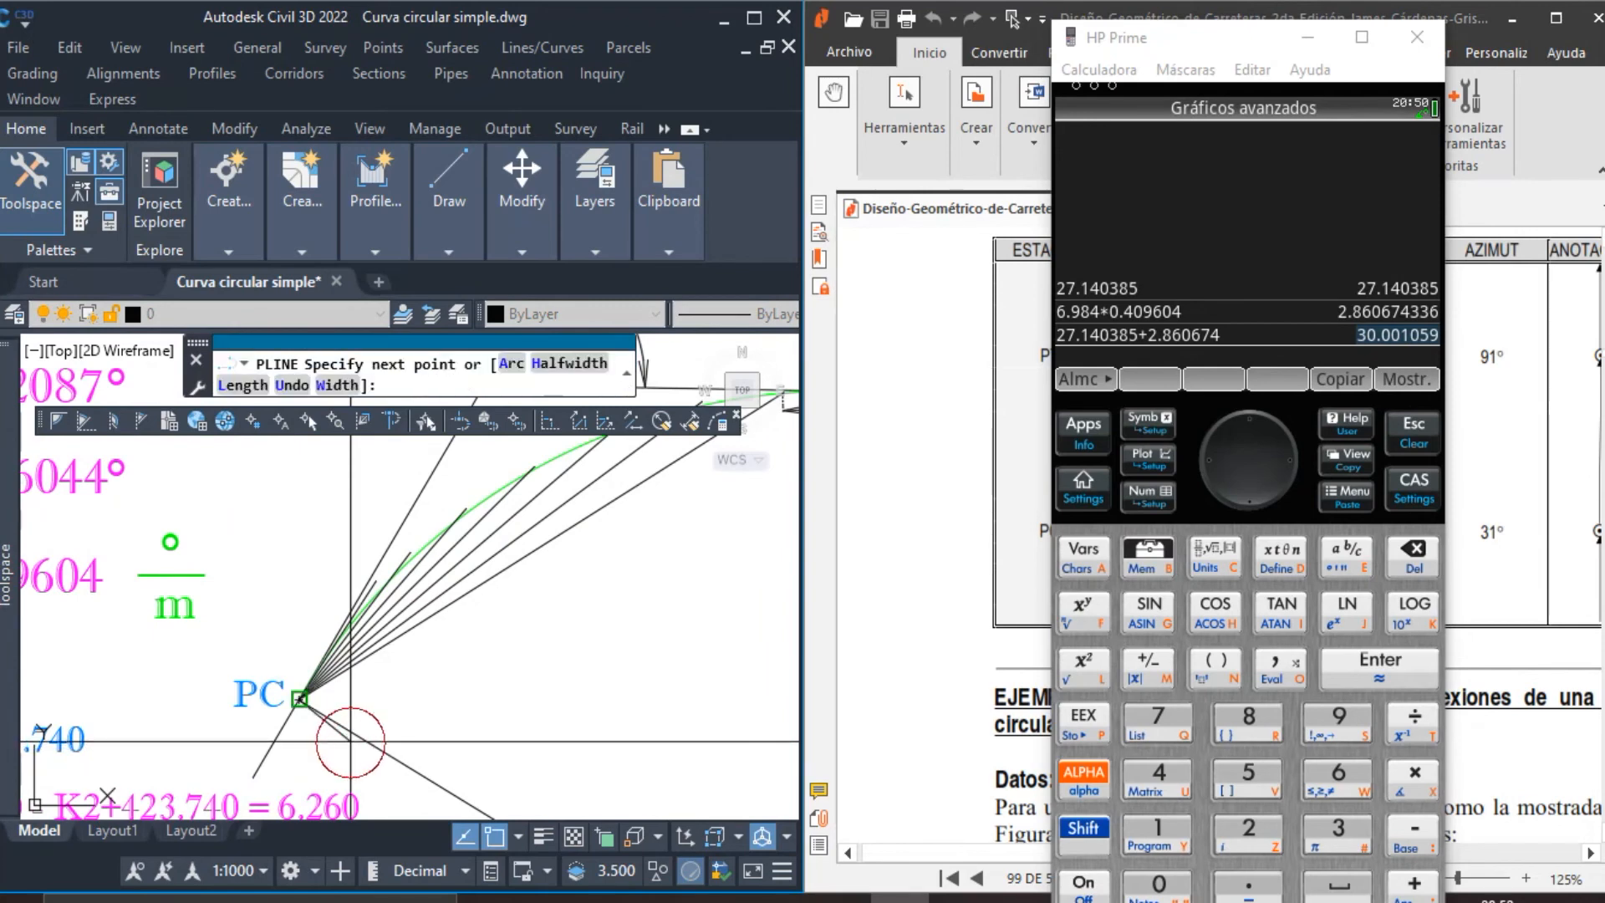
{"action": "scroll", "coordinate": [360, 736], "scroll_direction": "down", "scroll_amount": 2}
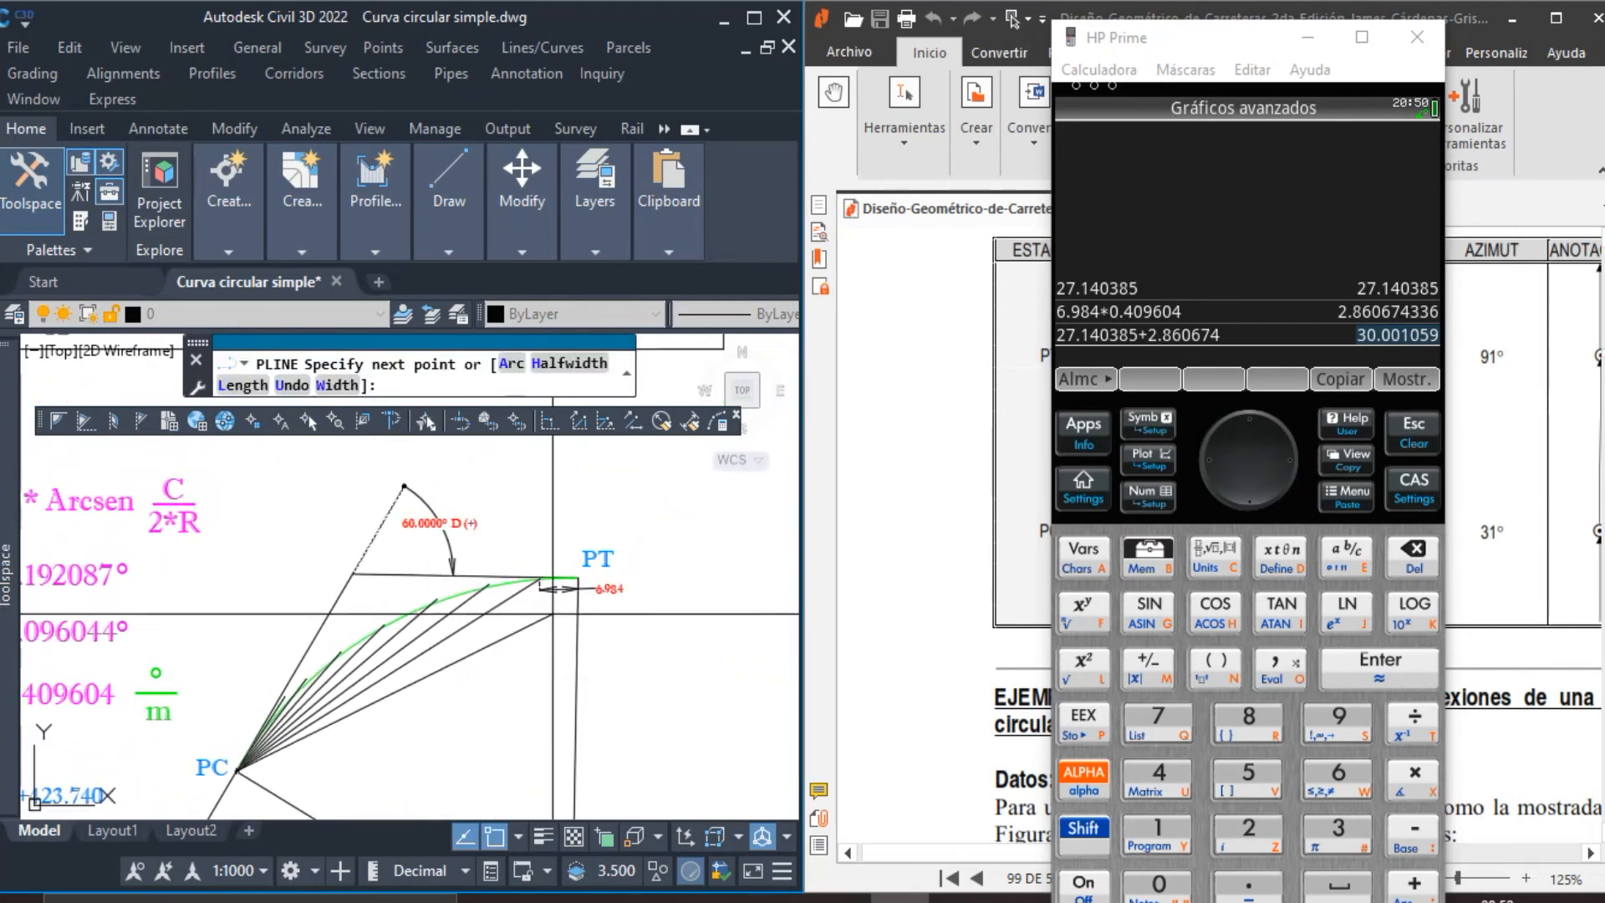
{"action": "scroll", "coordinate": [522, 679], "scroll_direction": "up", "scroll_amount": 2}
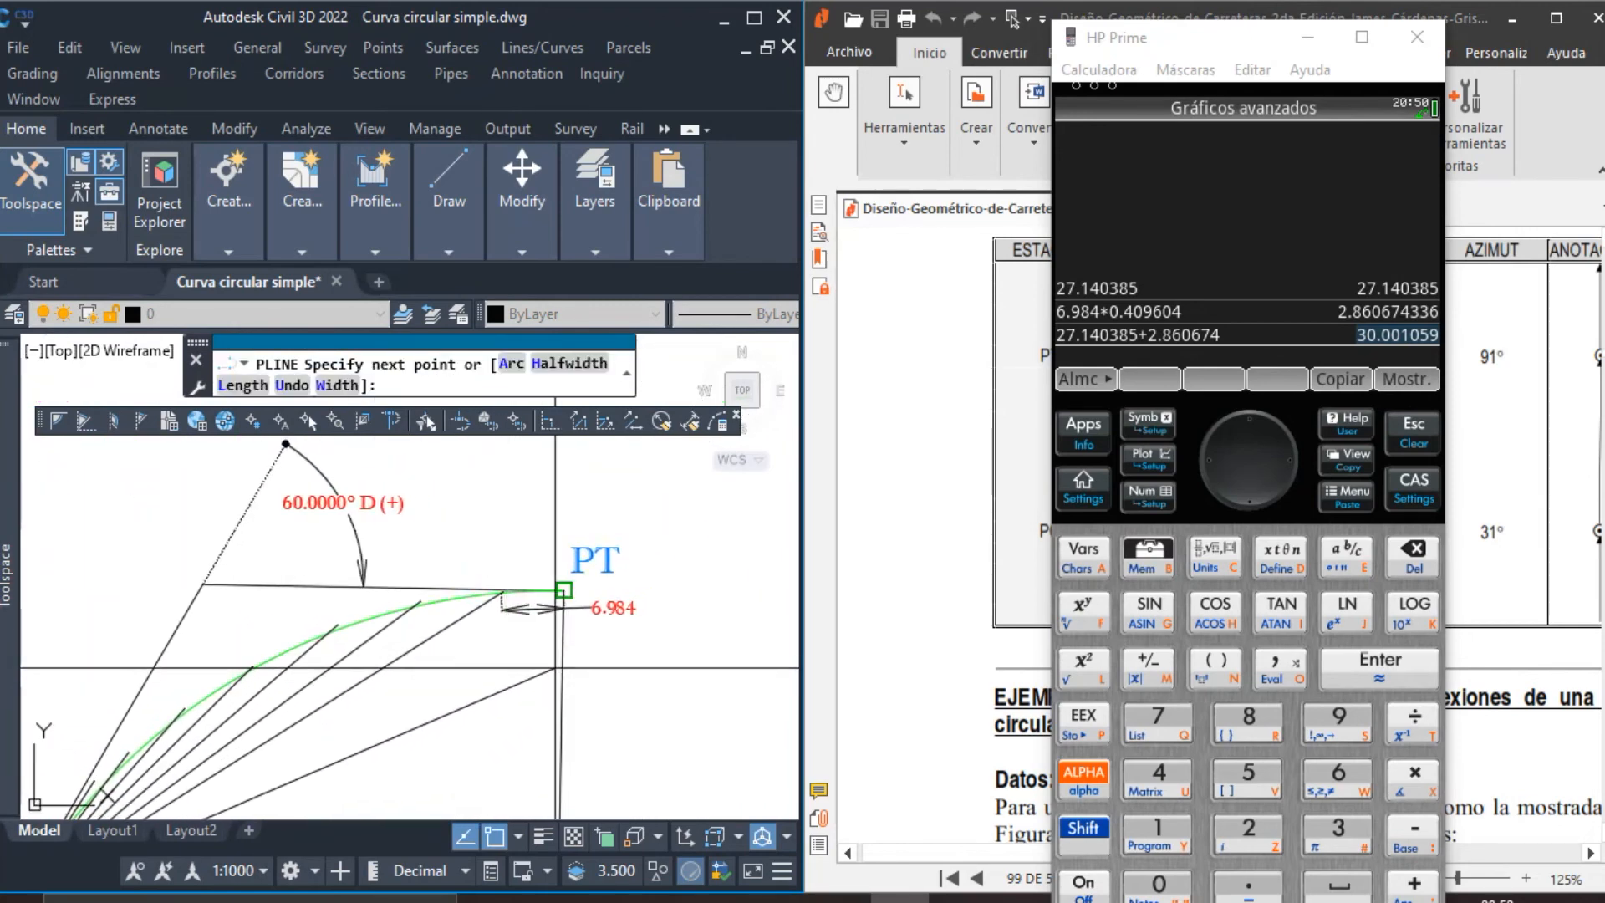
{"action": "left_click", "coordinate": [556, 667]}
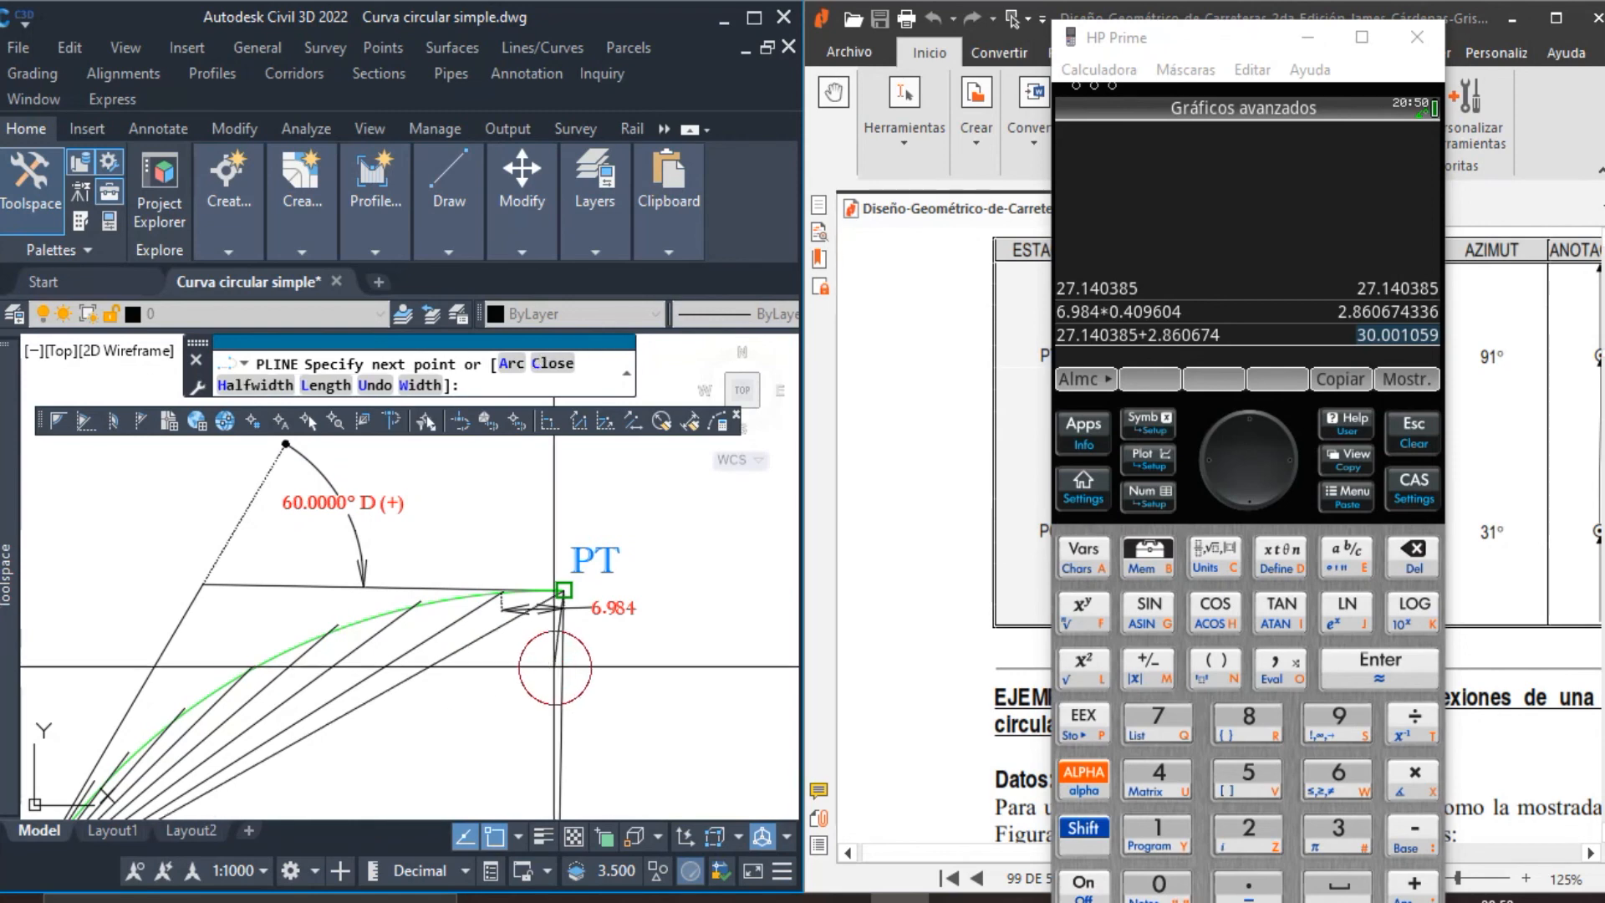
{"action": "key", "text": "Escape"}
Change the colour of the PC to PT polyline to red and clear the selection.
{"action": "middle_click_drag", "start_coordinate": [352, 729], "coordinate": [490, 631]}
{"action": "left_click", "coordinate": [490, 614]}
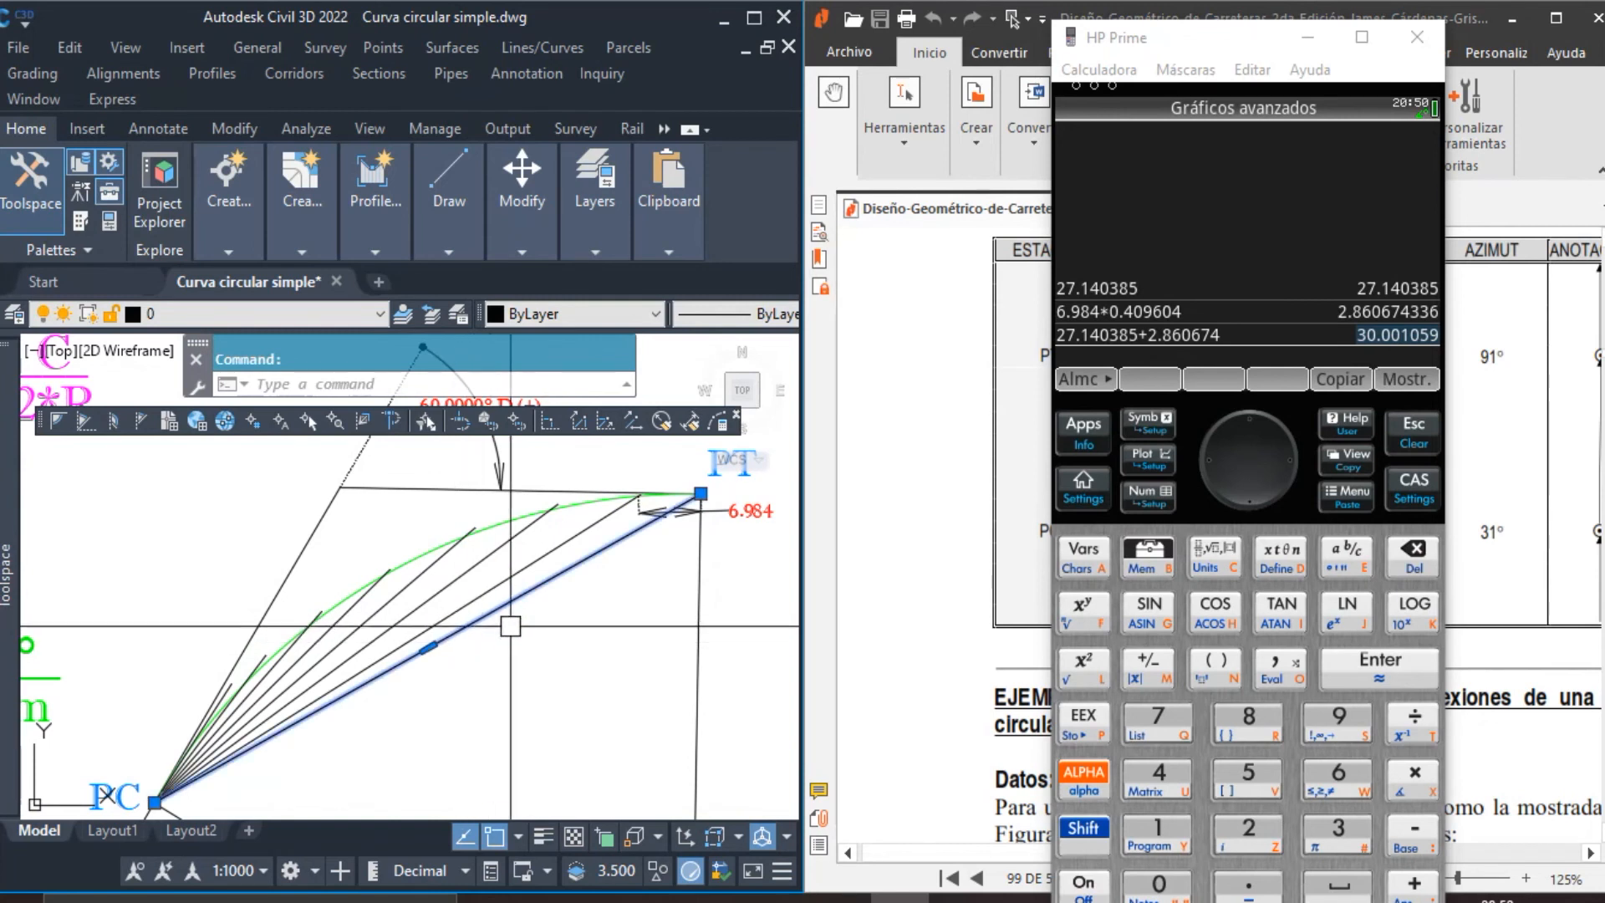
{"action": "left_click", "coordinate": [542, 314]}
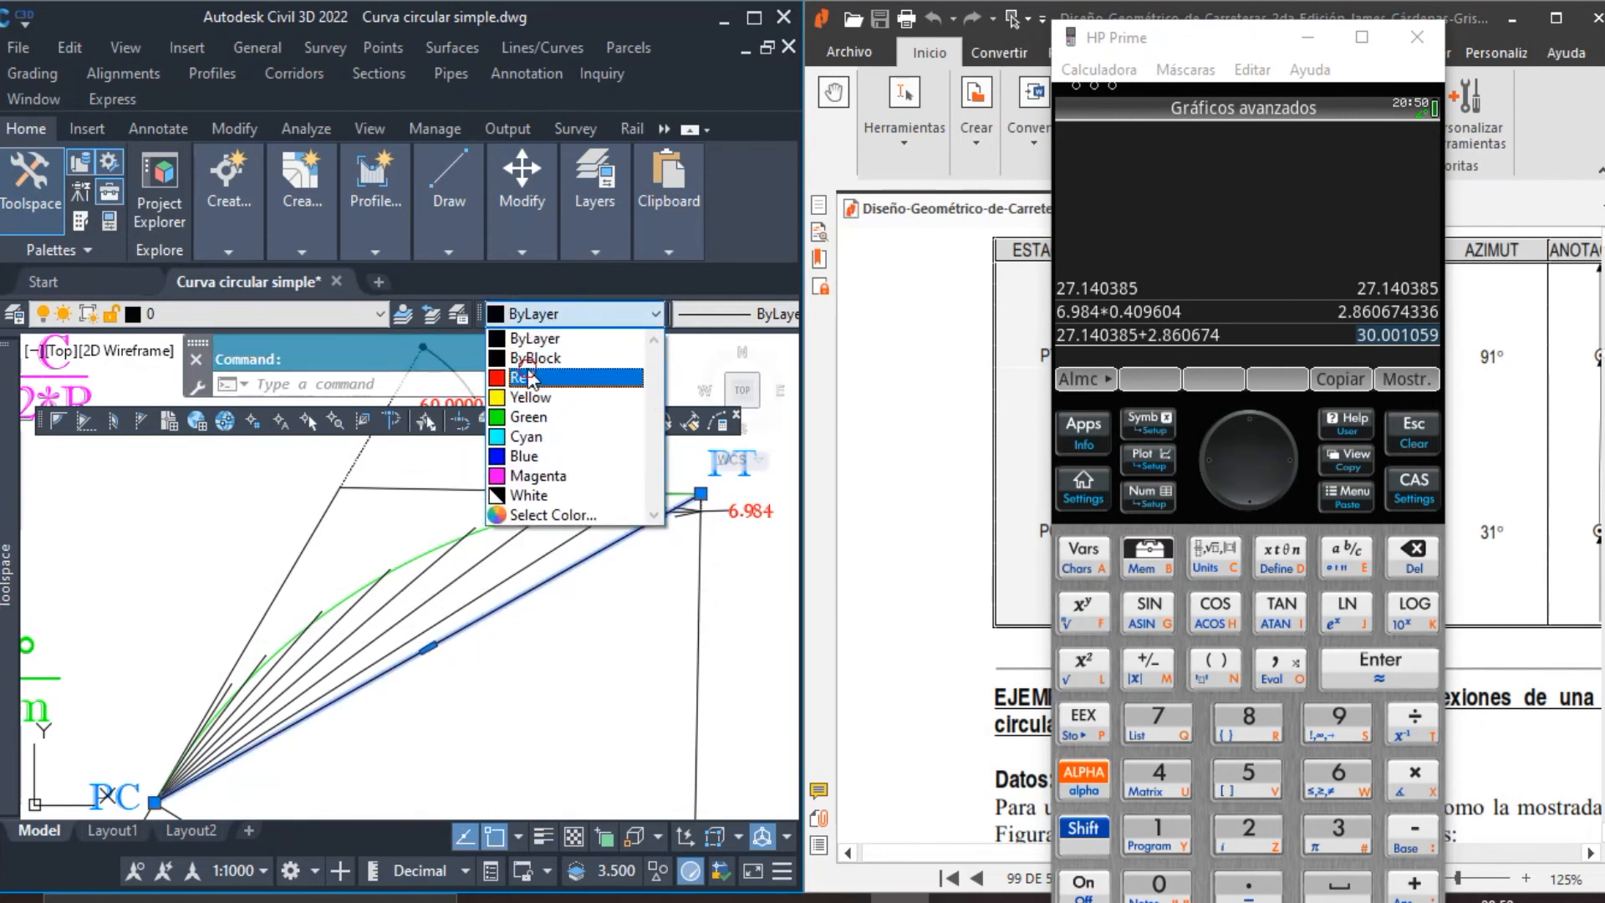
{"action": "left_click", "coordinate": [529, 378]}
{"action": "key", "text": "Escape"}
{"action": "scroll", "coordinate": [500, 554], "scroll_direction": "down", "scroll_amount": 3}
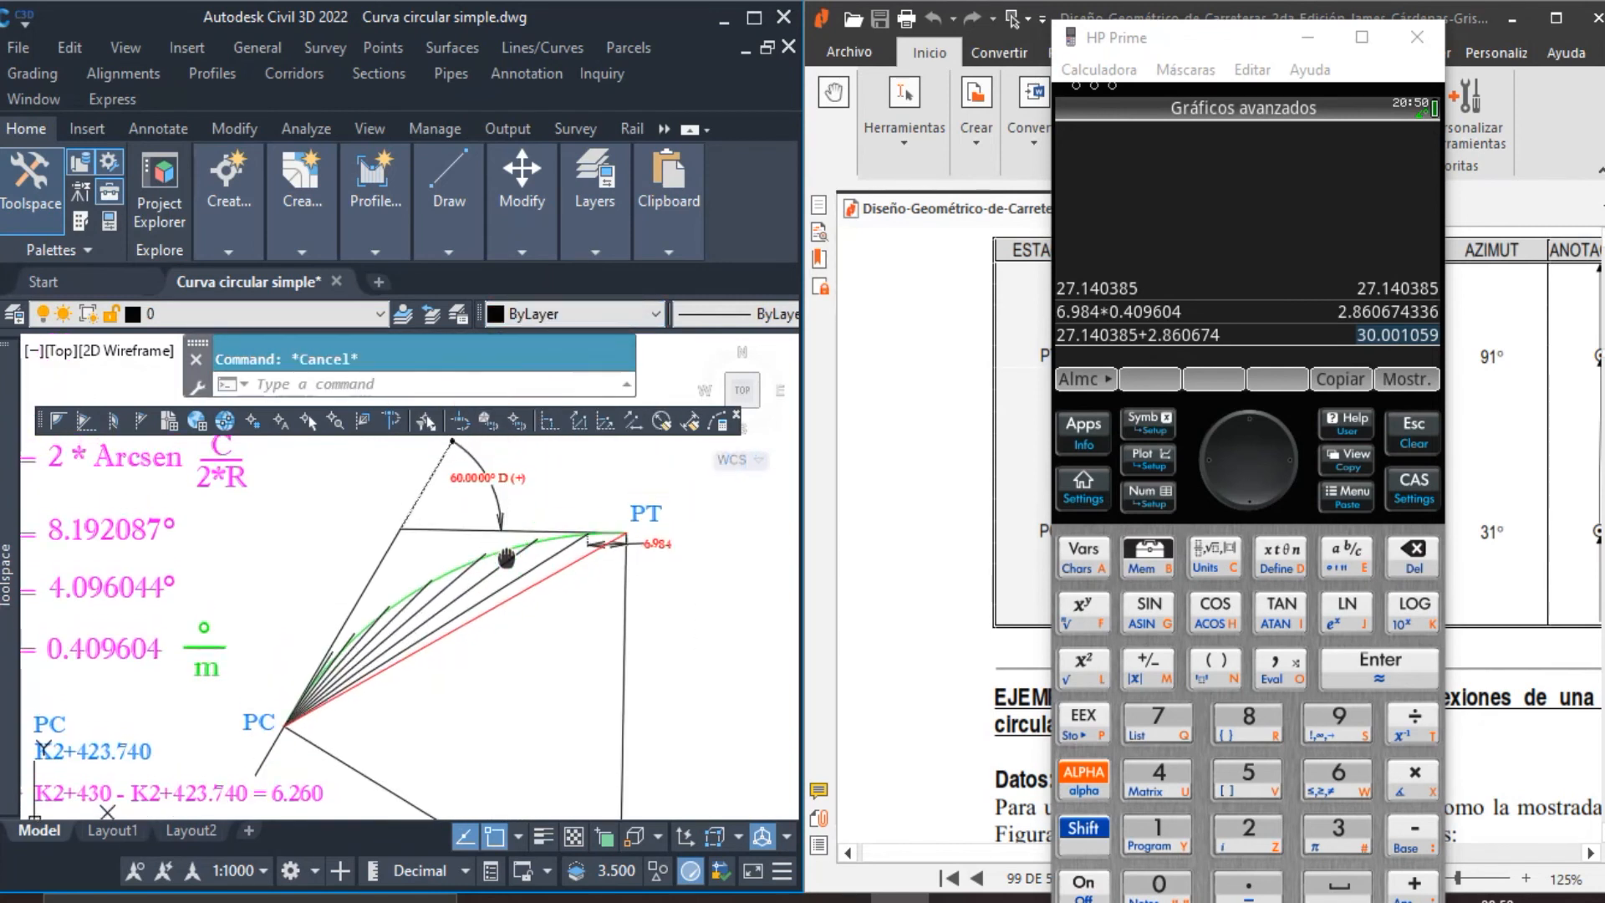
Examine the PC to PT deflection line against the entry tangent and the 60° deflection angle at the PI.
{"action": "left_click", "coordinate": [484, 621]}
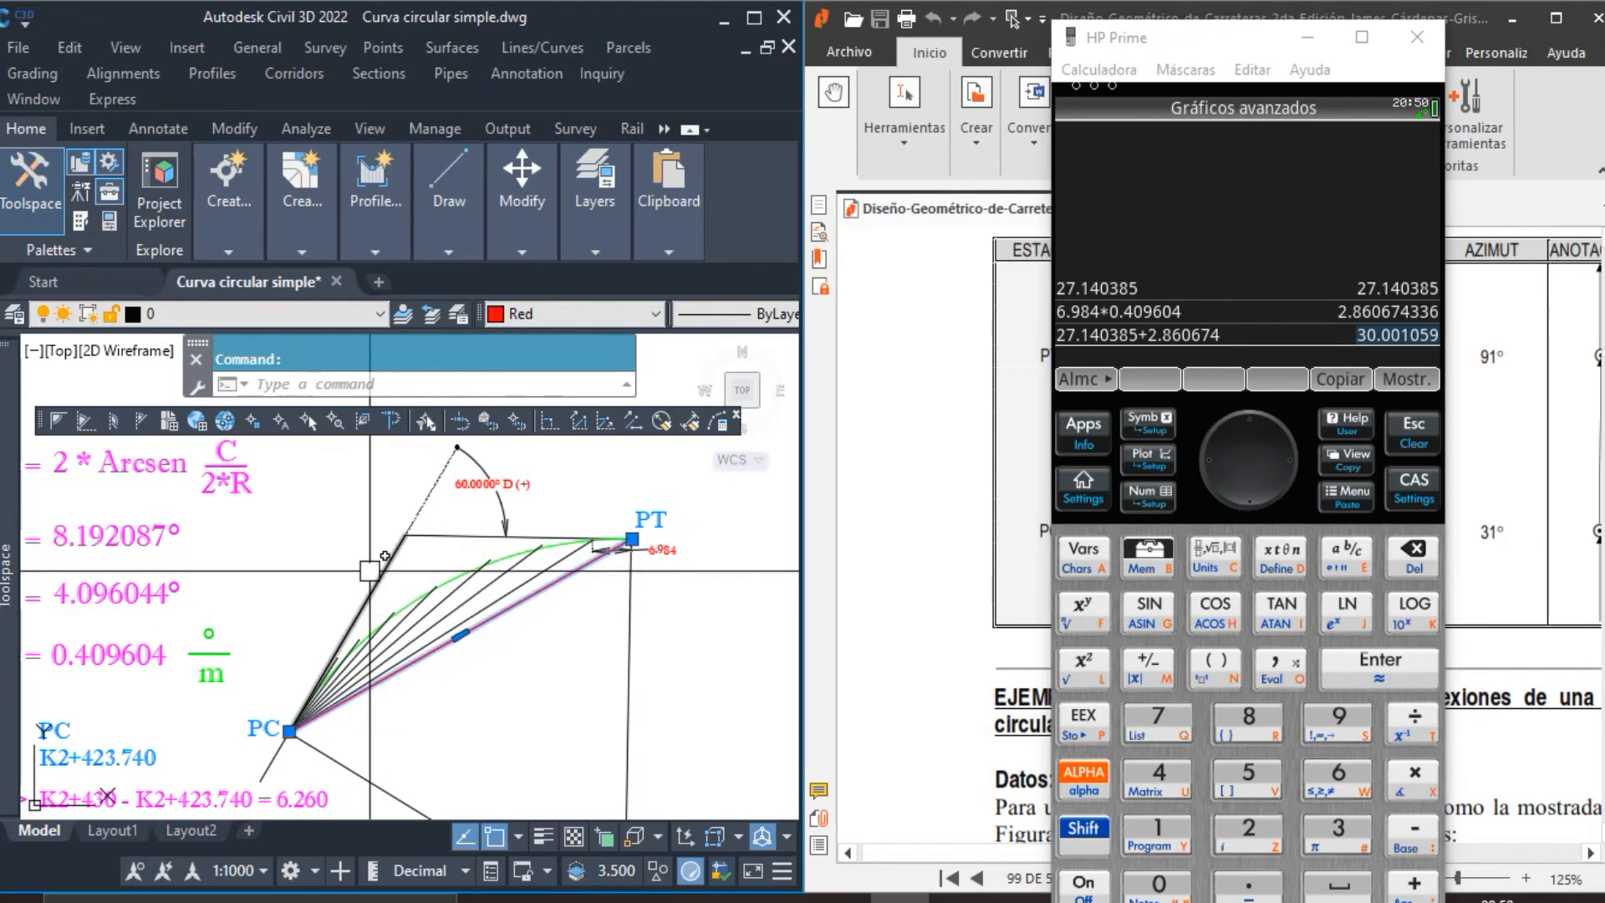
{"action": "scroll", "coordinate": [405, 577], "scroll_direction": "up", "scroll_amount": 2}
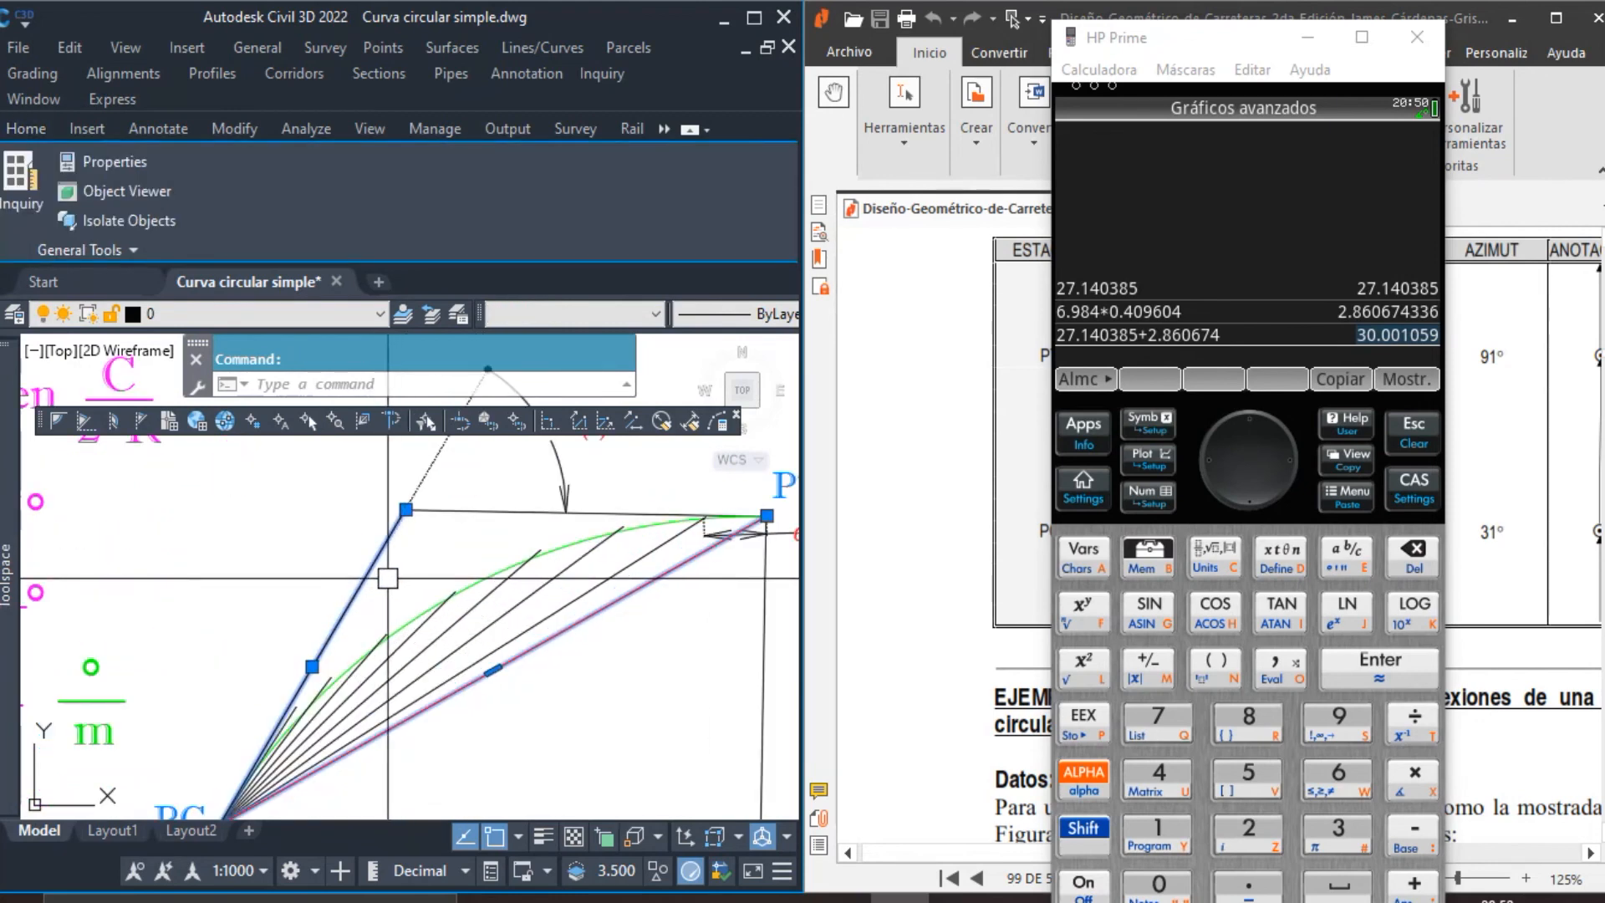
{"action": "scroll", "coordinate": [478, 540], "scroll_direction": "down", "scroll_amount": 3}
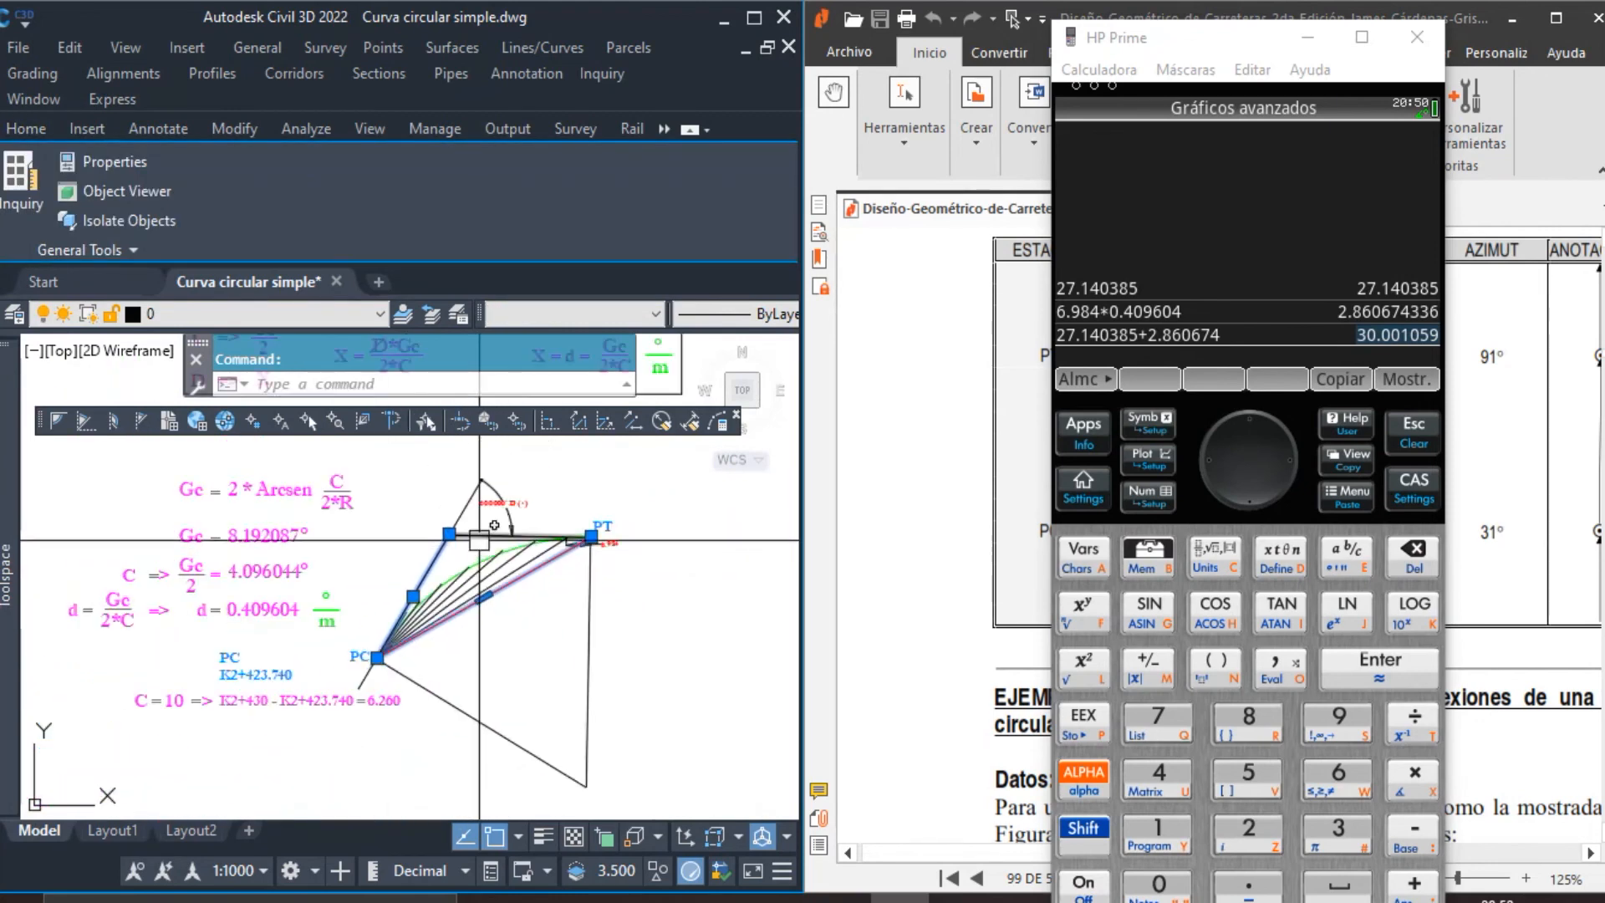
{"action": "scroll", "coordinate": [570, 731], "scroll_direction": "up", "scroll_amount": 2}
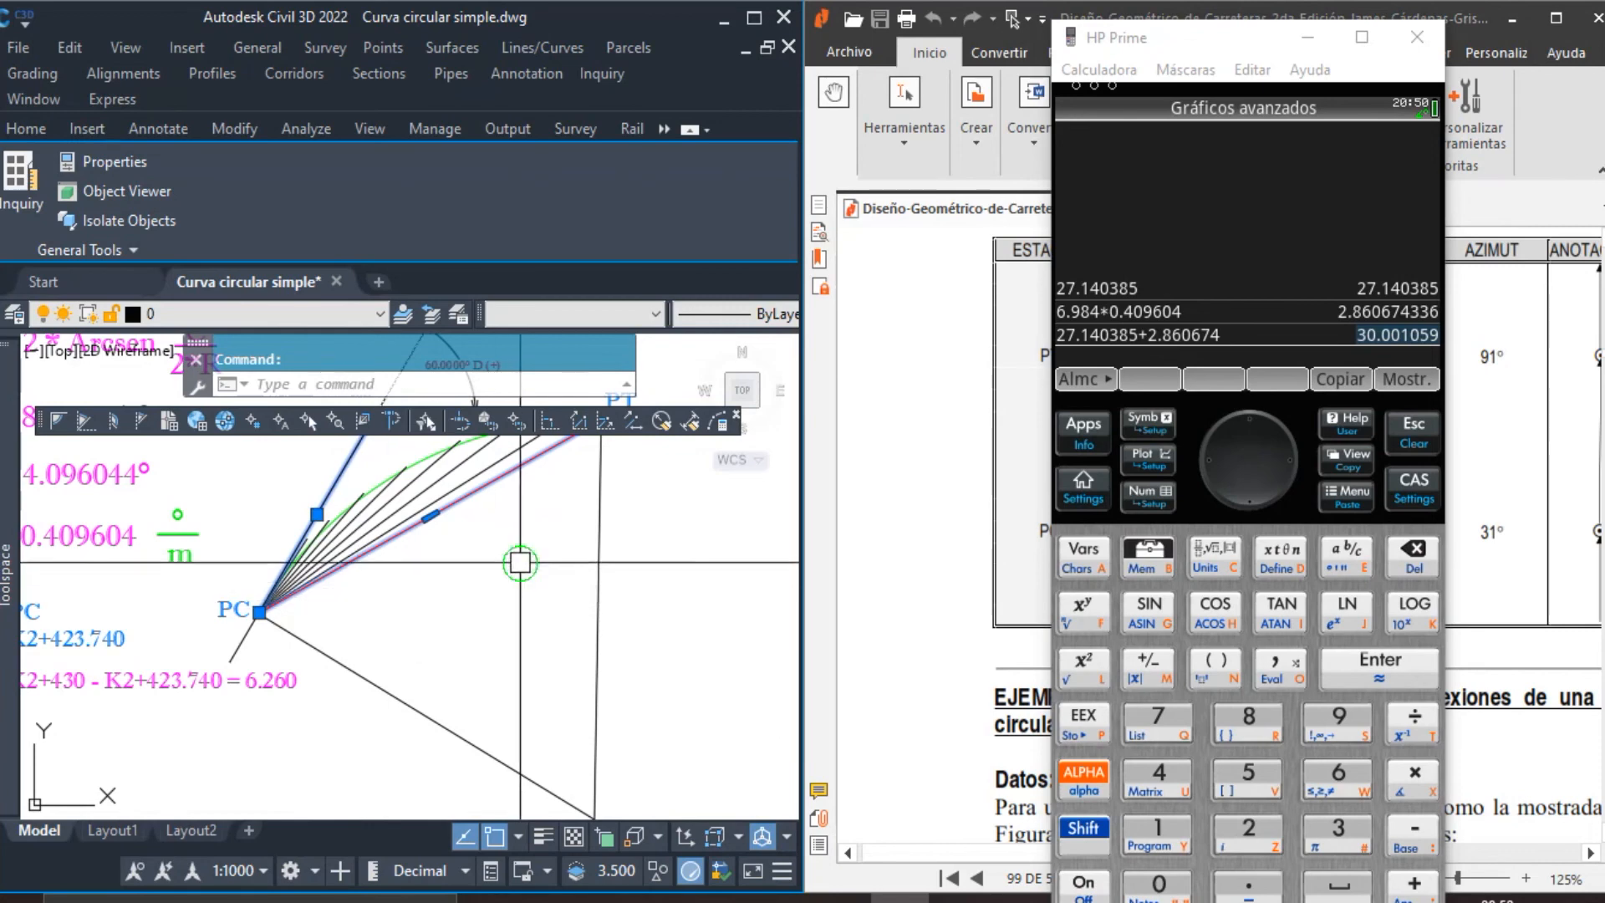
{"action": "middle_click_drag", "start_coordinate": [450, 409], "coordinate": [455, 524]}
{"action": "key", "text": "Escape"}
{"action": "scroll", "coordinate": [455, 524], "scroll_direction": "up", "scroll_amount": 3}
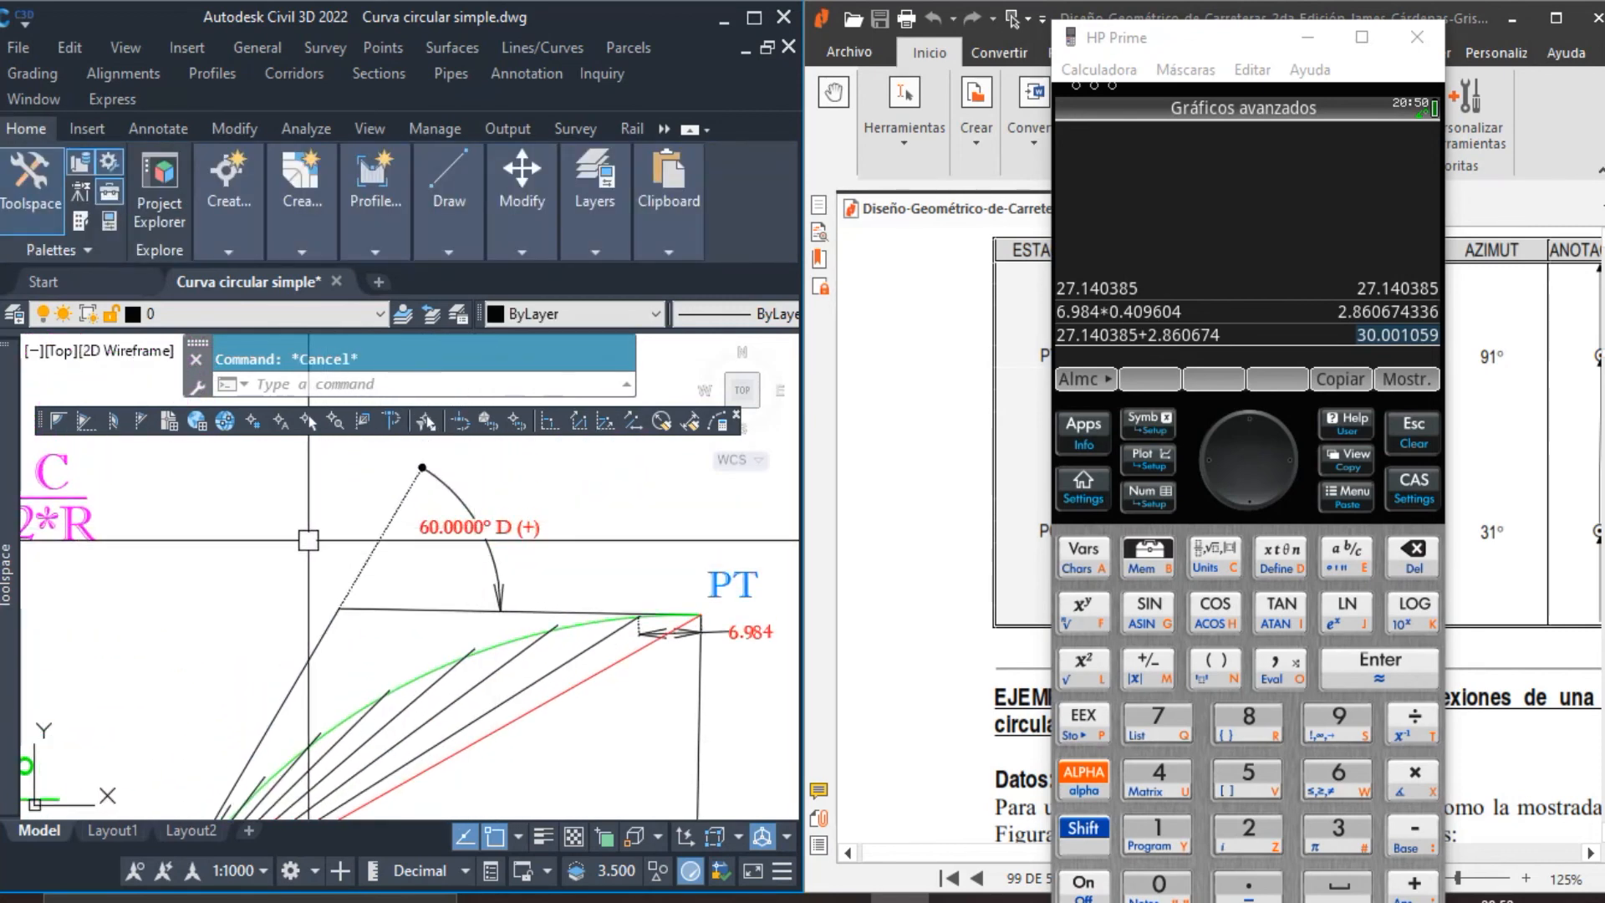
{"action": "scroll", "coordinate": [480, 539], "scroll_direction": "down", "scroll_amount": 3}
{"action": "middle_click_drag", "start_coordinate": [413, 716], "coordinate": [450, 680]}
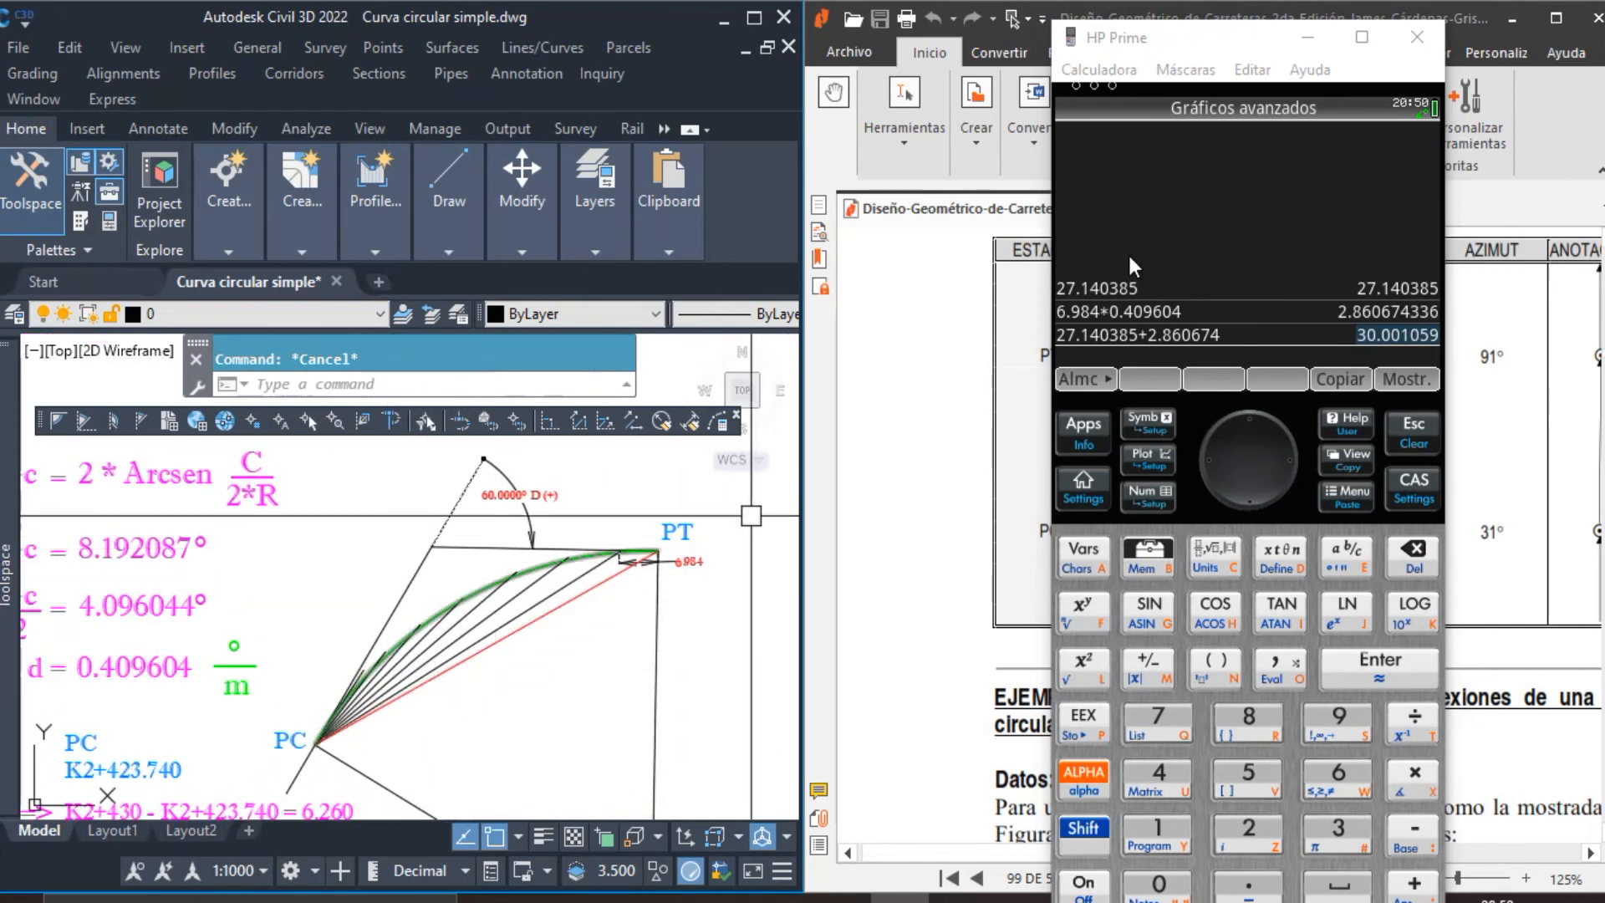
Show the calculated PT deflection in degrees, minutes and seconds and compare it with the PT value in the book's deflection table.
{"action": "left_click_drag", "start_coordinate": [1187, 47], "coordinate": [585, 65]}
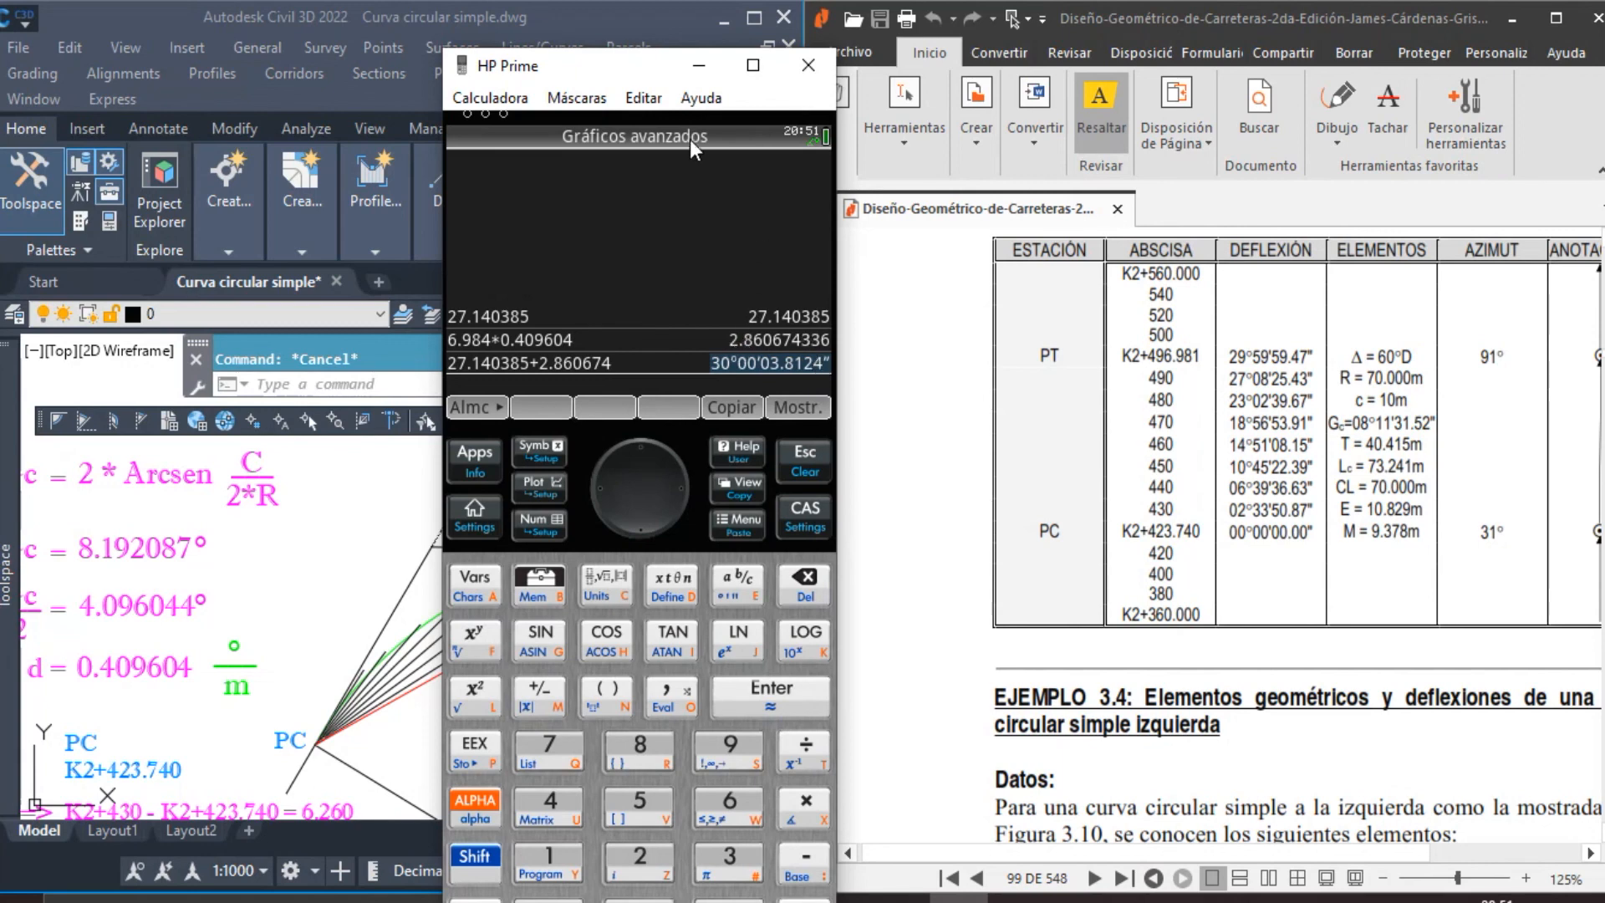
{"action": "left_click_drag", "start_coordinate": [607, 67], "coordinate": [1206, 70]}
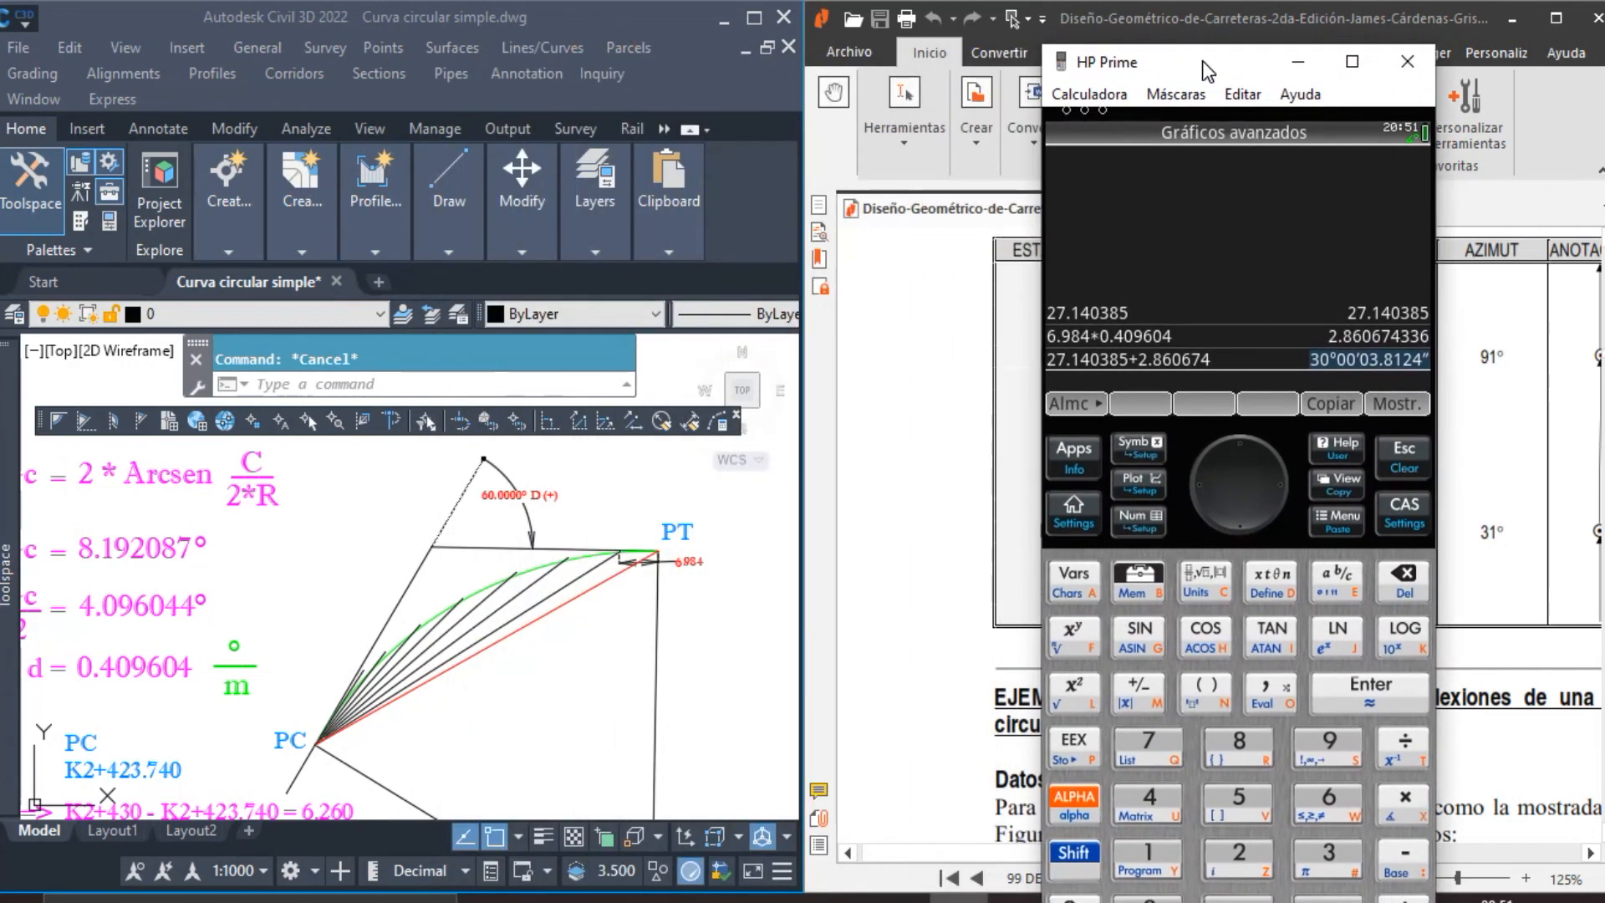
Draw a polyline of chords from the PC through each deflection line's intersection point along the curve to the PT.
{"action": "scroll", "coordinate": [315, 741], "scroll_direction": "up", "scroll_amount": 5}
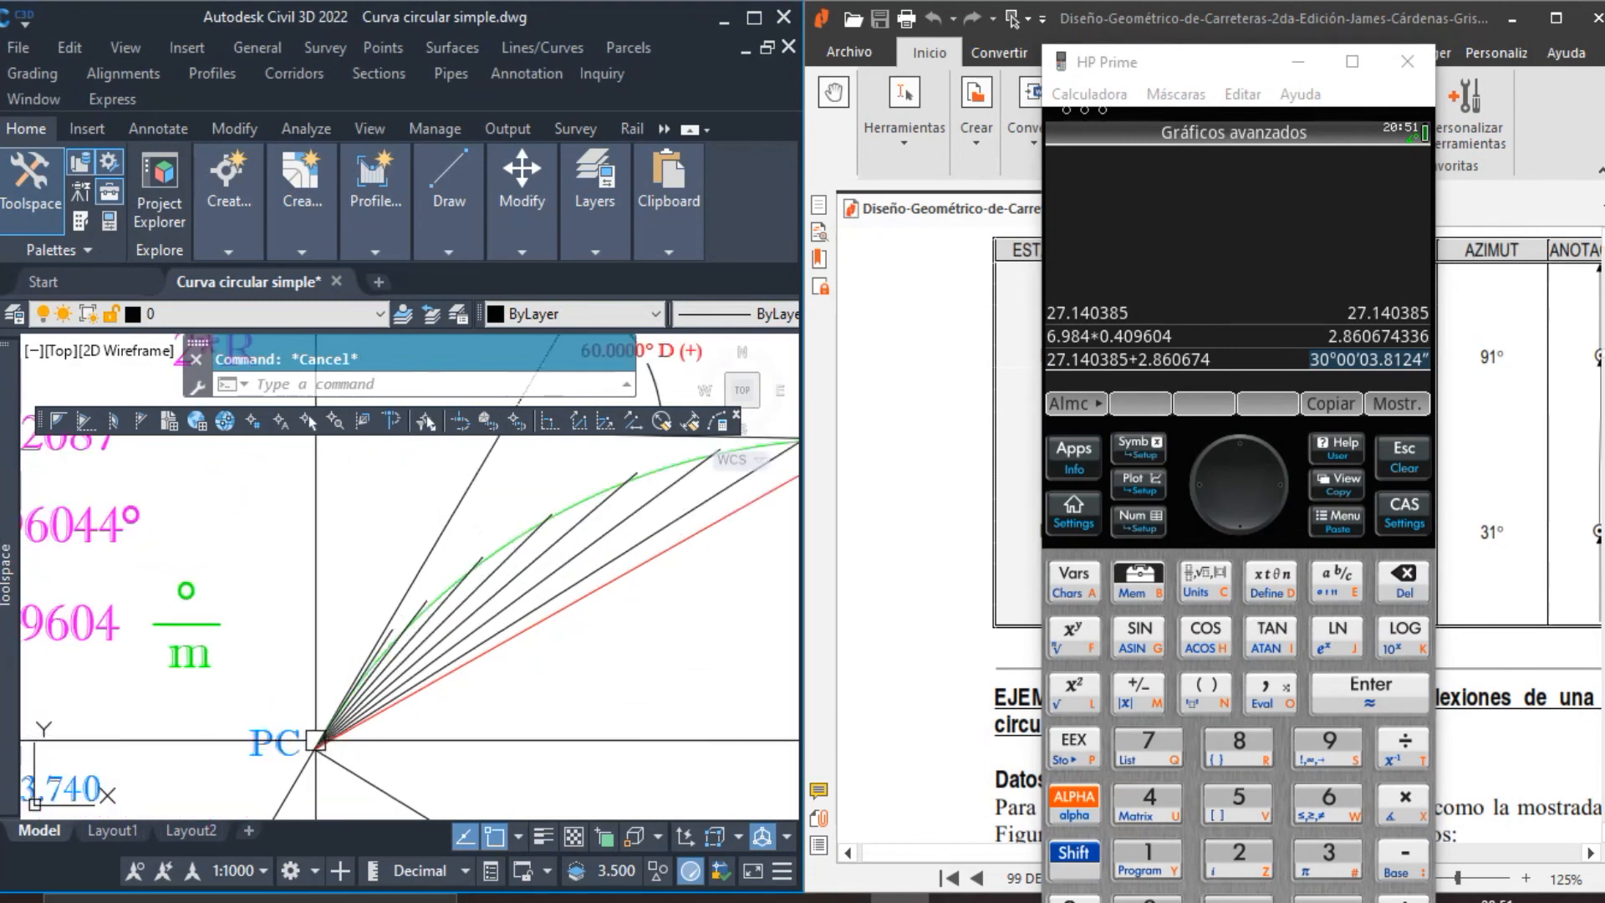
{"action": "scroll", "coordinate": [309, 757], "scroll_direction": "up", "scroll_amount": 2}
{"action": "type", "text": "sq"}
{"action": "key", "text": "Return"}
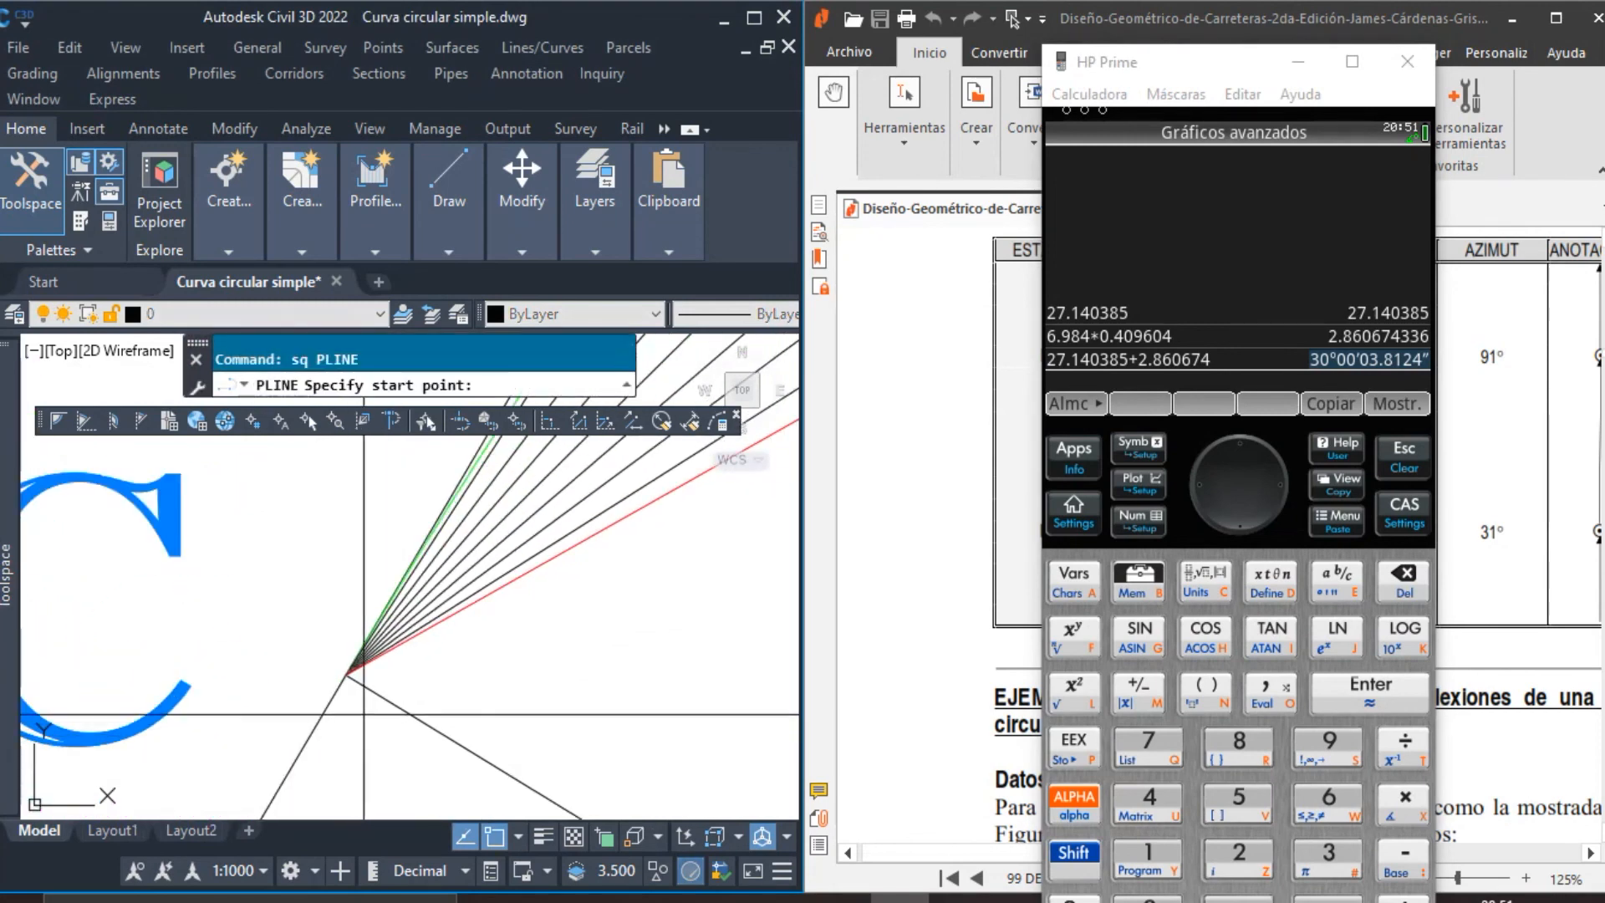
{"action": "left_click", "coordinate": [387, 701]}
{"action": "scroll", "coordinate": [387, 700], "scroll_direction": "down", "scroll_amount": 3}
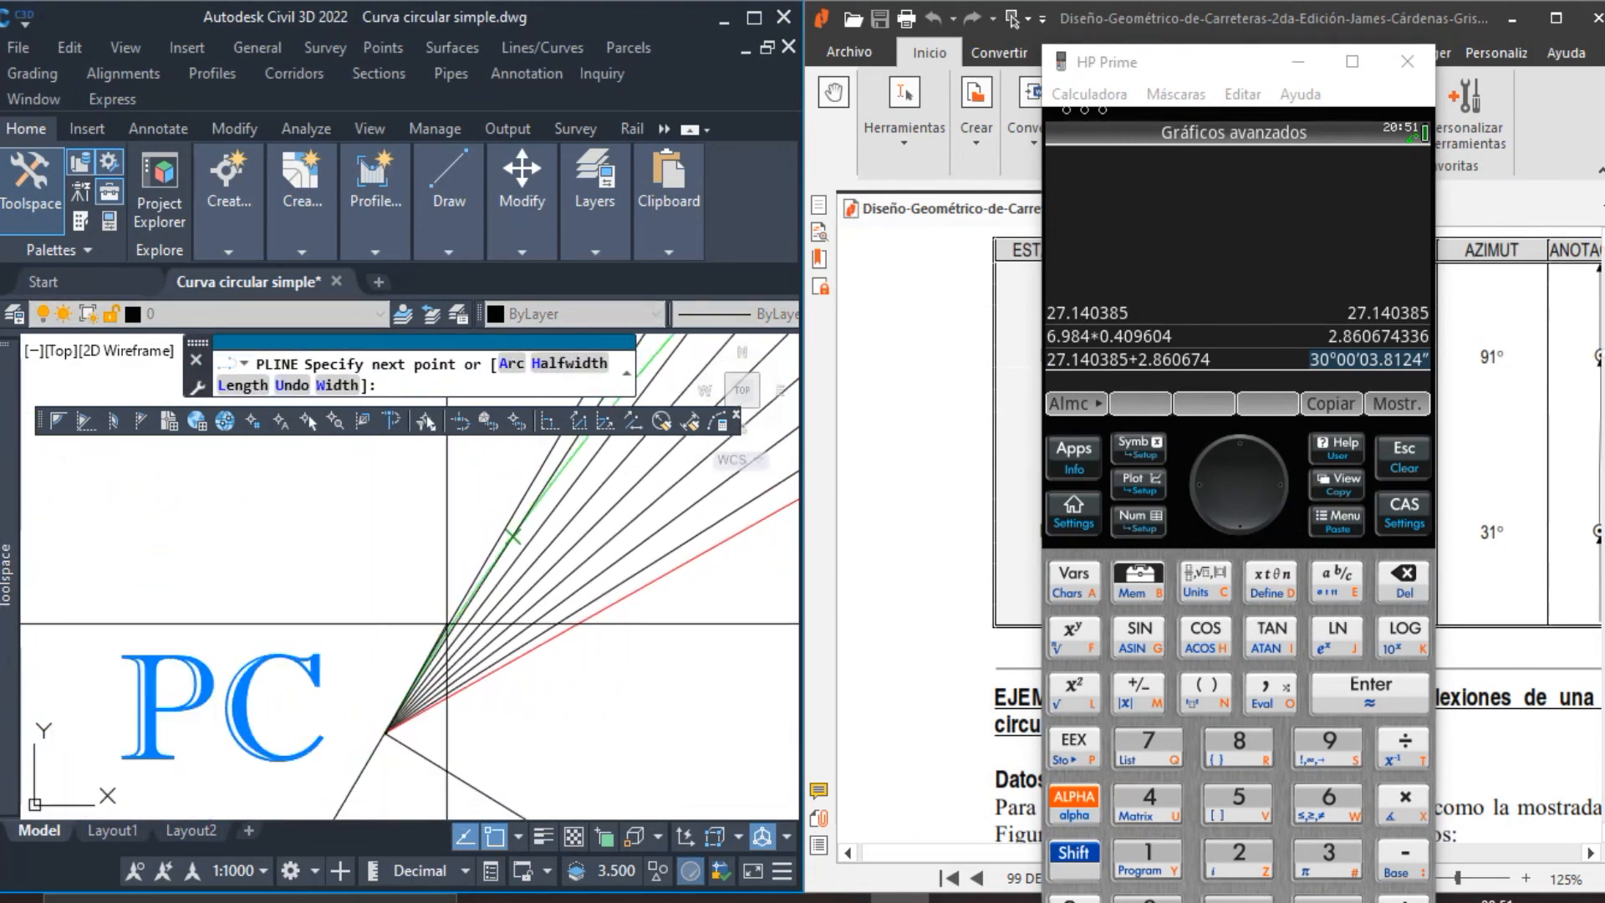
{"action": "scroll", "coordinate": [526, 529], "scroll_direction": "up", "scroll_amount": 4}
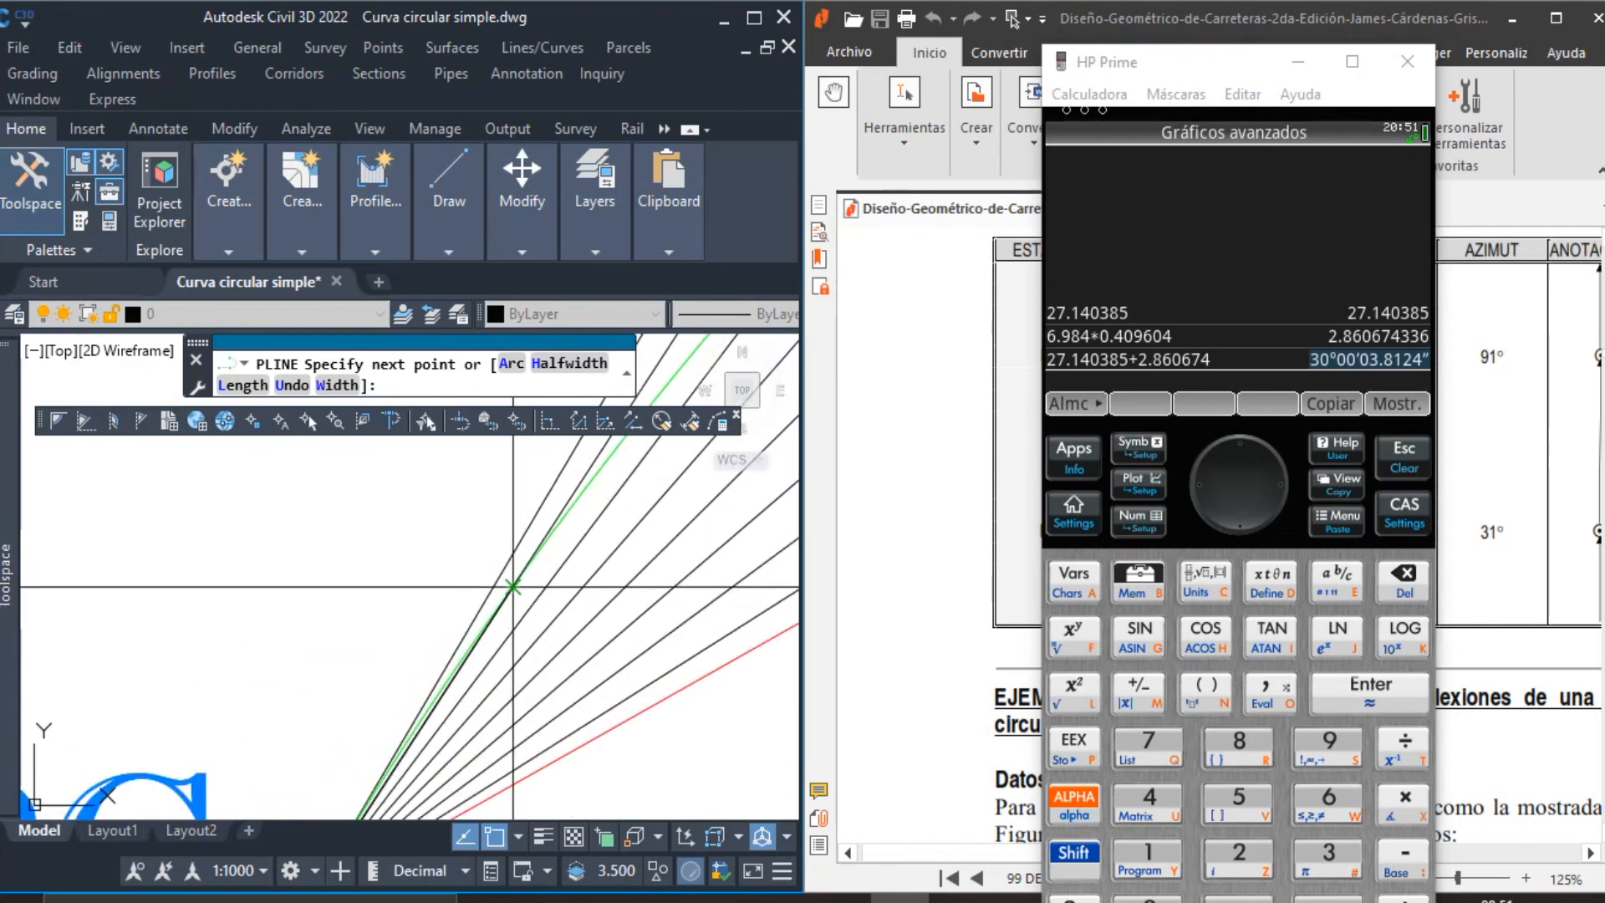
{"action": "left_click", "coordinate": [512, 594]}
{"action": "scroll", "coordinate": [512, 594], "scroll_direction": "down", "scroll_amount": 5}
{"action": "scroll", "coordinate": [567, 549], "scroll_direction": "up", "scroll_amount": 5}
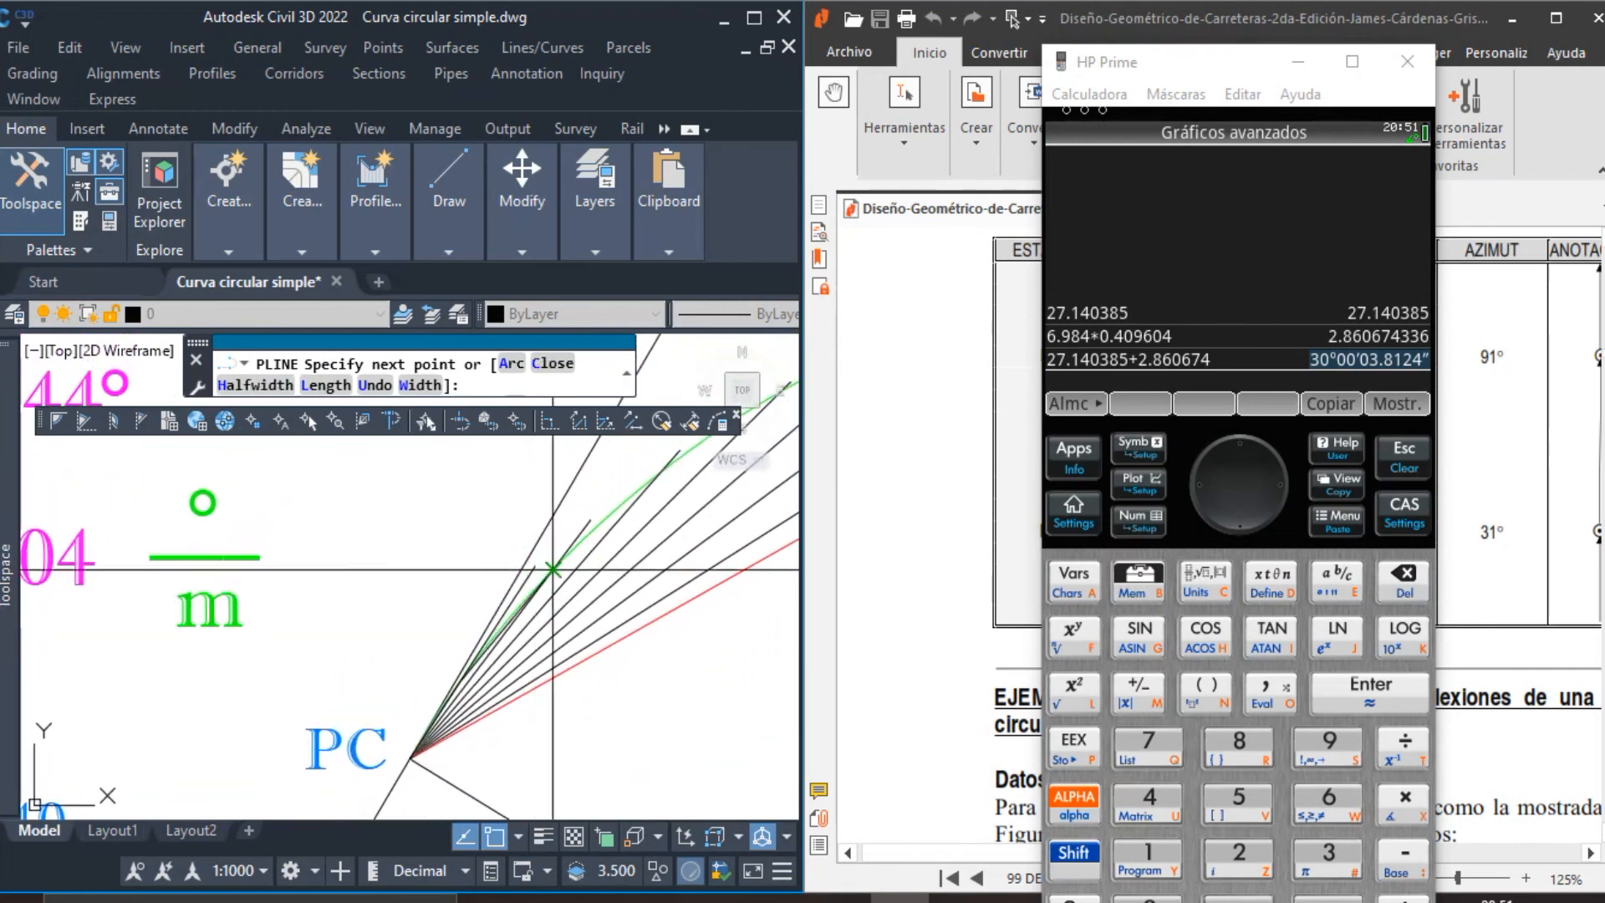
{"action": "left_click", "coordinate": [558, 562]}
{"action": "scroll", "coordinate": [555, 563], "scroll_direction": "down", "scroll_amount": 5}
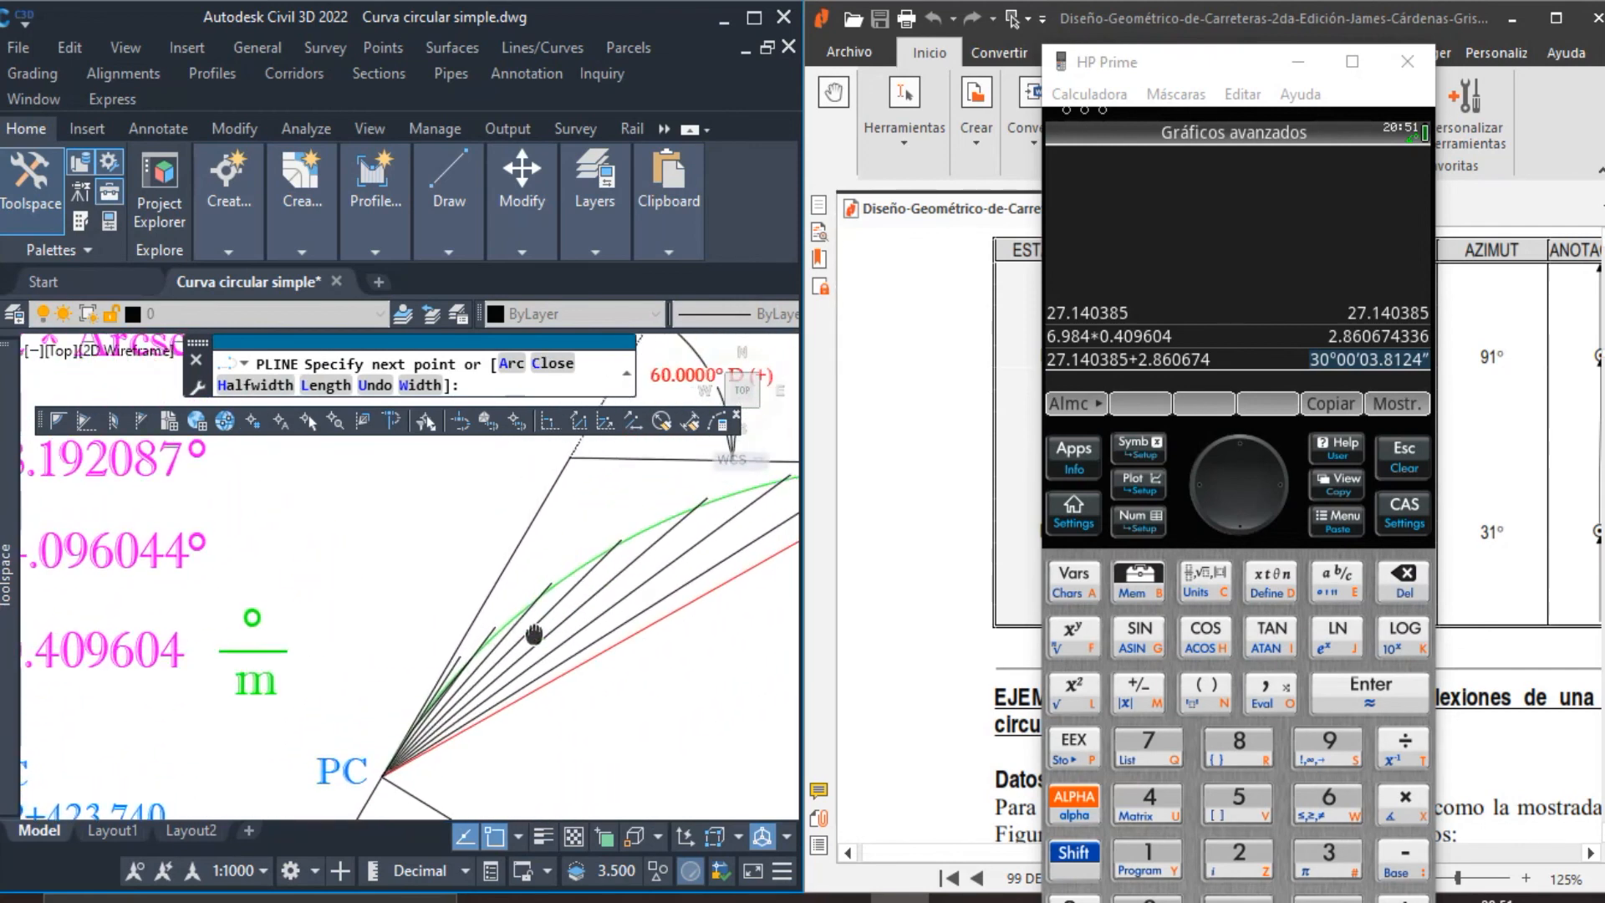
{"action": "scroll", "coordinate": [545, 595], "scroll_direction": "up", "scroll_amount": 5}
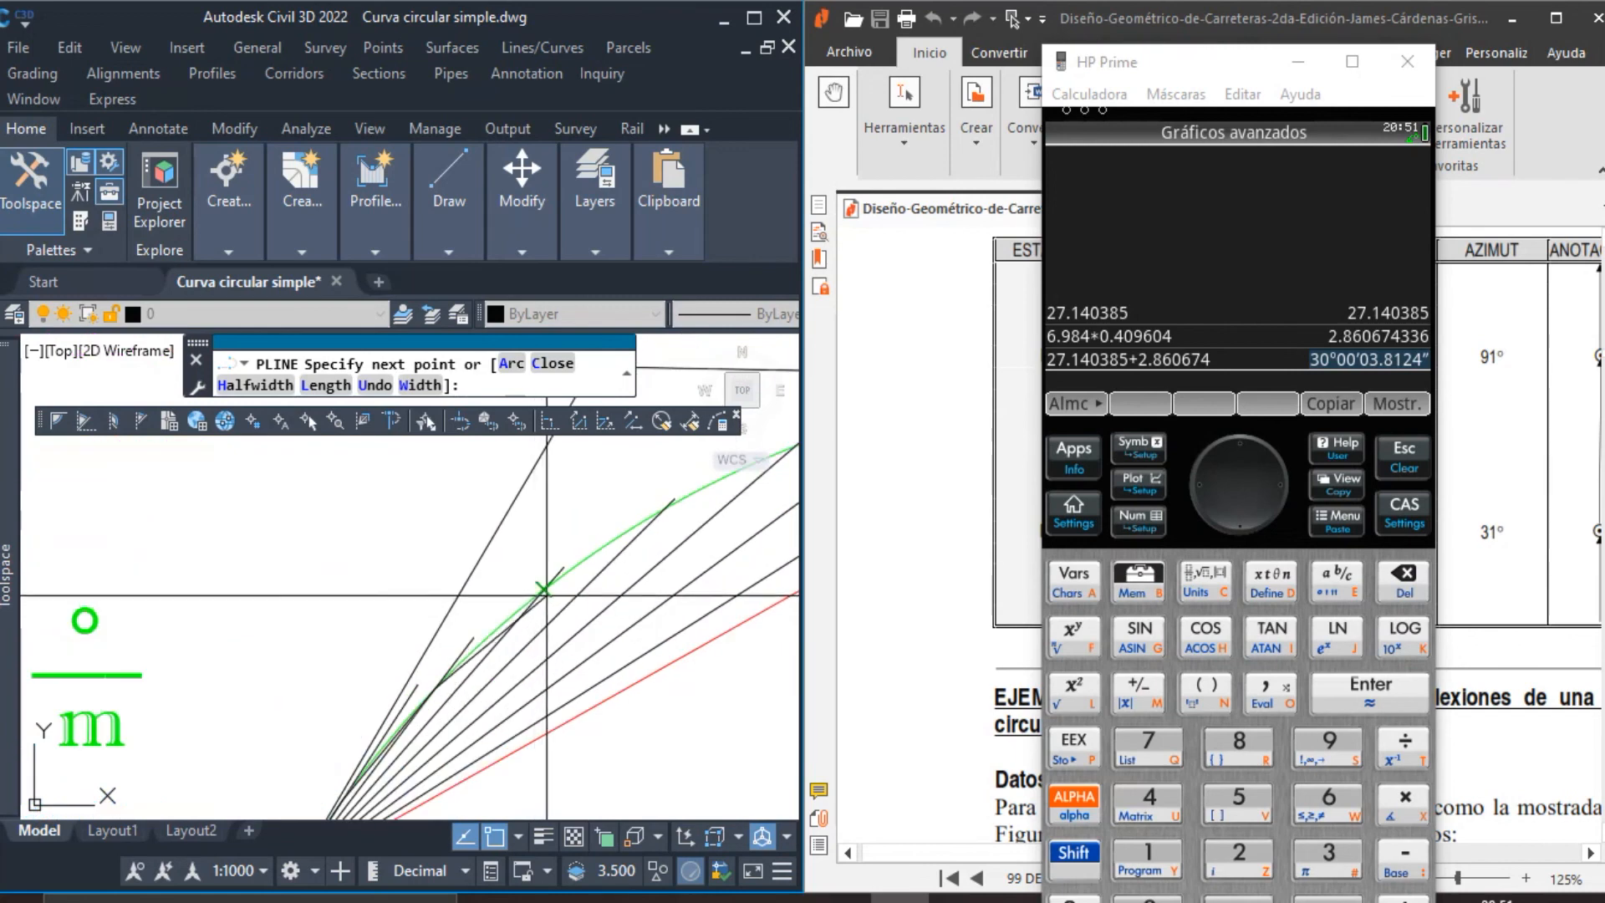
{"action": "left_click", "coordinate": [642, 522]}
{"action": "scroll", "coordinate": [642, 521], "scroll_direction": "down", "scroll_amount": 5}
{"action": "scroll", "coordinate": [585, 551], "scroll_direction": "up", "scroll_amount": 5}
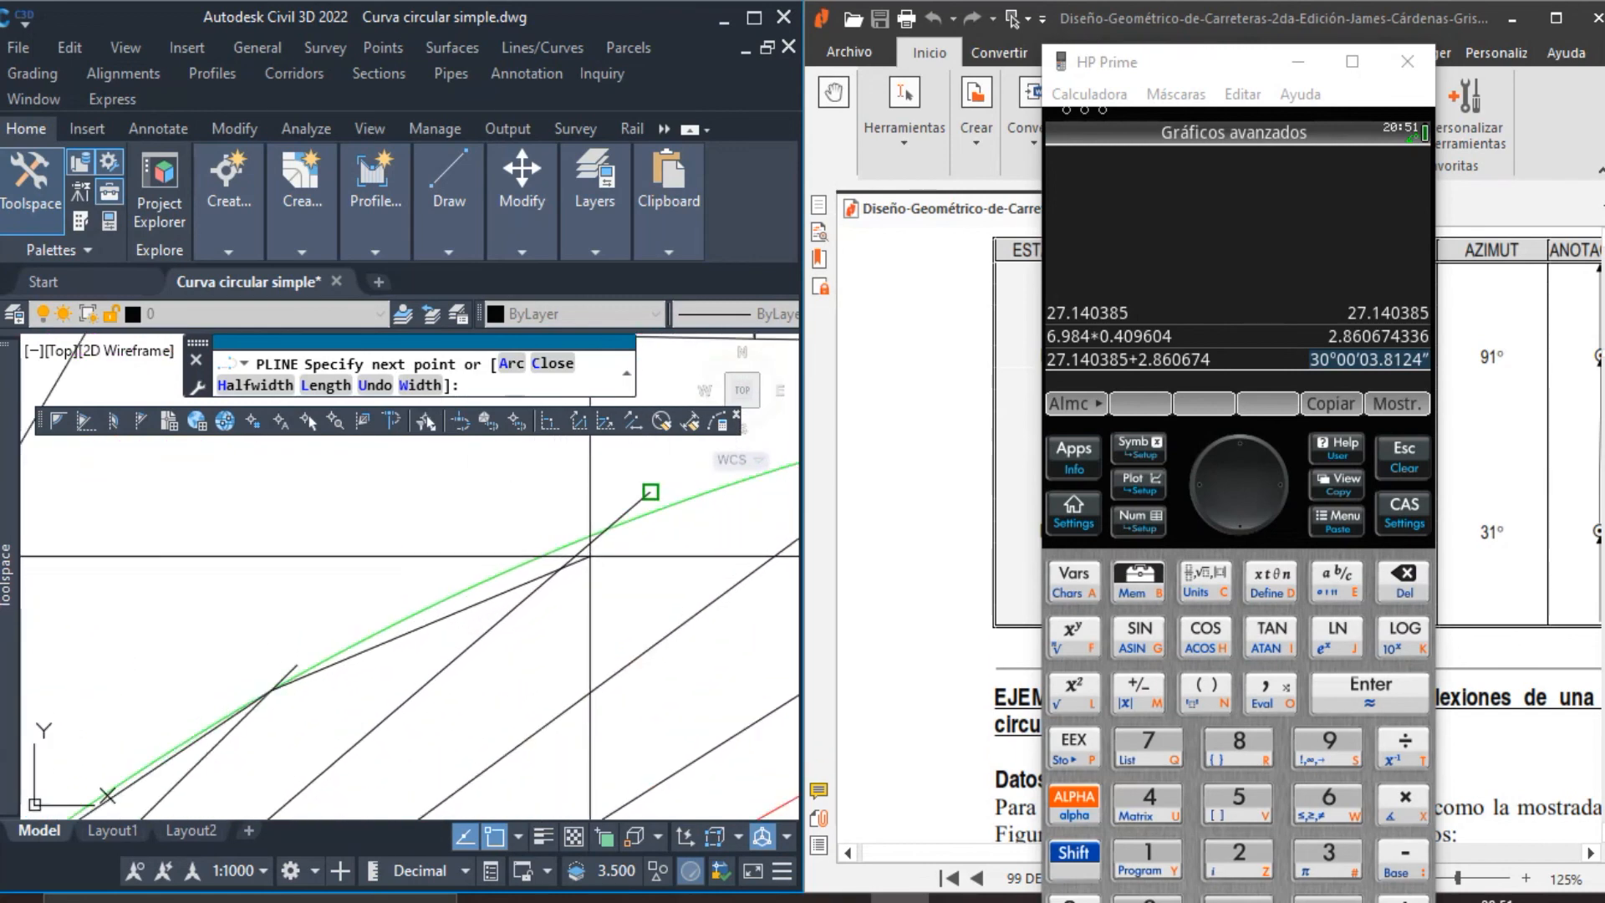
{"action": "left_click", "coordinate": [599, 539]}
{"action": "scroll", "coordinate": [588, 545], "scroll_direction": "down", "scroll_amount": 5}
{"action": "scroll", "coordinate": [644, 563], "scroll_direction": "up", "scroll_amount": 3}
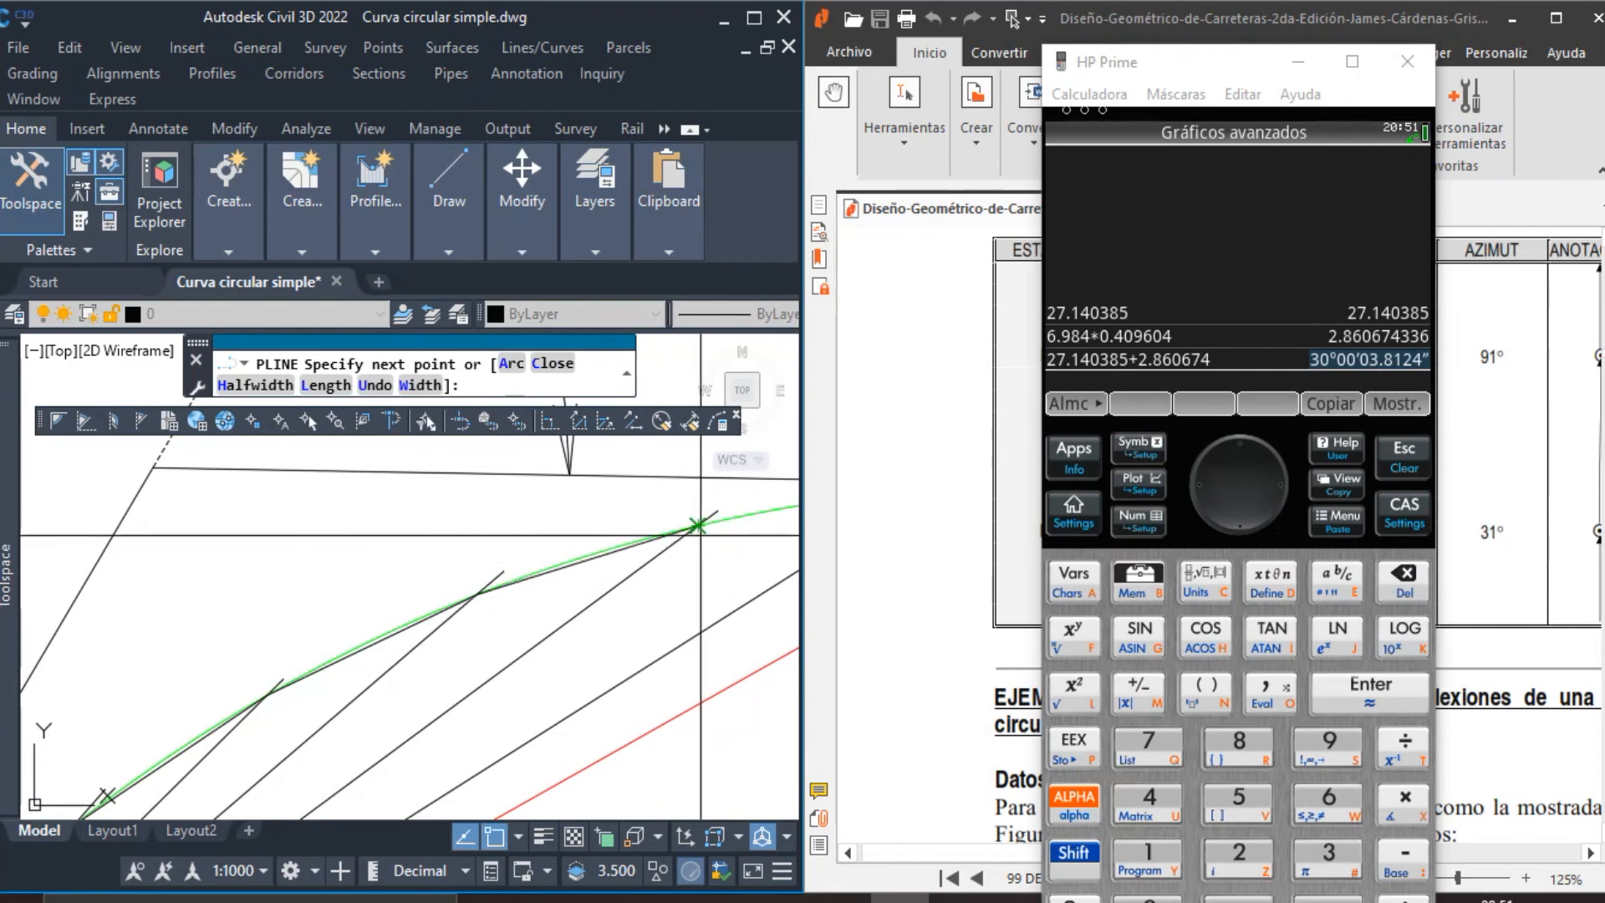
{"action": "middle_click_drag", "start_coordinate": [698, 568], "coordinate": [294, 624]}
{"action": "scroll", "coordinate": [522, 544], "scroll_direction": "up", "scroll_amount": 4}
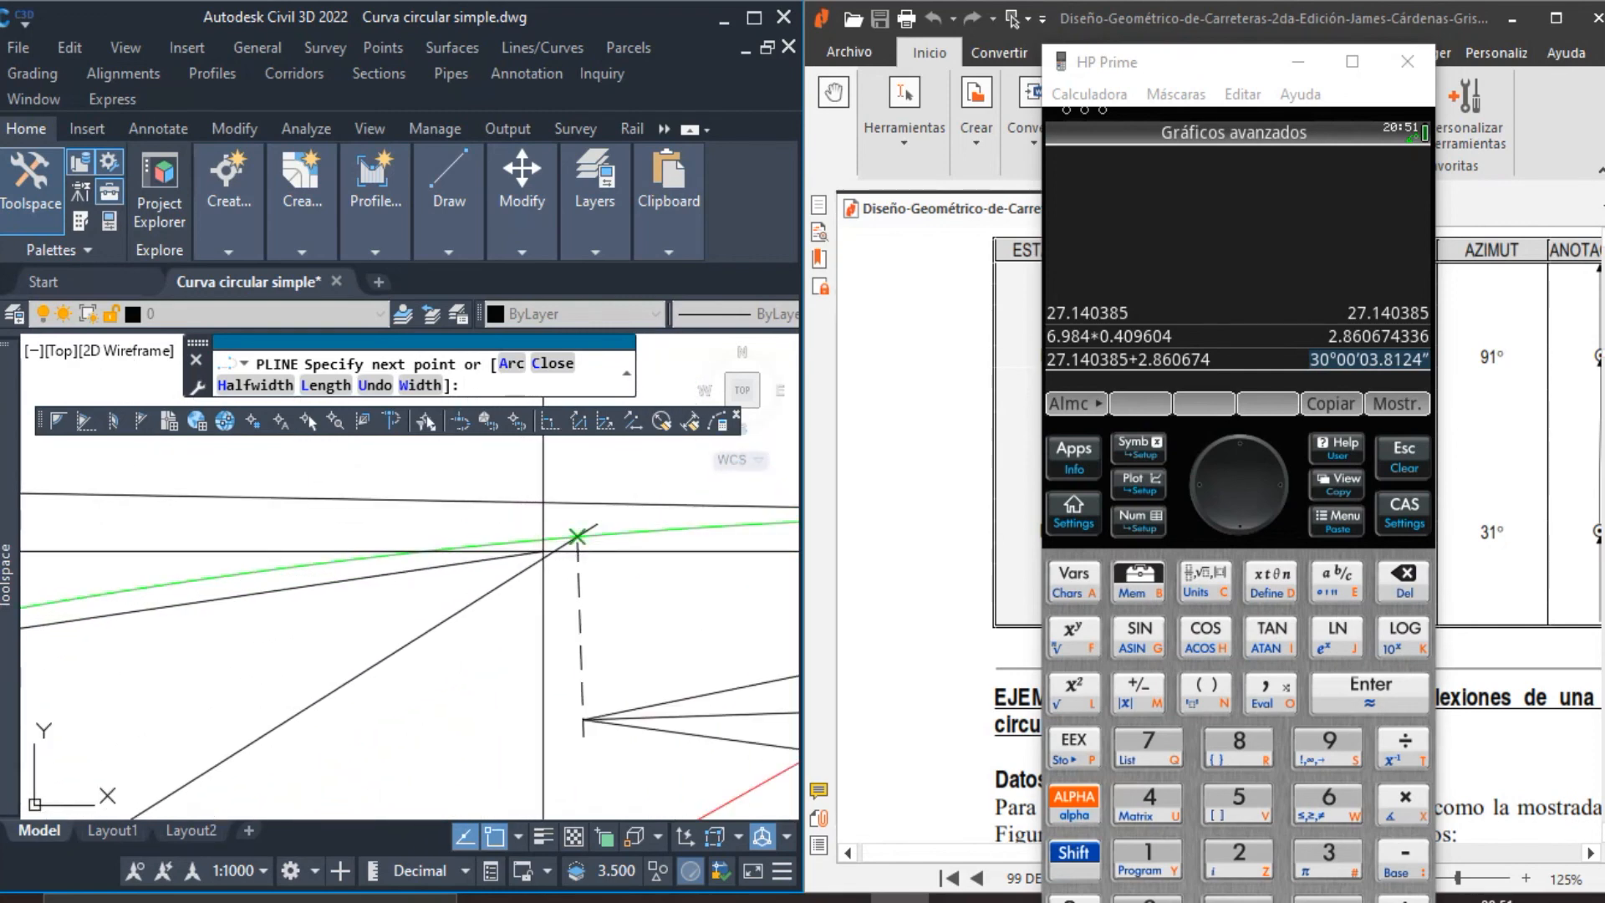
{"action": "scroll", "coordinate": [386, 577], "scroll_direction": "down", "scroll_amount": 4}
{"action": "scroll", "coordinate": [614, 566], "scroll_direction": "up", "scroll_amount": 2}
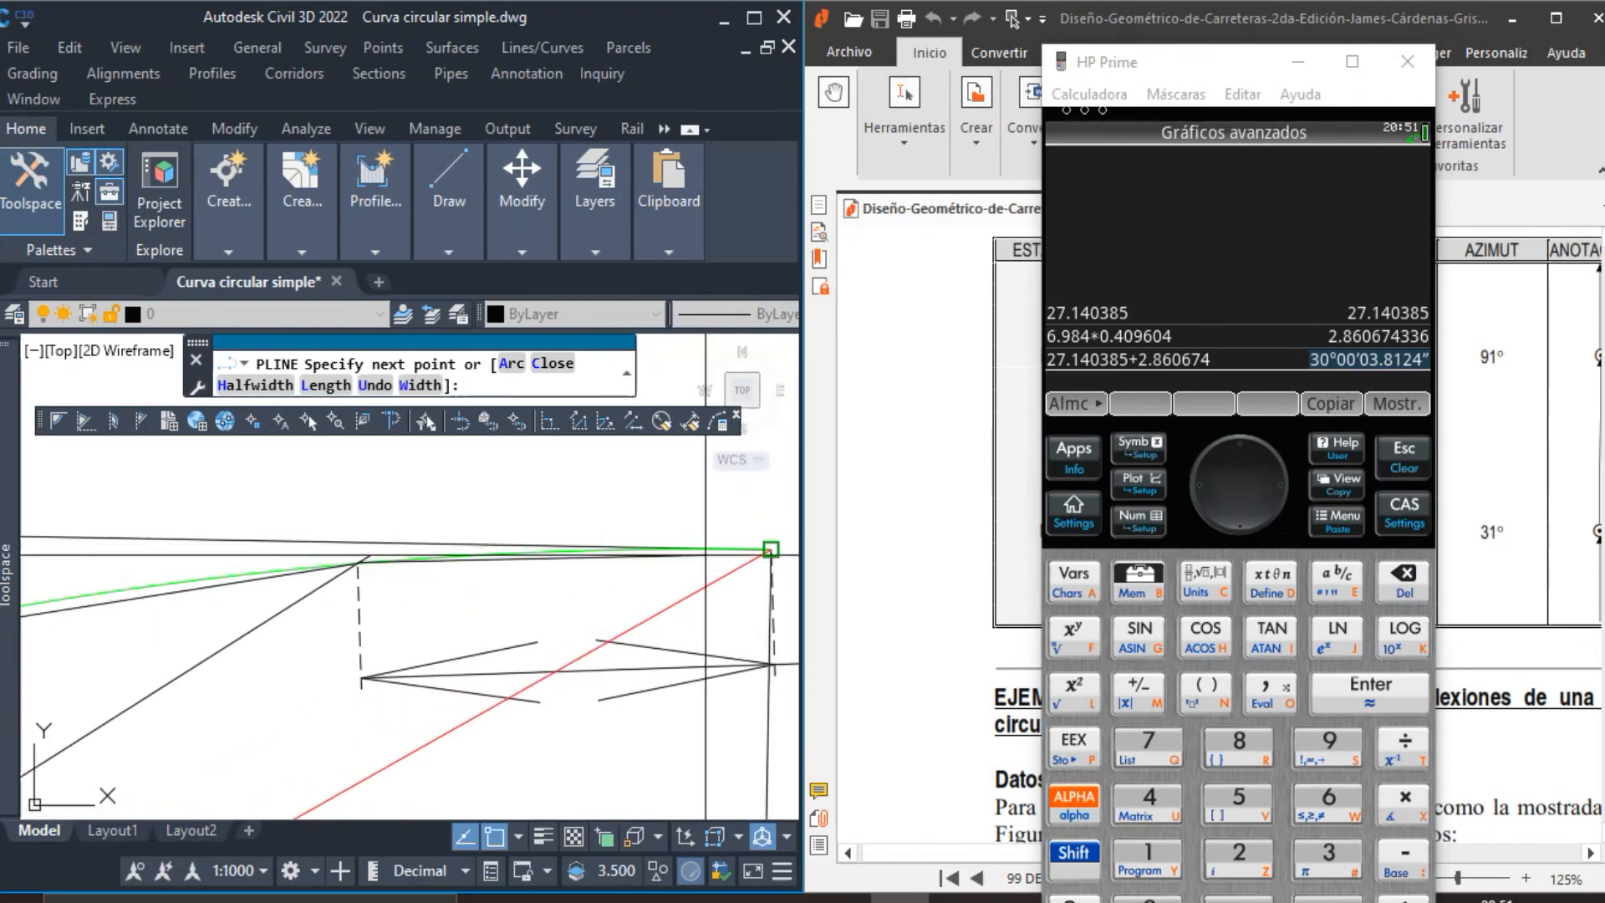
{"action": "scroll", "coordinate": [710, 553], "scroll_direction": "down", "scroll_amount": 3}
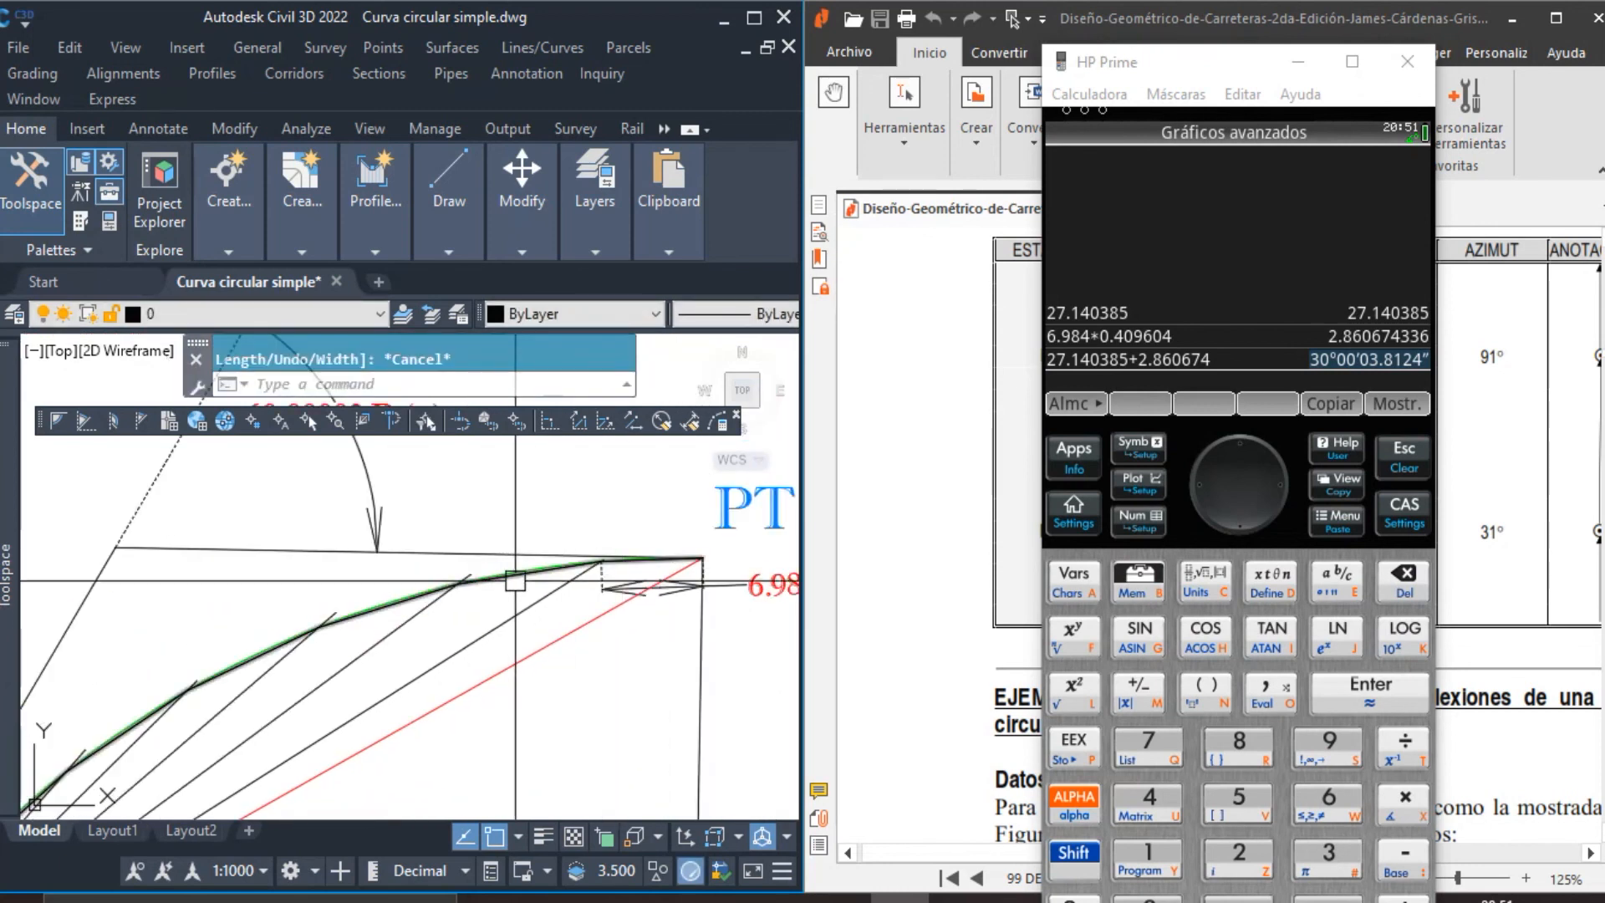
Change the colour of the chord polyline to blue and clear the selection.
{"action": "left_click", "coordinate": [515, 581]}
{"action": "left_click", "coordinate": [589, 319]}
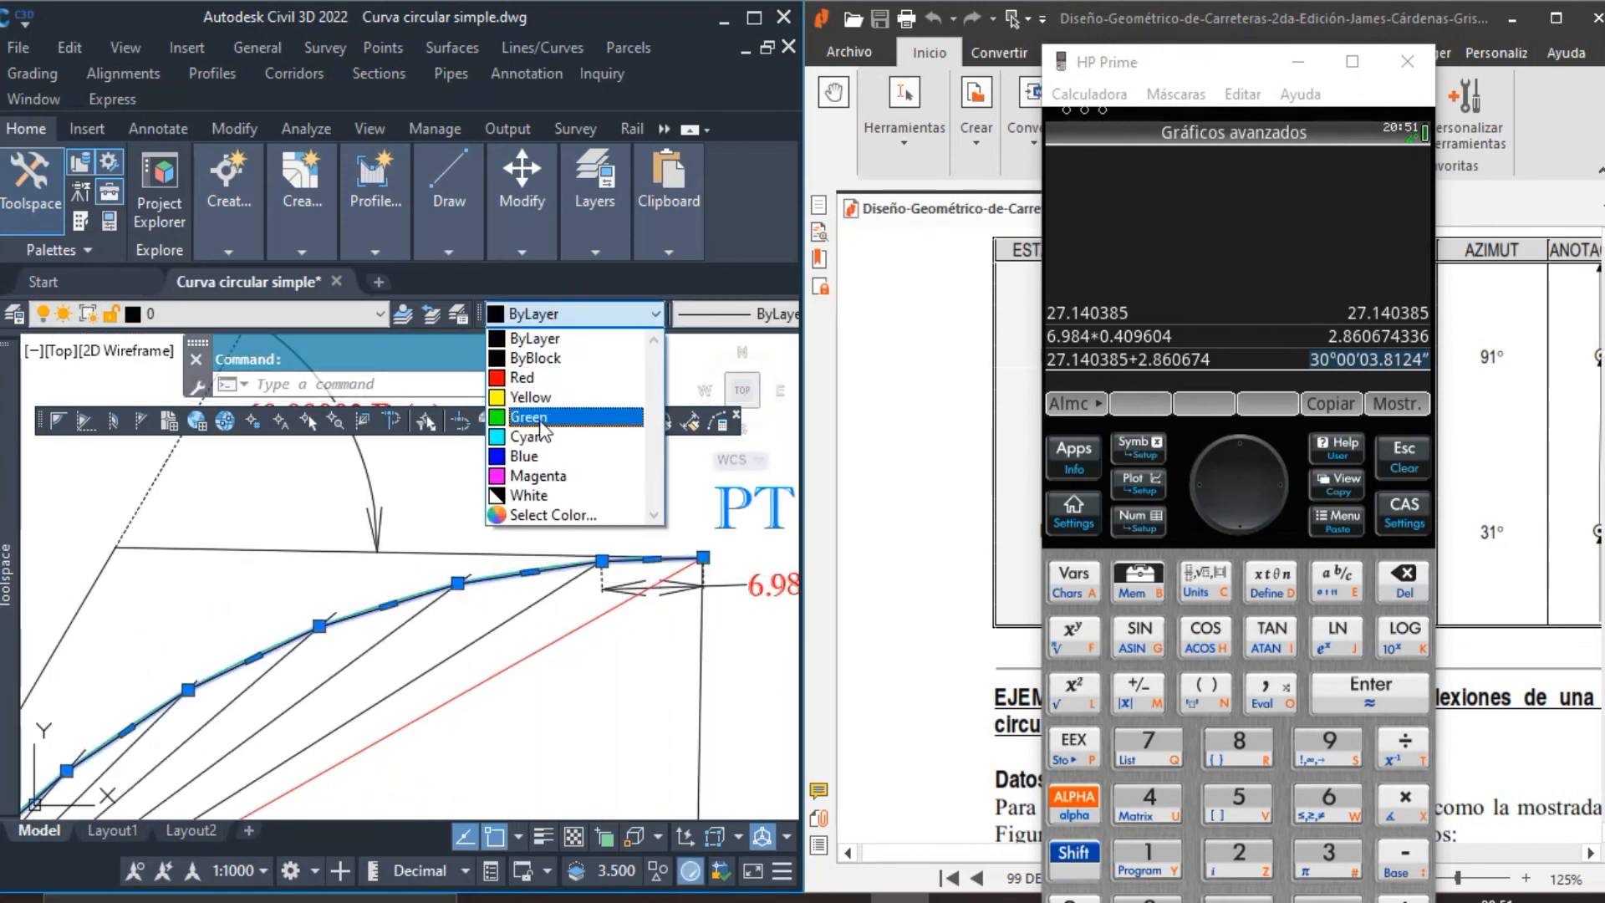
{"action": "left_click", "coordinate": [535, 457]}
{"action": "key", "text": "Escape"}
Add an aligned dimension to a middle chord of the blue polyline, placed just above the curve.
{"action": "scroll", "coordinate": [643, 558], "scroll_direction": "down", "scroll_amount": 2}
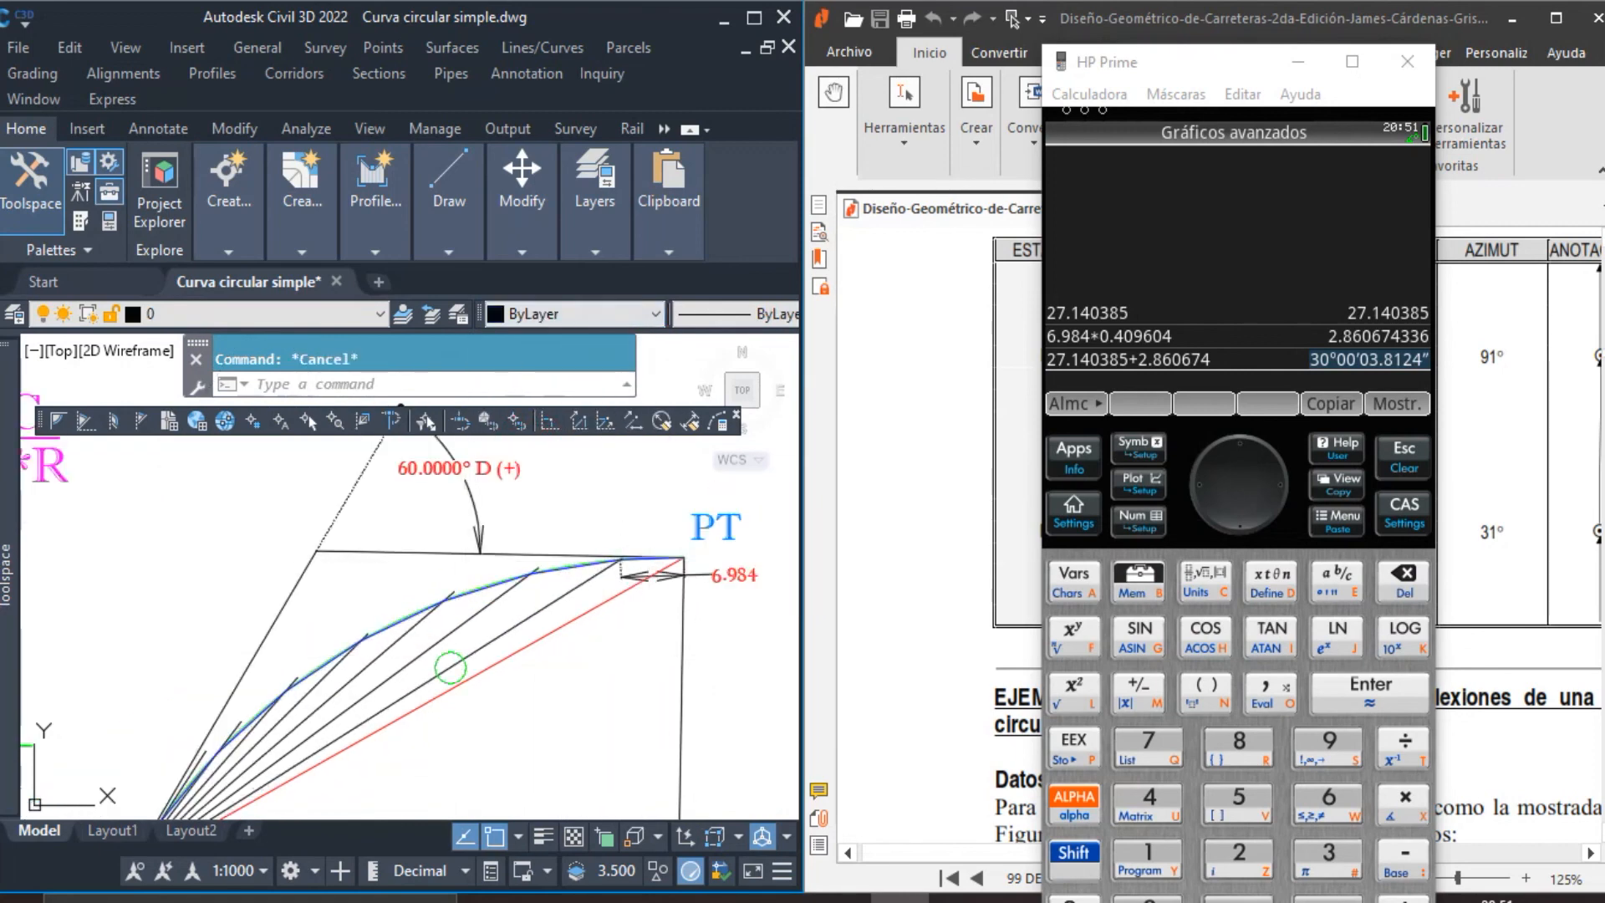
{"action": "mouse_move", "coordinate": [448, 666]}
{"action": "middle_mouse_down"}
{"action": "mouse_move", "coordinate": [566, 591]}
{"action": "mouse_move", "coordinate": [491, 609]}
{"action": "mouse_move", "coordinate": [438, 659]}
{"action": "mouse_move", "coordinate": [332, 695]}
{"action": "middle_mouse_up"}
{"action": "scroll", "coordinate": [495, 554], "scroll_direction": "up", "scroll_amount": 6}
{"action": "type", "text": "dal"}
{"action": "key", "text": "space"}
{"action": "left_click", "coordinate": [475, 586]}
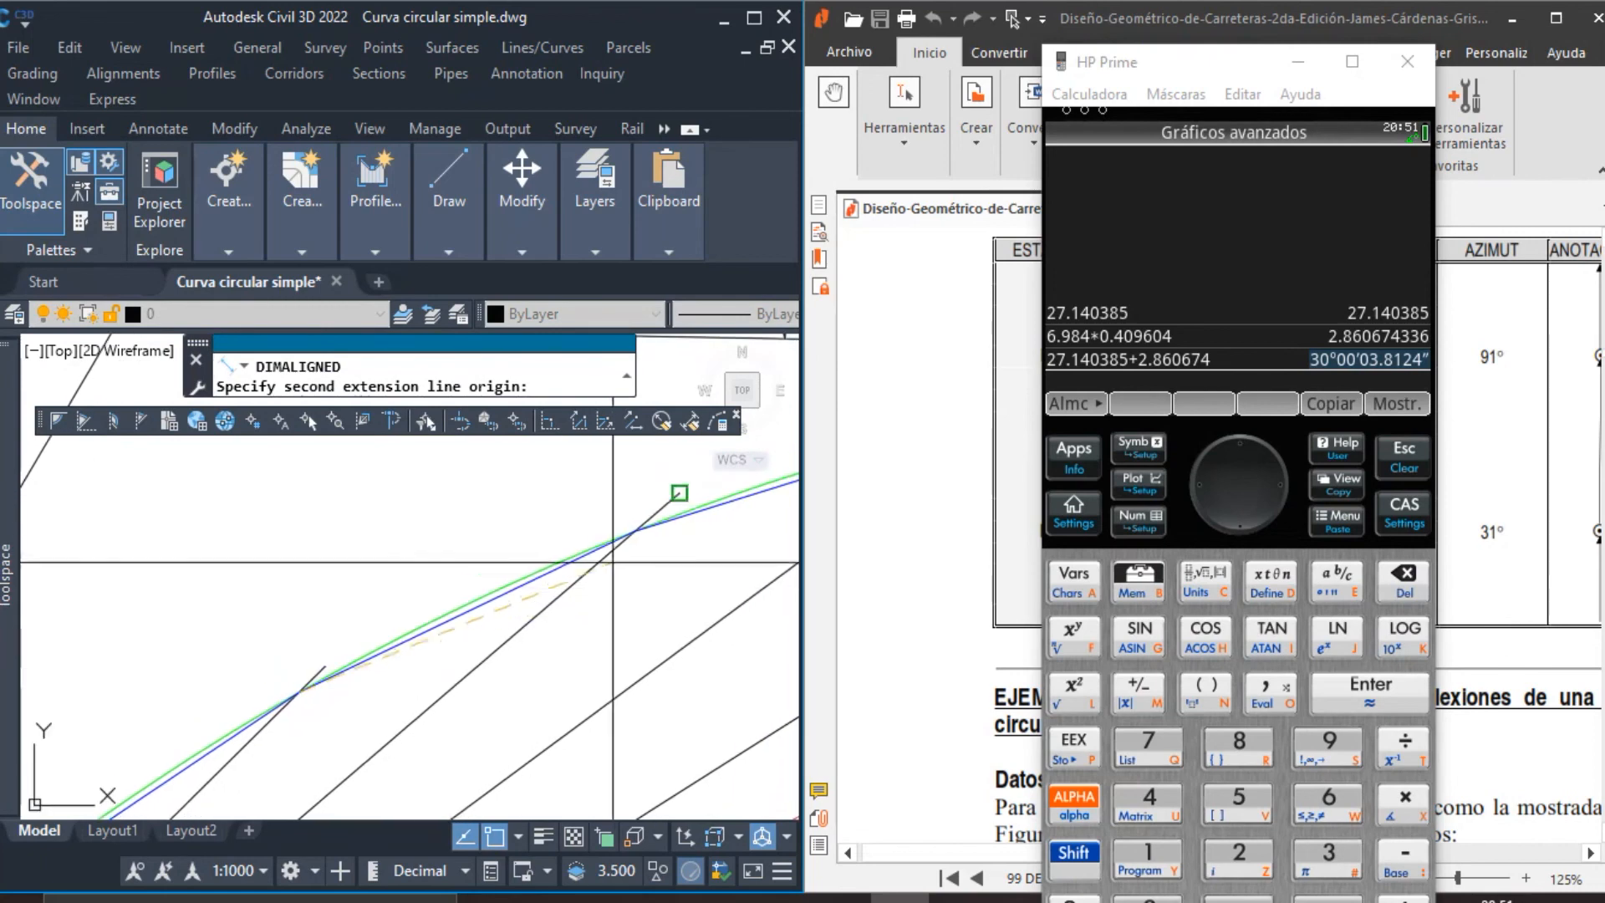
{"action": "left_click", "coordinate": [618, 547]}
{"action": "scroll", "coordinate": [614, 545], "scroll_direction": "down", "scroll_amount": 4}
{"action": "middle_click_drag", "start_coordinate": [584, 512], "coordinate": [535, 587]}
{"action": "scroll", "coordinate": [535, 590], "scroll_direction": "up", "scroll_amount": 2}
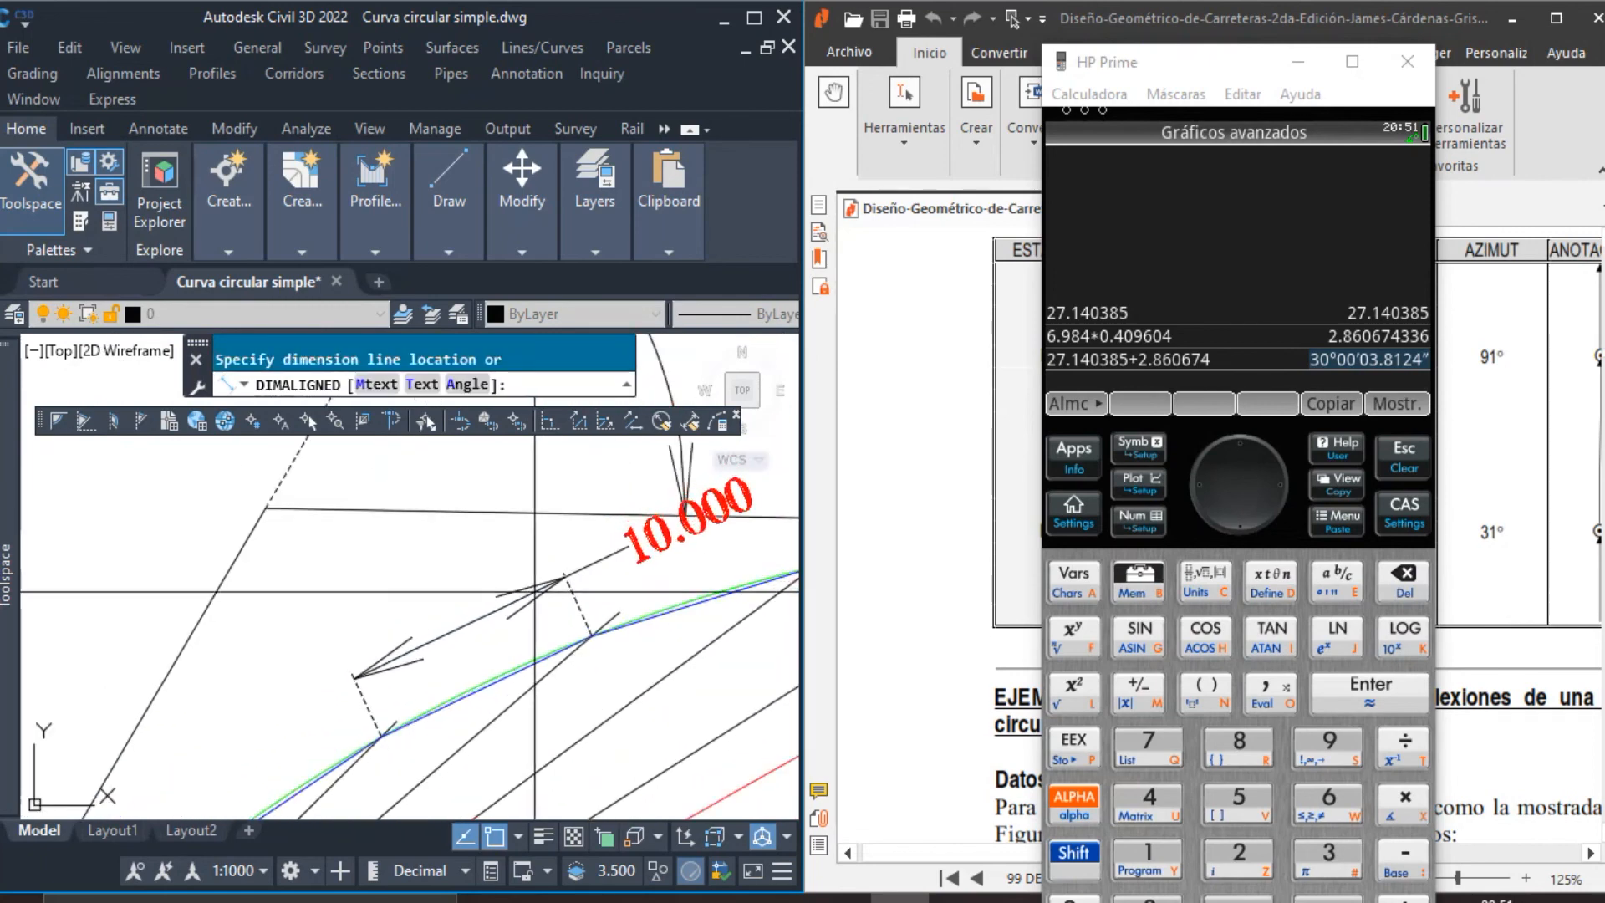
{"action": "left_click", "coordinate": [536, 598]}
{"action": "scroll", "coordinate": [537, 606], "scroll_direction": "down", "scroll_amount": 3}
{"action": "scroll", "coordinate": [502, 616], "scroll_direction": "up", "scroll_amount": 4}
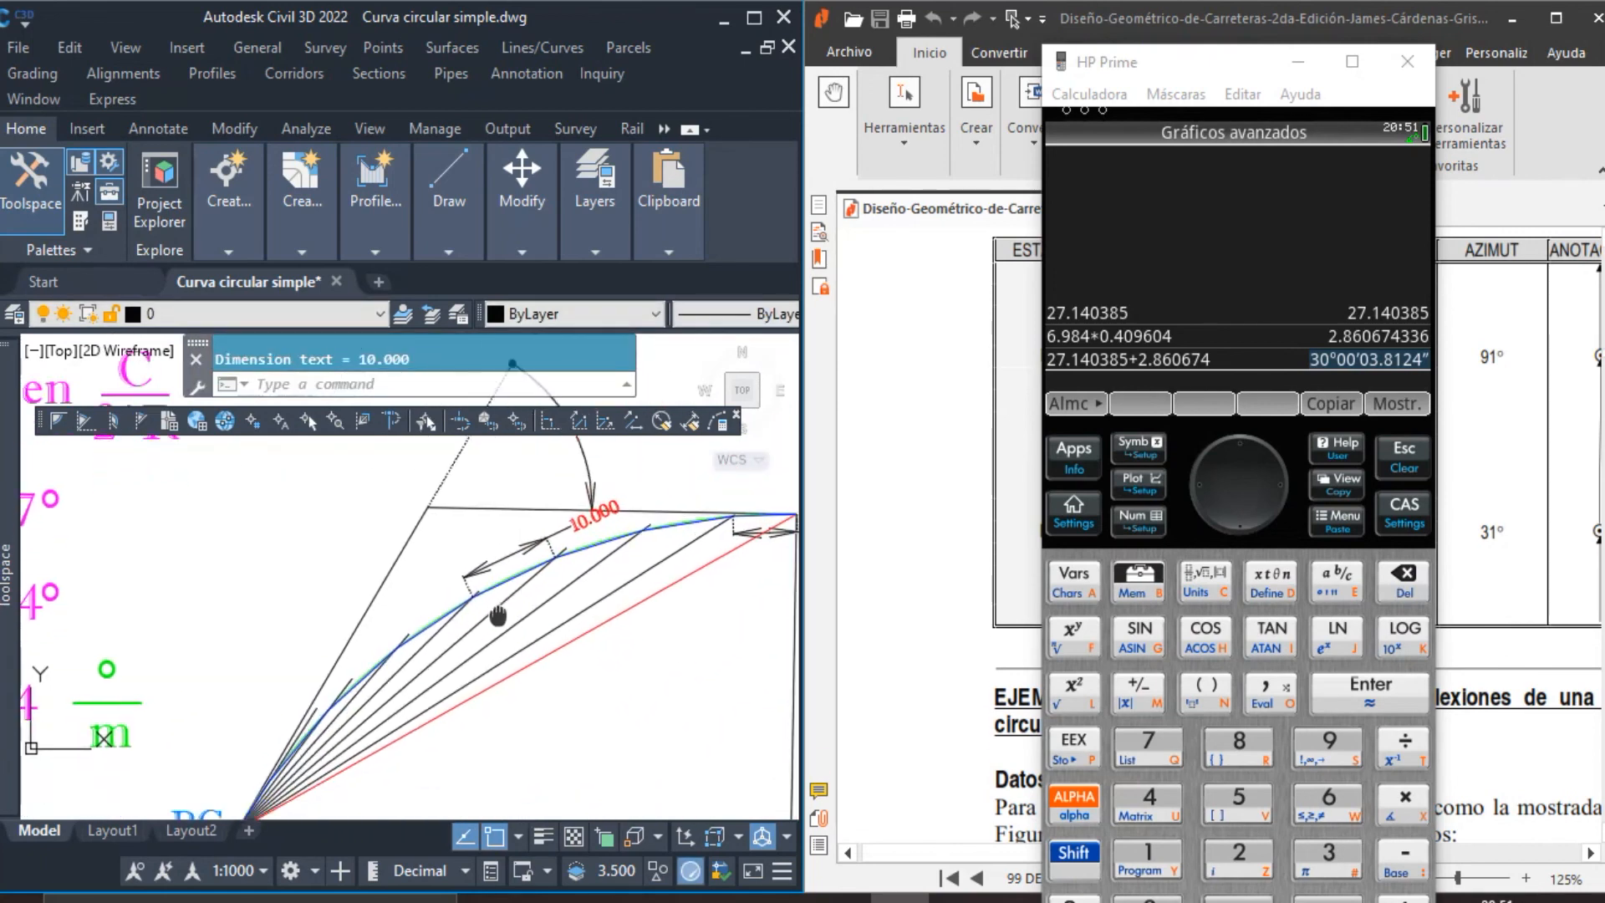
{"action": "key", "text": "Escape"}
Draw a polyline from the start of the dimensioned chord to the curve's centre and back to the chord's other end.
{"action": "scroll", "coordinate": [471, 597], "scroll_direction": "up", "scroll_amount": 4}
{"action": "type", "text": "sq"}
{"action": "key", "text": "space"}
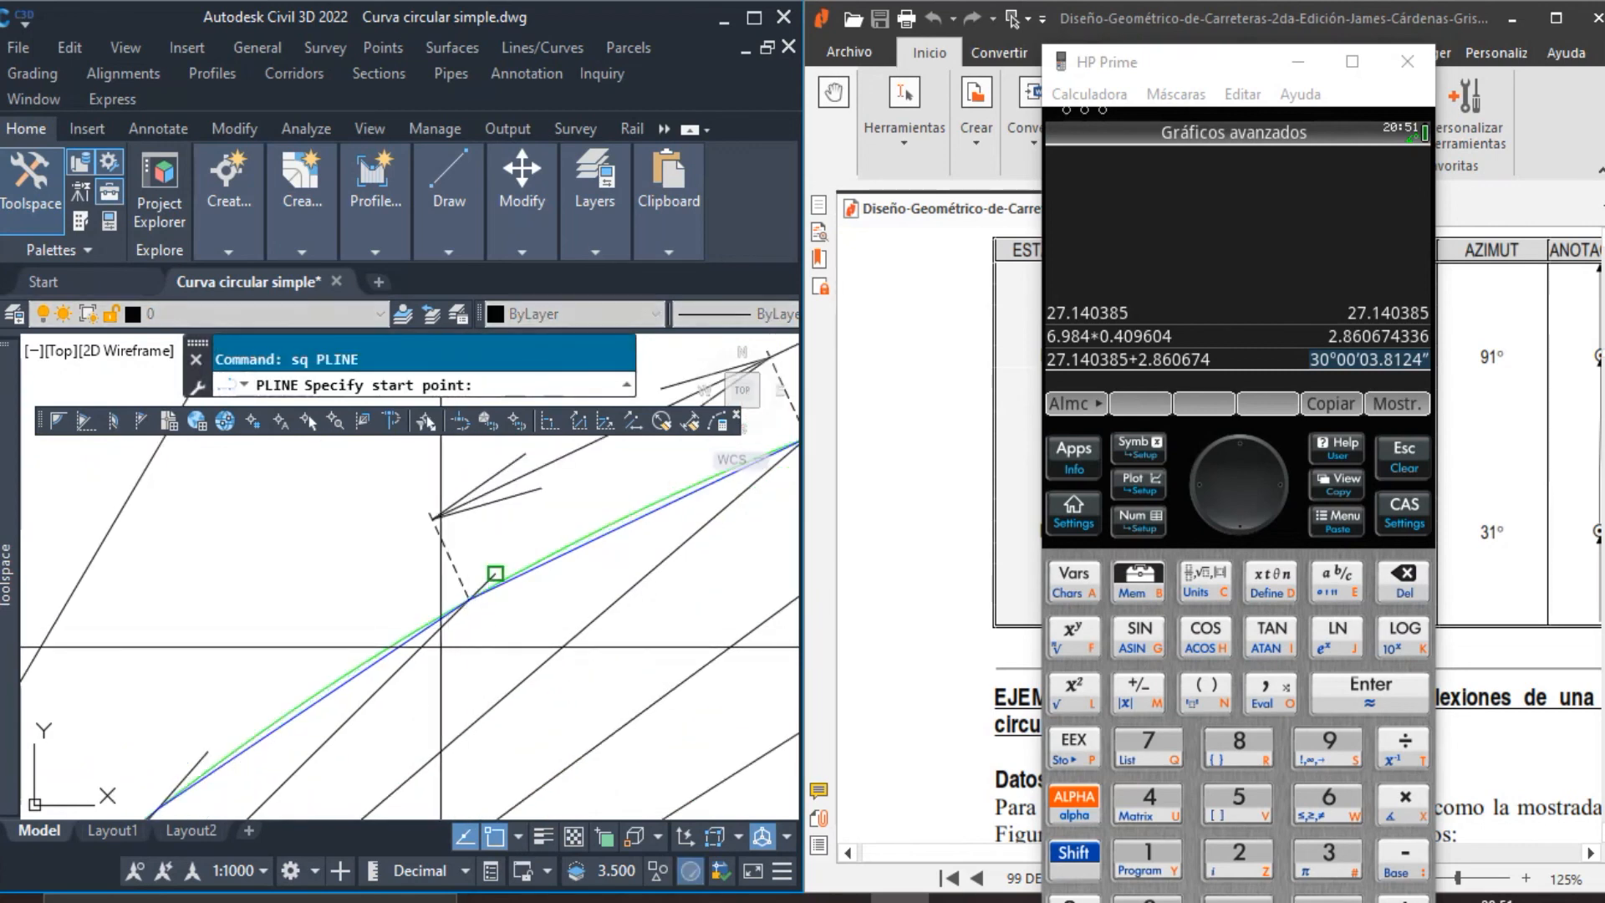
{"action": "left_click", "coordinate": [469, 598]}
{"action": "scroll", "coordinate": [469, 599], "scroll_direction": "down", "scroll_amount": 5}
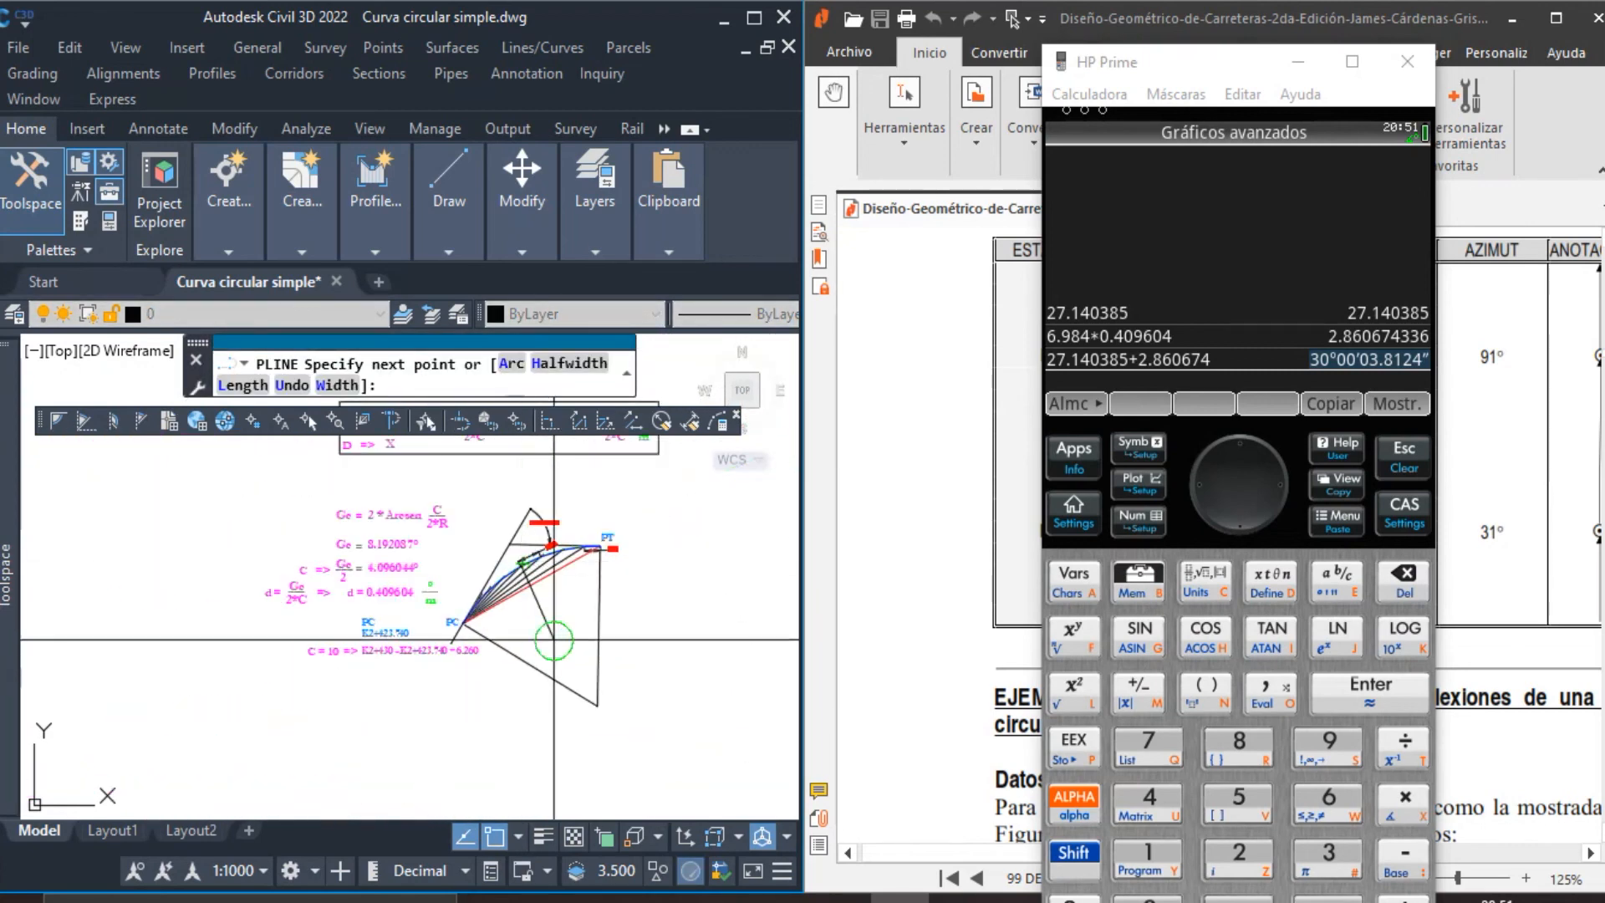
{"action": "scroll", "coordinate": [585, 710], "scroll_direction": "up", "scroll_amount": 4}
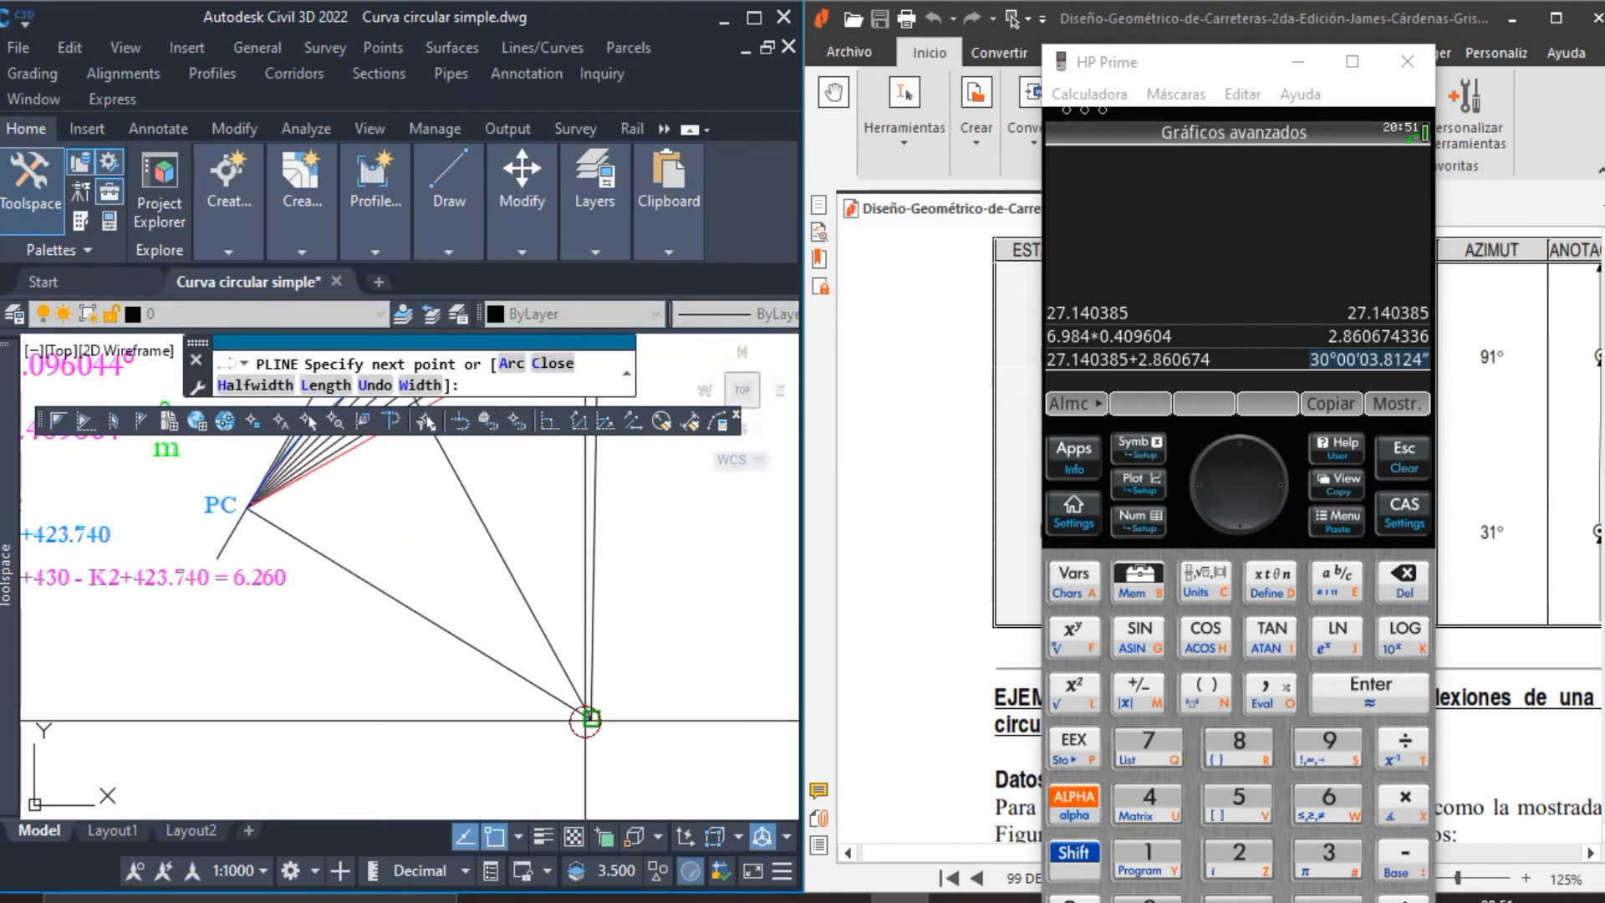
{"action": "middle_click_drag", "start_coordinate": [547, 551], "coordinate": [563, 713]}
{"action": "scroll", "coordinate": [480, 547], "scroll_direction": "up", "scroll_amount": 5}
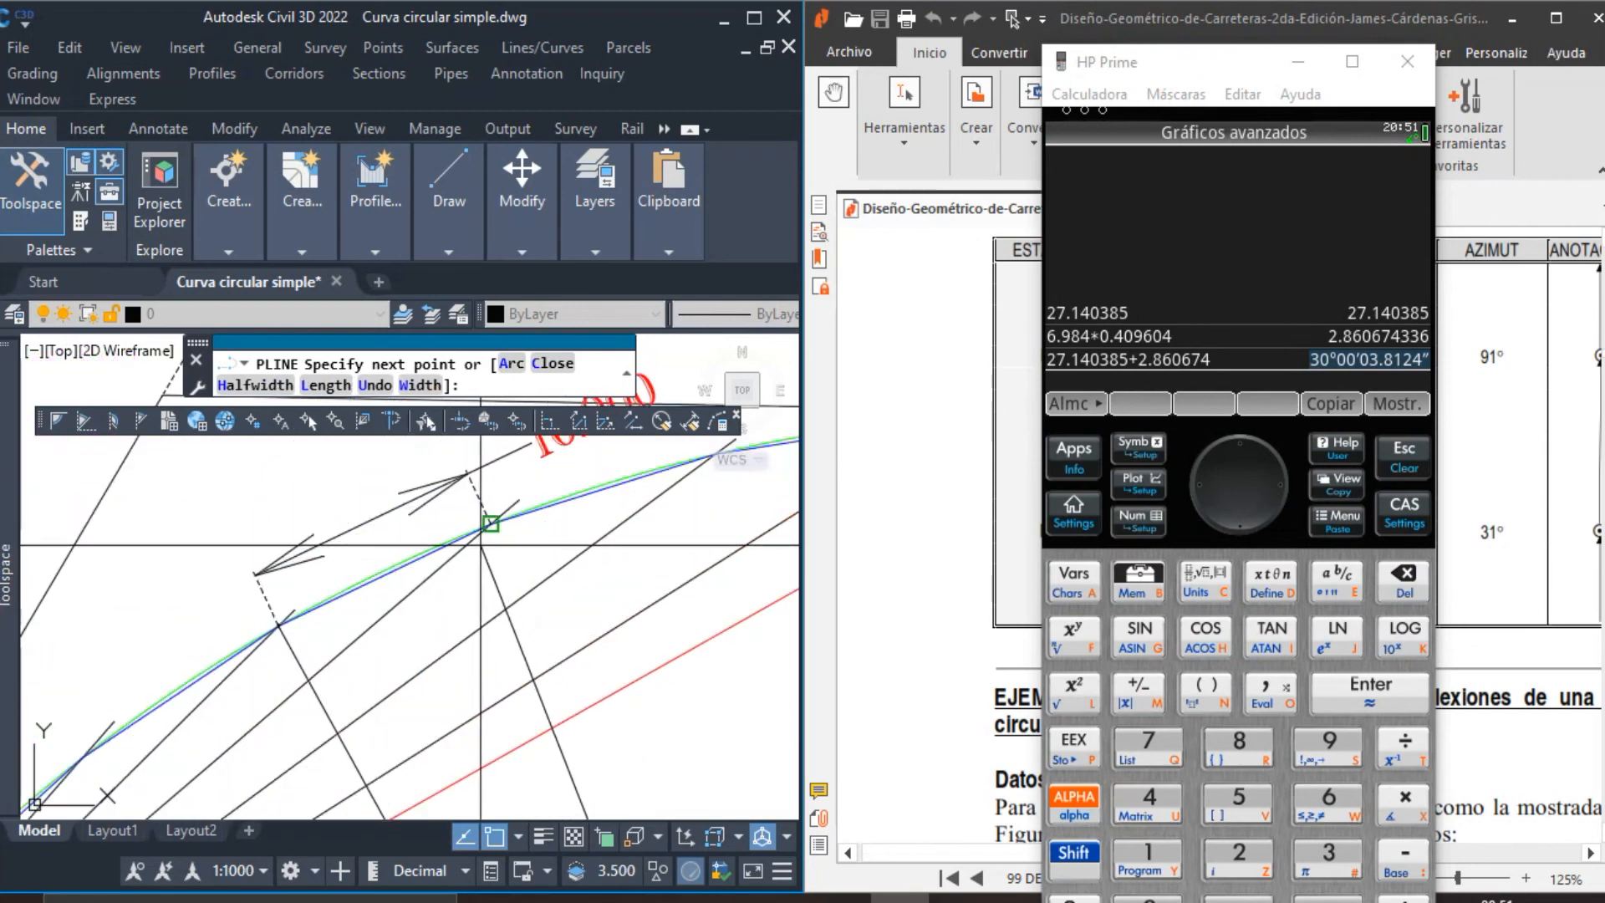
{"action": "left_click", "coordinate": [482, 537]}
{"action": "scroll", "coordinate": [523, 548], "scroll_direction": "down", "scroll_amount": 2}
{"action": "key", "text": "Escape"}
Add an angular dimension between the two radius lines of the dimensioned chord, placed inside the curve.
{"action": "middle_click_drag", "start_coordinate": [526, 717], "coordinate": [519, 569]}
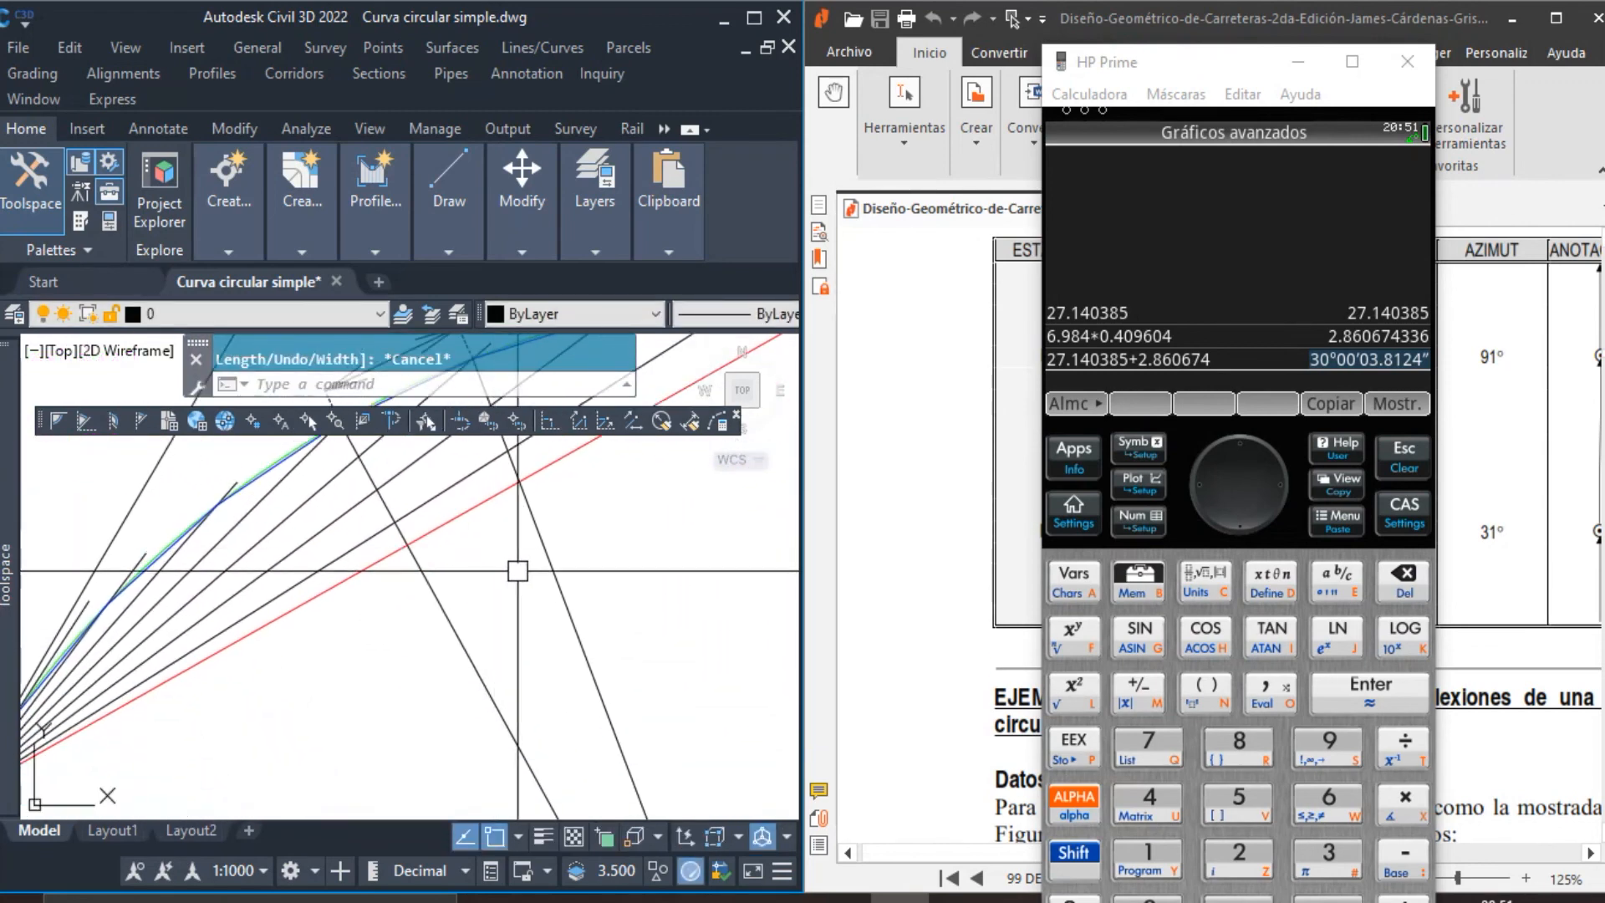
{"action": "scroll", "coordinate": [520, 589], "scroll_direction": "down", "scroll_amount": 2}
{"action": "middle_click_drag", "start_coordinate": [526, 664], "coordinate": [521, 649]}
{"action": "type", "text": "dan"}
{"action": "key", "text": "Return"}
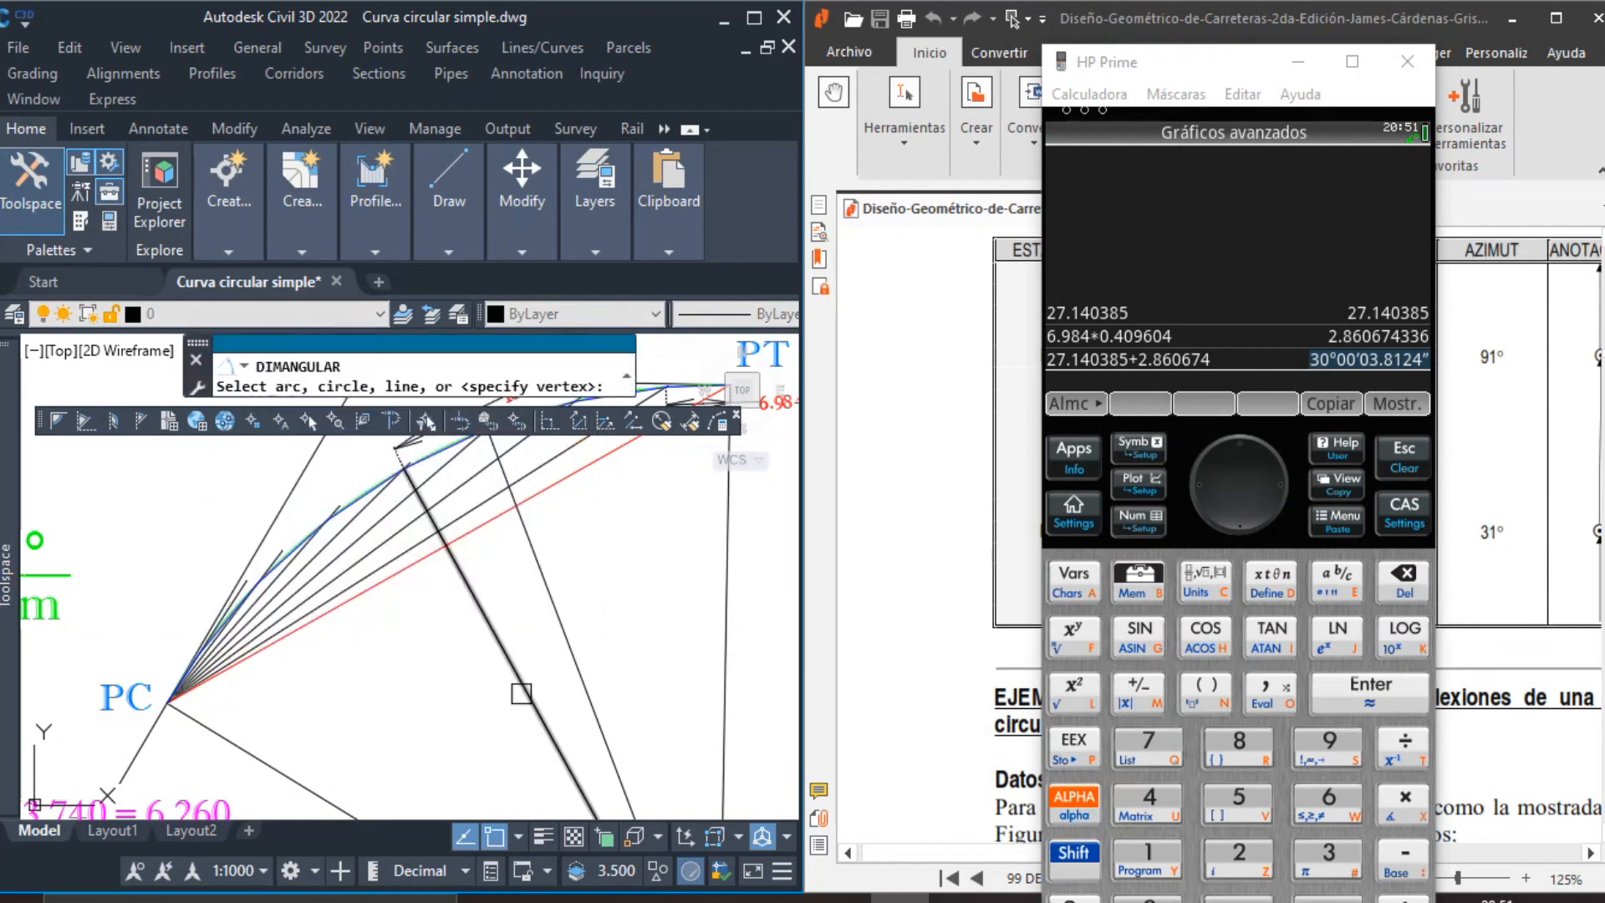
{"action": "left_click", "coordinate": [522, 694]}
{"action": "left_click", "coordinate": [577, 665]}
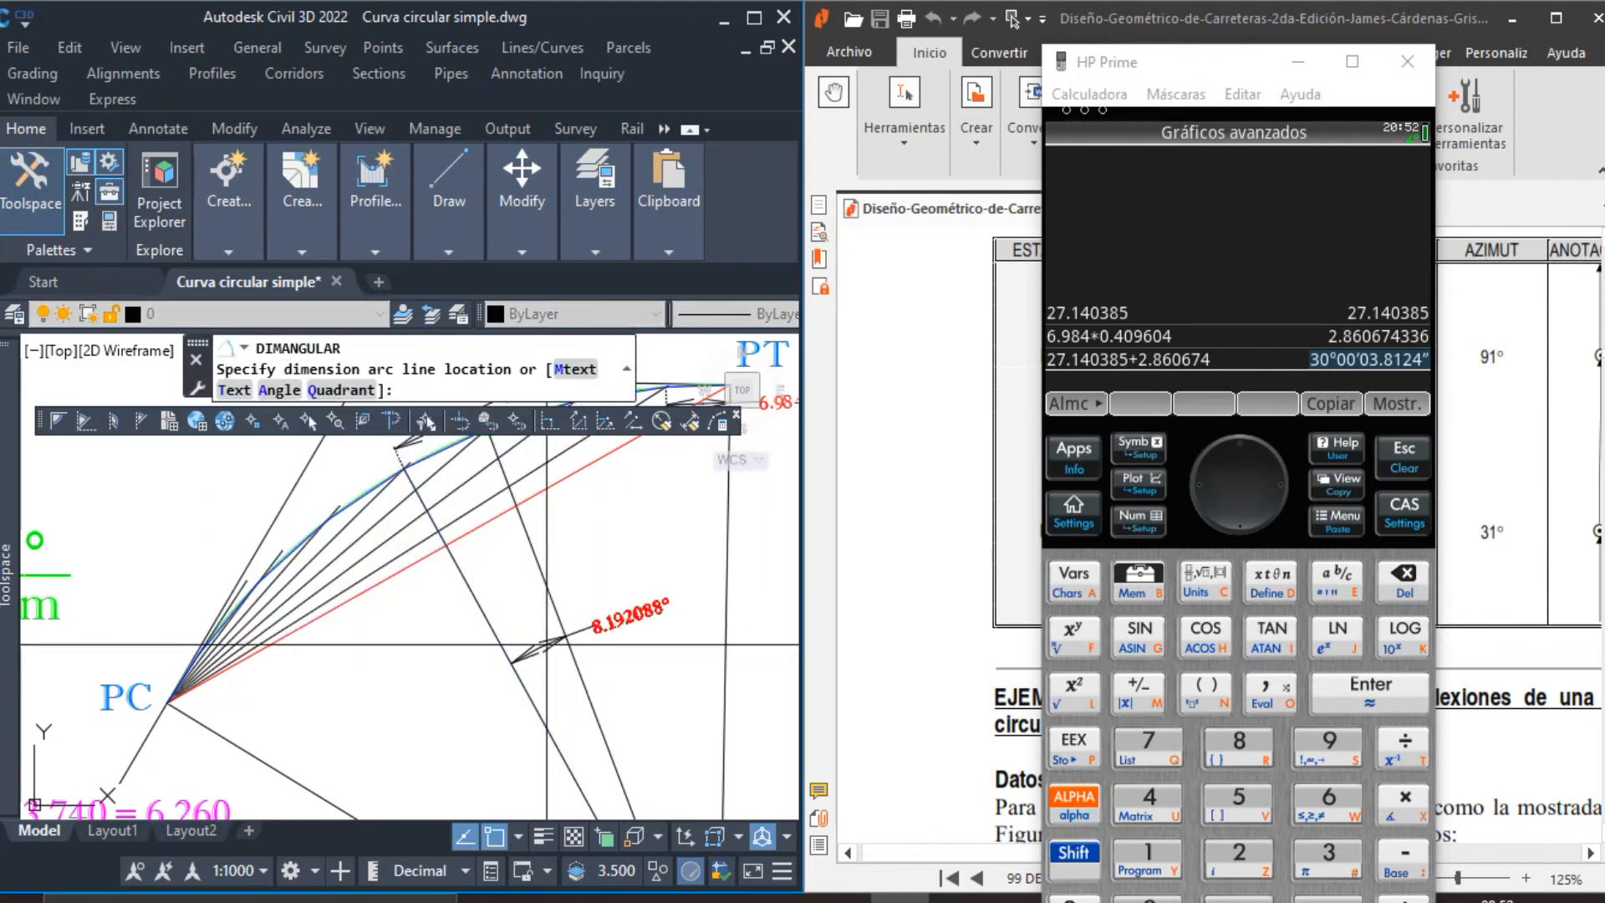
{"action": "left_click", "coordinate": [535, 633]}
{"action": "middle_click_drag", "start_coordinate": [349, 547], "coordinate": [442, 597]}
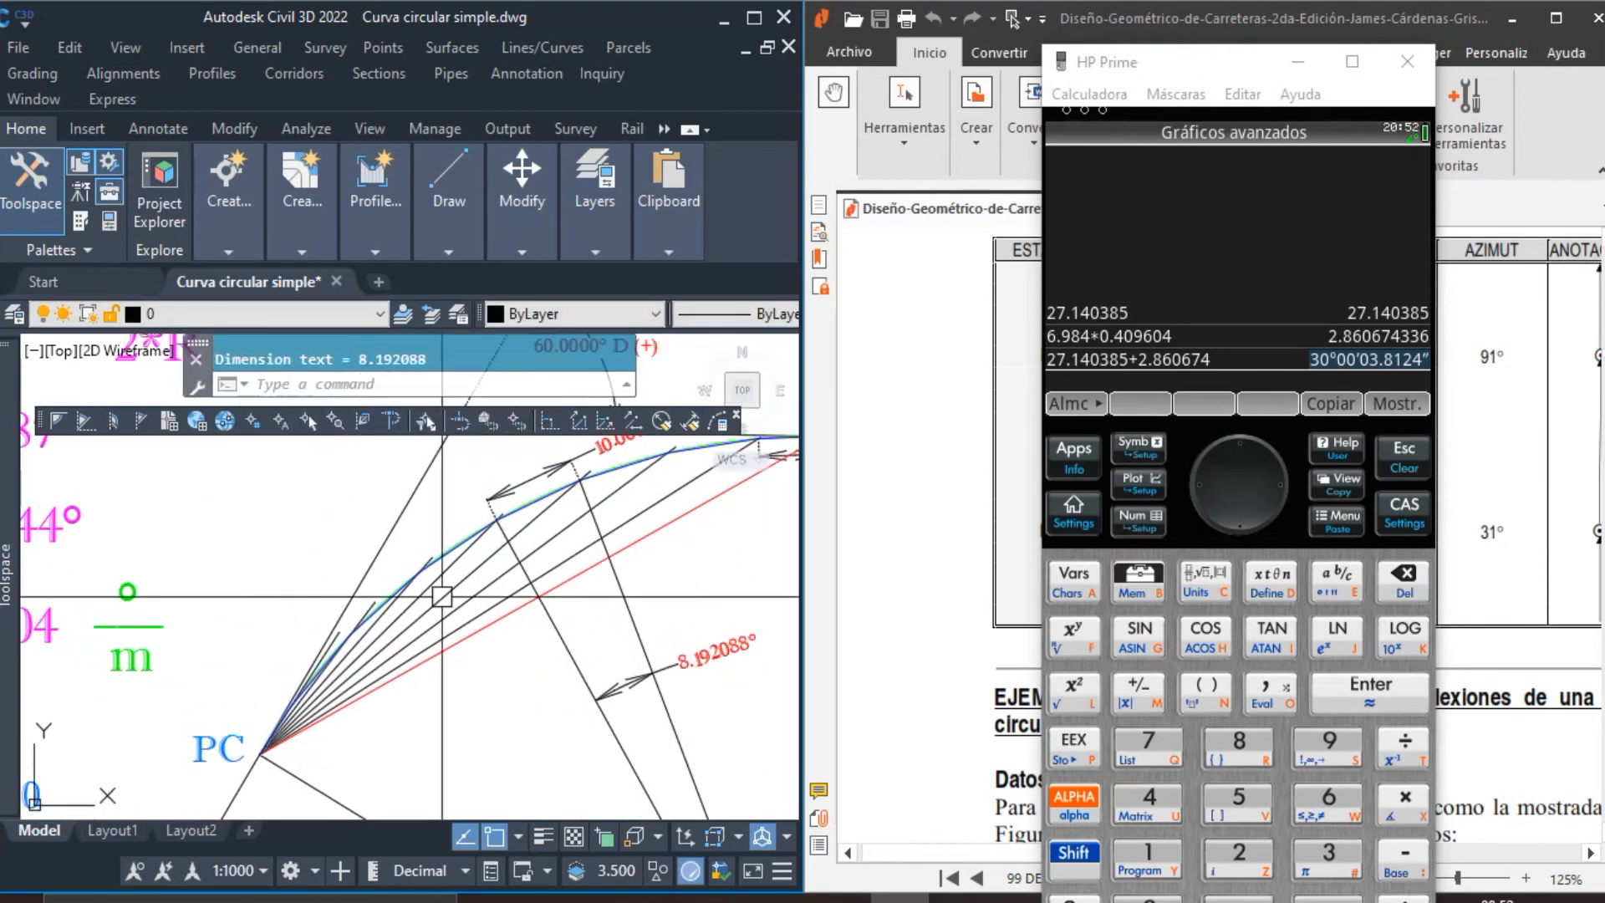
{"action": "scroll", "coordinate": [442, 596], "scroll_direction": "down", "scroll_amount": 3}
{"action": "scroll", "coordinate": [468, 598], "scroll_direction": "up", "scroll_amount": 1}
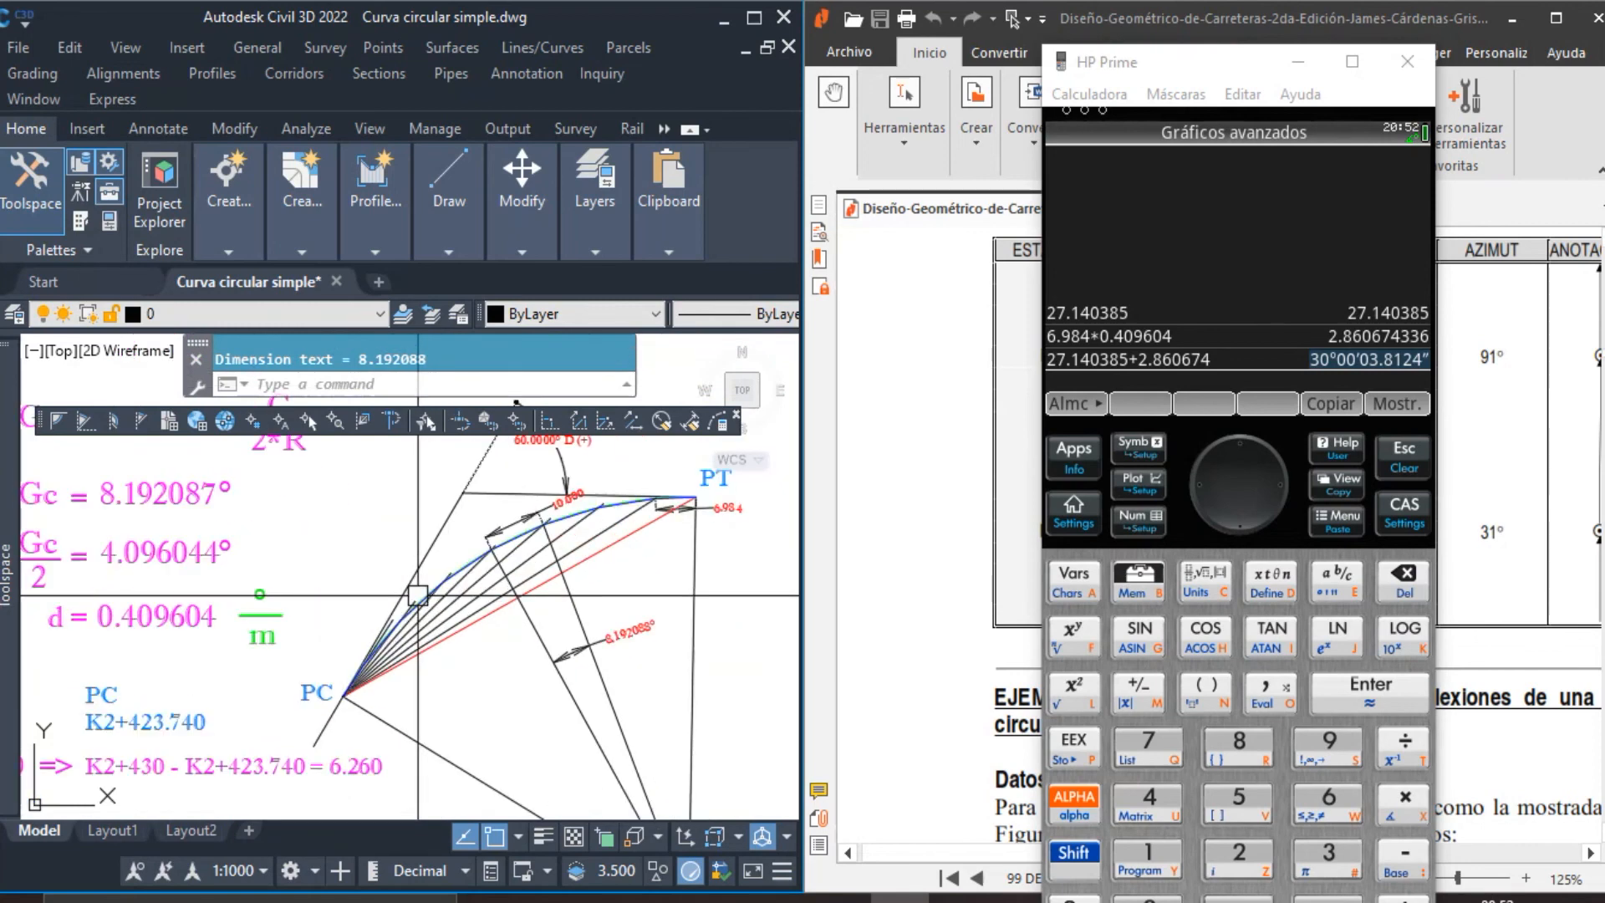